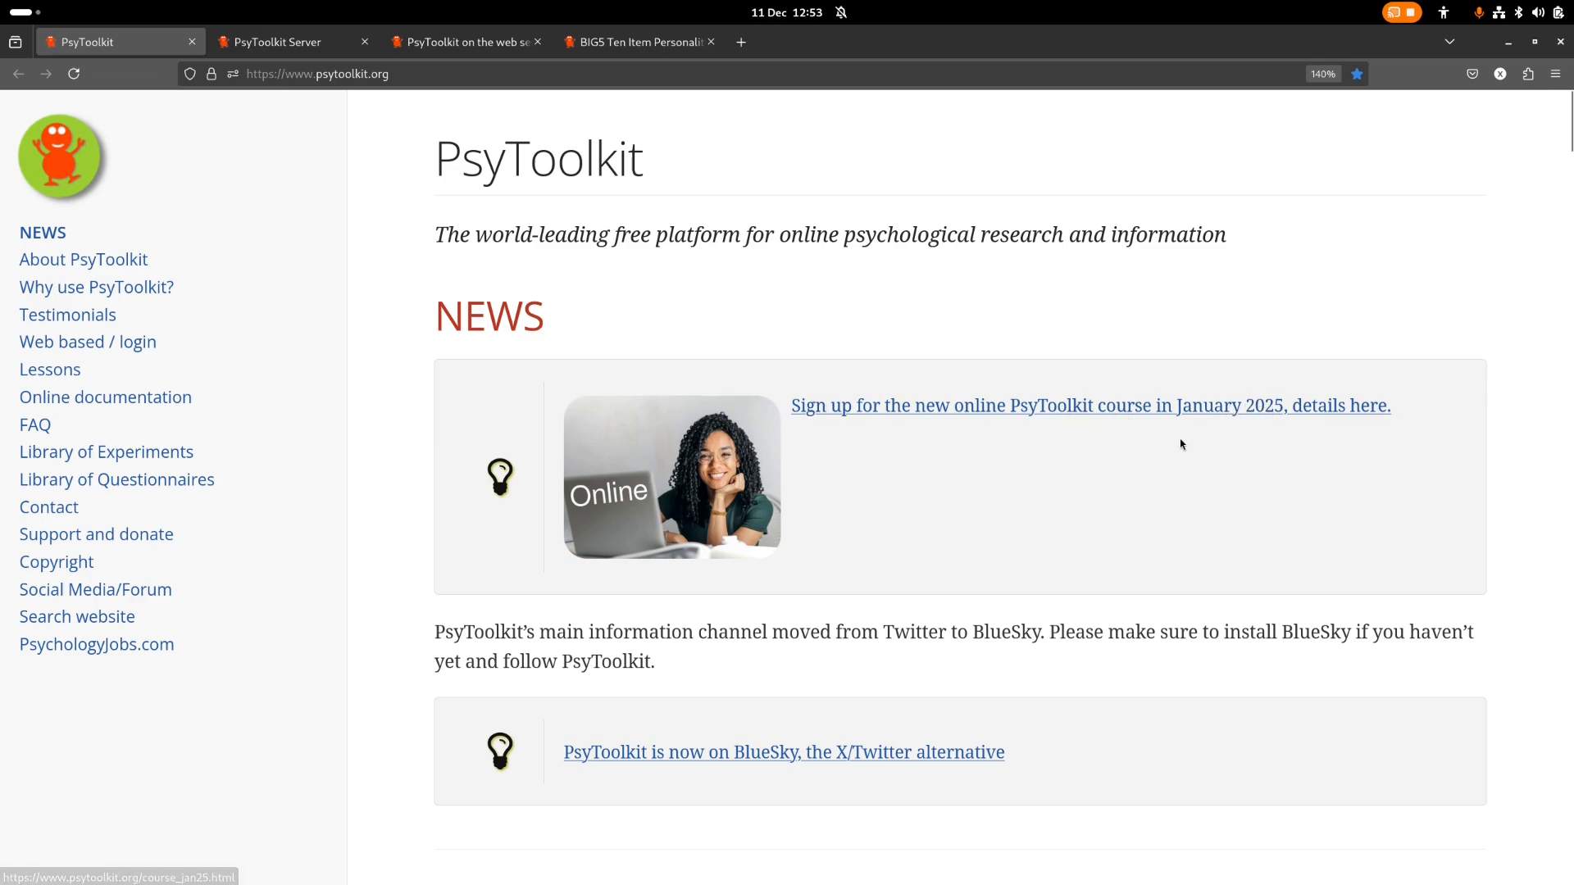
Enter the web-based PsyToolkit environment from the site's login section and bring up the script editor of the test survey
{"action": "left_click", "coordinate": [141, 344]}
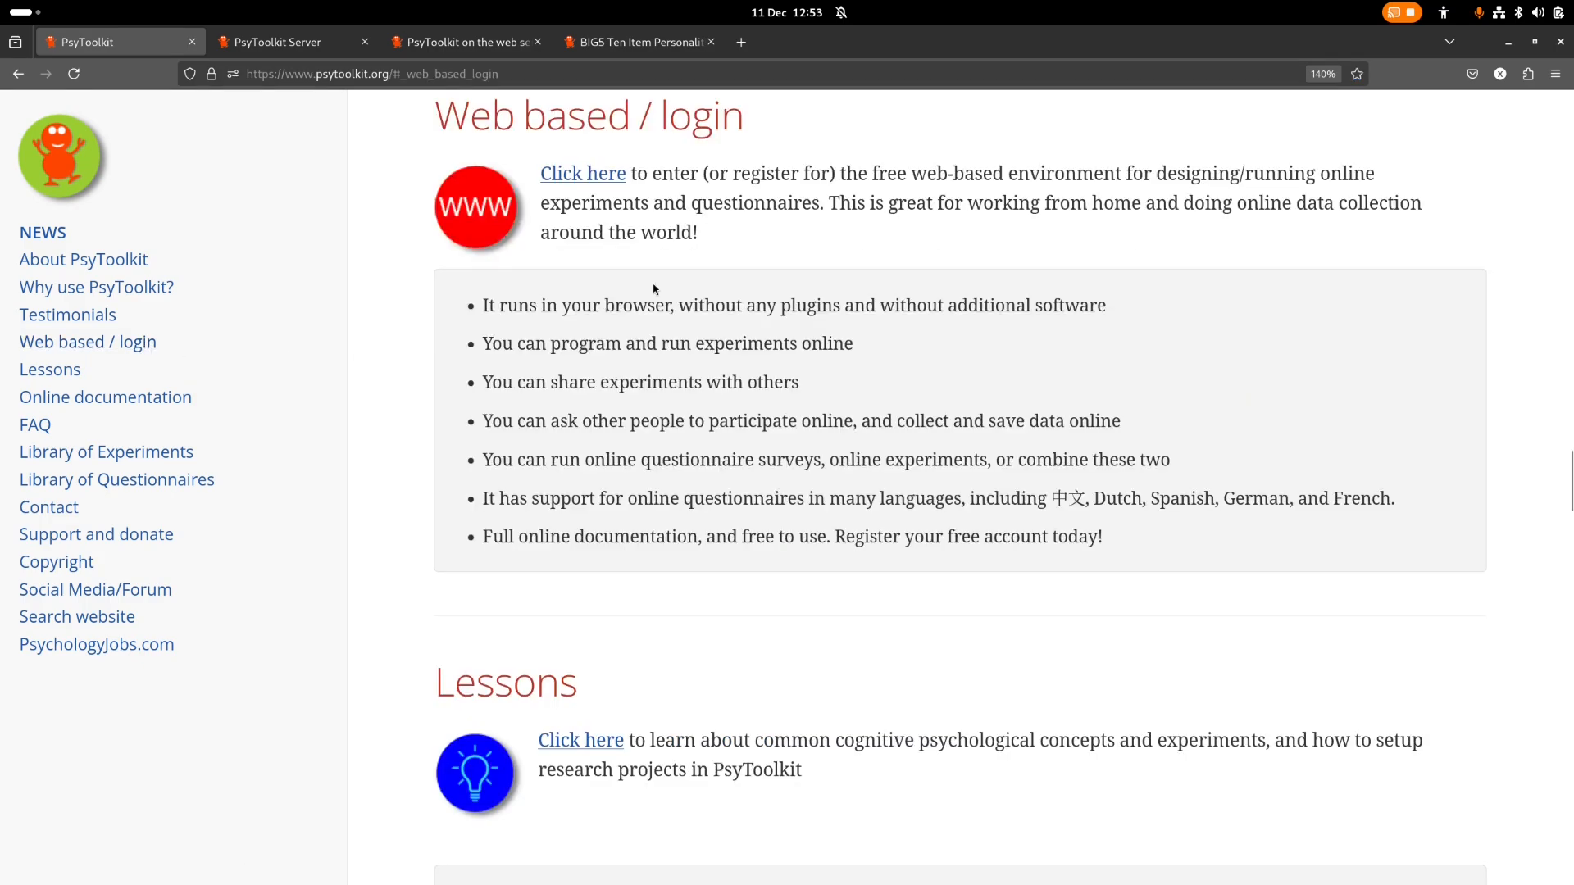
{"action": "left_click", "coordinate": [613, 179]}
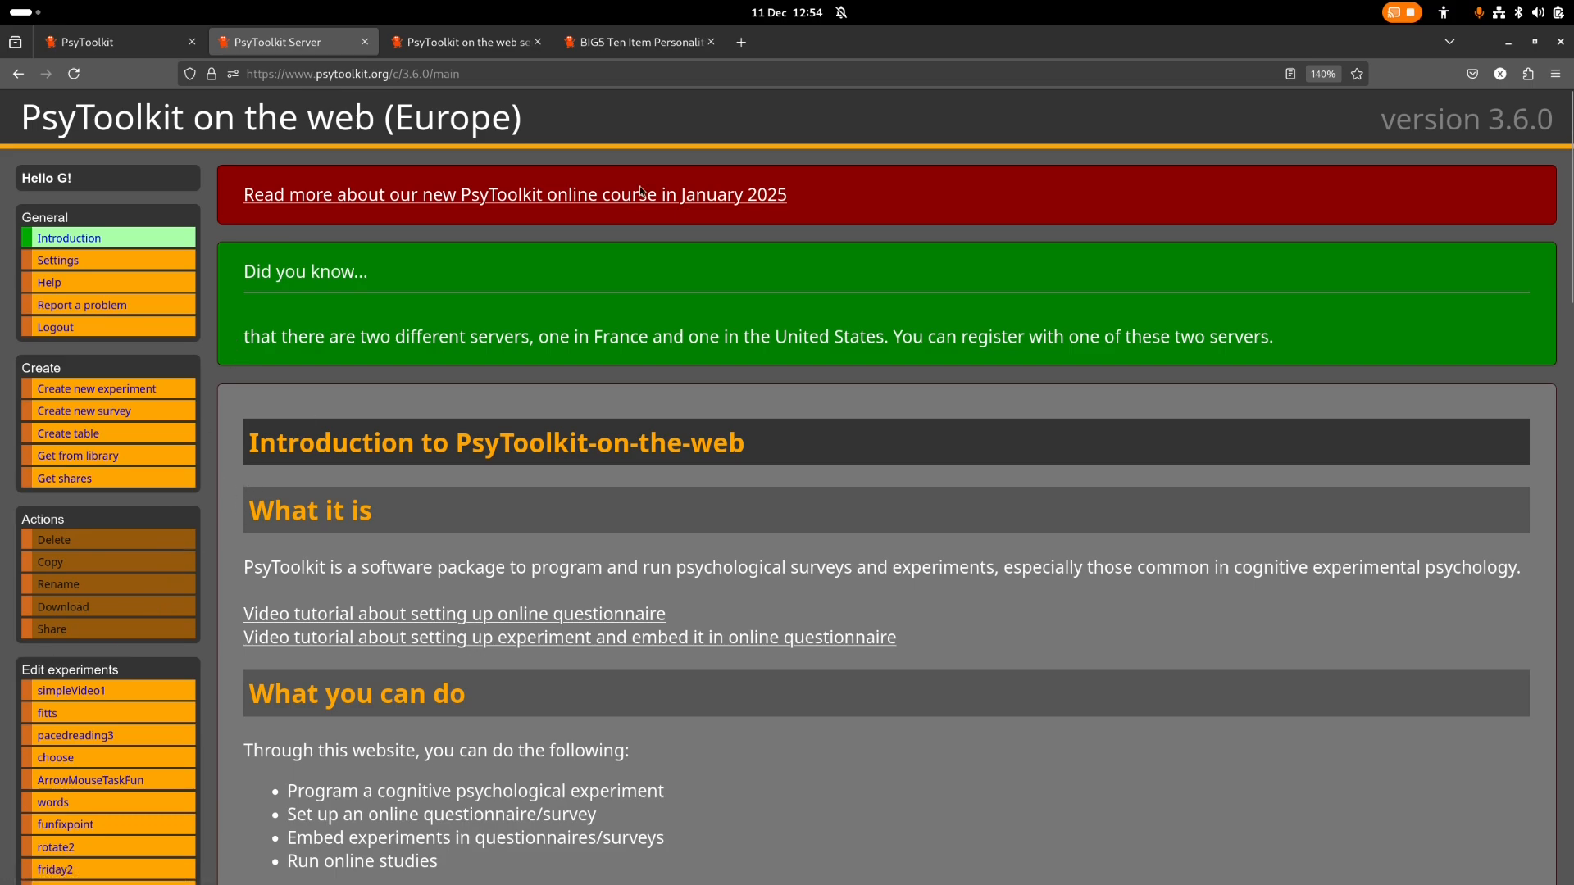
{"action": "left_click", "coordinate": [621, 46]}
{"action": "left_click", "coordinate": [480, 46]}
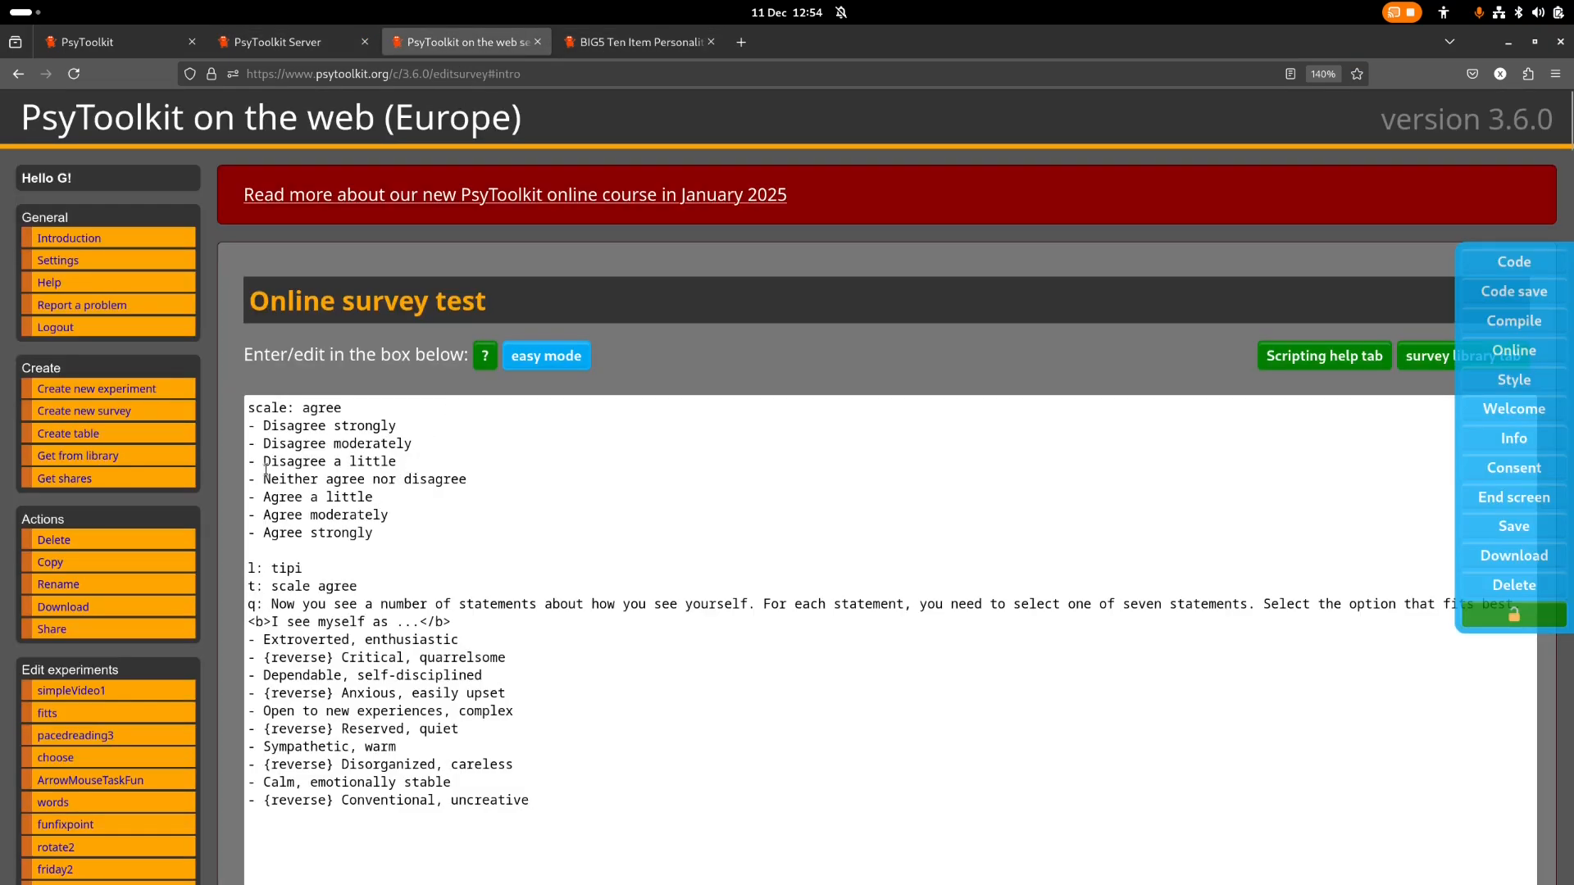
Review the script of the test survey with its agree scale and tipi question, and compile the survey
{"action": "scroll", "coordinate": [245, 442], "scroll_direction": "down", "scroll_amount": 3}
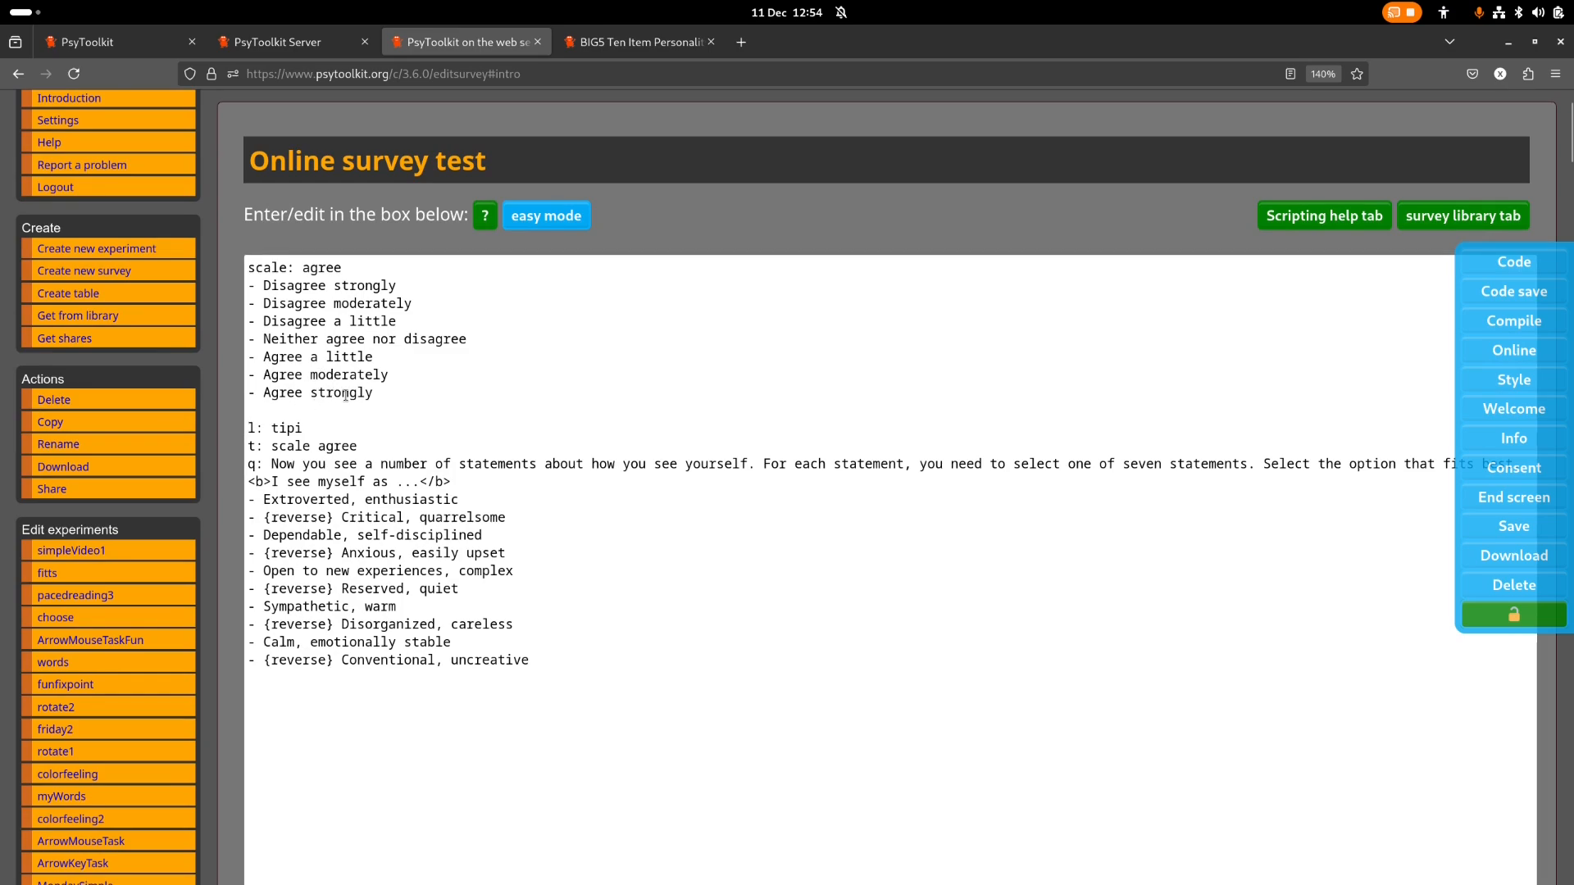
{"action": "scroll", "coordinate": [226, 343], "scroll_direction": "down", "scroll_amount": 5}
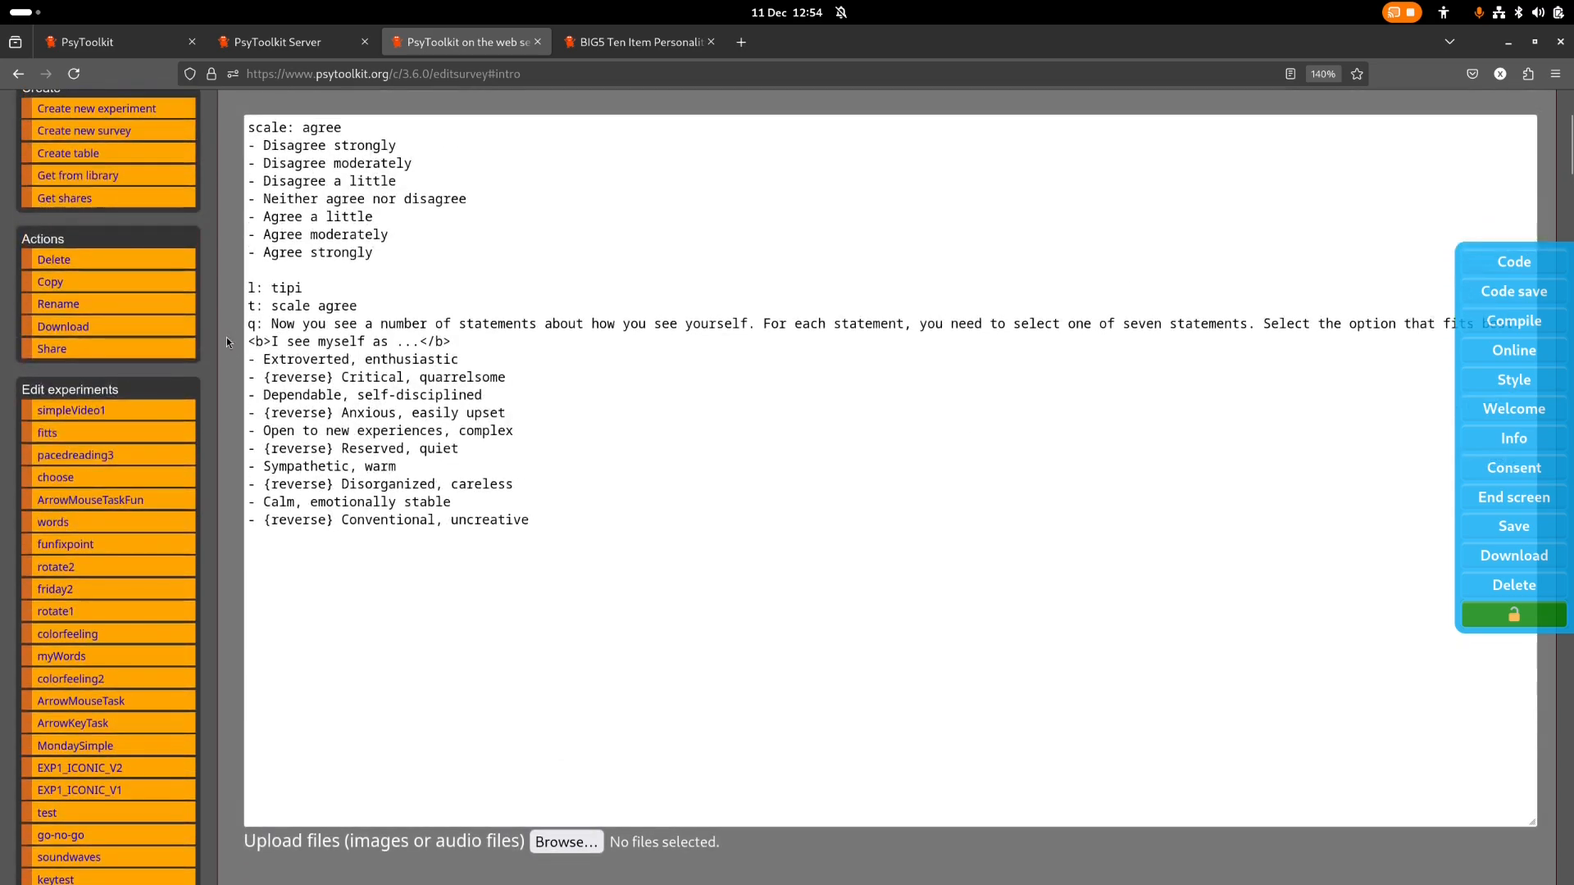
{"action": "scroll", "coordinate": [226, 342], "scroll_direction": "down", "scroll_amount": 7}
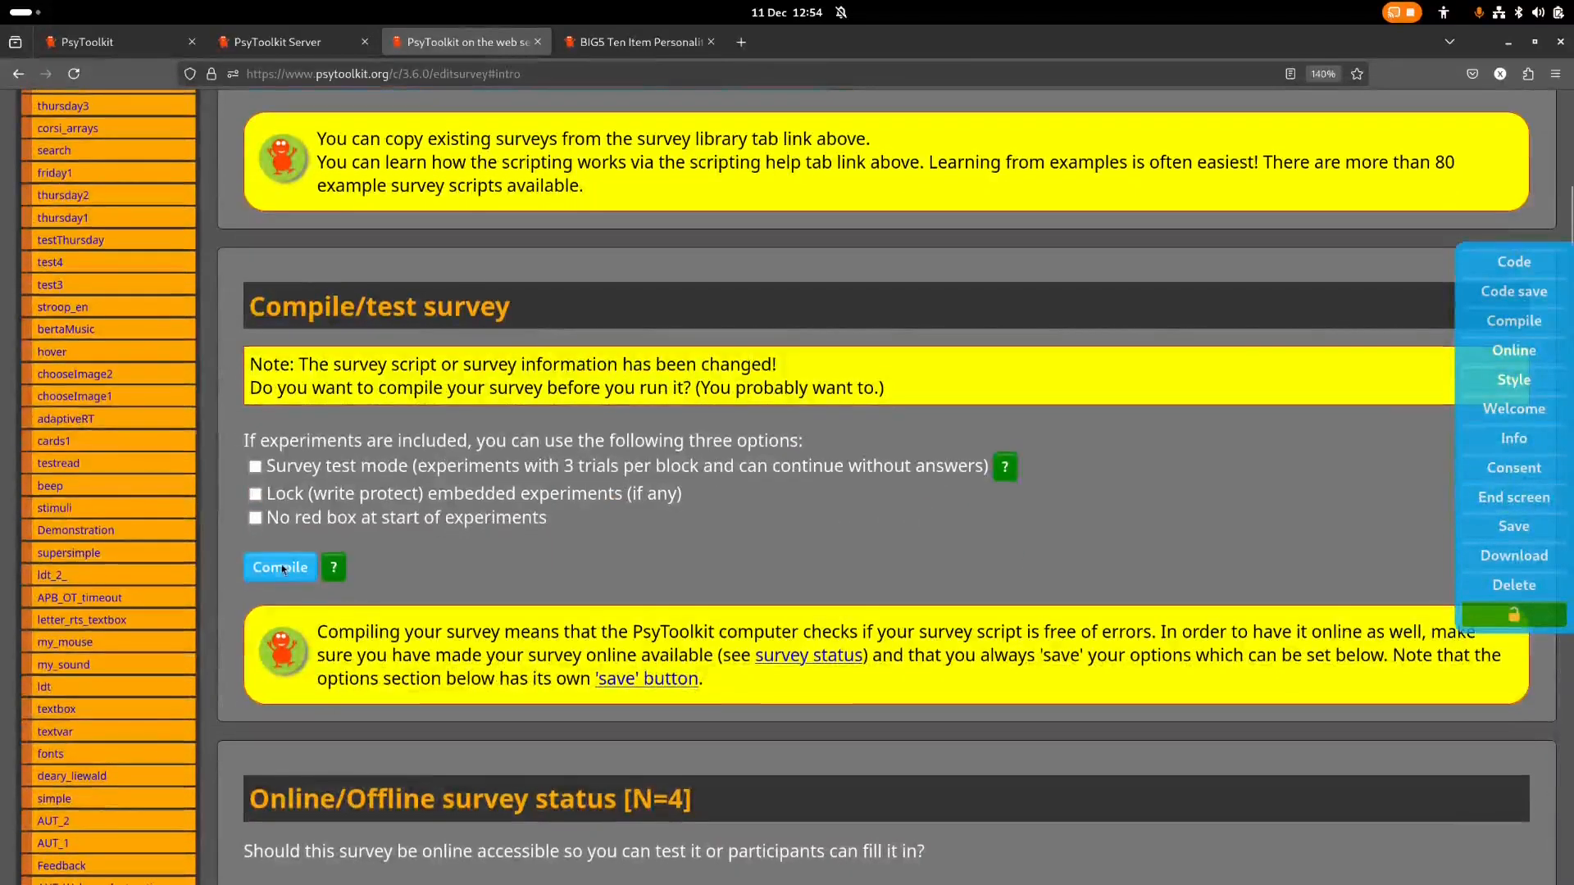
{"action": "left_click", "coordinate": [322, 566]}
Open the online test survey in a new tab and start it at the first question page
{"action": "scroll", "coordinate": [341, 553], "scroll_direction": "down", "scroll_amount": 5}
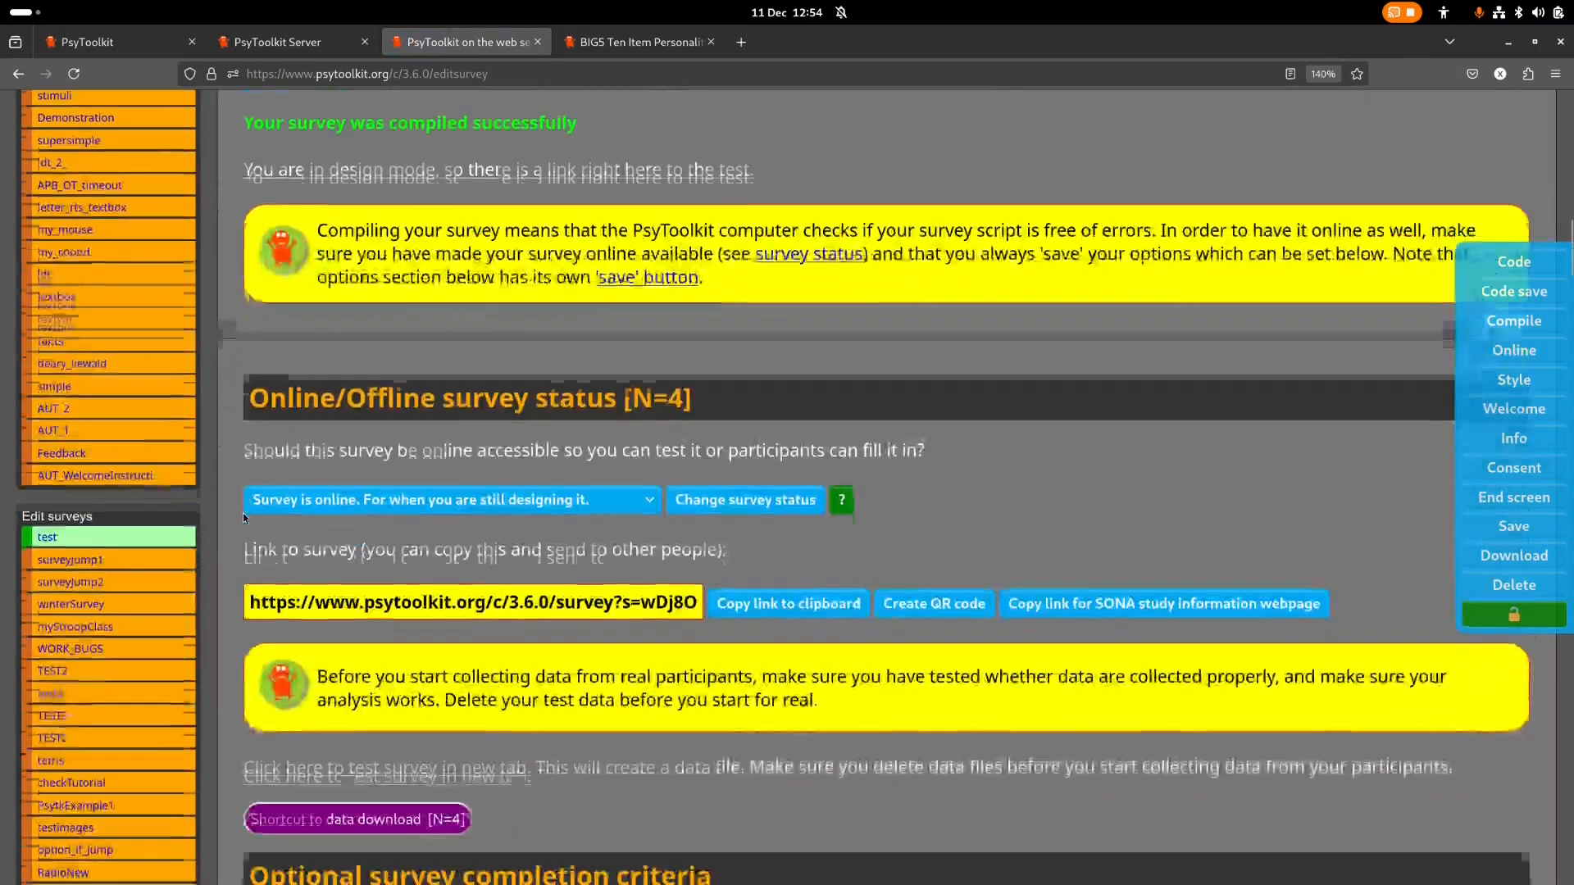
{"action": "scroll", "coordinate": [266, 530], "scroll_direction": "down", "scroll_amount": 3}
{"action": "left_click", "coordinate": [400, 627]}
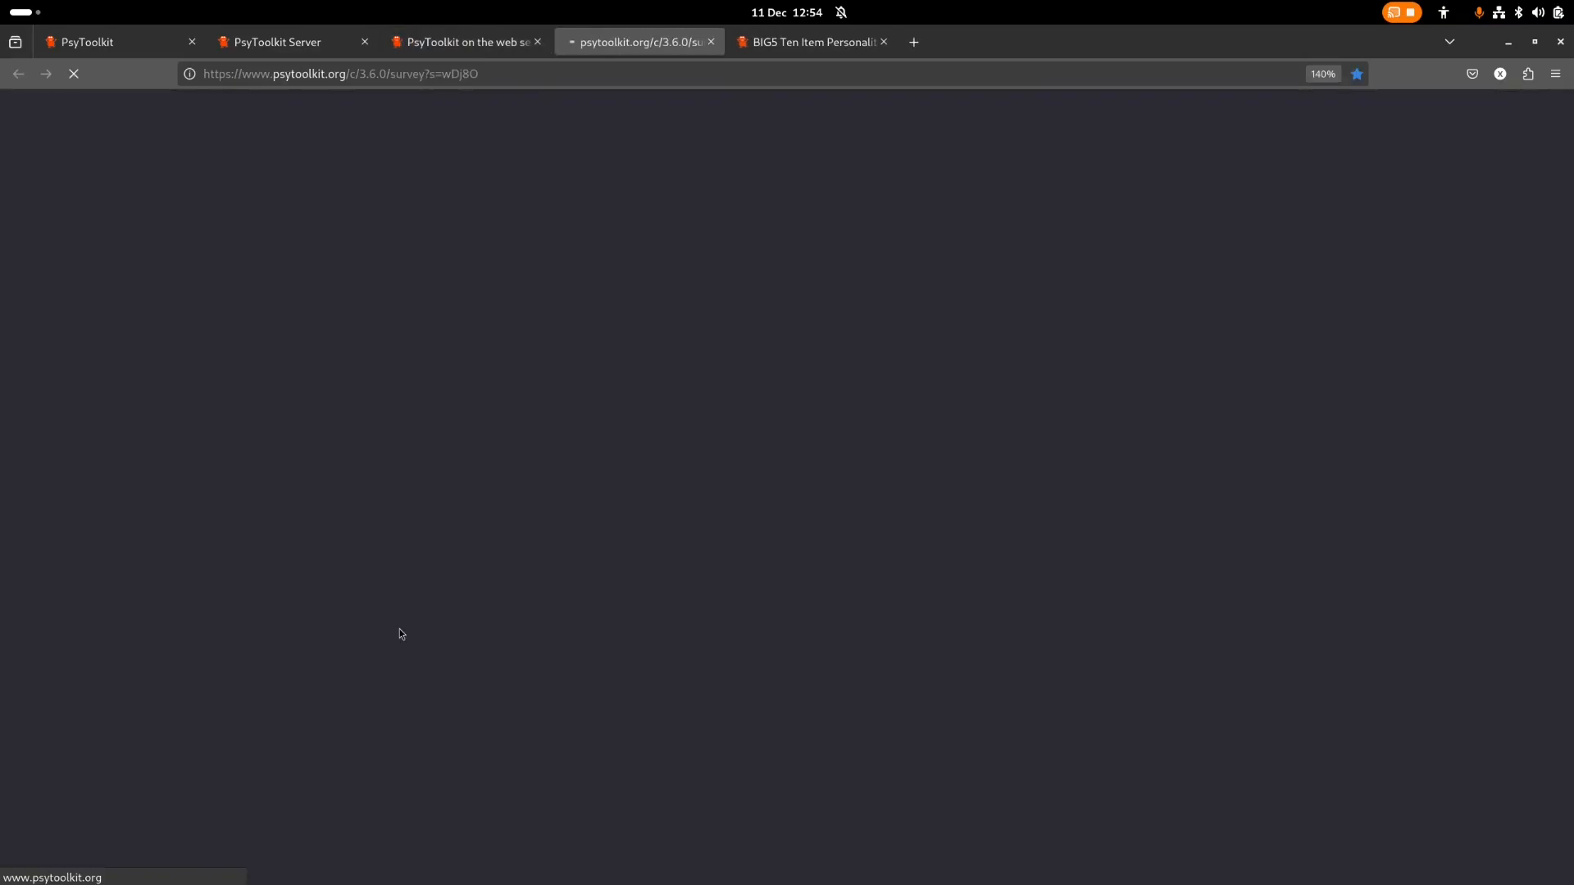
{"action": "left_click", "coordinate": [454, 549]}
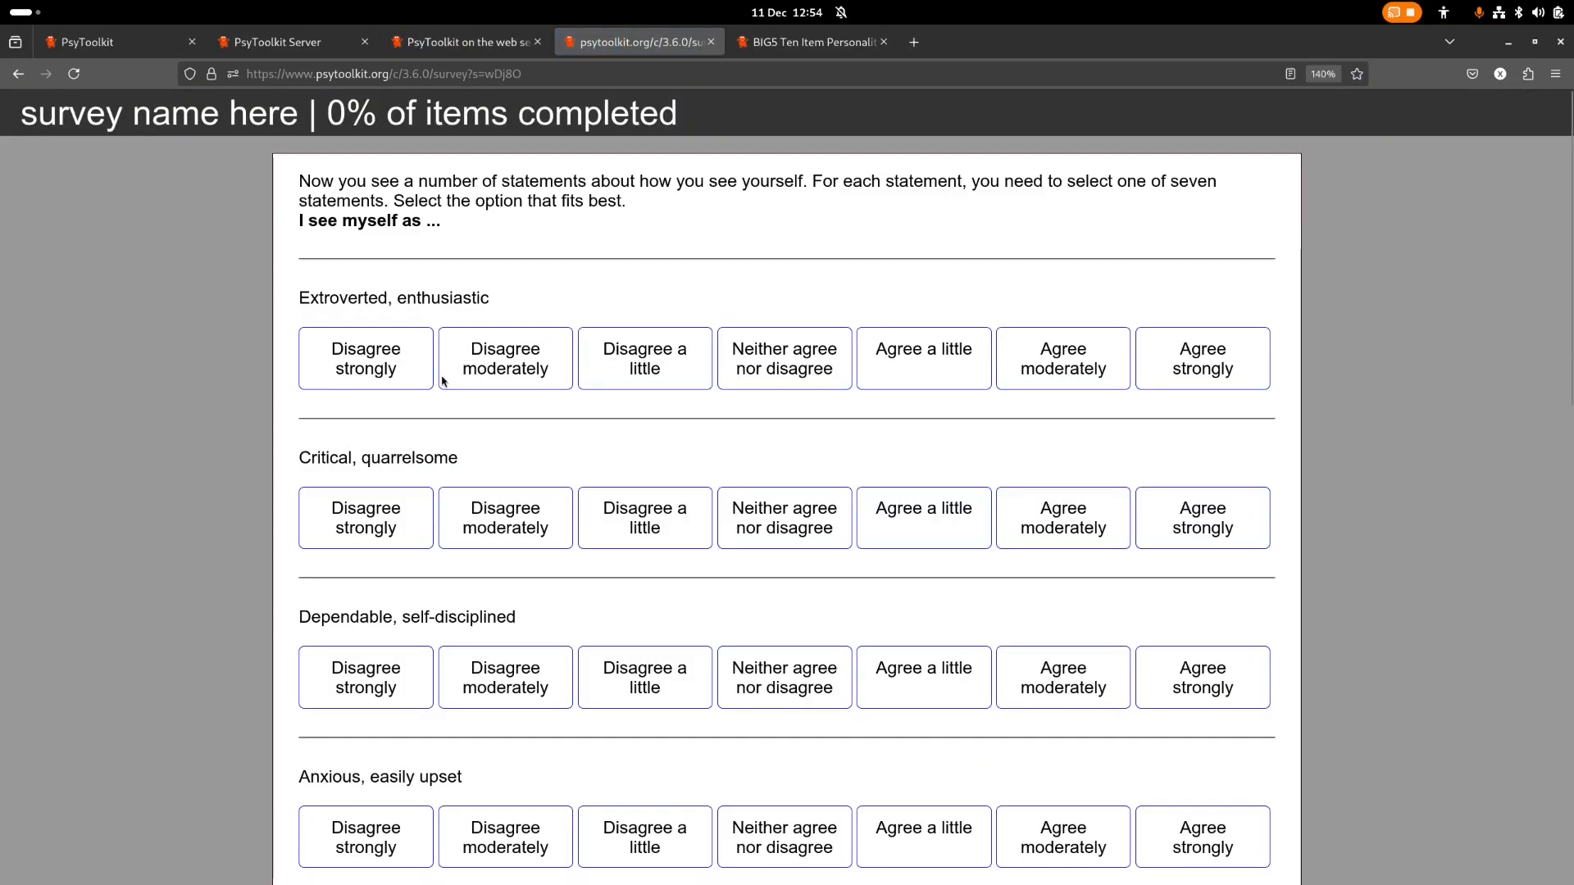
Examine the survey's instruction text, the "Extroverted, enthusiastic" statement and its row of seven response options
{"action": "left_click_drag", "start_coordinate": [302, 177], "coordinate": [642, 205]}
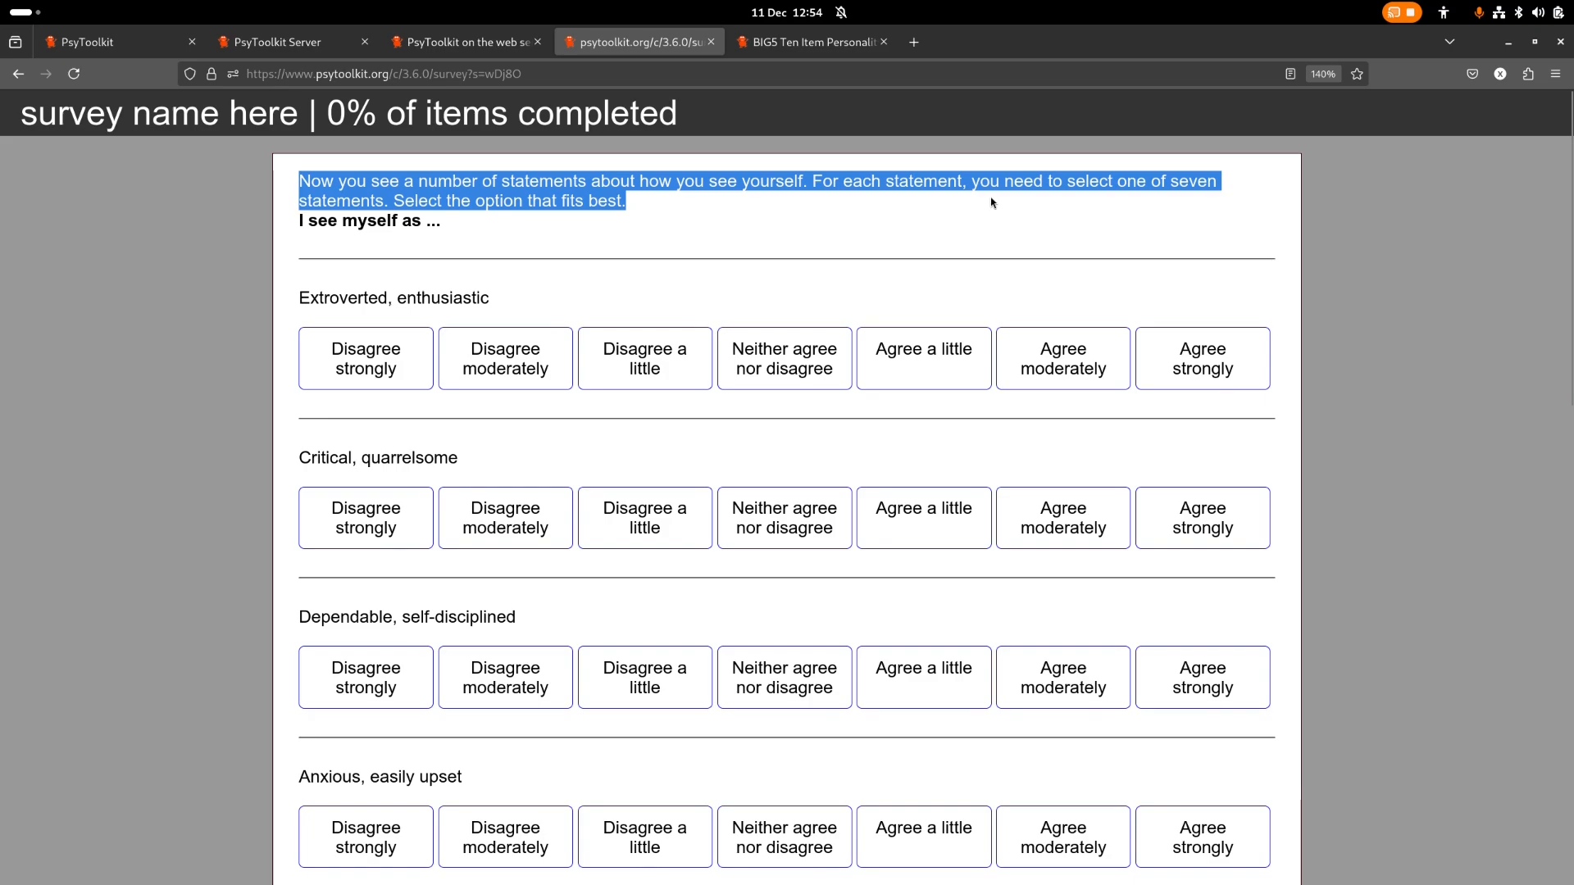
{"action": "left_click", "coordinate": [632, 310]}
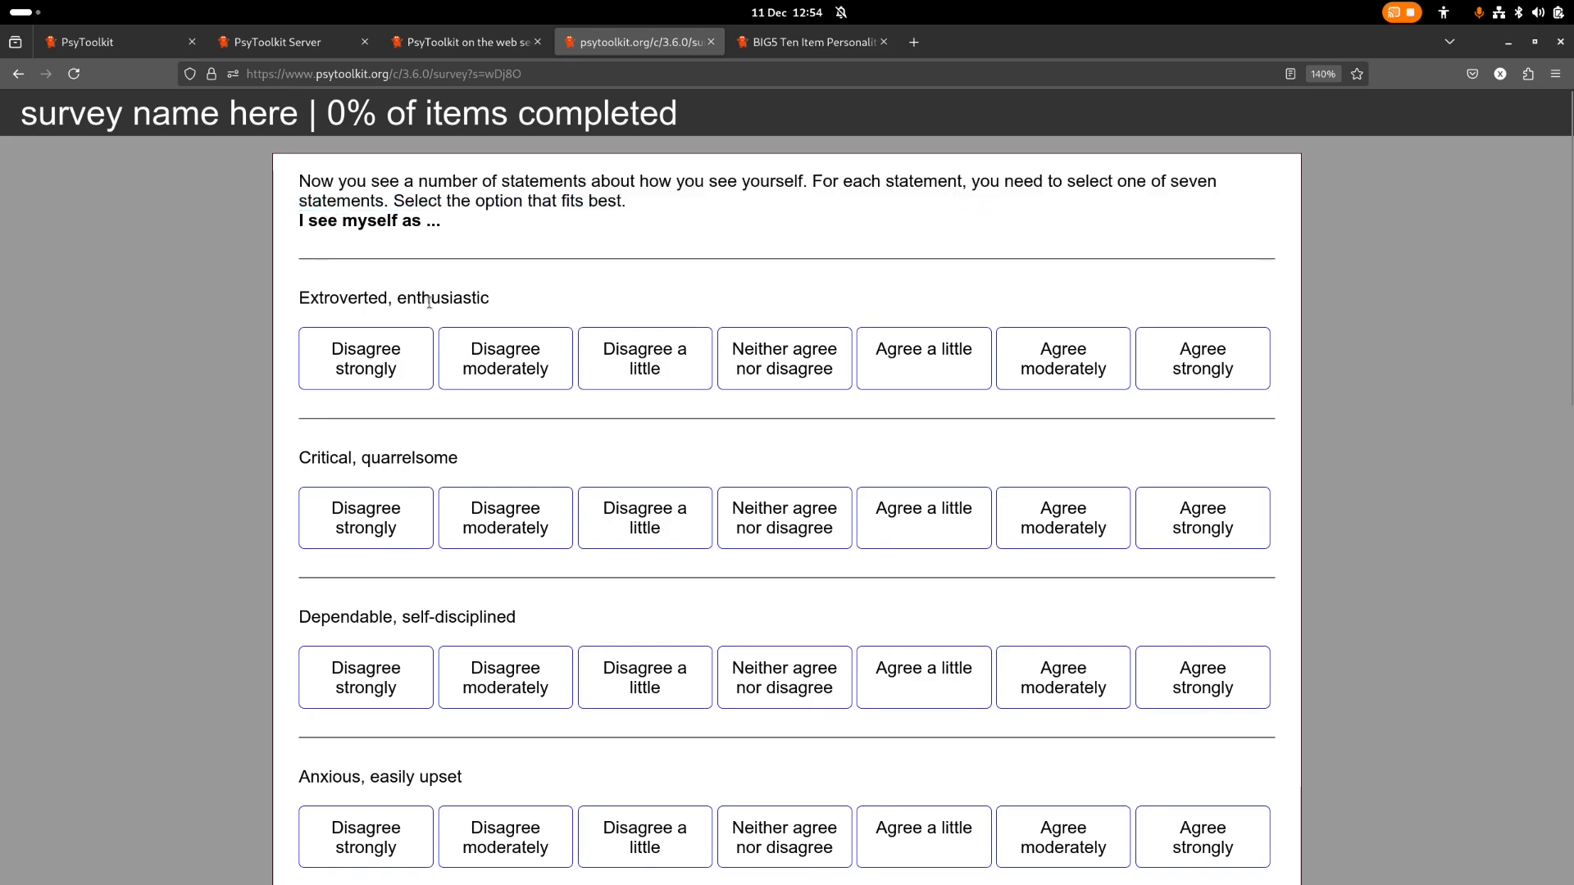
{"action": "left_click", "coordinate": [401, 336]}
{"action": "left_click", "coordinate": [442, 371]}
{"action": "left_click", "coordinate": [432, 374]}
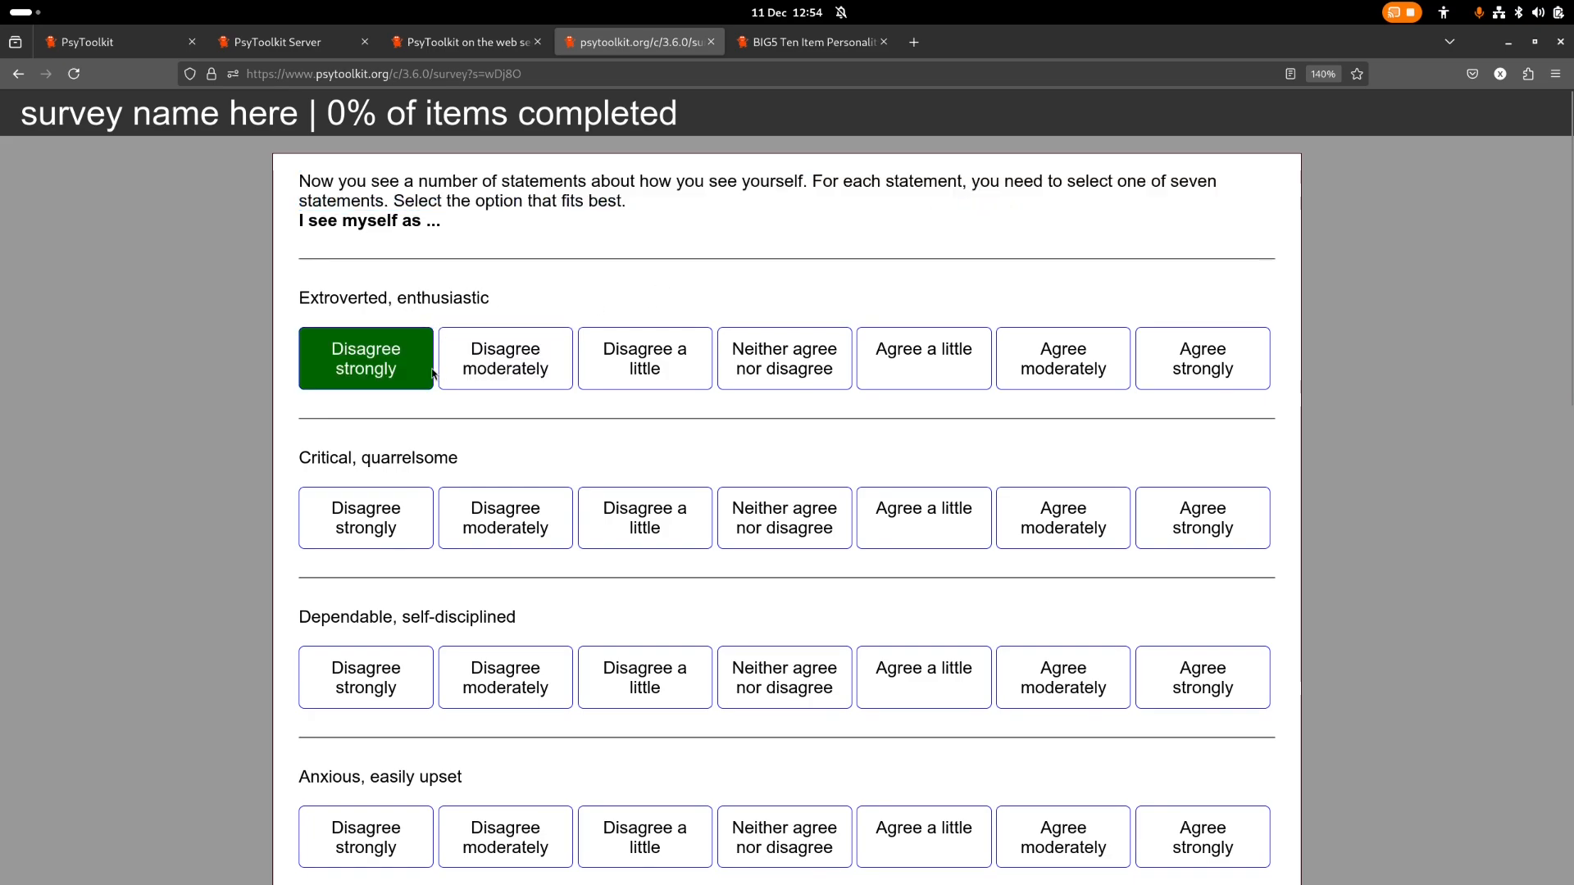
{"action": "left_click", "coordinate": [784, 359]}
{"action": "left_click", "coordinate": [1063, 358]}
{"action": "left_click", "coordinate": [1202, 358]}
{"action": "left_click", "coordinate": [785, 358]}
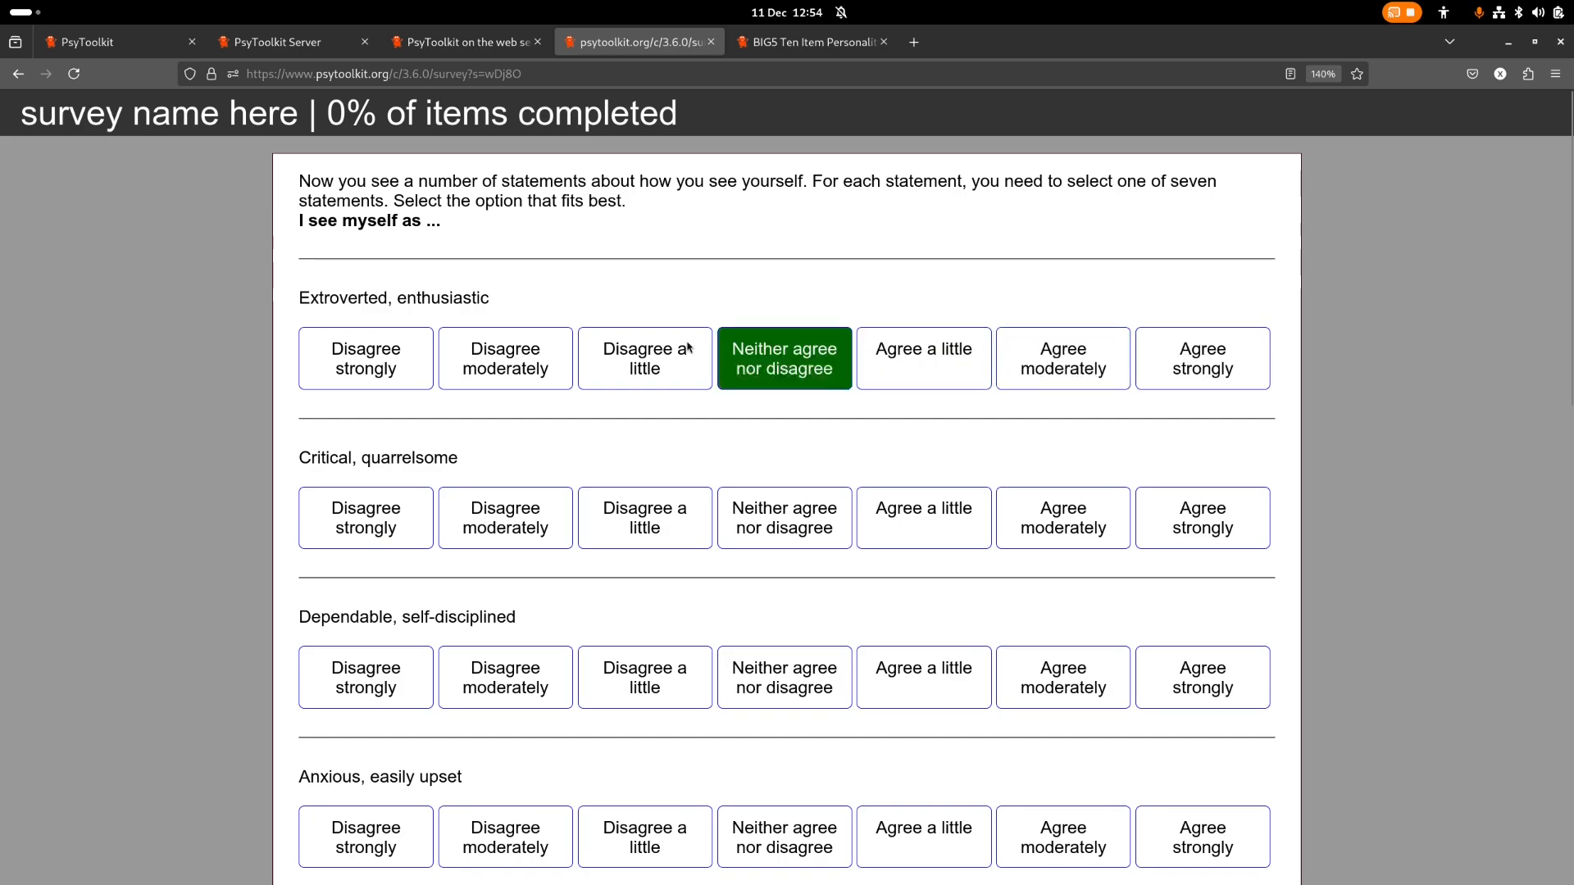
{"action": "left_click", "coordinate": [397, 344]}
{"action": "left_click", "coordinate": [471, 361]}
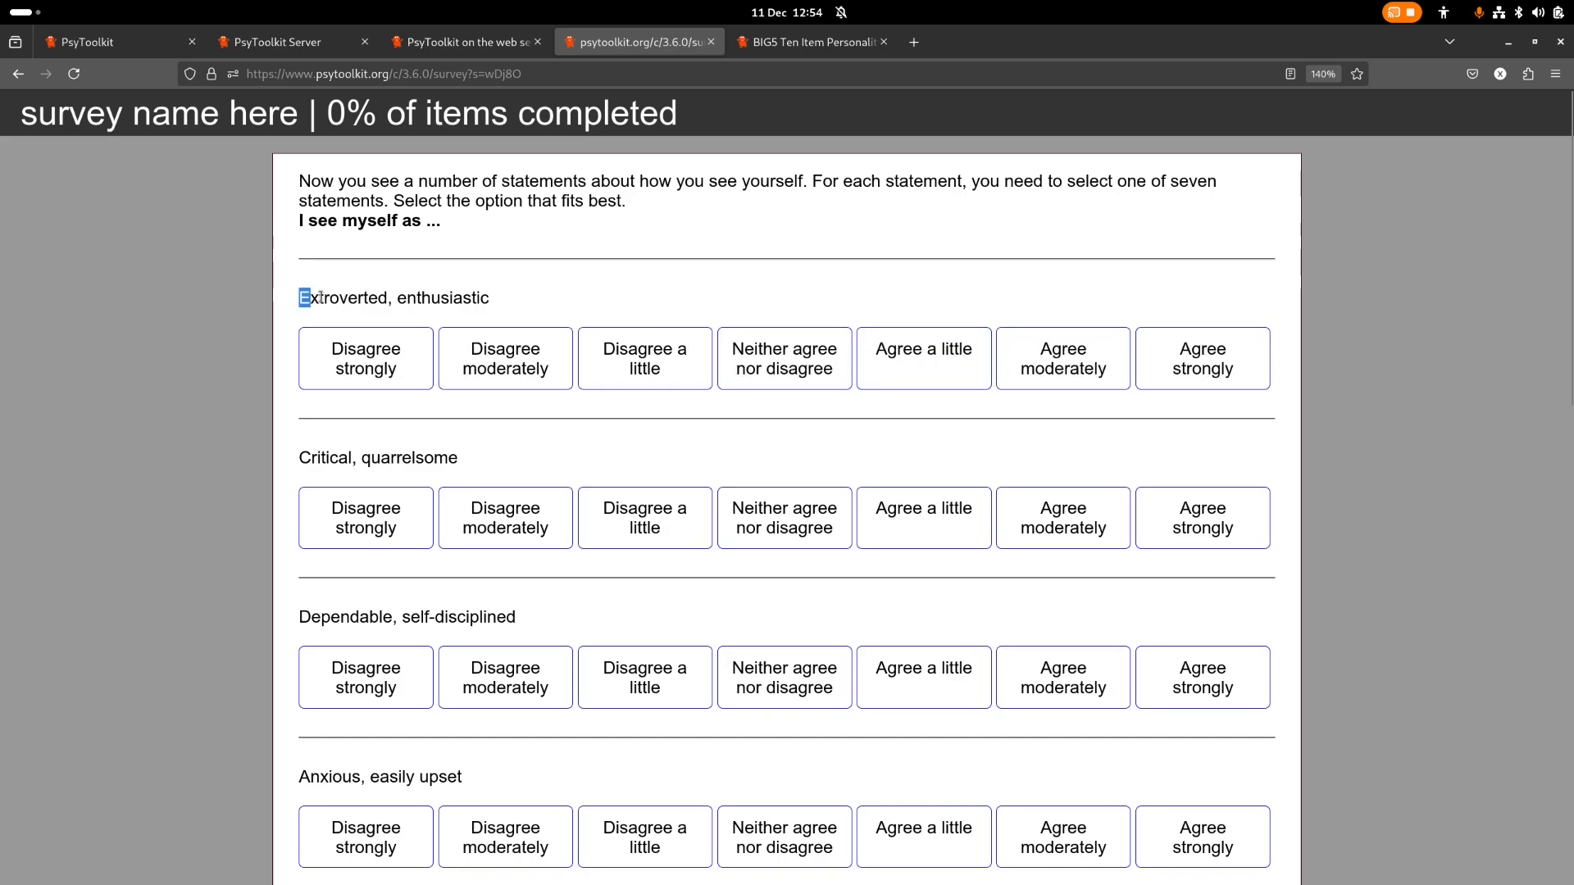
{"action": "left_click_drag", "start_coordinate": [319, 297], "coordinate": [551, 302]}
{"action": "left_click", "coordinate": [547, 310]}
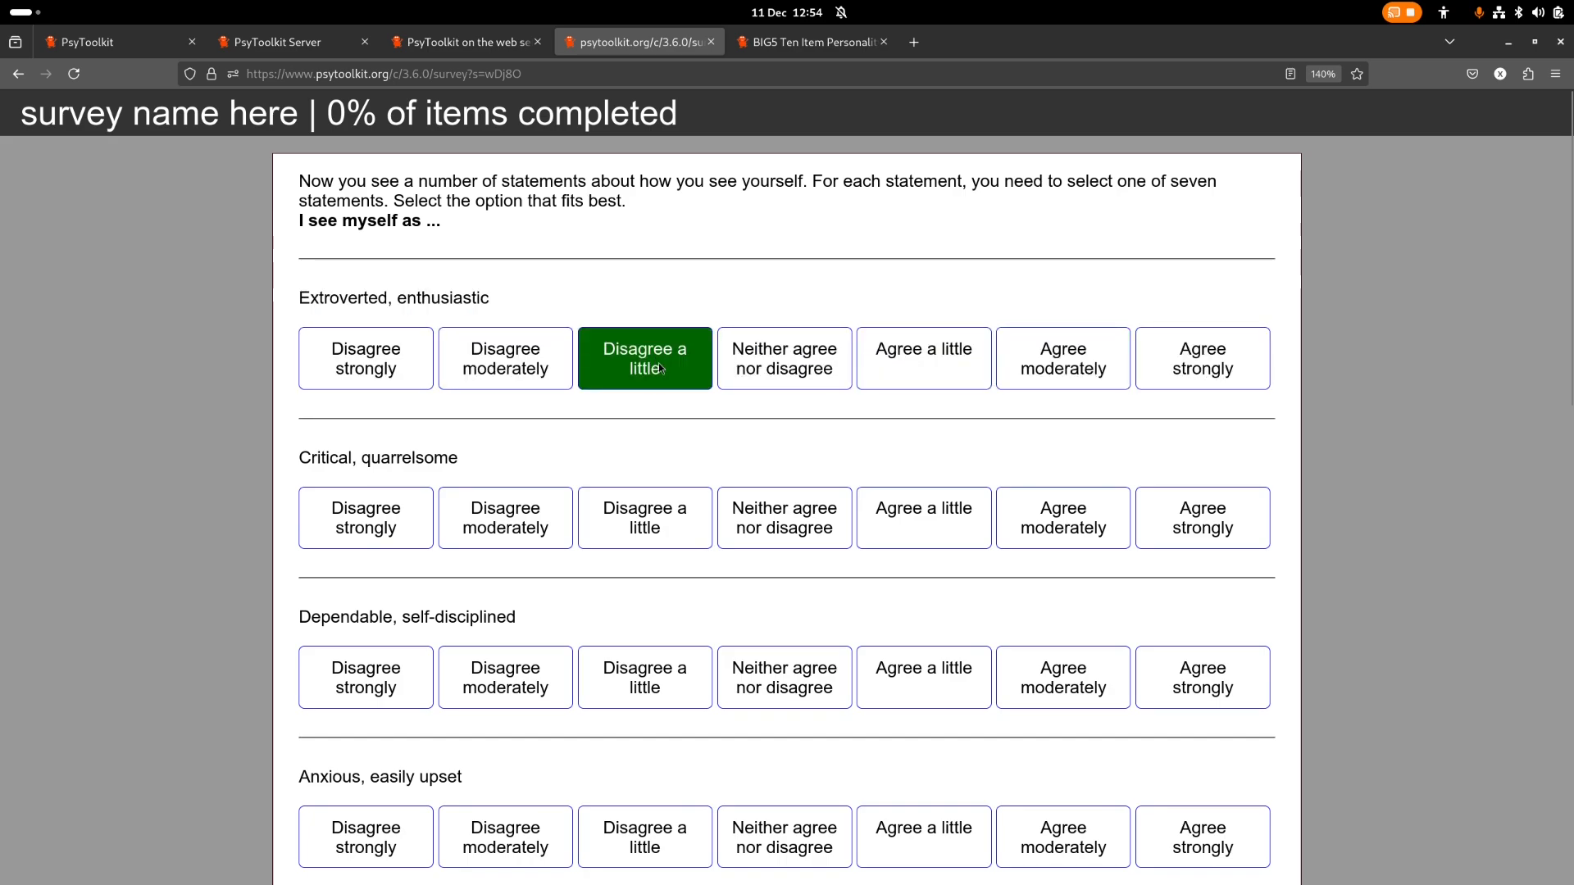
Answer the Extroverted and Dependable statements with "Neither agree nor disagree" and the Critical and Anxious statements with "Disagree a little"
{"action": "left_click", "coordinate": [785, 361]}
{"action": "left_click", "coordinate": [632, 529]}
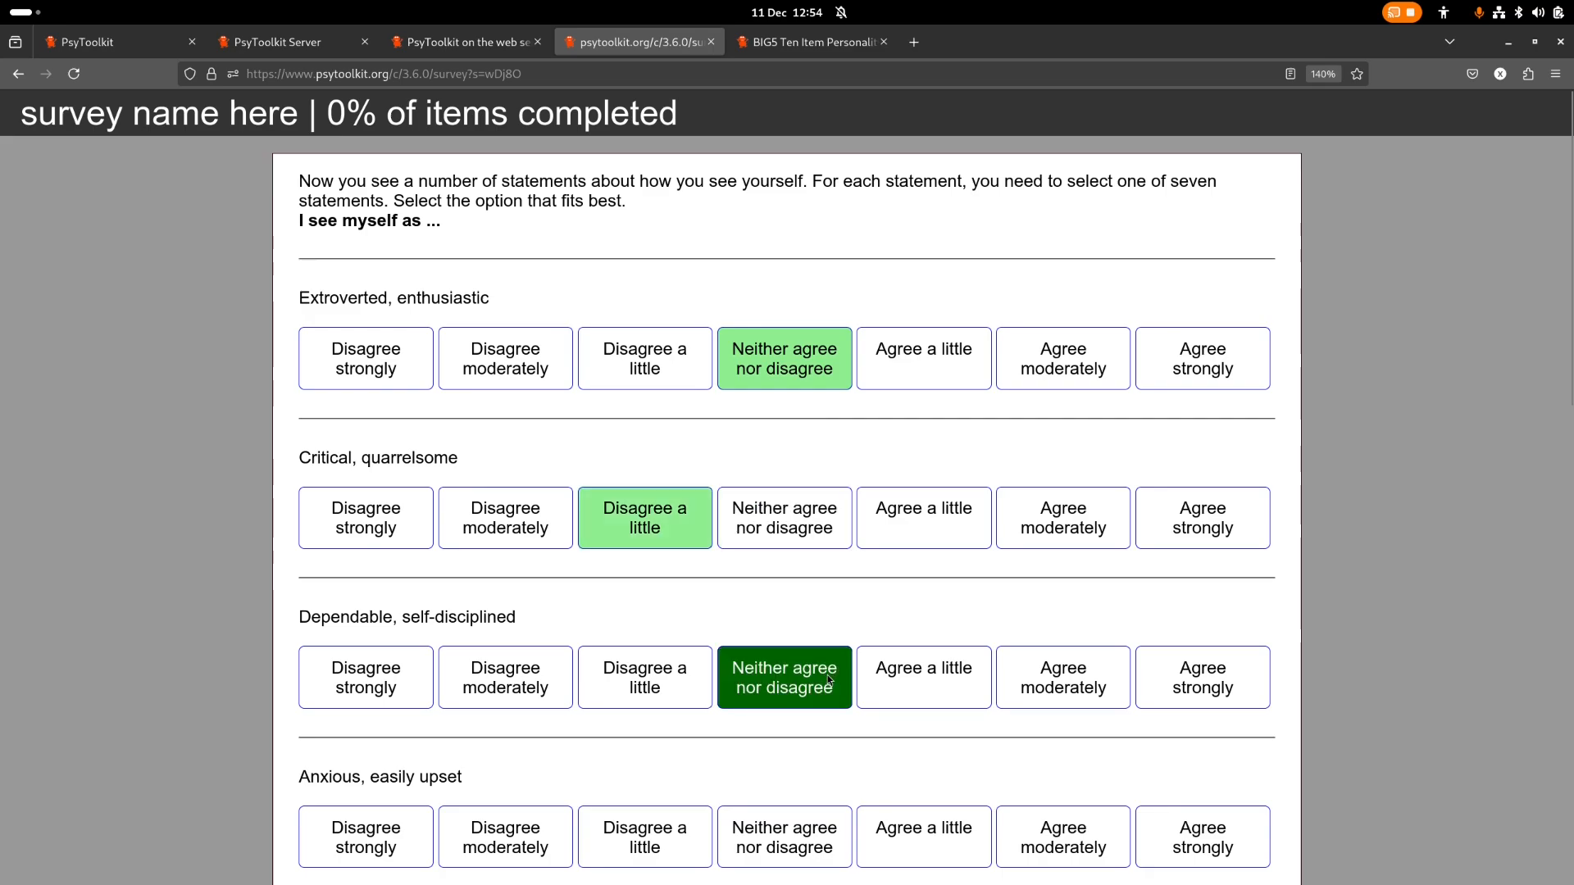
{"action": "left_click", "coordinate": [828, 678]}
{"action": "scroll", "coordinate": [829, 626], "scroll_direction": "down", "scroll_amount": 5}
{"action": "left_click", "coordinate": [690, 439]}
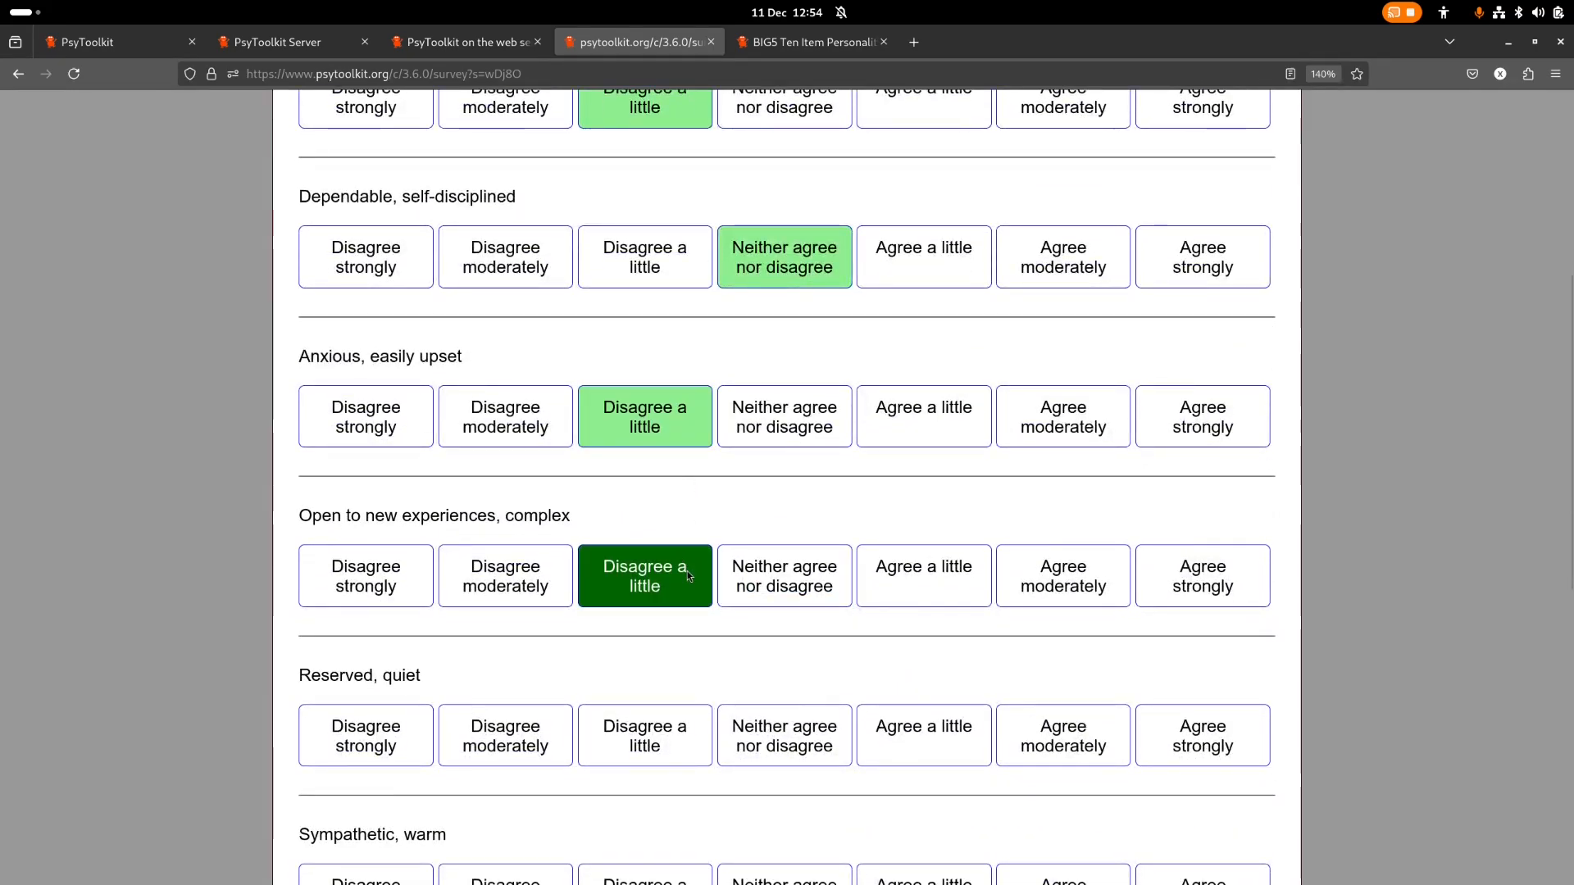
Answer Open, Sympathetic, Disorganized and Conventional with "Disagree a little", and Reserved and Calm with "Neither agree nor disagree"
{"action": "left_click", "coordinate": [688, 577]}
{"action": "left_click", "coordinate": [775, 734]}
{"action": "scroll", "coordinate": [823, 586], "scroll_direction": "down", "scroll_amount": 5}
{"action": "left_click", "coordinate": [656, 492]}
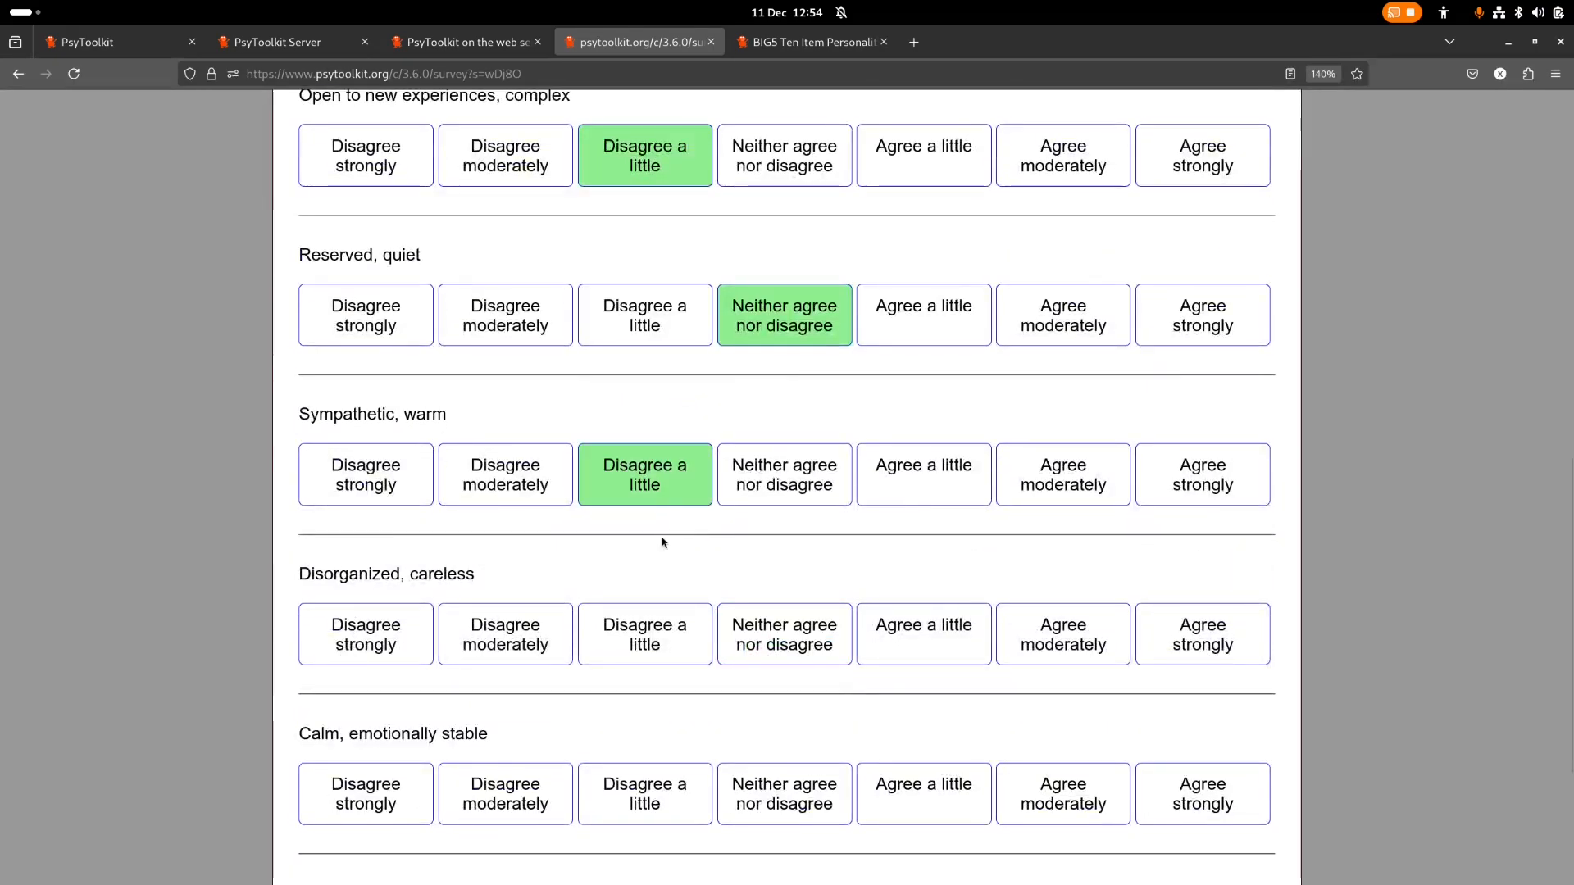
{"action": "left_click", "coordinate": [646, 655]}
{"action": "left_click", "coordinate": [738, 769]}
{"action": "scroll", "coordinate": [760, 713], "scroll_direction": "down", "scroll_amount": 5}
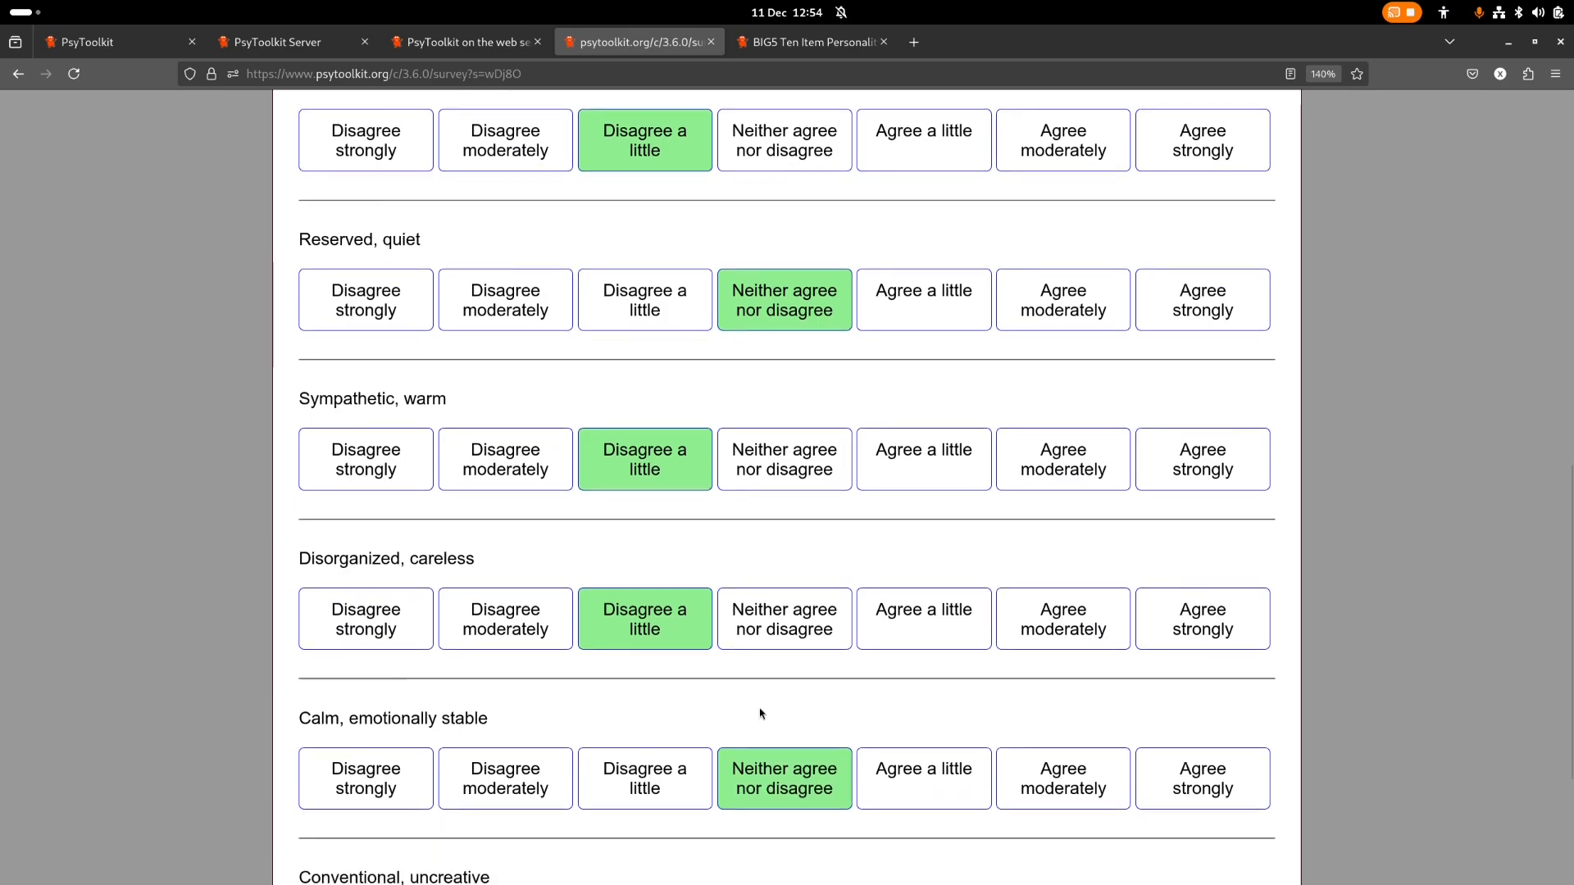
{"action": "left_click", "coordinate": [646, 698]}
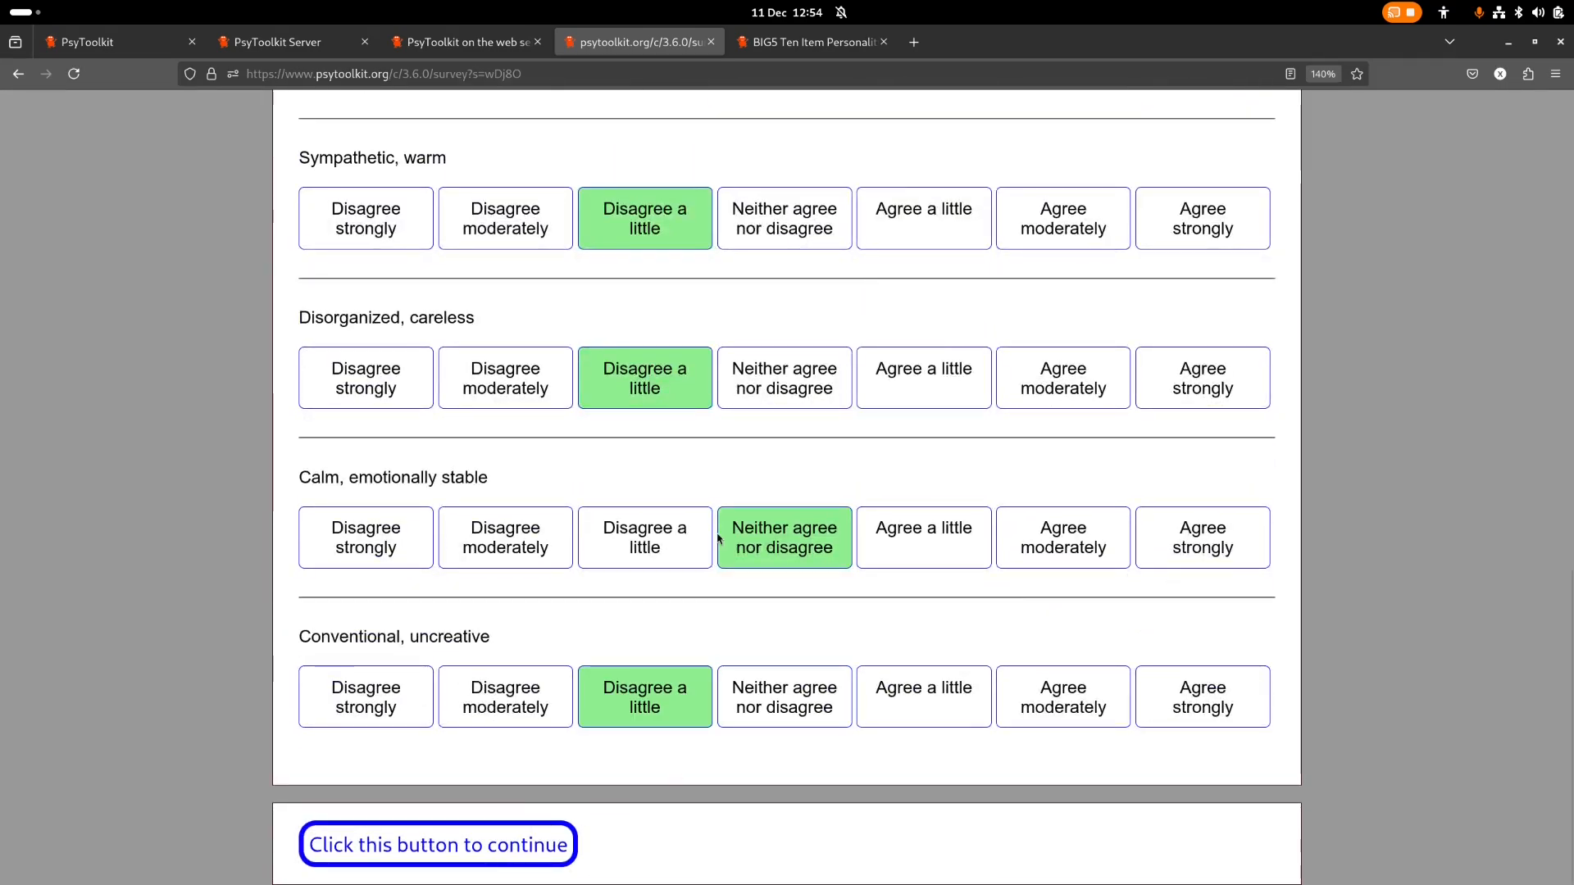
Check how the survey items are laid out at phone width by narrowing the browser window, and return it to full-screen size
{"action": "scroll", "coordinate": [714, 525], "scroll_direction": "up", "scroll_amount": 13}
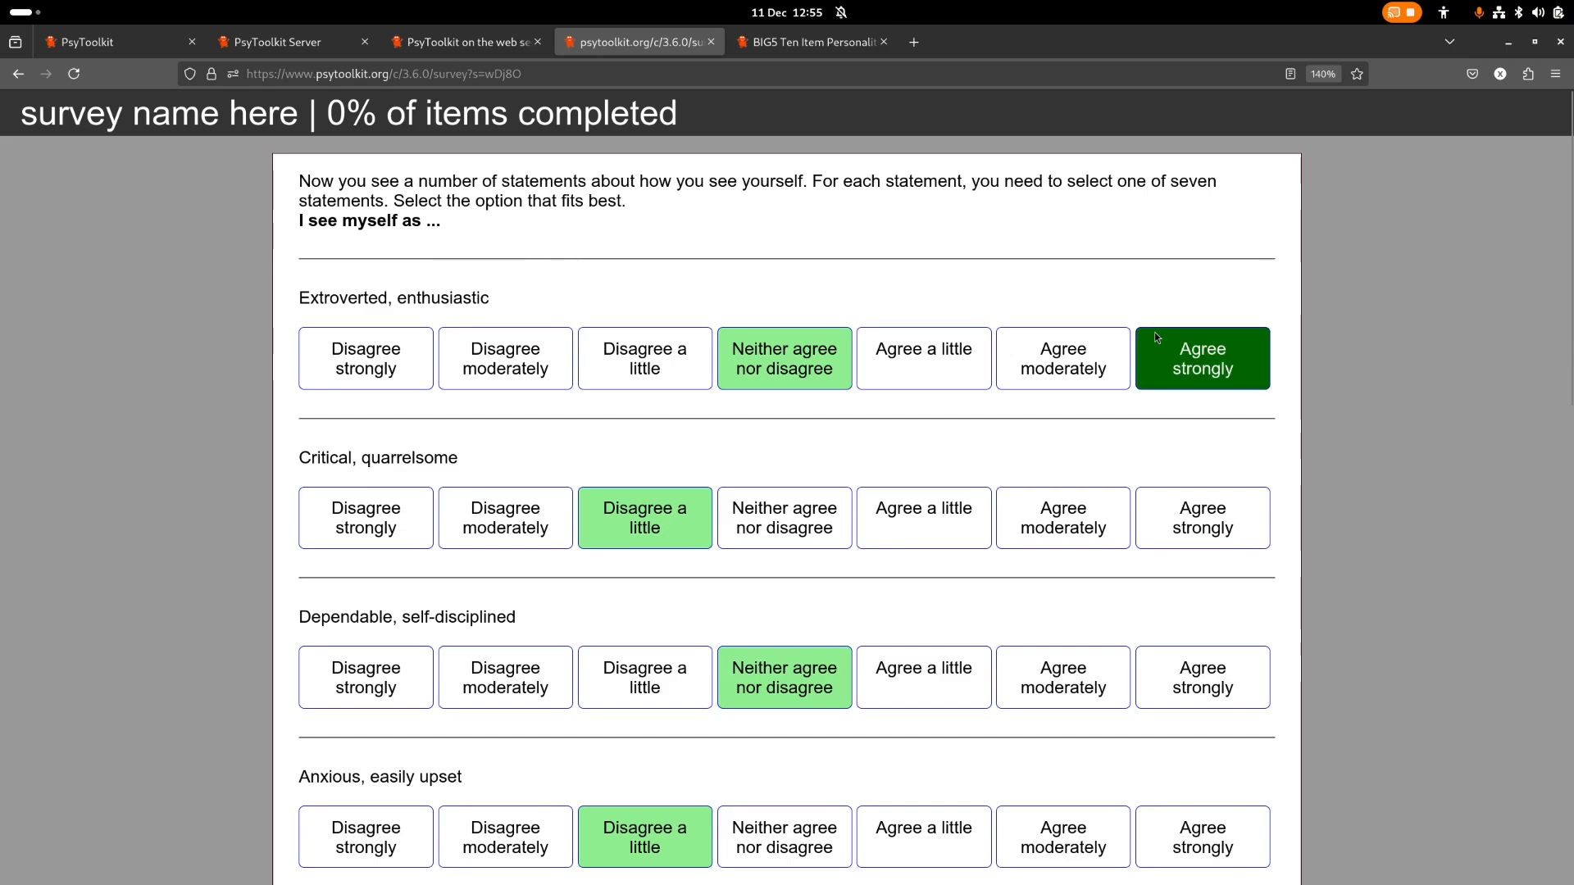
{"action": "left_click", "coordinate": [1534, 42]}
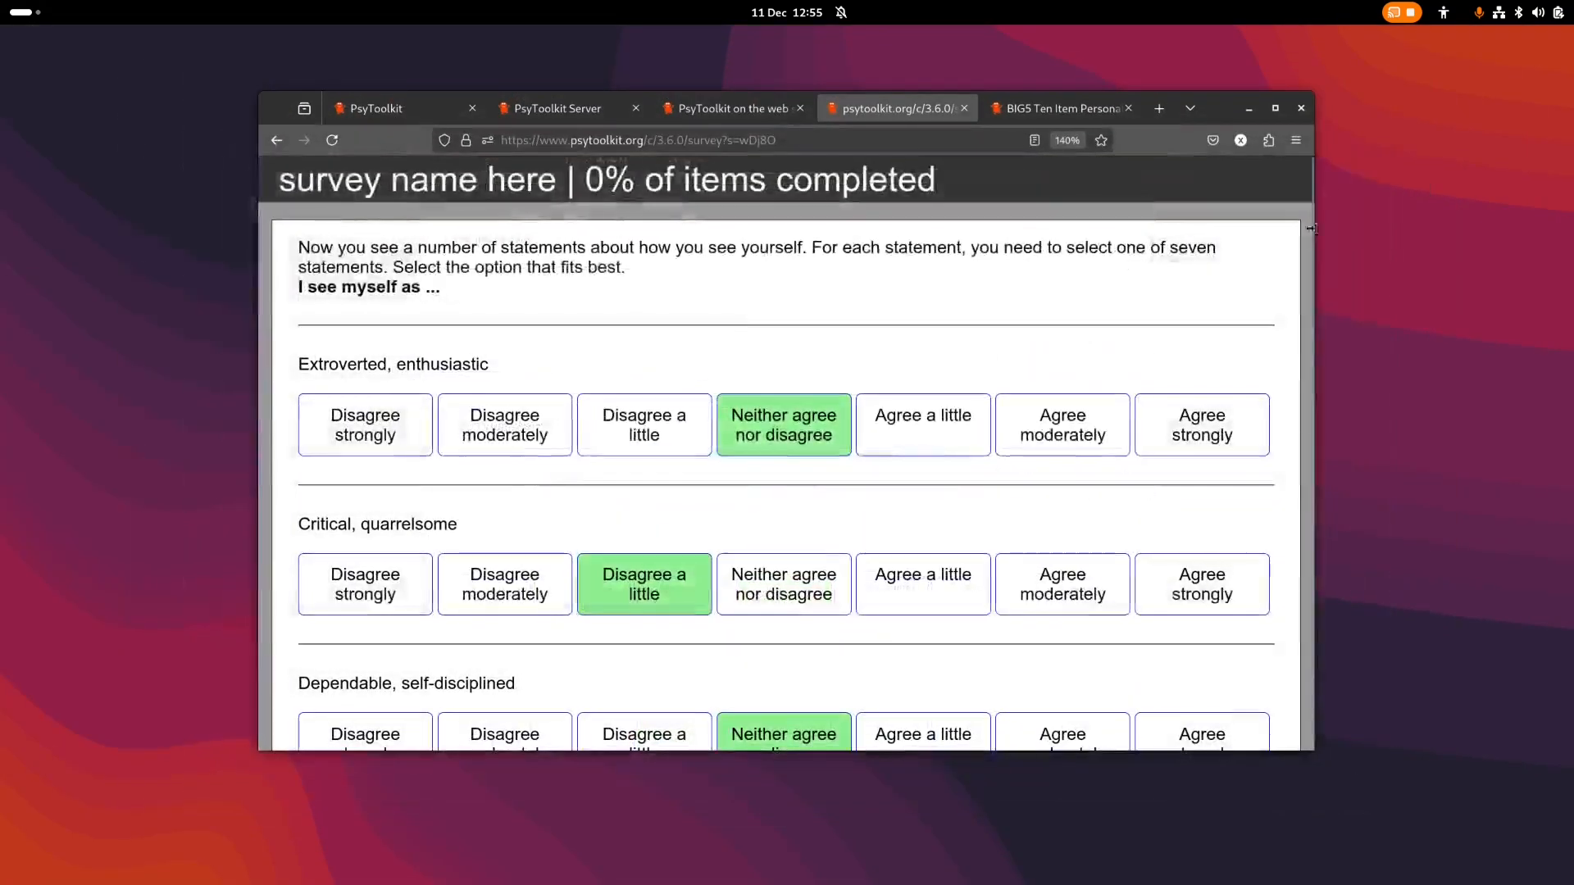
{"action": "left_click_drag", "start_coordinate": [1312, 222], "coordinate": [604, 361]}
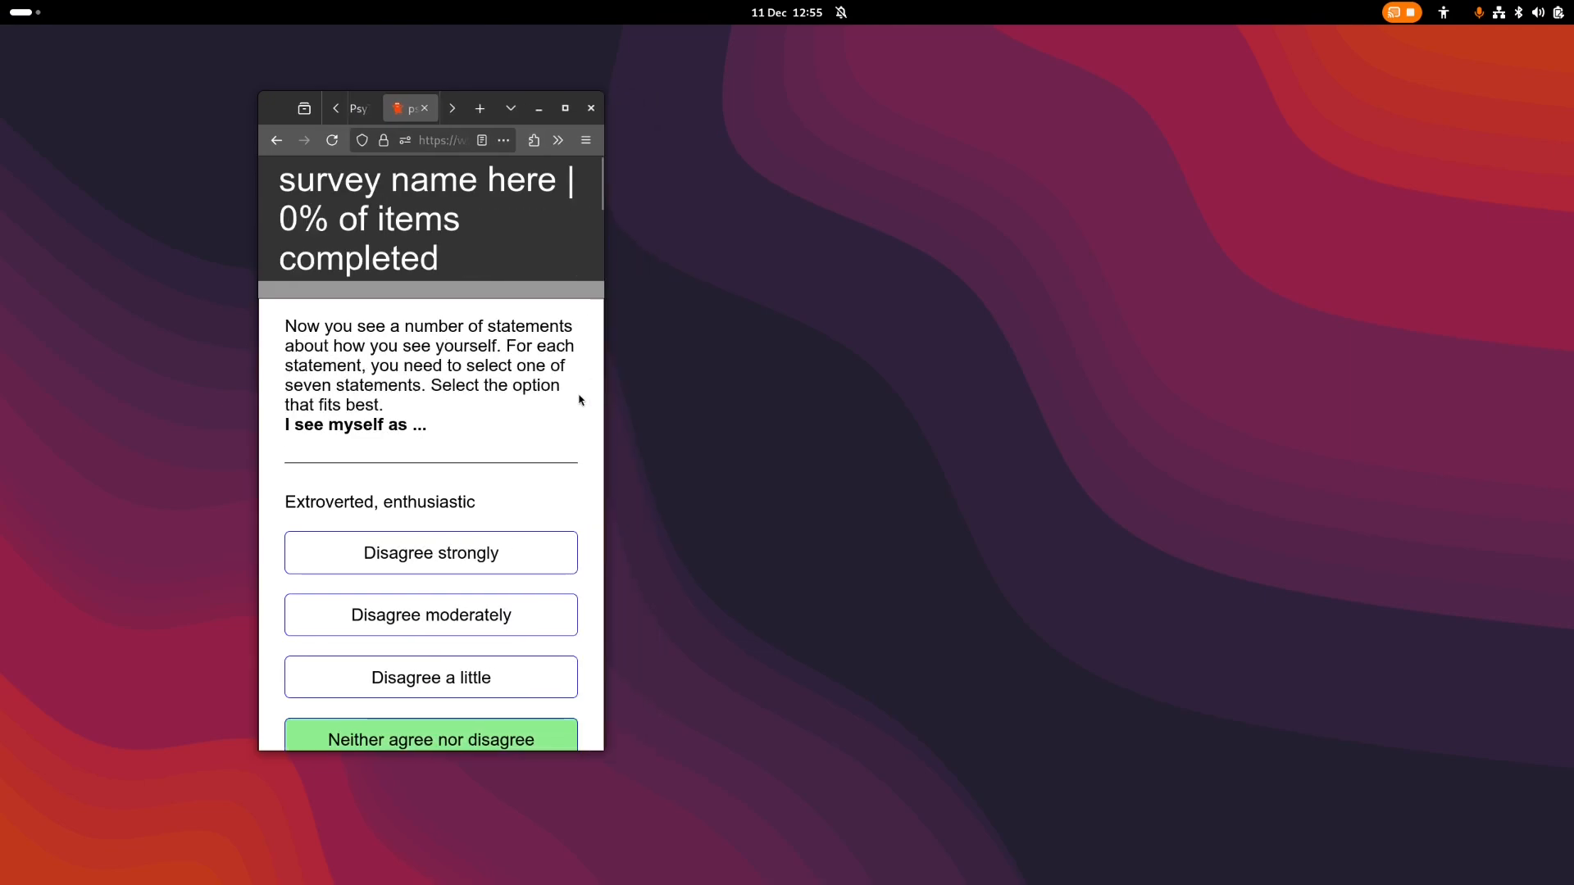
{"action": "scroll", "coordinate": [544, 407], "scroll_direction": "down", "scroll_amount": 7}
{"action": "scroll", "coordinate": [545, 406], "scroll_direction": "down", "scroll_amount": 5}
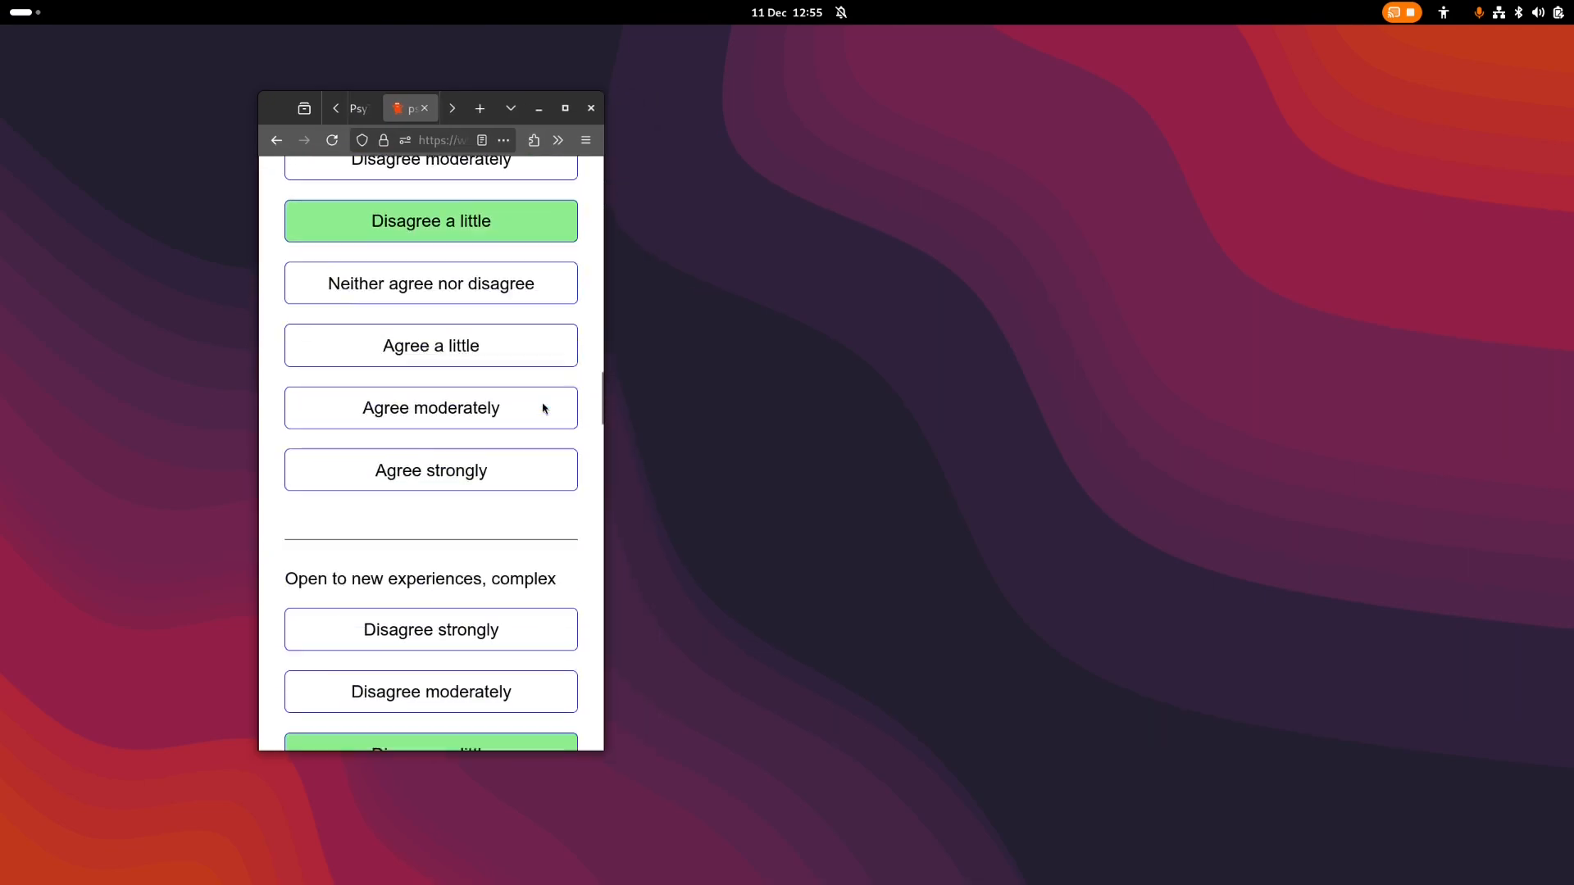
{"action": "scroll", "coordinate": [550, 398], "scroll_direction": "up", "scroll_amount": 15}
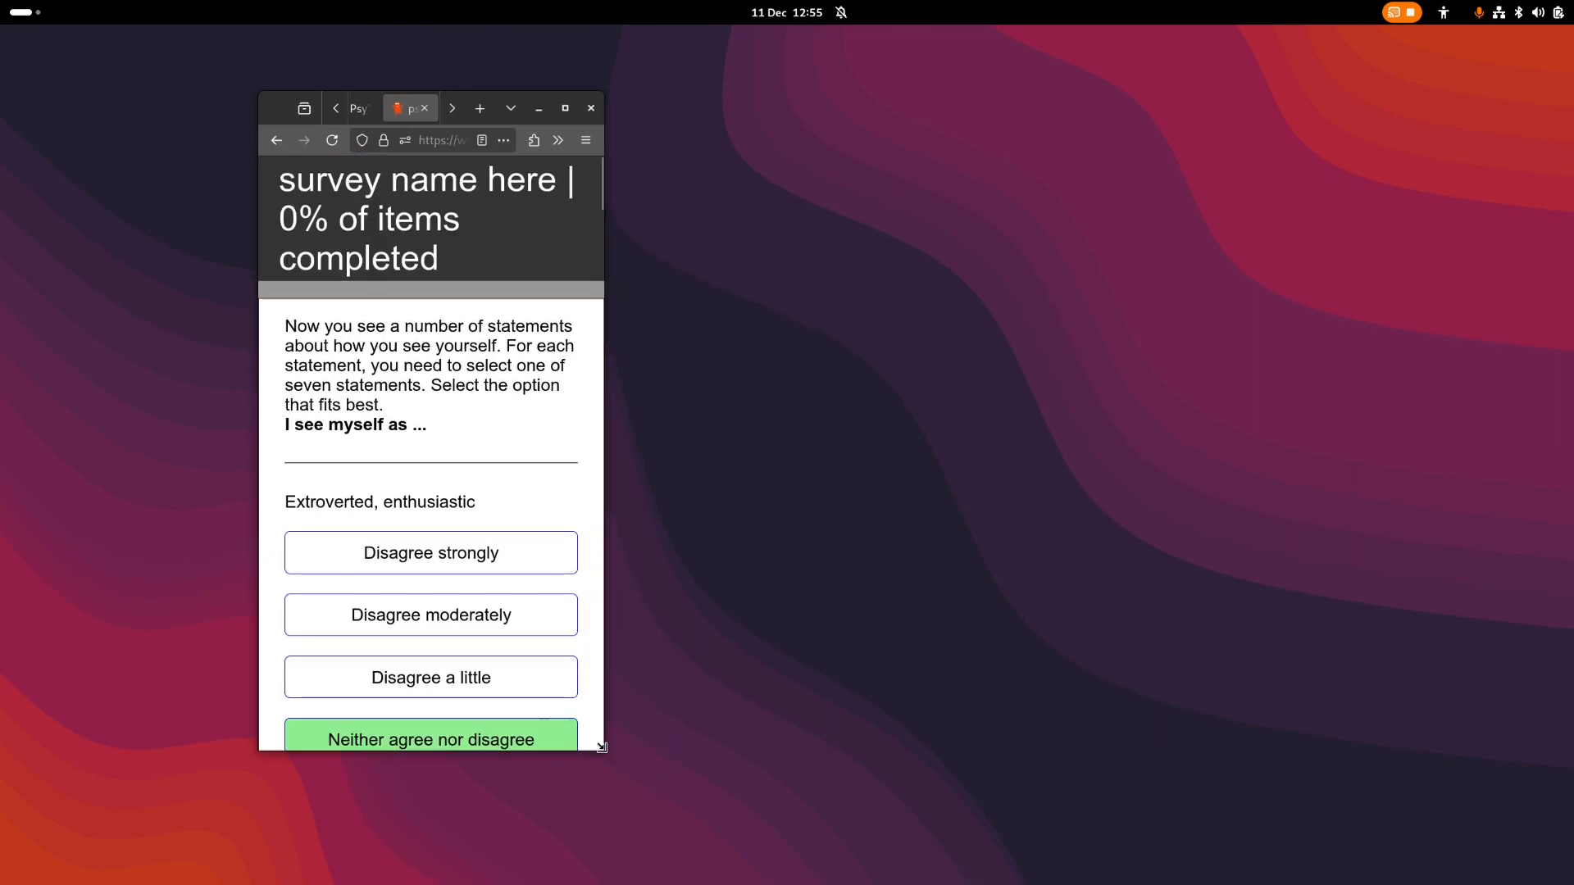
{"action": "left_click_drag", "start_coordinate": [601, 747], "coordinate": [1271, 840]}
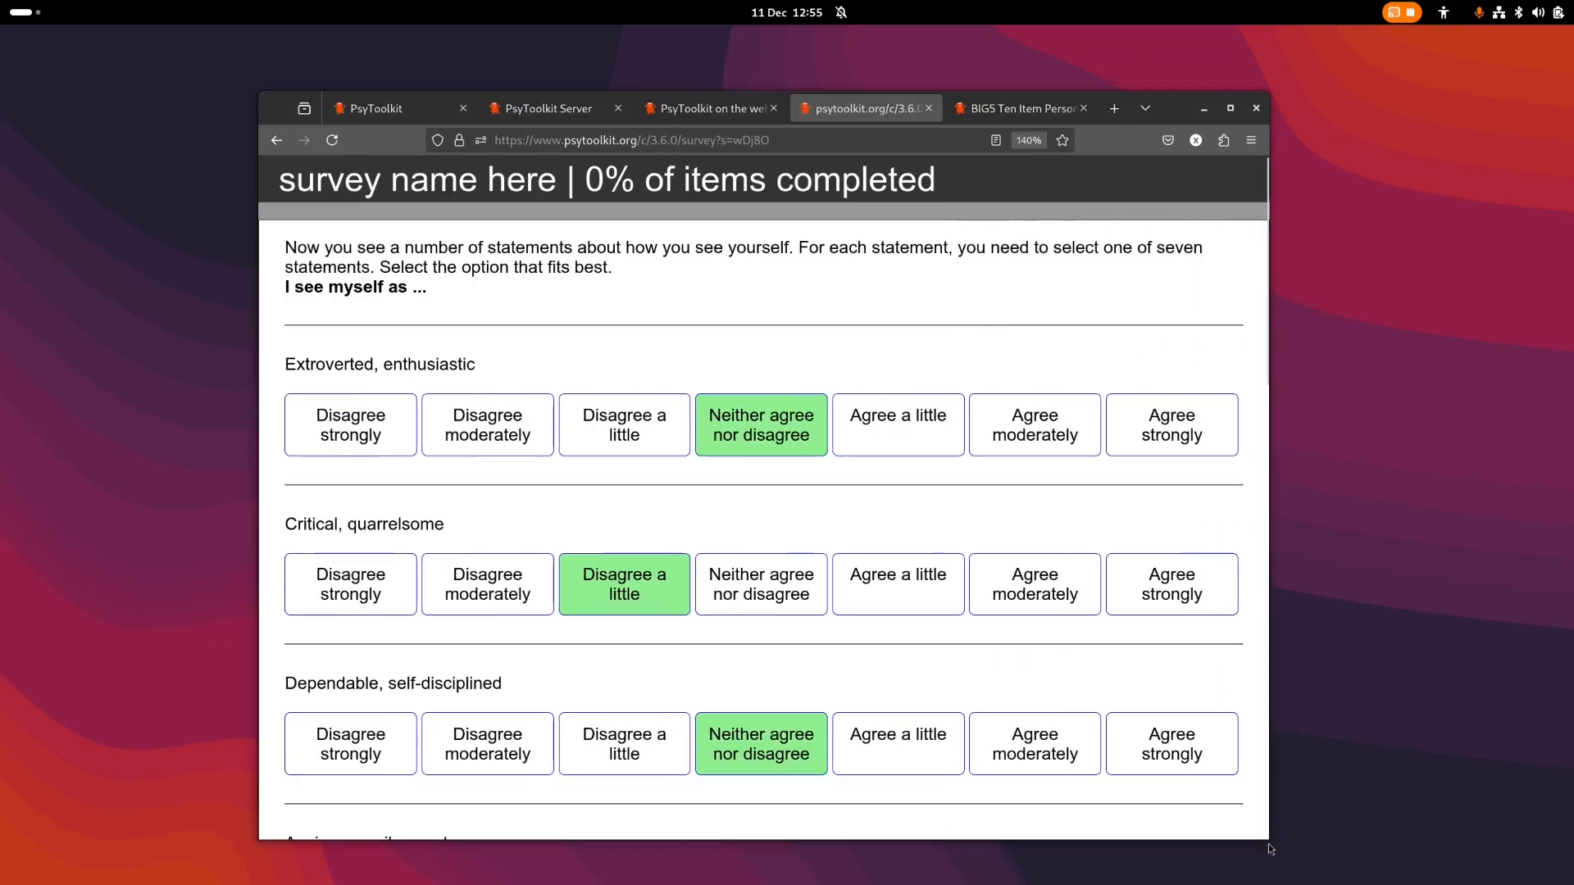
{"action": "left_click", "coordinate": [1231, 109]}
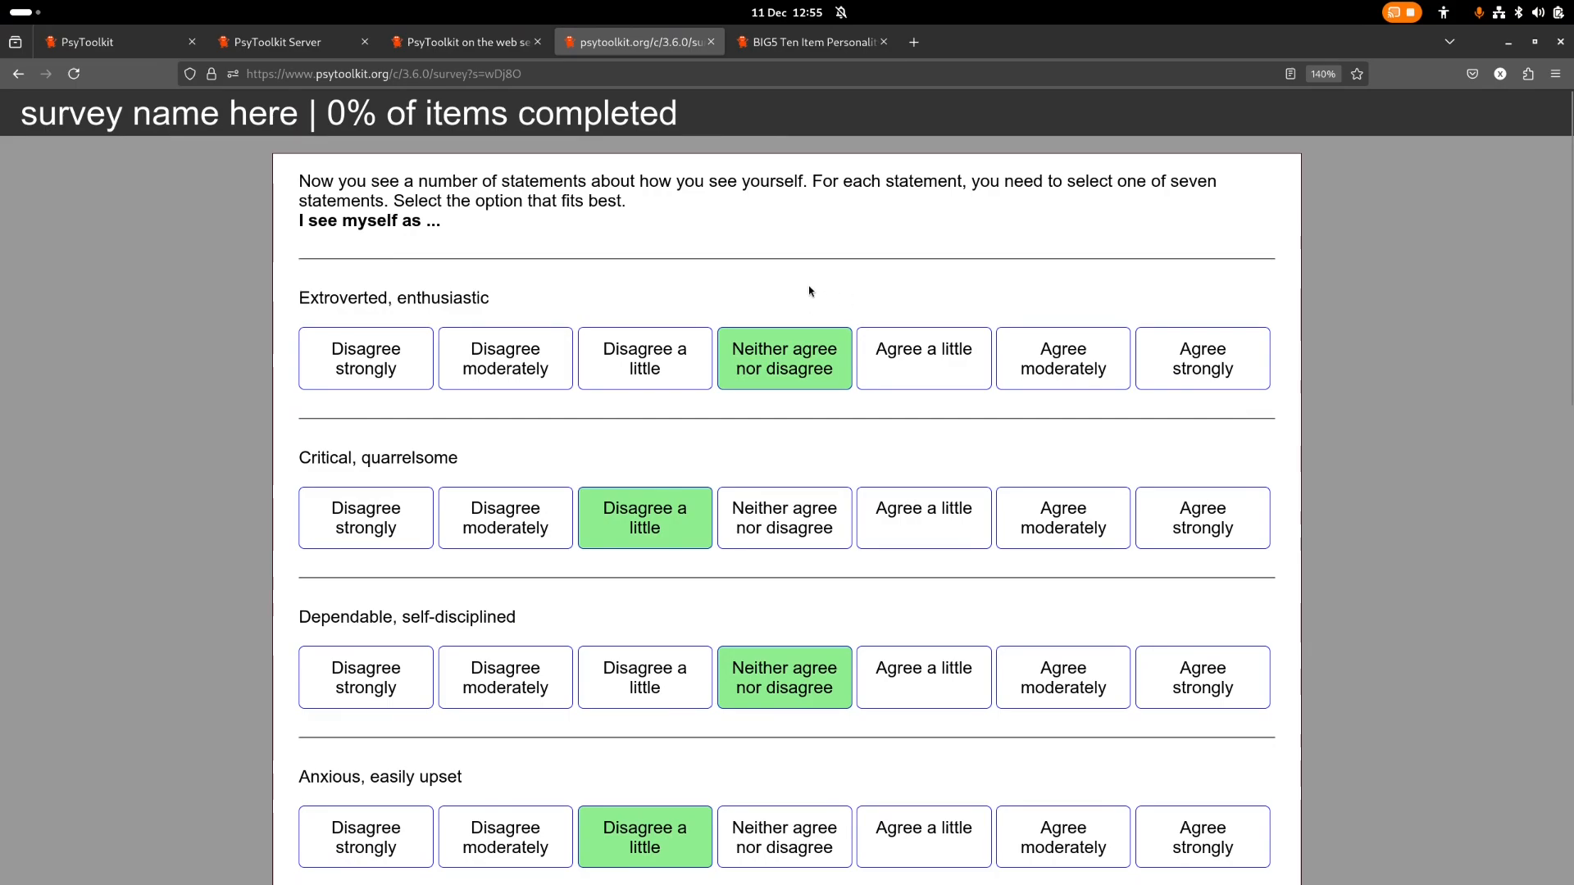
Add the line "o: table" directly below "t: scale agree" in the tipi question of the test survey's script
{"action": "left_click", "coordinate": [488, 41]}
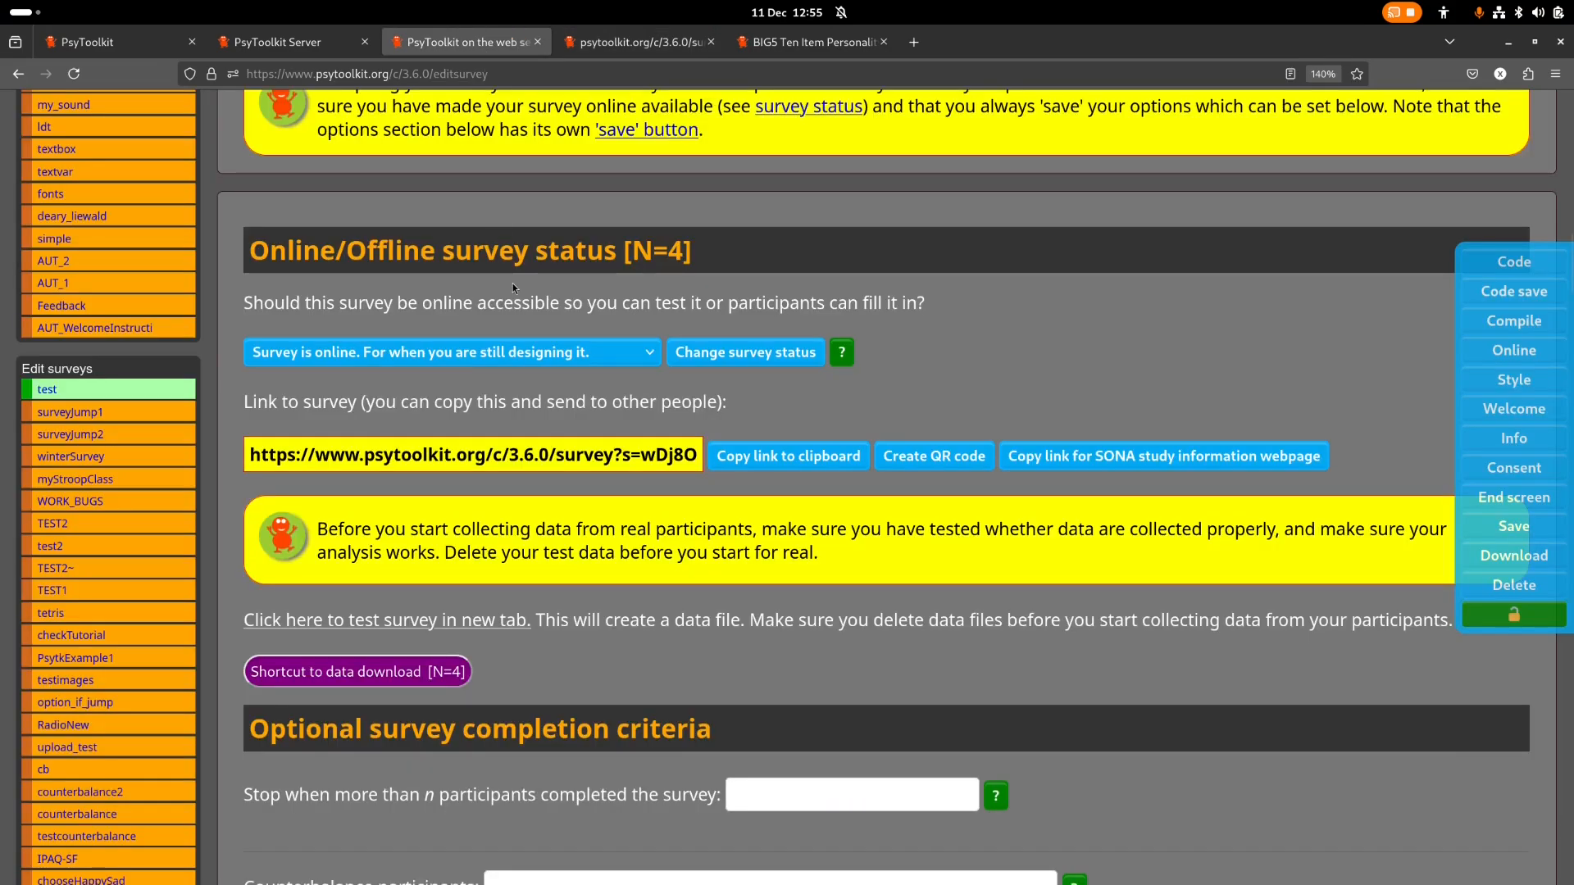
{"action": "scroll", "coordinate": [516, 284], "scroll_direction": "up", "scroll_amount": 15}
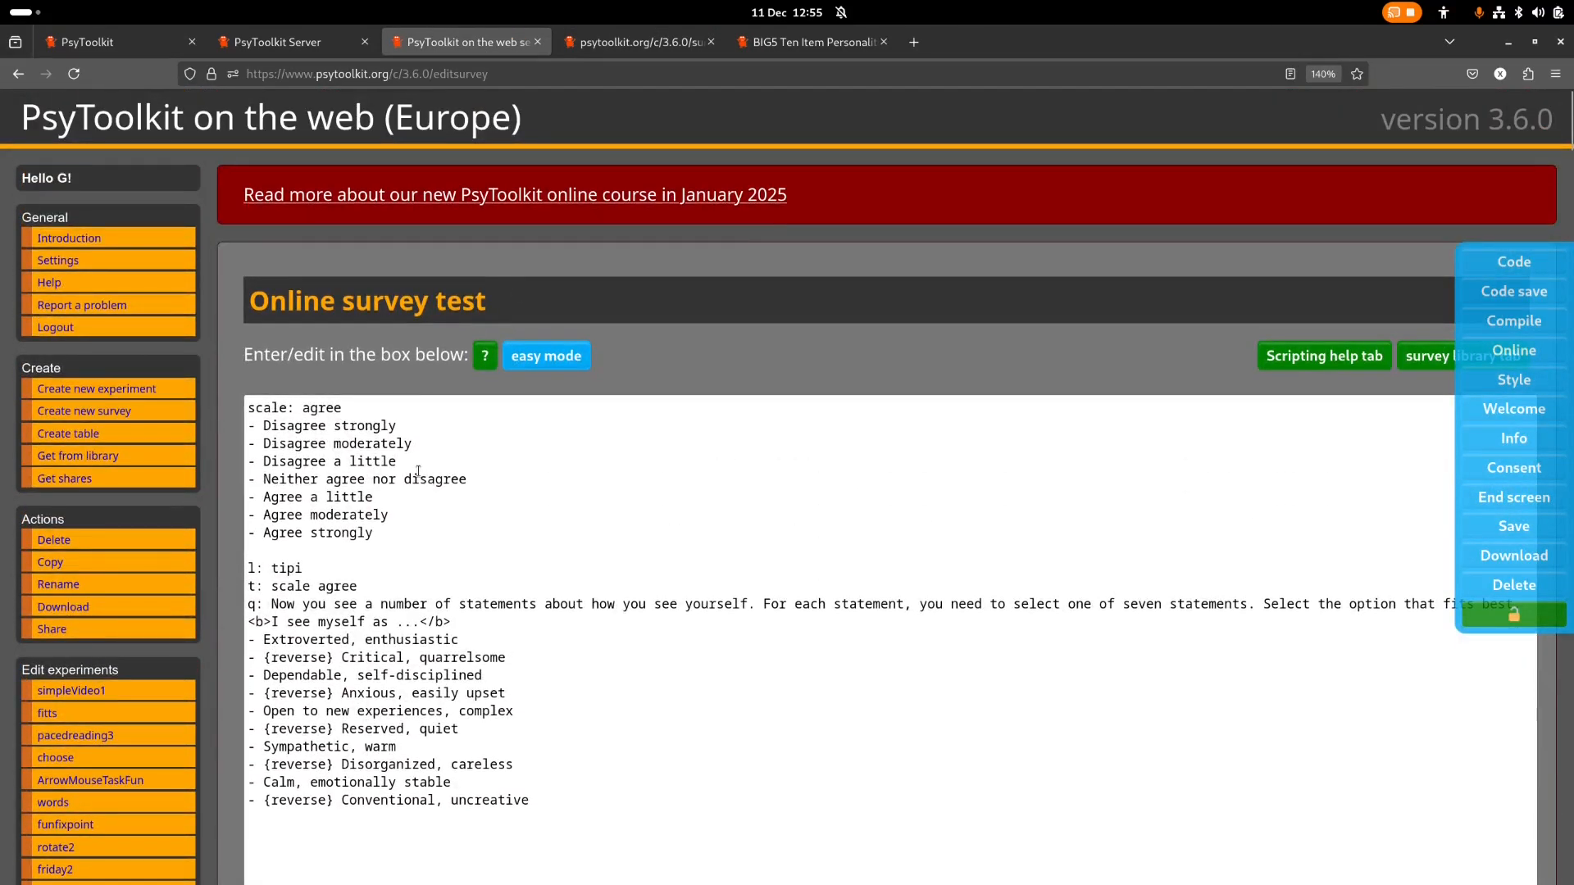
{"action": "scroll", "coordinate": [351, 468], "scroll_direction": "down", "scroll_amount": 3}
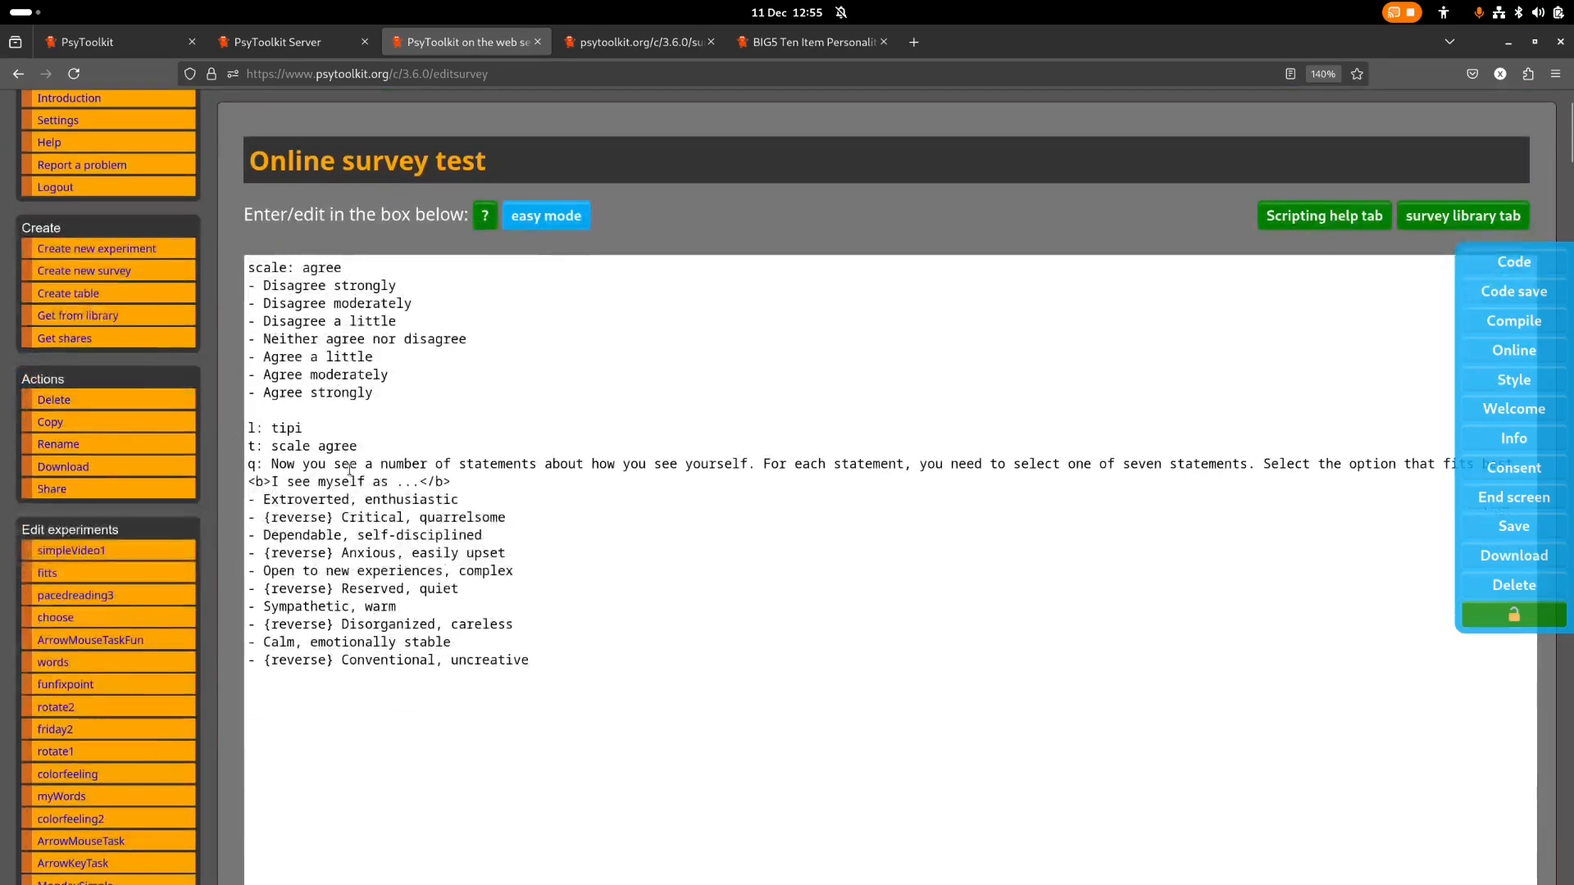
{"action": "left_click", "coordinate": [402, 455]}
{"action": "key", "text": "Return"}
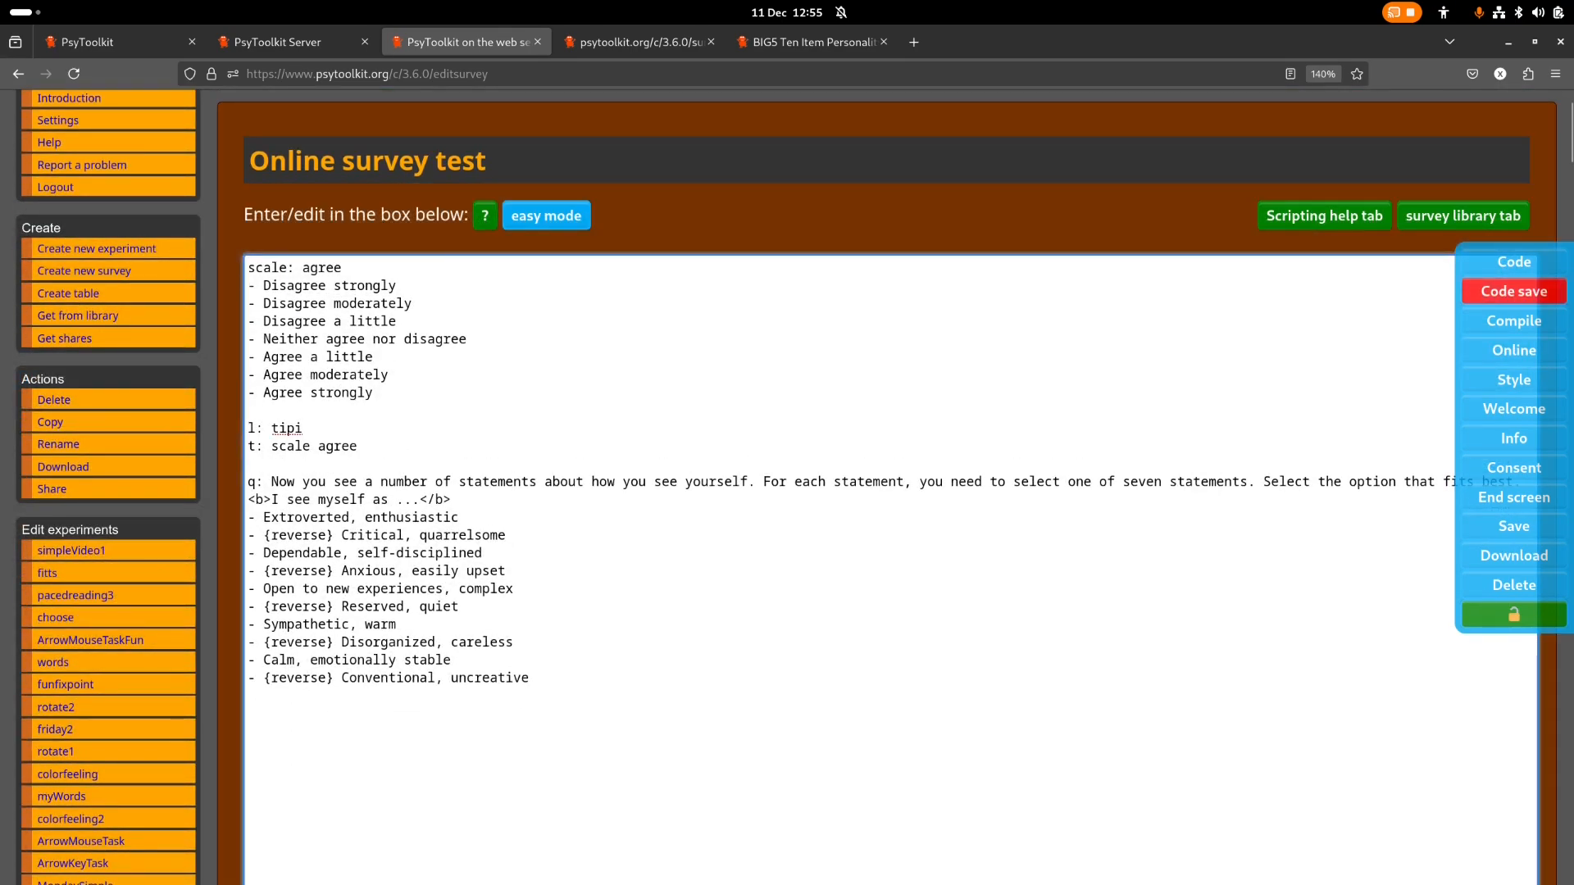
{"action": "type", "text": "o: table"}
Save the changed survey code and compile the survey again
{"action": "scroll", "coordinate": [237, 464], "scroll_direction": "down", "scroll_amount": 6}
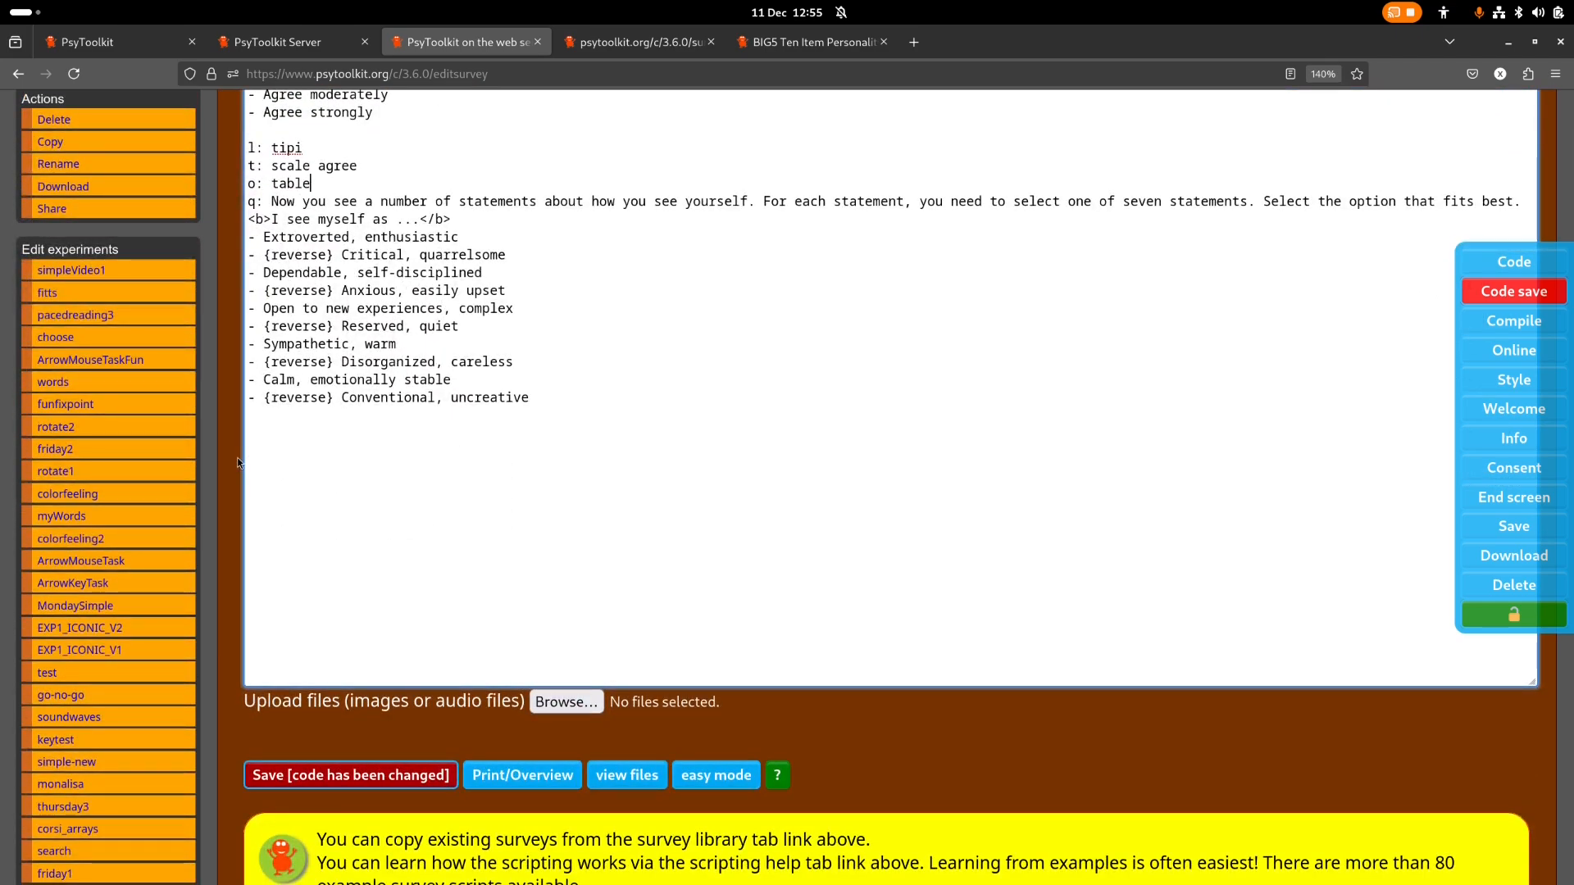
{"action": "left_click", "coordinate": [421, 772]}
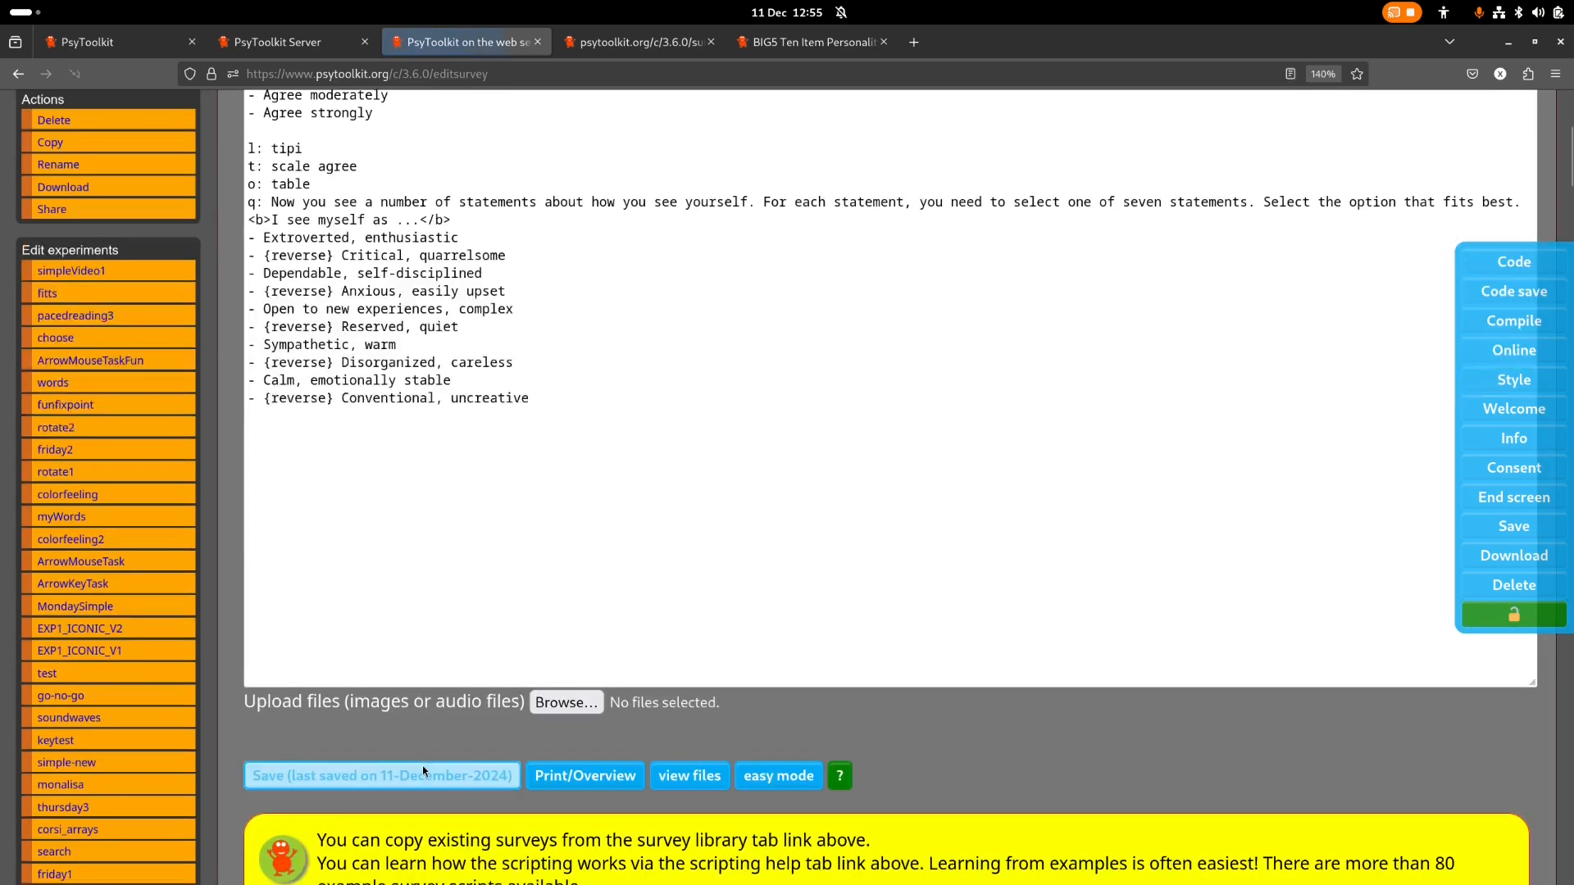
{"action": "scroll", "coordinate": [421, 766], "scroll_direction": "down", "scroll_amount": 7}
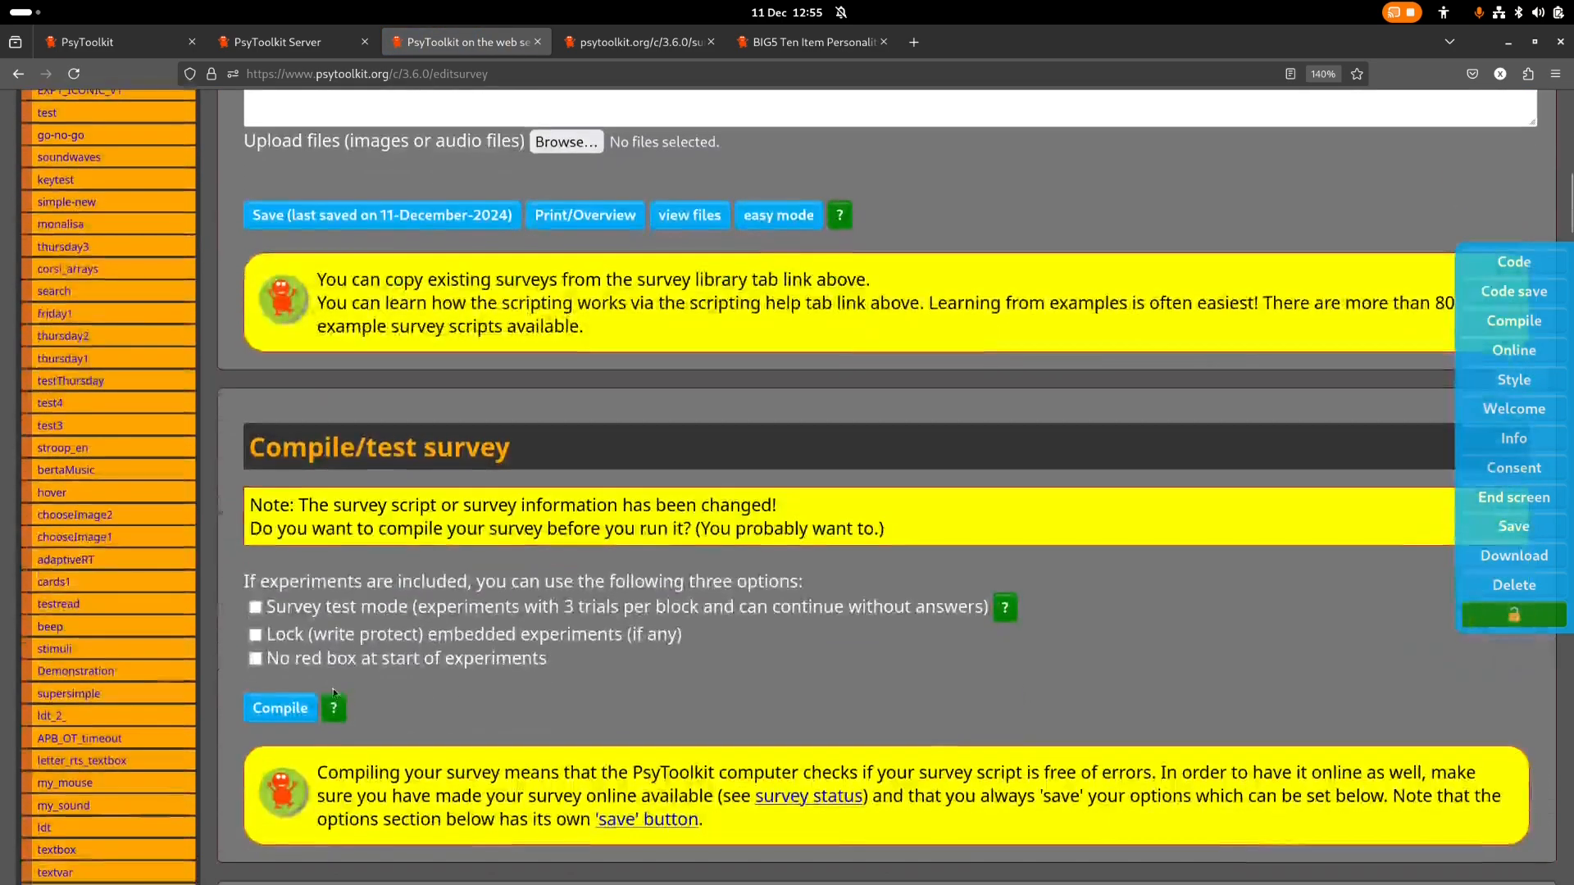
{"action": "left_click", "coordinate": [295, 713]}
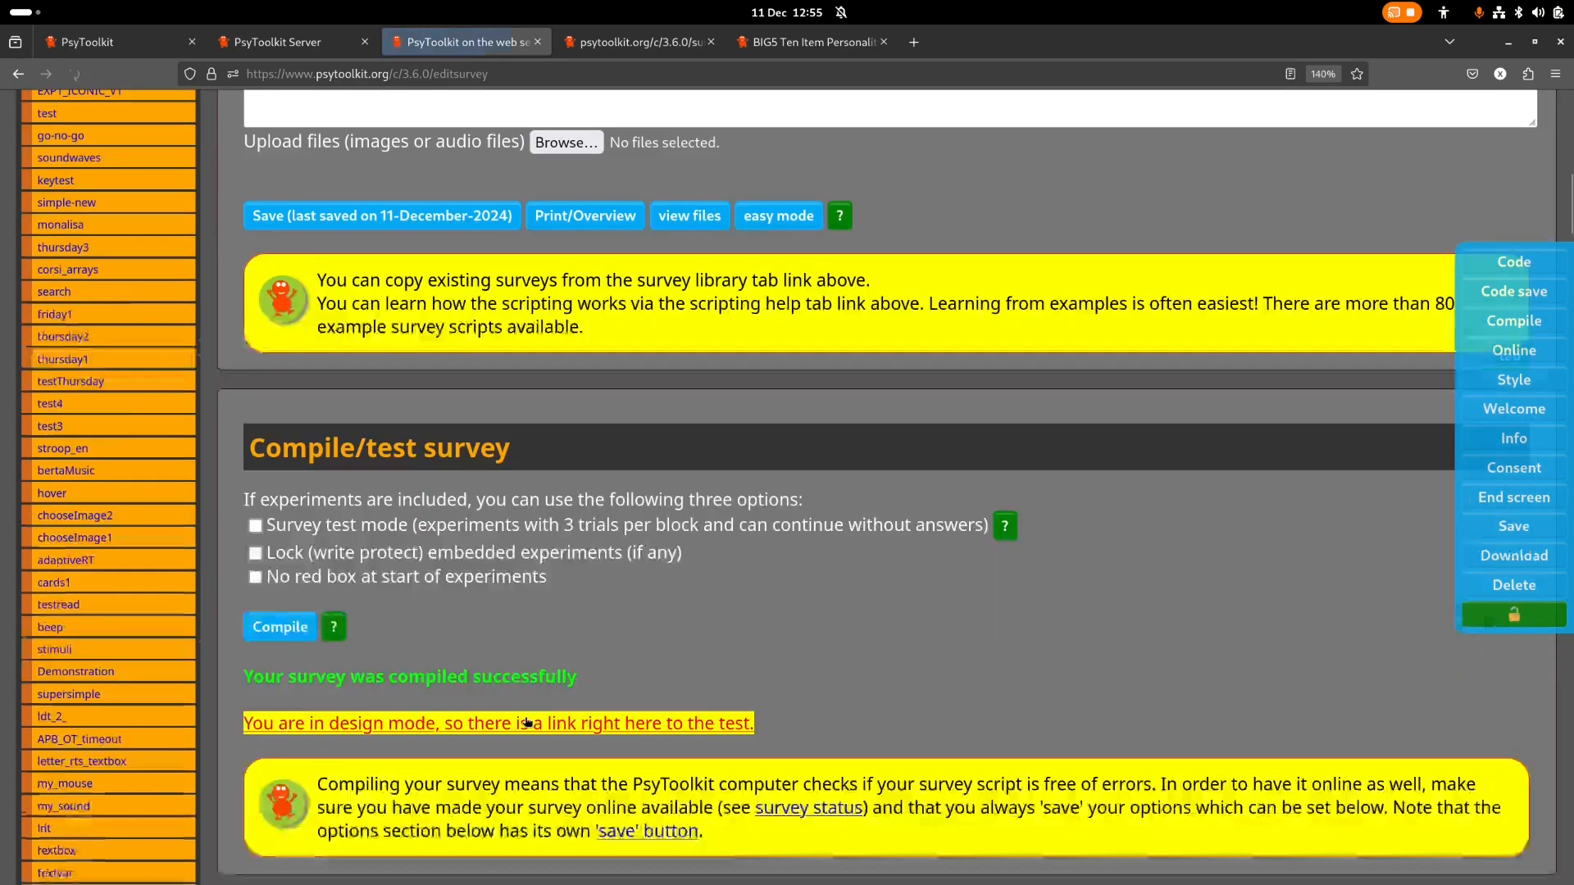
Open the newly compiled survey through its test link and start it
{"action": "scroll", "coordinate": [369, 574], "scroll_direction": "down", "scroll_amount": 4}
{"action": "left_click", "coordinate": [463, 441]}
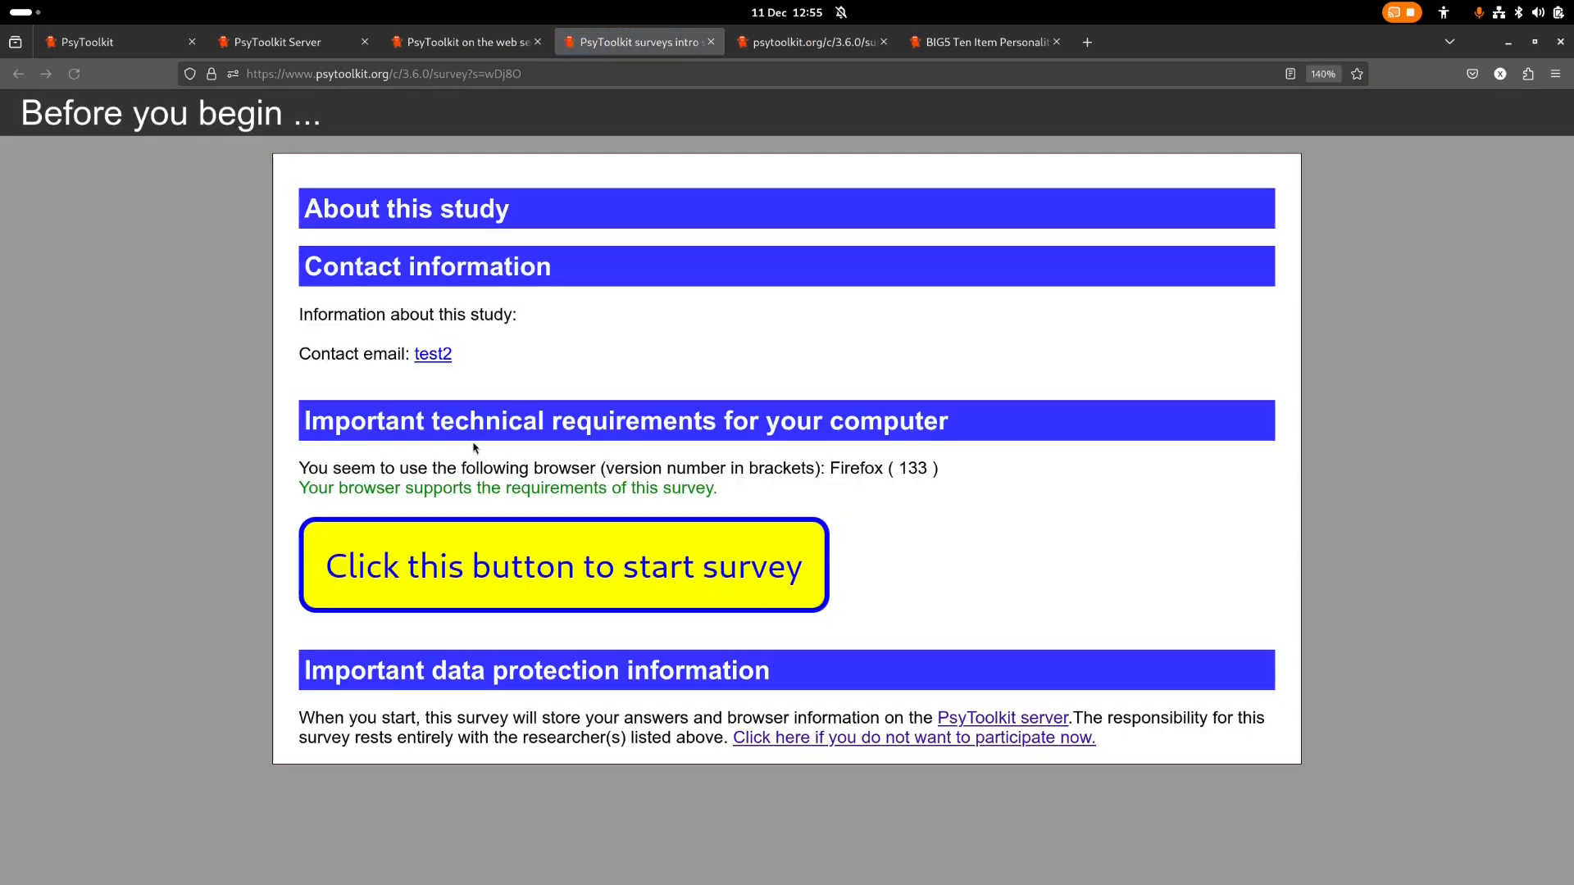
{"action": "left_click", "coordinate": [520, 555]}
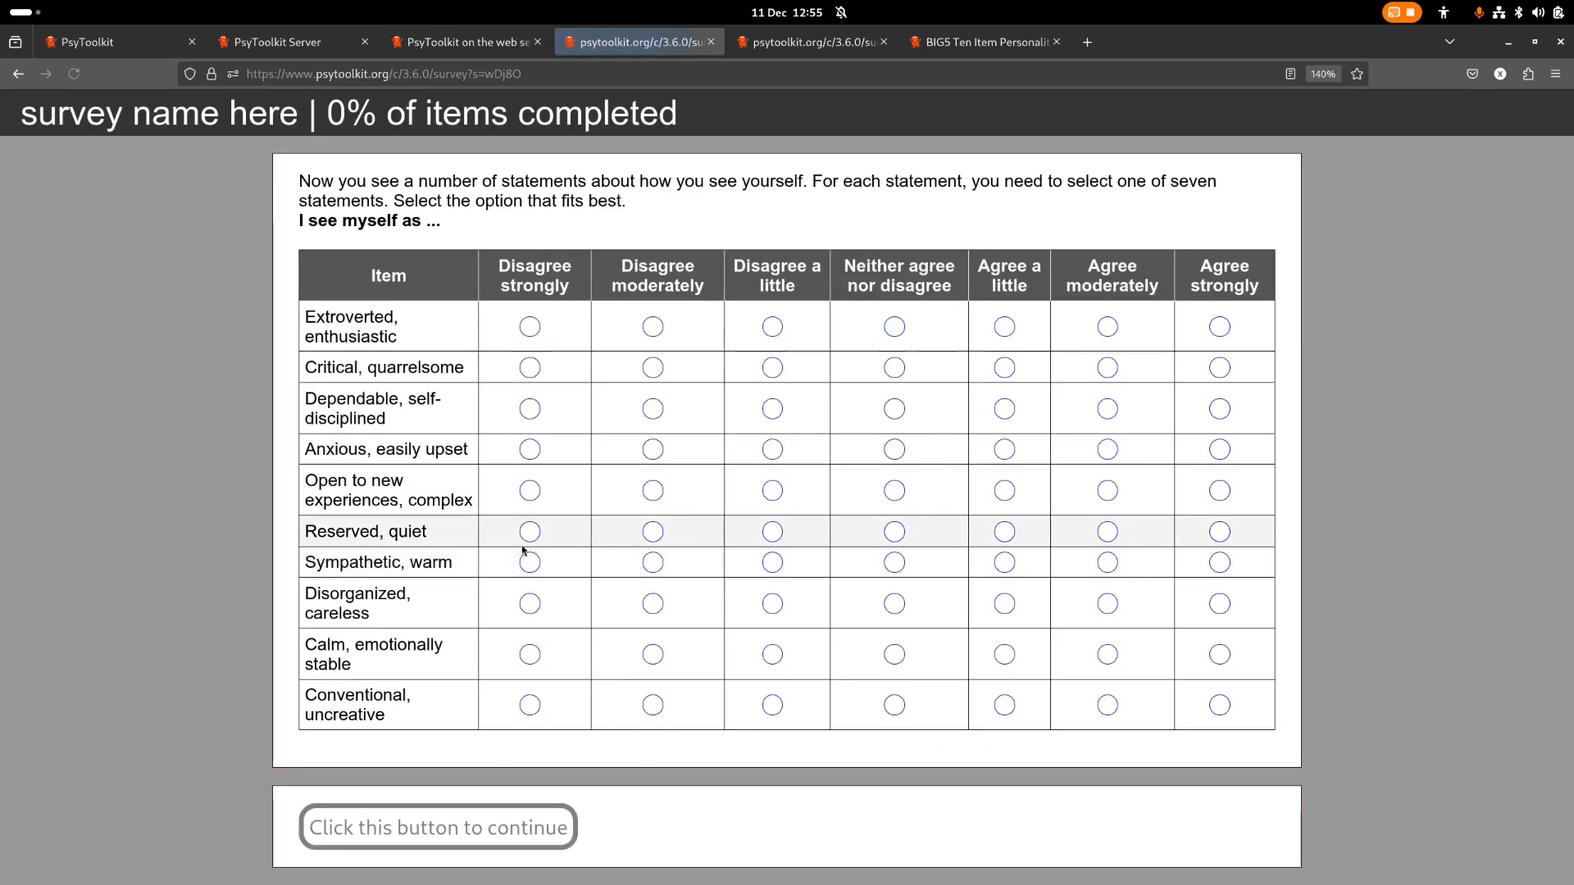
Answer Extroverted with "Disagree moderately", Critical and Dependable with "Disagree a little", and Anxious and Open with "Neither agree nor disagree"
{"action": "left_click", "coordinate": [653, 327]}
{"action": "left_click", "coordinate": [772, 368]}
{"action": "left_click", "coordinate": [777, 412]}
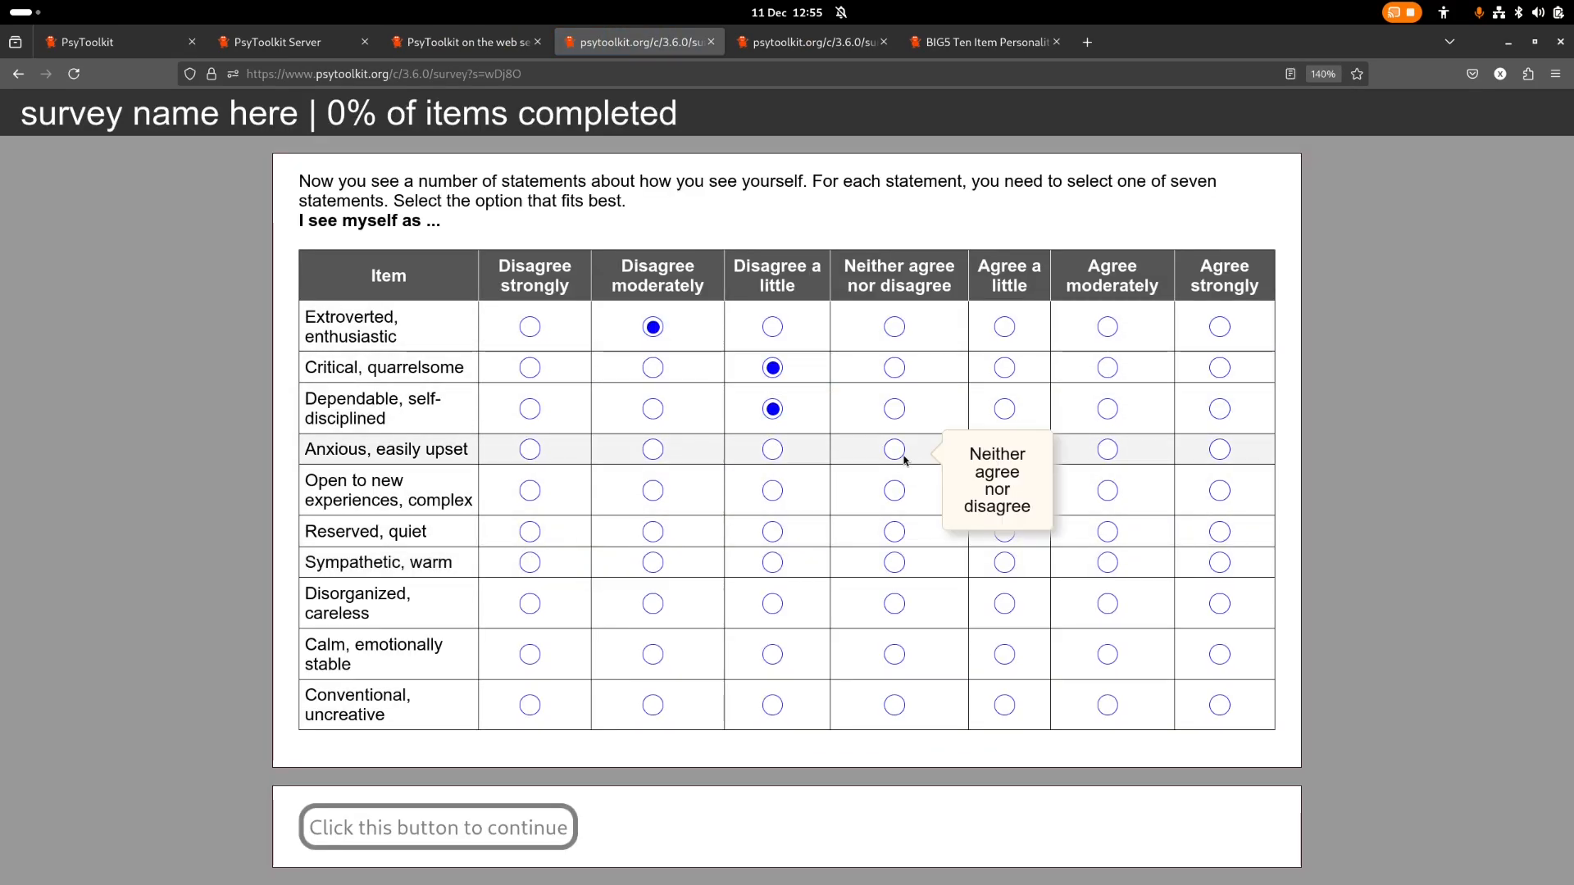
{"action": "left_click", "coordinate": [896, 450]}
{"action": "left_click", "coordinate": [895, 492]}
Answer Reserved and Disorganized with "Disagree a little", and Sympathetic, Calm and Conventional with "Neither agree nor disagree"
{"action": "left_click", "coordinate": [773, 533]}
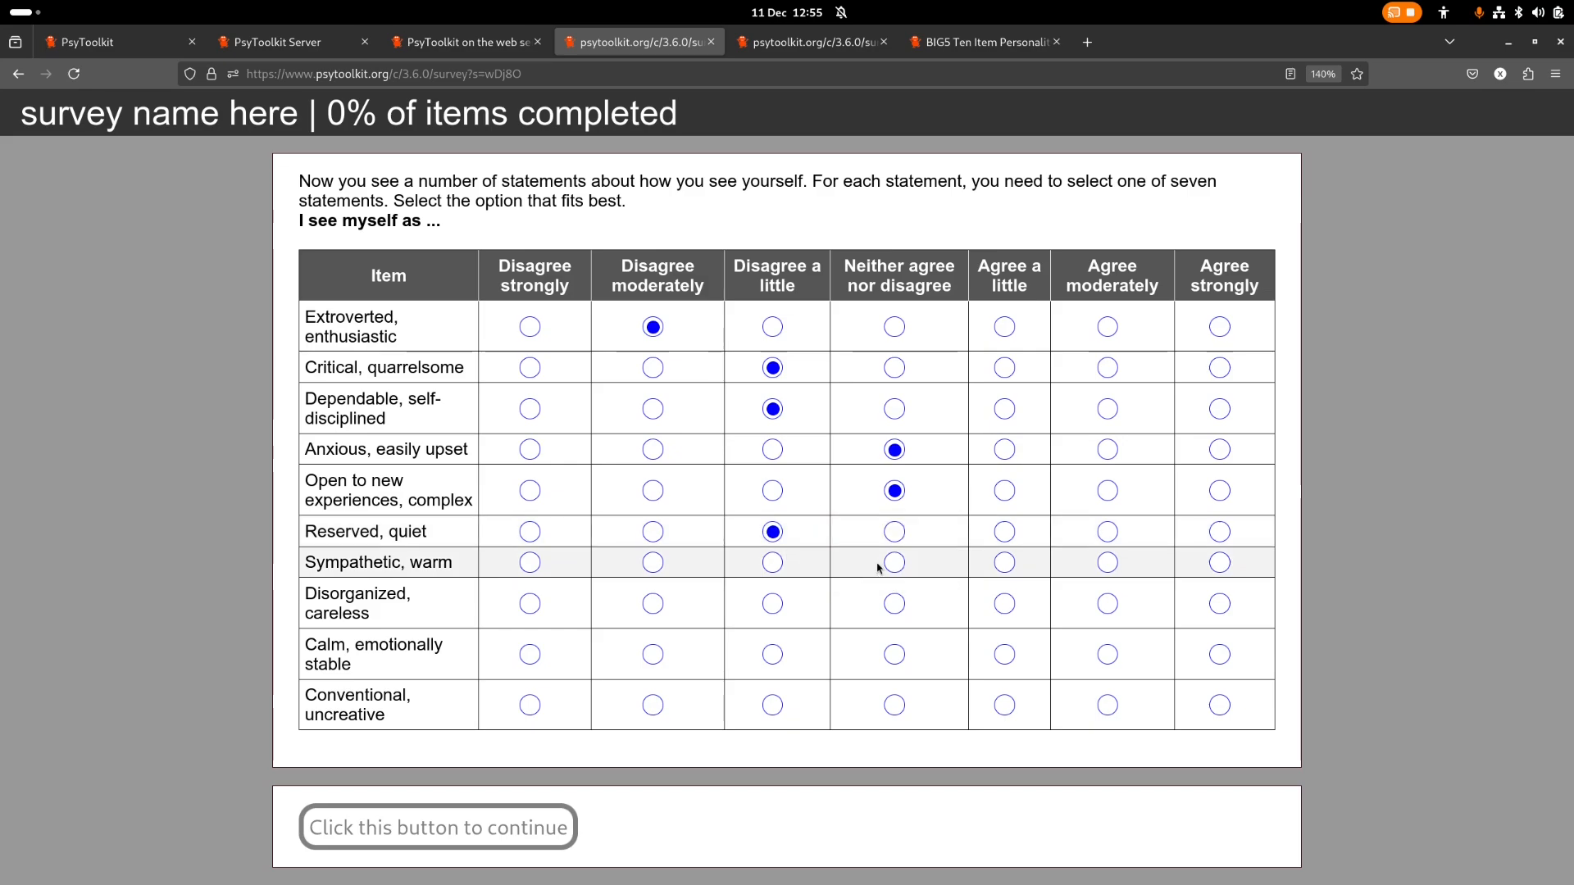
{"action": "left_click", "coordinate": [895, 562]}
{"action": "left_click", "coordinate": [772, 605]}
{"action": "left_click", "coordinate": [893, 658]}
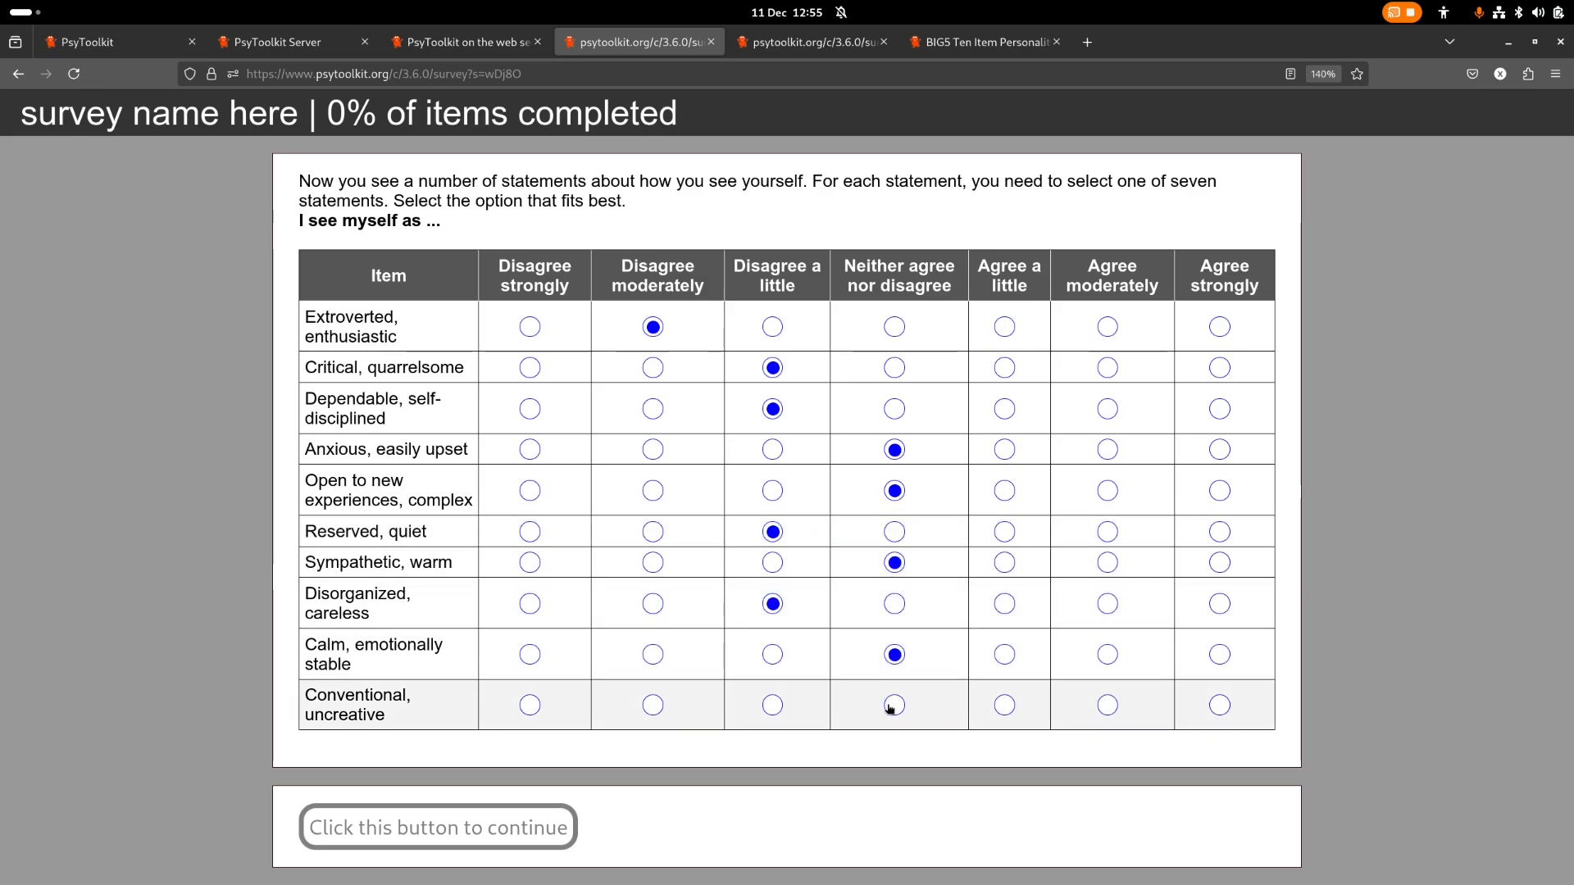
{"action": "left_click", "coordinate": [894, 705]}
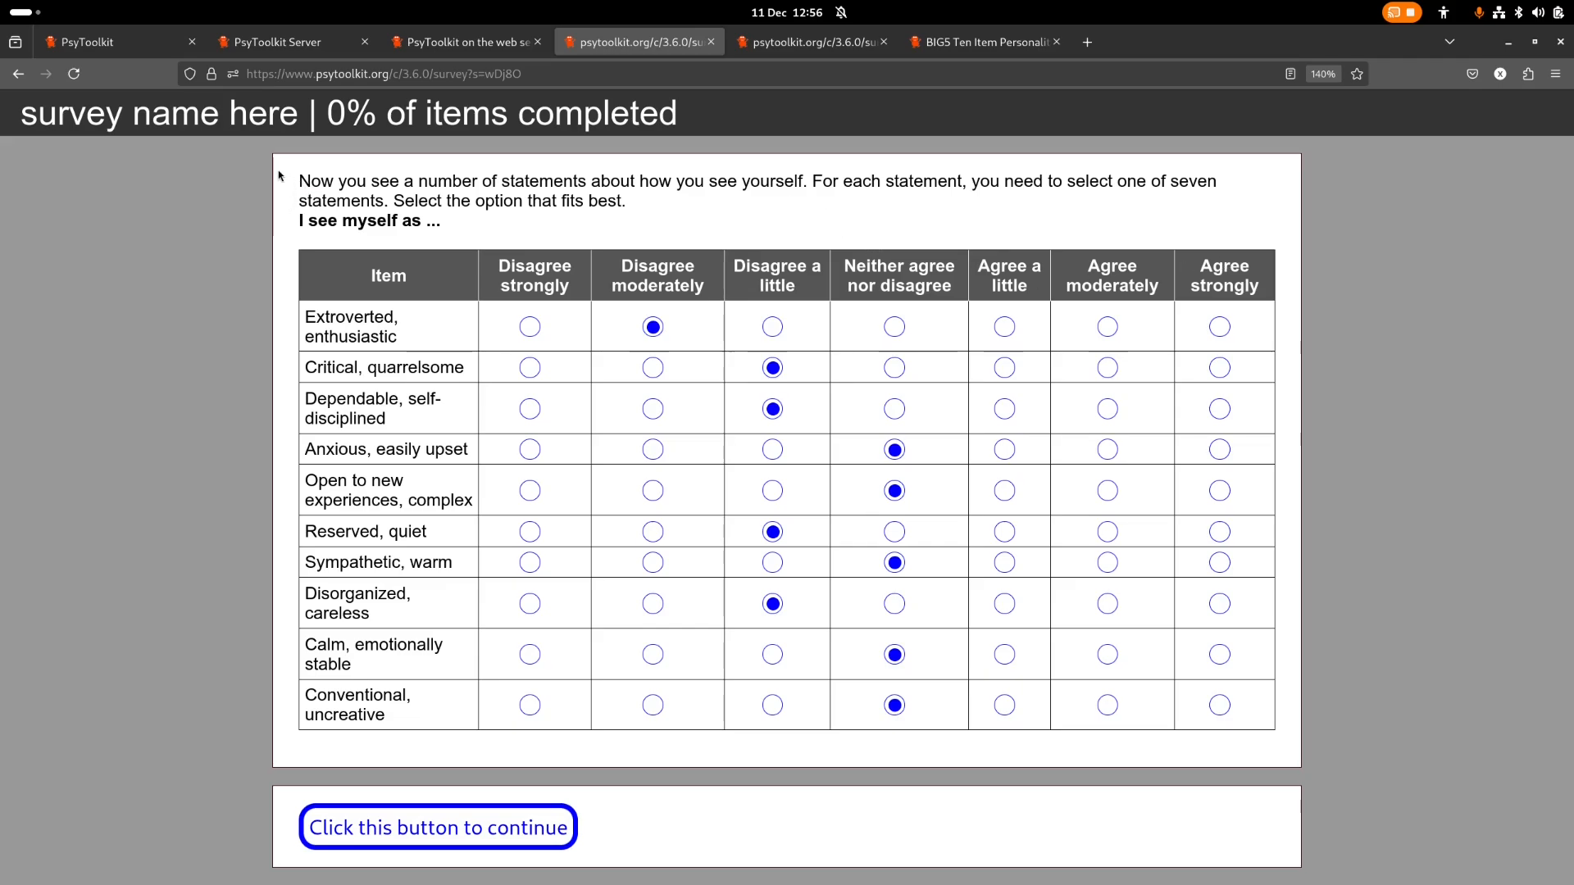
Return to the survey script and change the tipi question's option line to "o: buildup"
{"action": "left_click", "coordinate": [449, 42]}
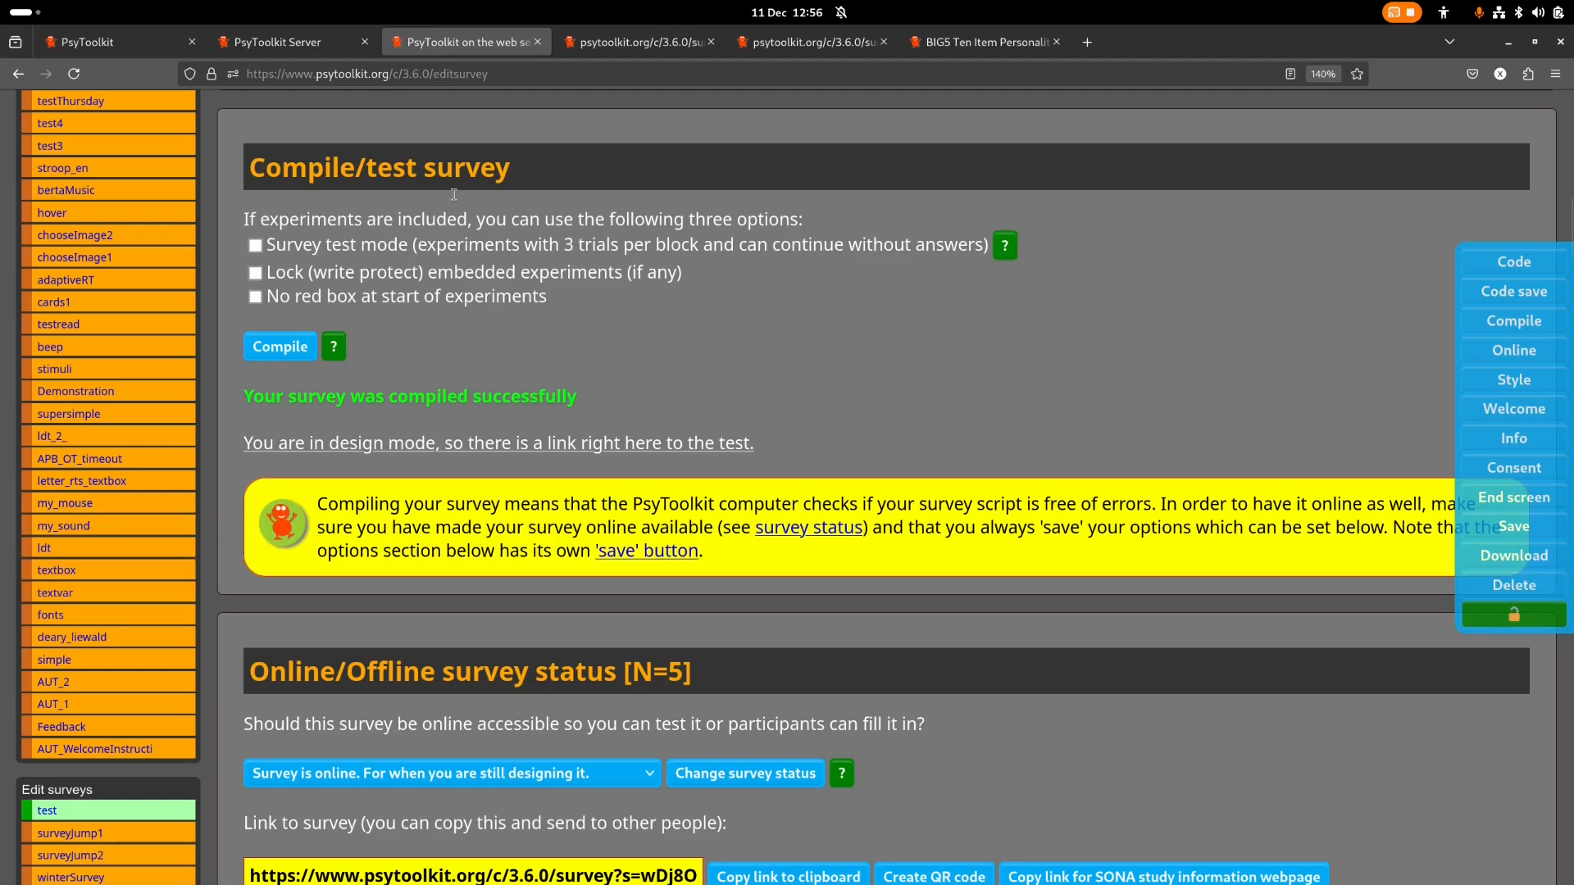
{"action": "scroll", "coordinate": [587, 358], "scroll_direction": "up", "scroll_amount": 8}
{"action": "scroll", "coordinate": [587, 358], "scroll_direction": "up", "scroll_amount": 8}
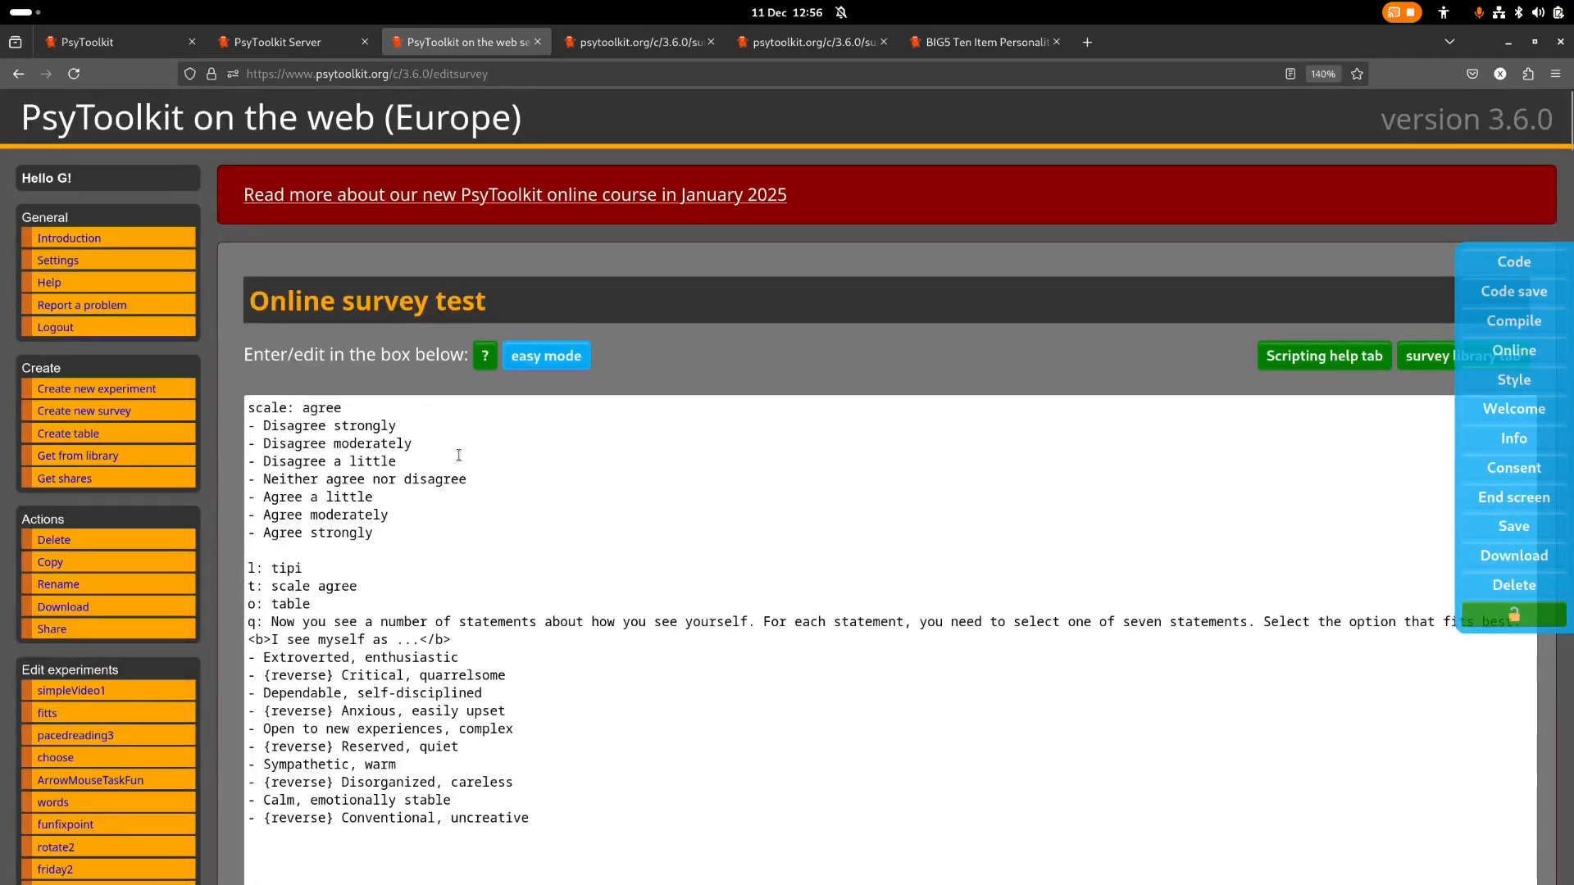
{"action": "scroll", "coordinate": [454, 455], "scroll_direction": "down", "scroll_amount": 4}
{"action": "left_click_drag", "start_coordinate": [327, 326], "coordinate": [265, 322]}
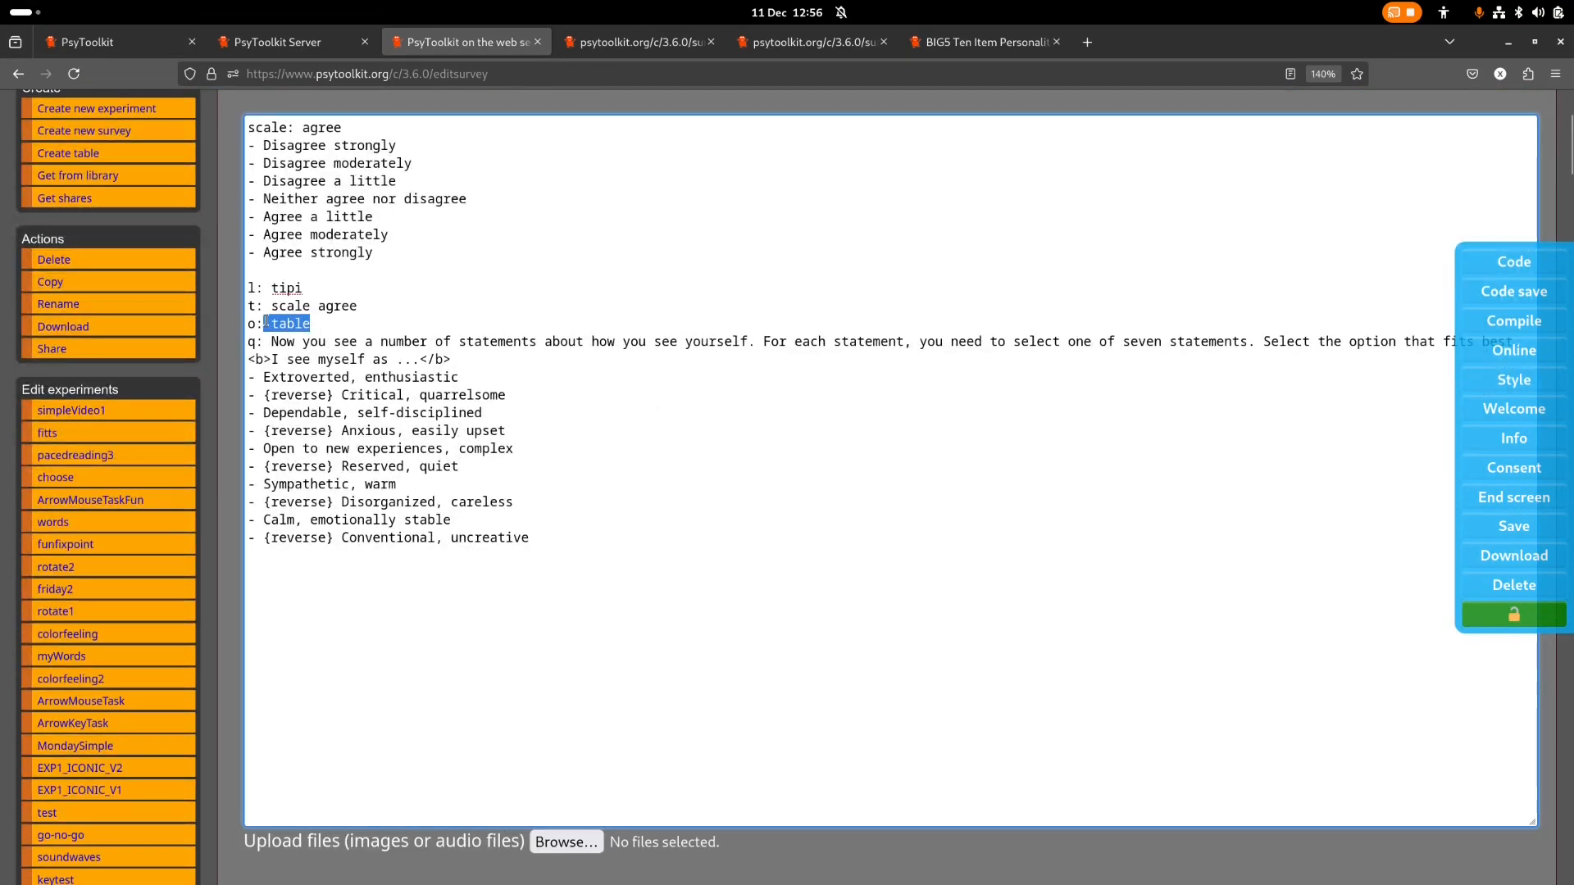
{"action": "double_click", "coordinate": [289, 324]}
{"action": "type", "text": "bo"}
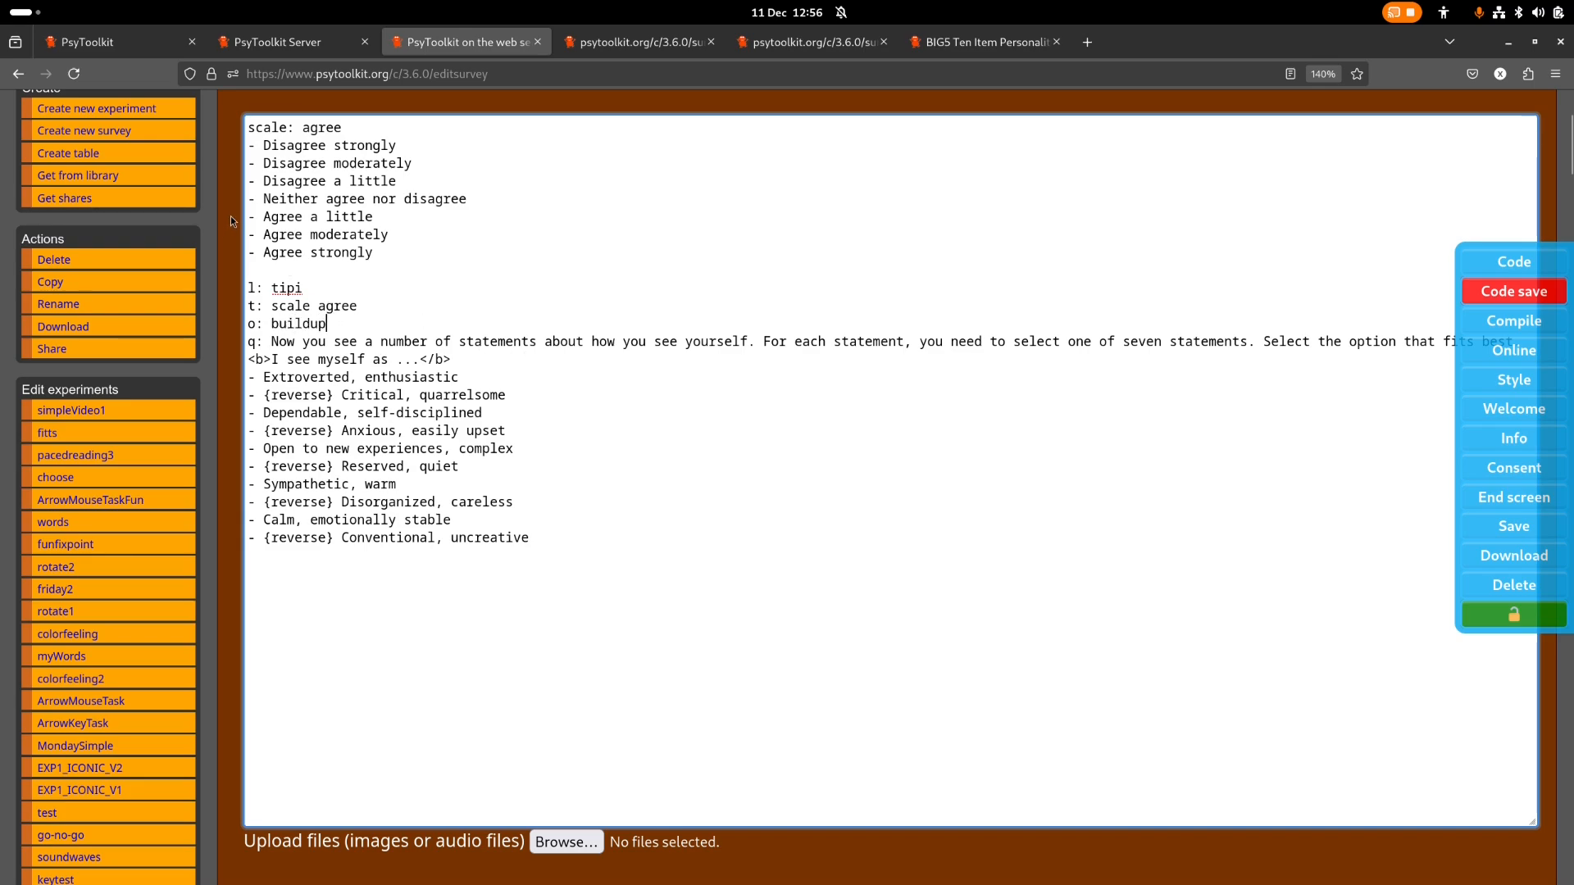
{"action": "left_click_drag", "start_coordinate": [331, 321], "coordinate": [236, 318]}
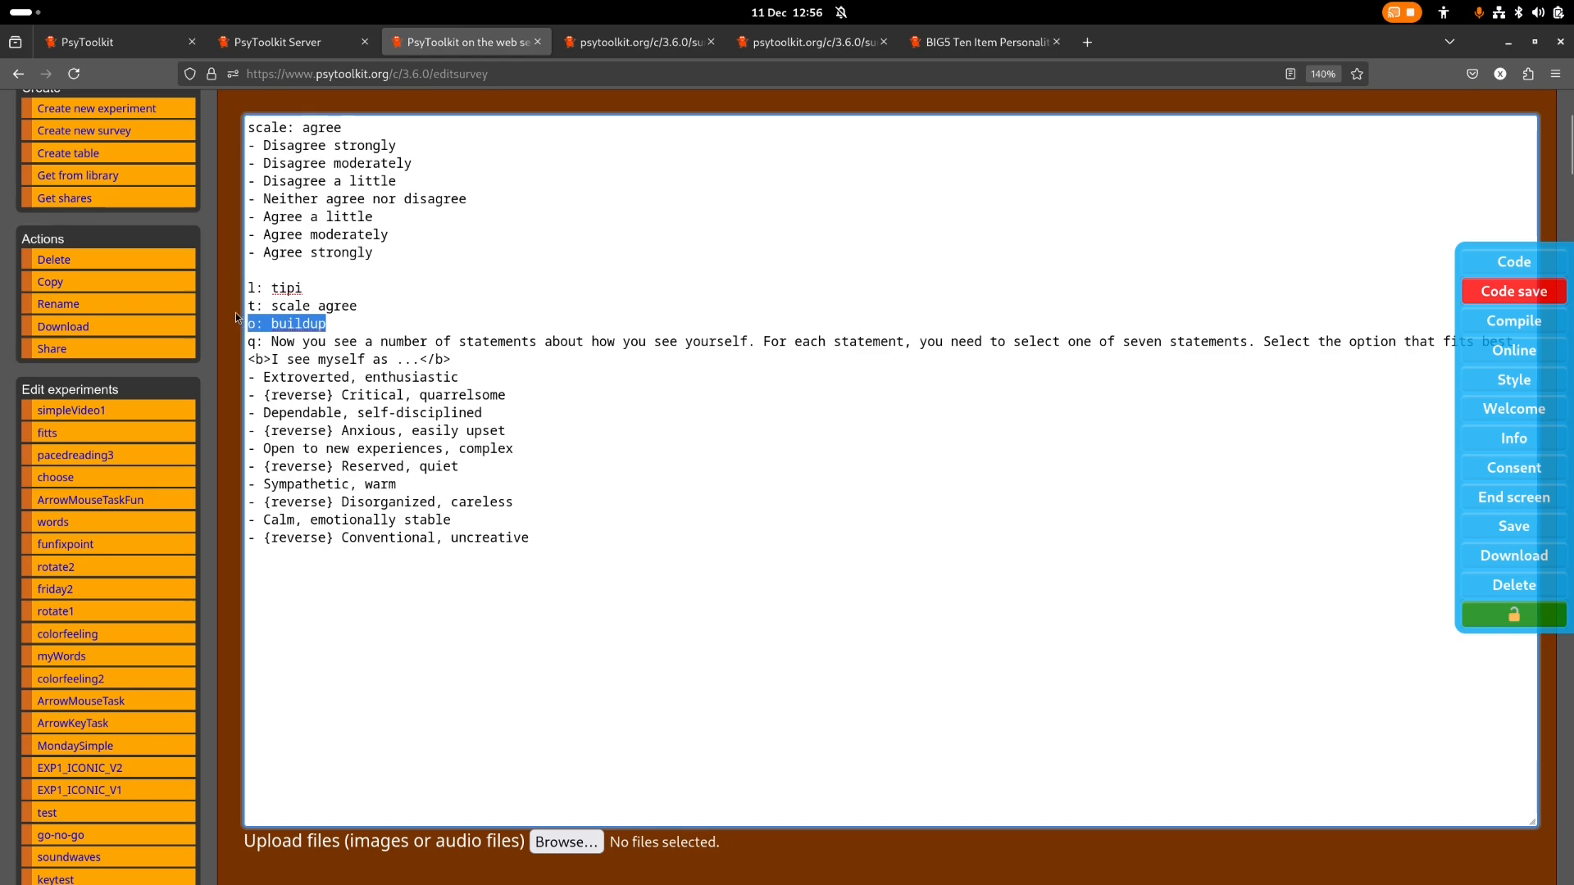
{"action": "left_click", "coordinate": [310, 324]}
{"action": "scroll", "coordinate": [321, 315], "scroll_direction": "down", "scroll_amount": 2}
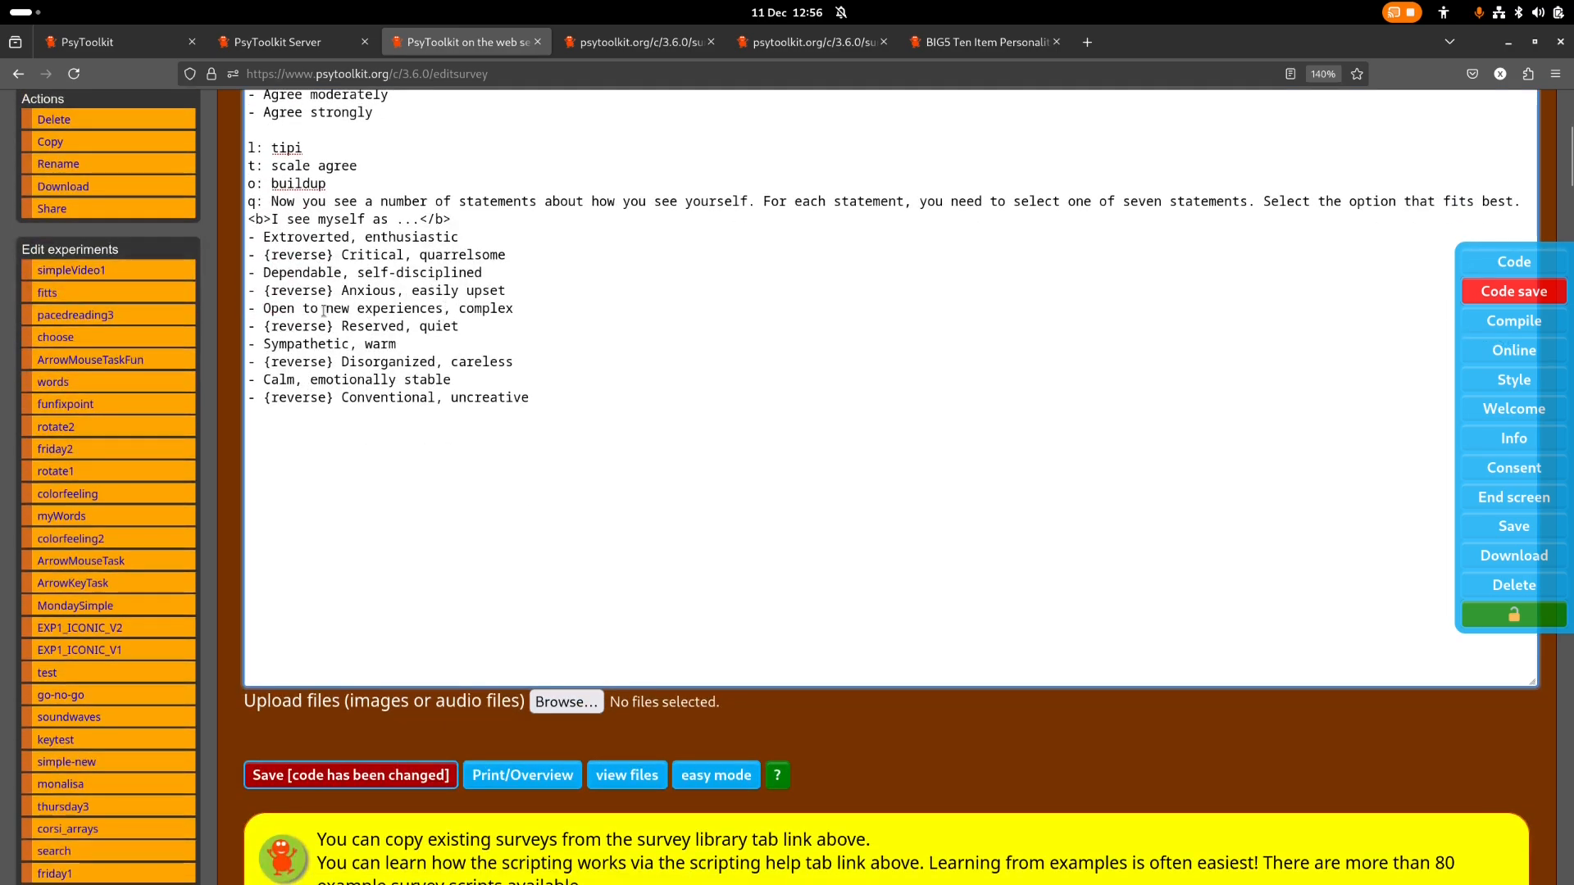
{"action": "left_click_drag", "start_coordinate": [341, 181], "coordinate": [213, 183]}
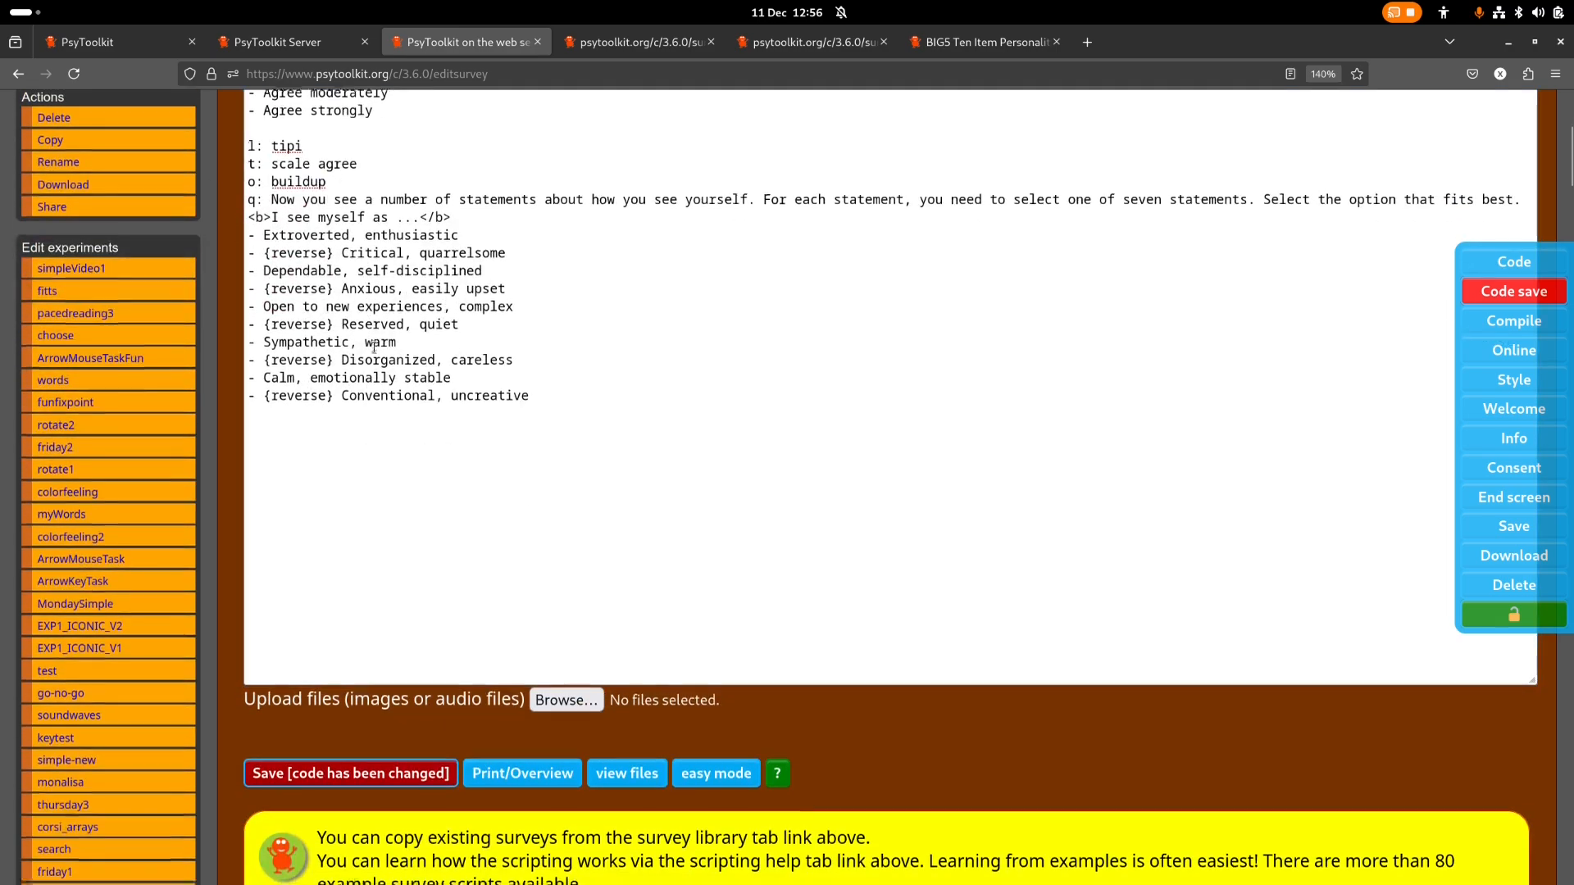
Save the survey code with the buildup option and recompile the survey
{"action": "scroll", "coordinate": [377, 475], "scroll_direction": "down", "scroll_amount": 4}
{"action": "left_click", "coordinate": [390, 496]}
{"action": "scroll", "coordinate": [390, 510], "scroll_direction": "down", "scroll_amount": 15}
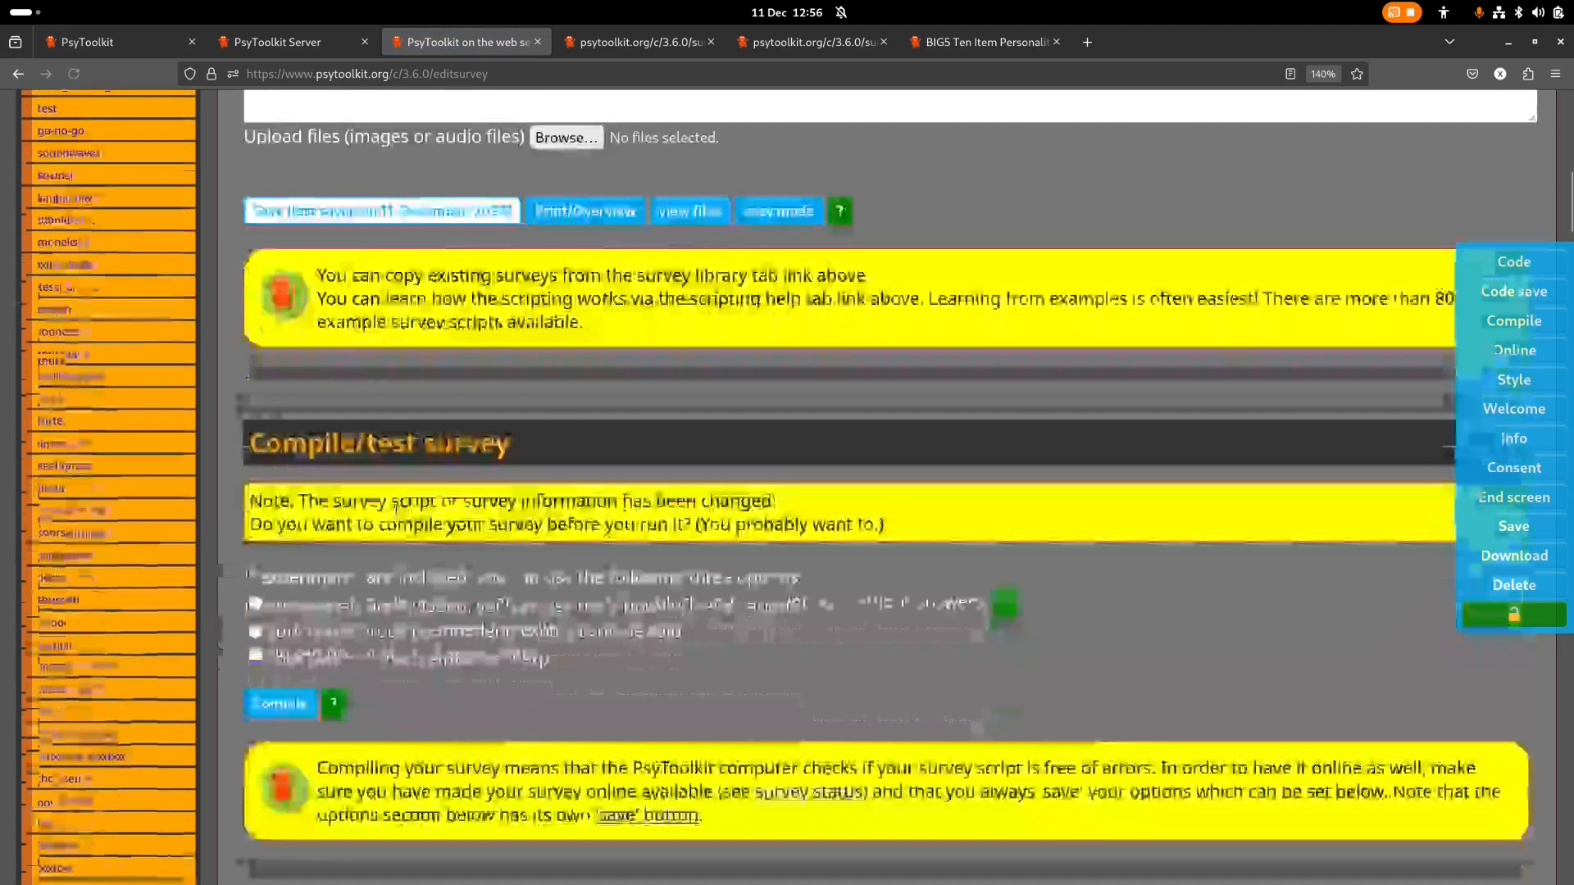
{"action": "left_click", "coordinate": [295, 428]}
Run the recompiled survey and answer Extroverted with "Disagree a little", and Critical and Dependable with "Disagree strongly"
{"action": "left_click", "coordinate": [297, 439]}
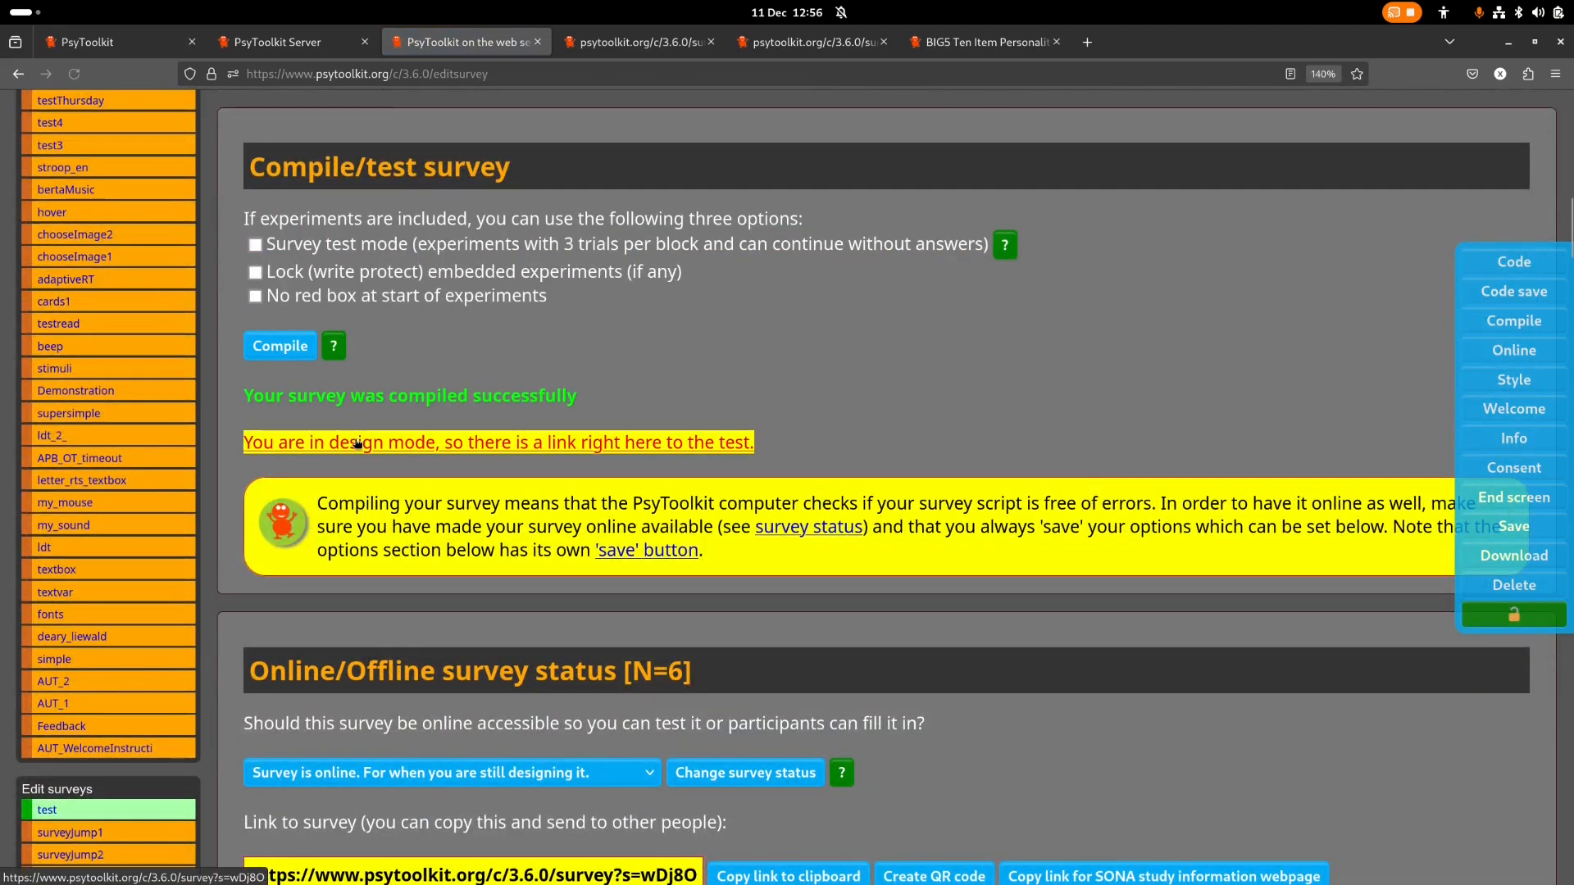
{"action": "left_click", "coordinate": [561, 570]}
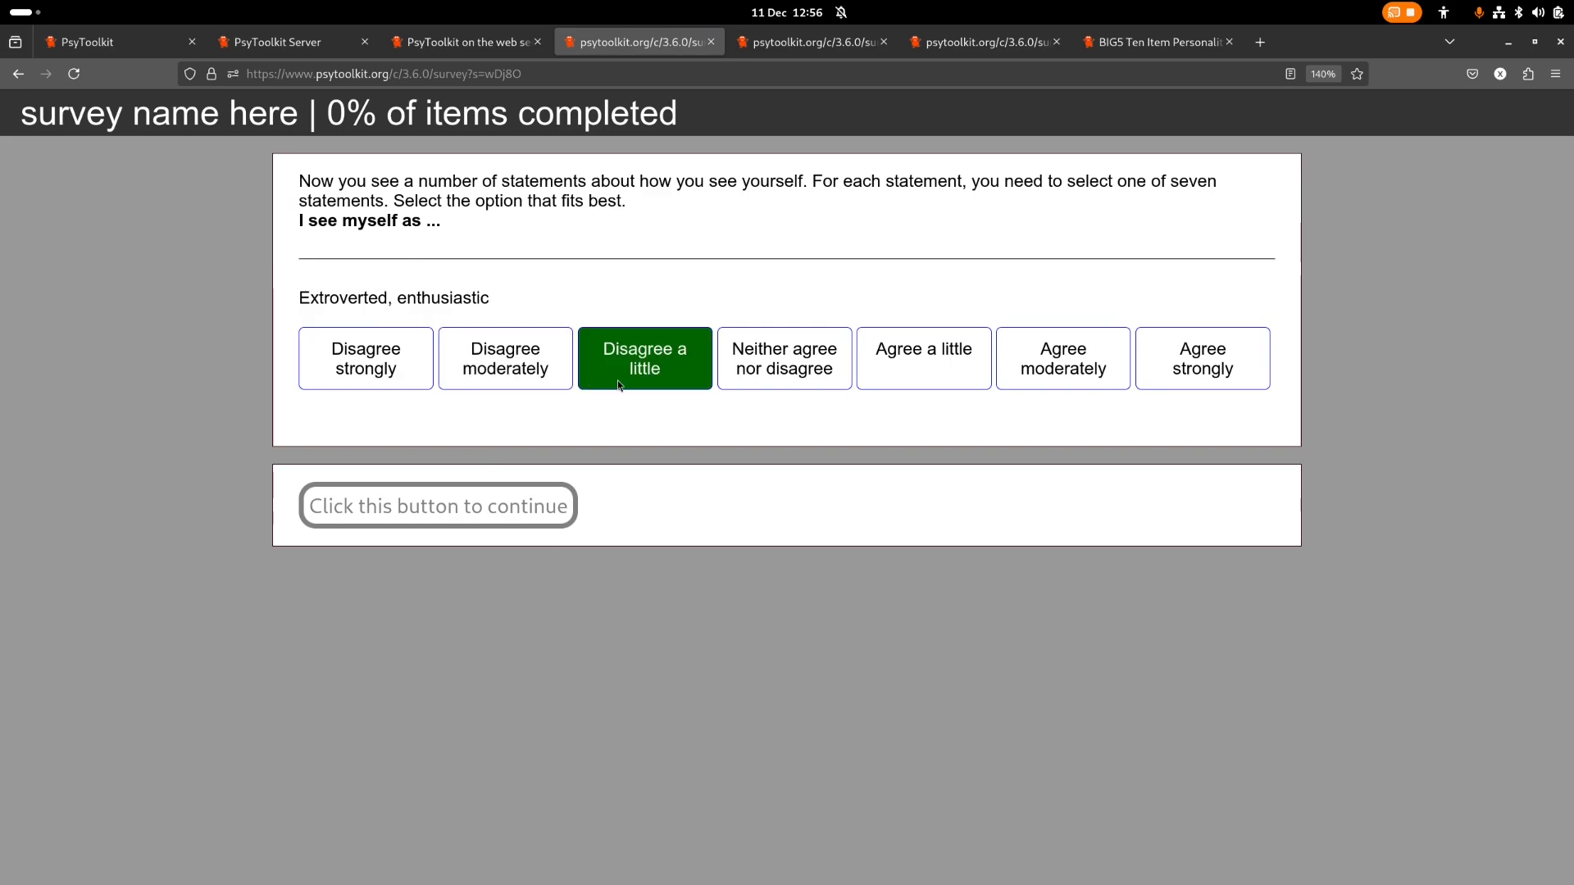
{"action": "left_click", "coordinate": [685, 361]}
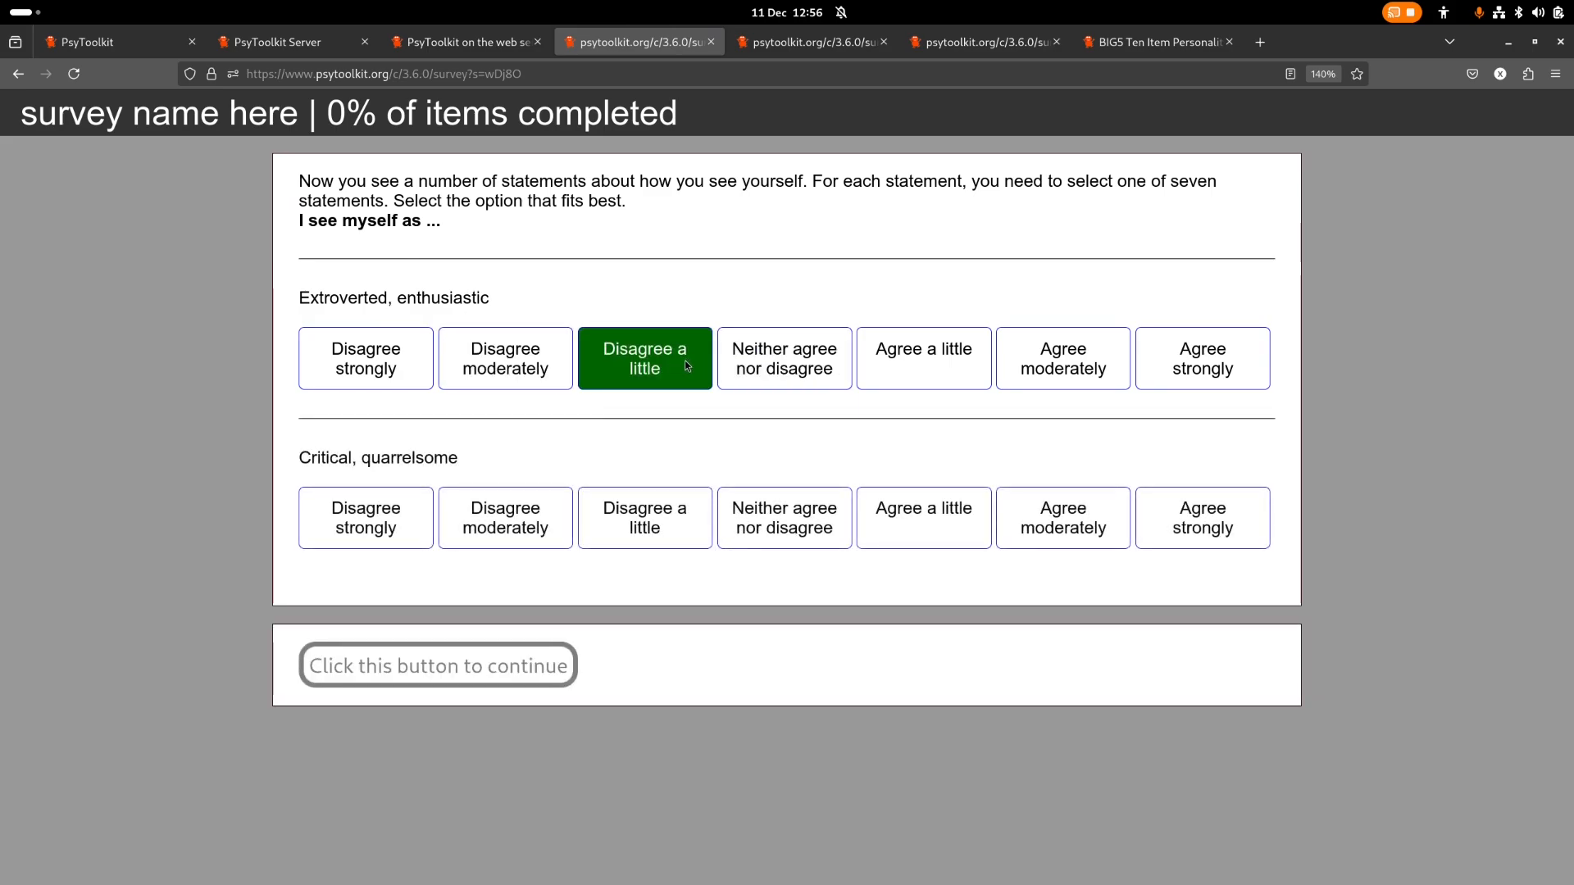
{"action": "left_click", "coordinate": [415, 519]}
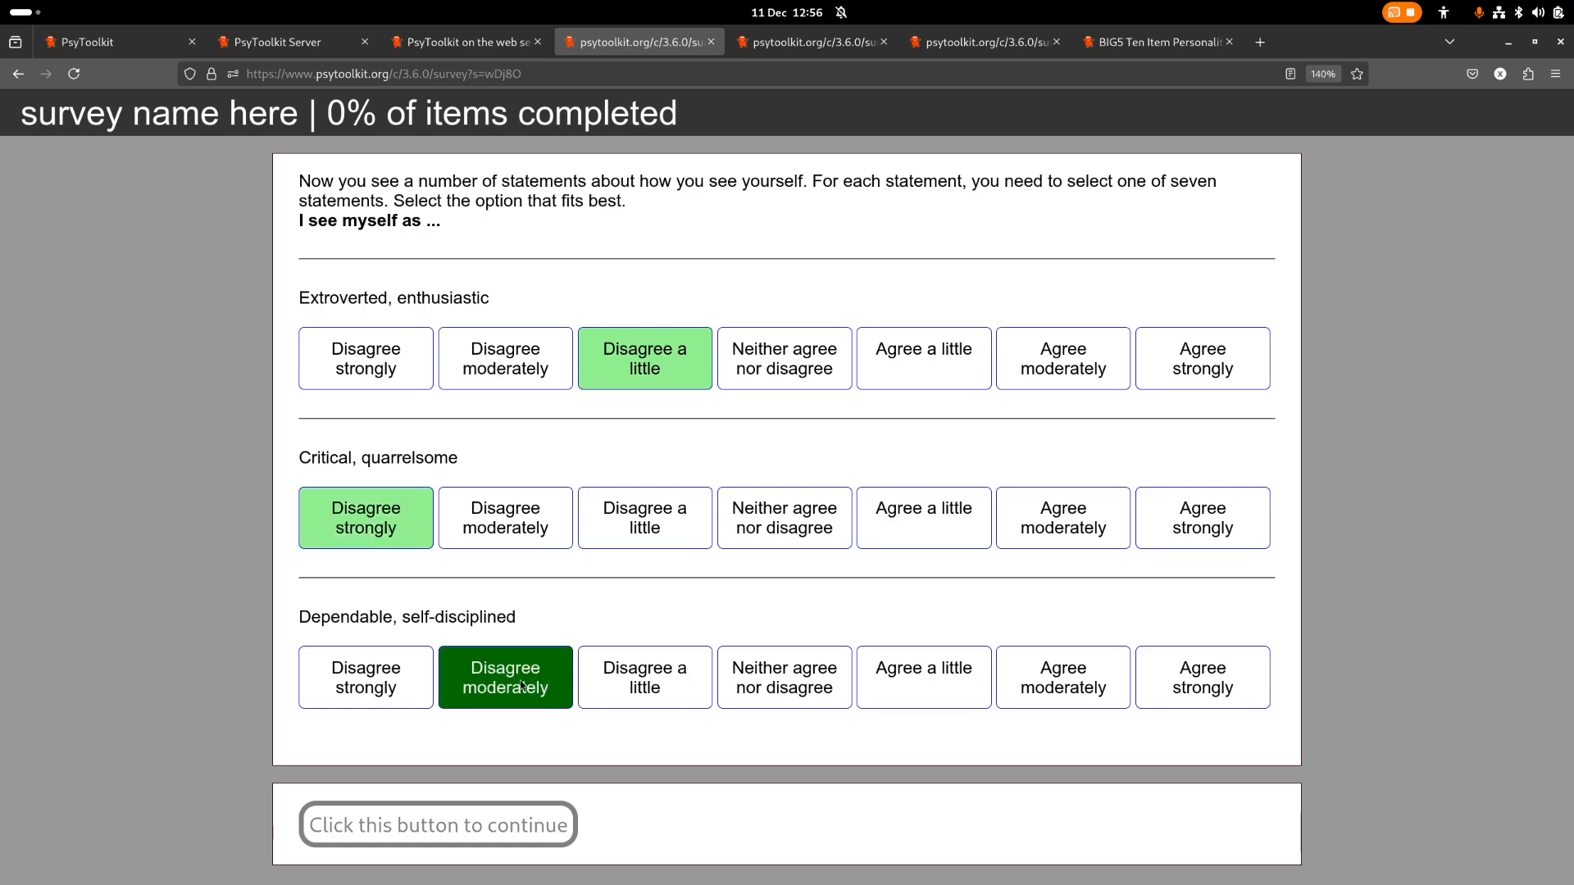
{"action": "left_click", "coordinate": [336, 651]}
Answer Anxious with "Disagree a little" and every item from Open to Conventional with "Neither agree nor disagree"
{"action": "scroll", "coordinate": [360, 655], "scroll_direction": "down", "scroll_amount": 3}
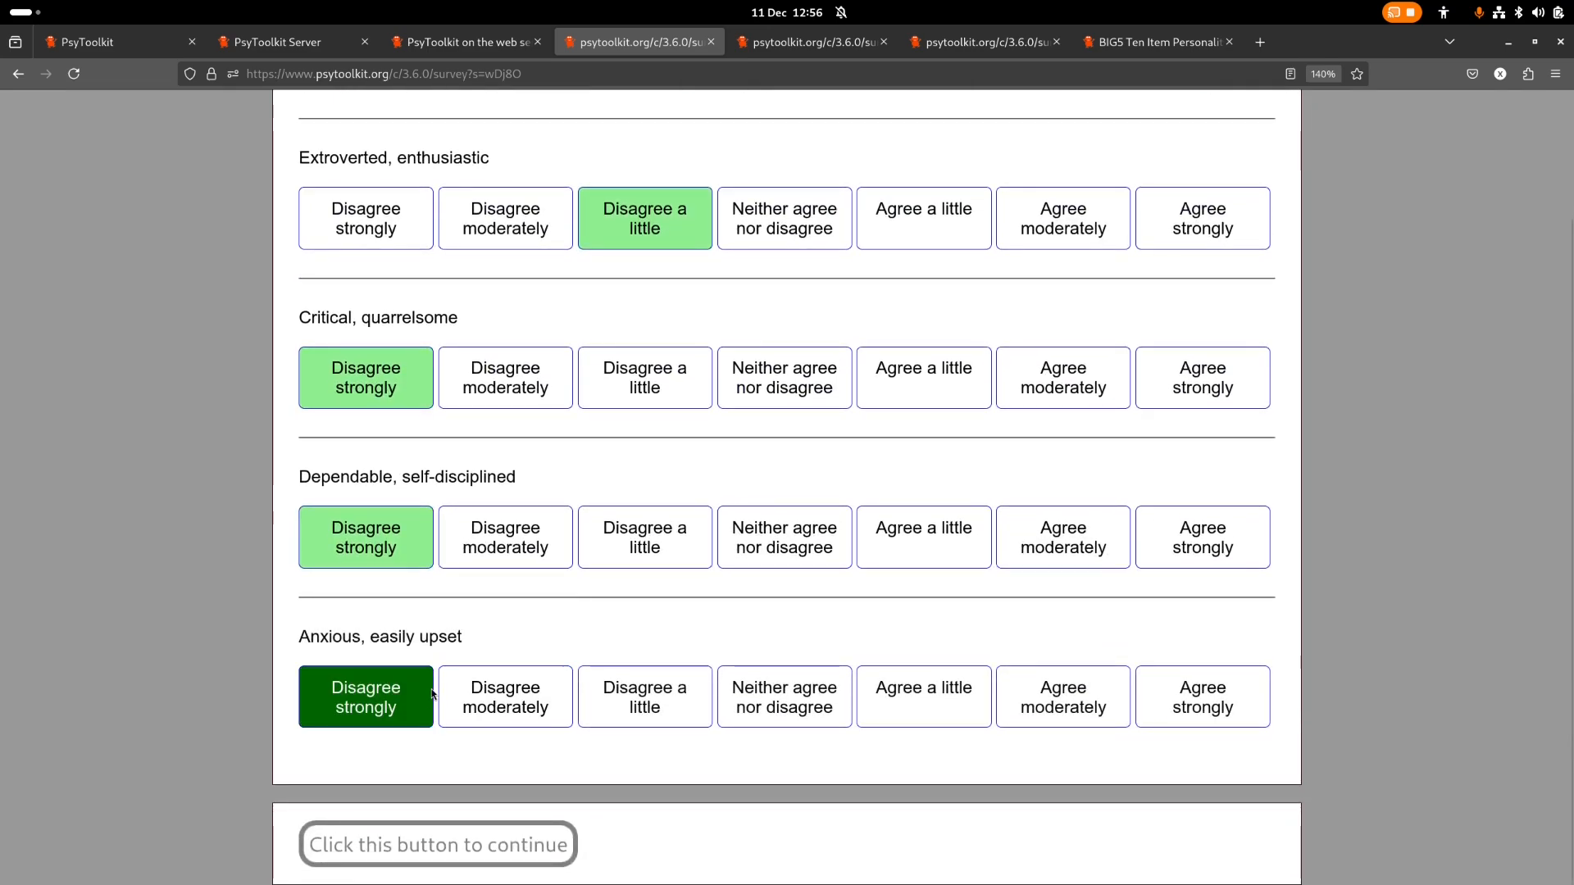
{"action": "left_click", "coordinate": [656, 715]}
{"action": "scroll", "coordinate": [655, 715], "scroll_direction": "down", "scroll_amount": 3}
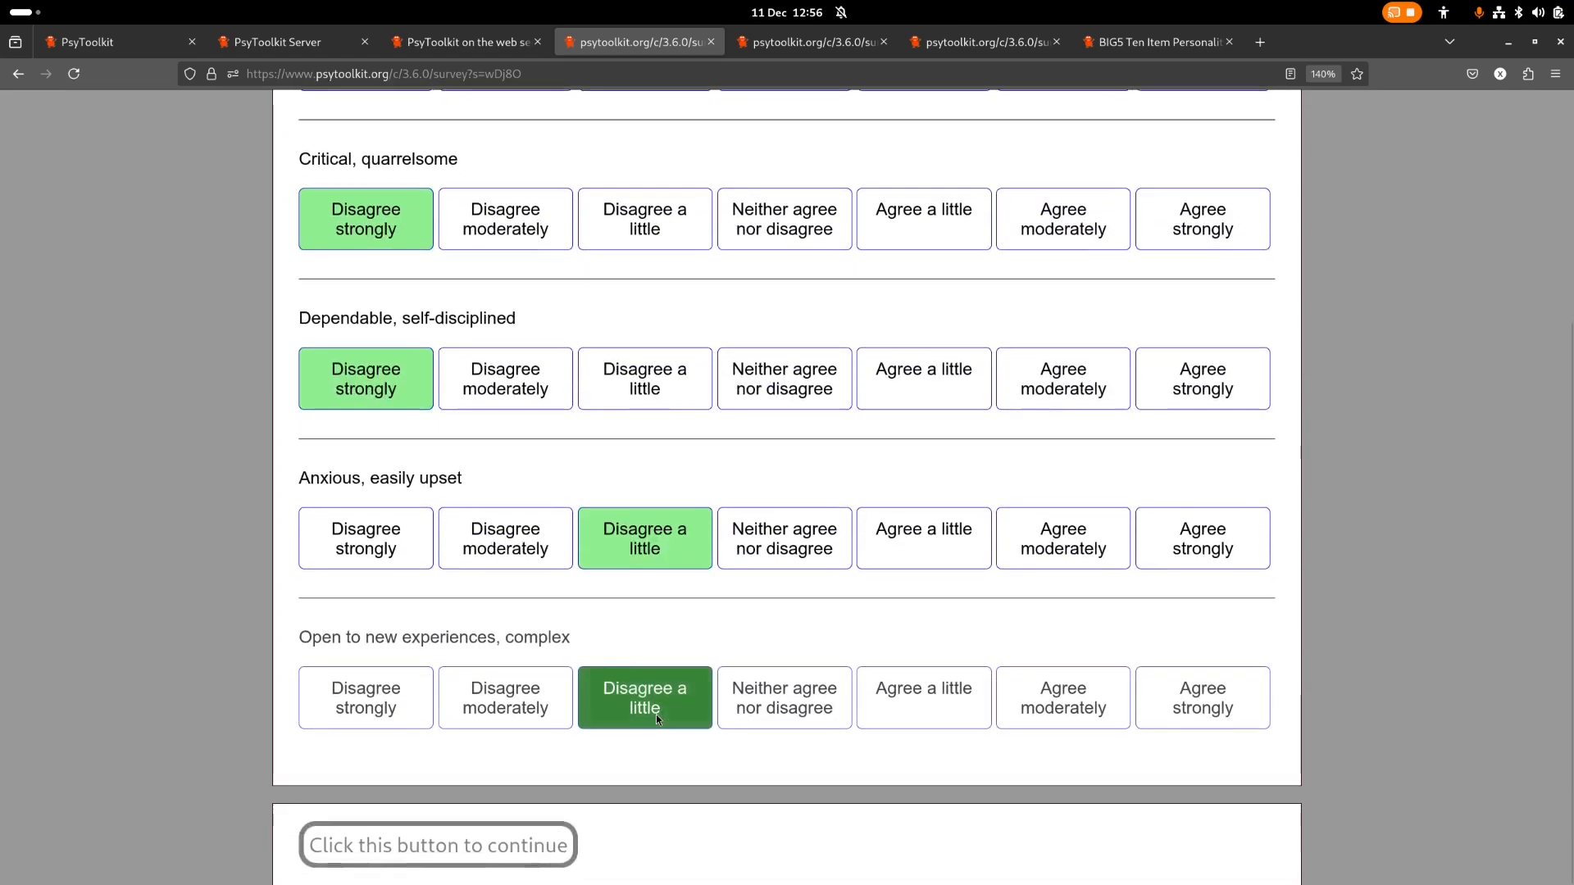
{"action": "left_click", "coordinate": [779, 712]}
{"action": "left_click", "coordinate": [777, 711]}
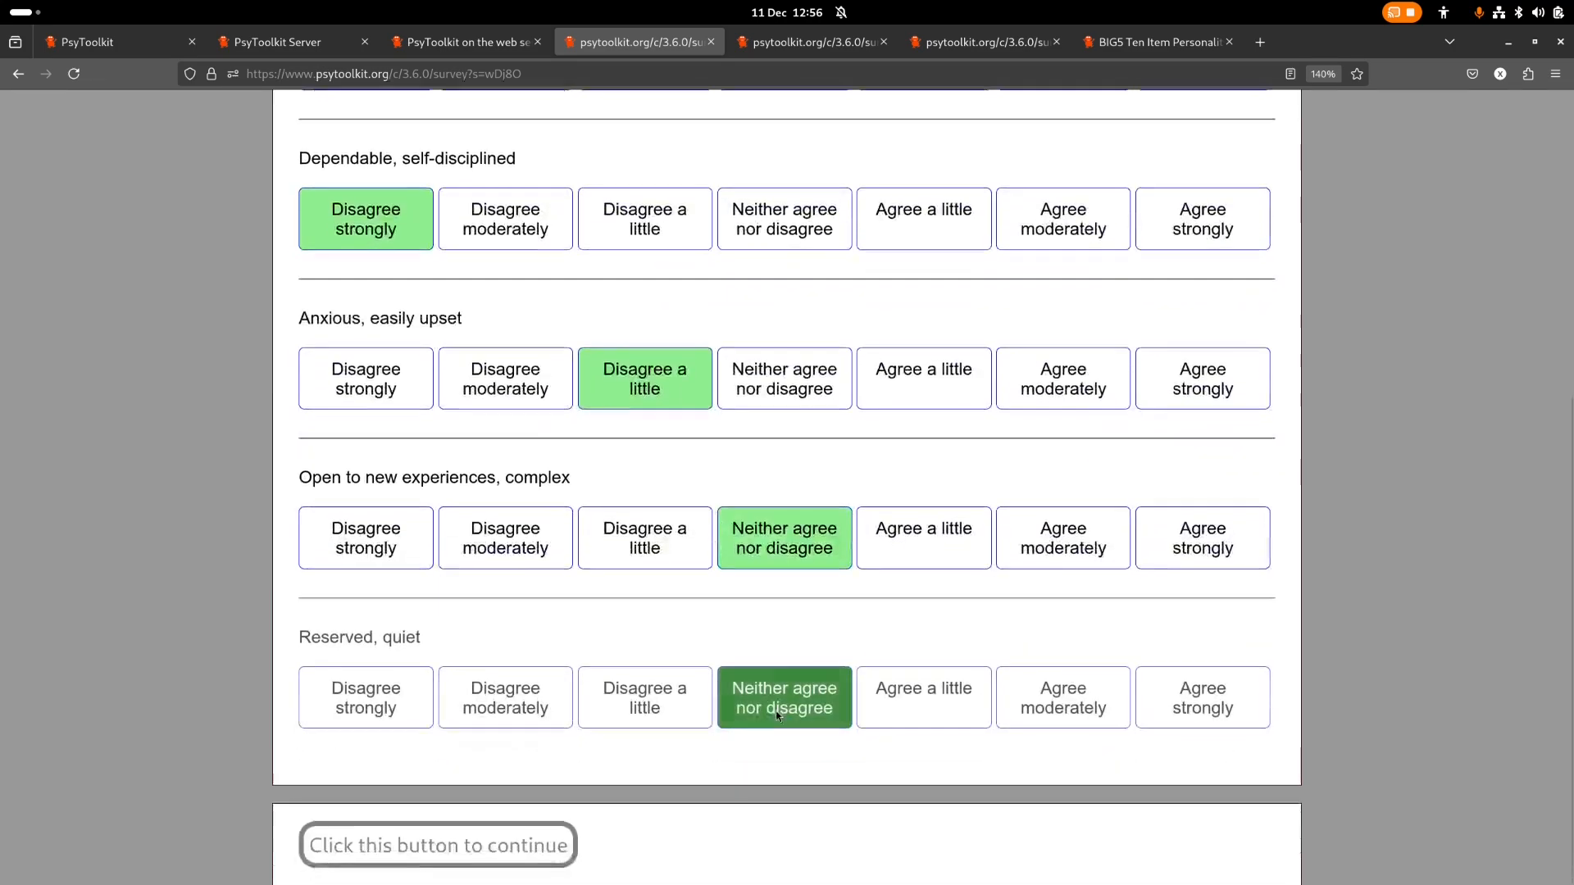
{"action": "left_click", "coordinate": [776, 711]}
{"action": "left_click", "coordinate": [775, 710]}
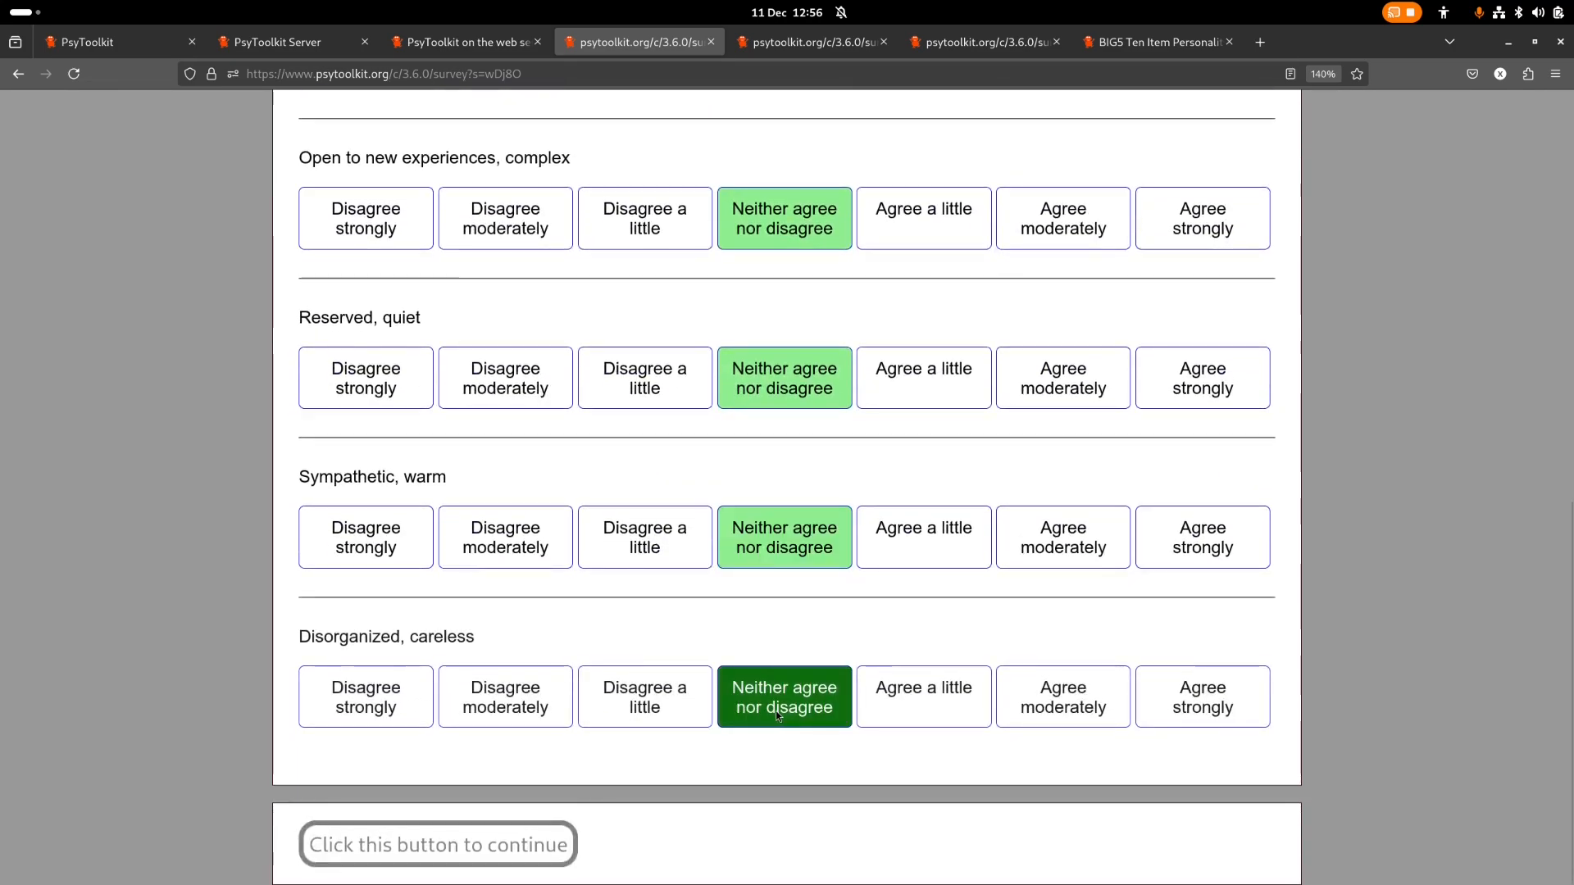
{"action": "left_click", "coordinate": [776, 710]}
{"action": "left_click", "coordinate": [775, 711]}
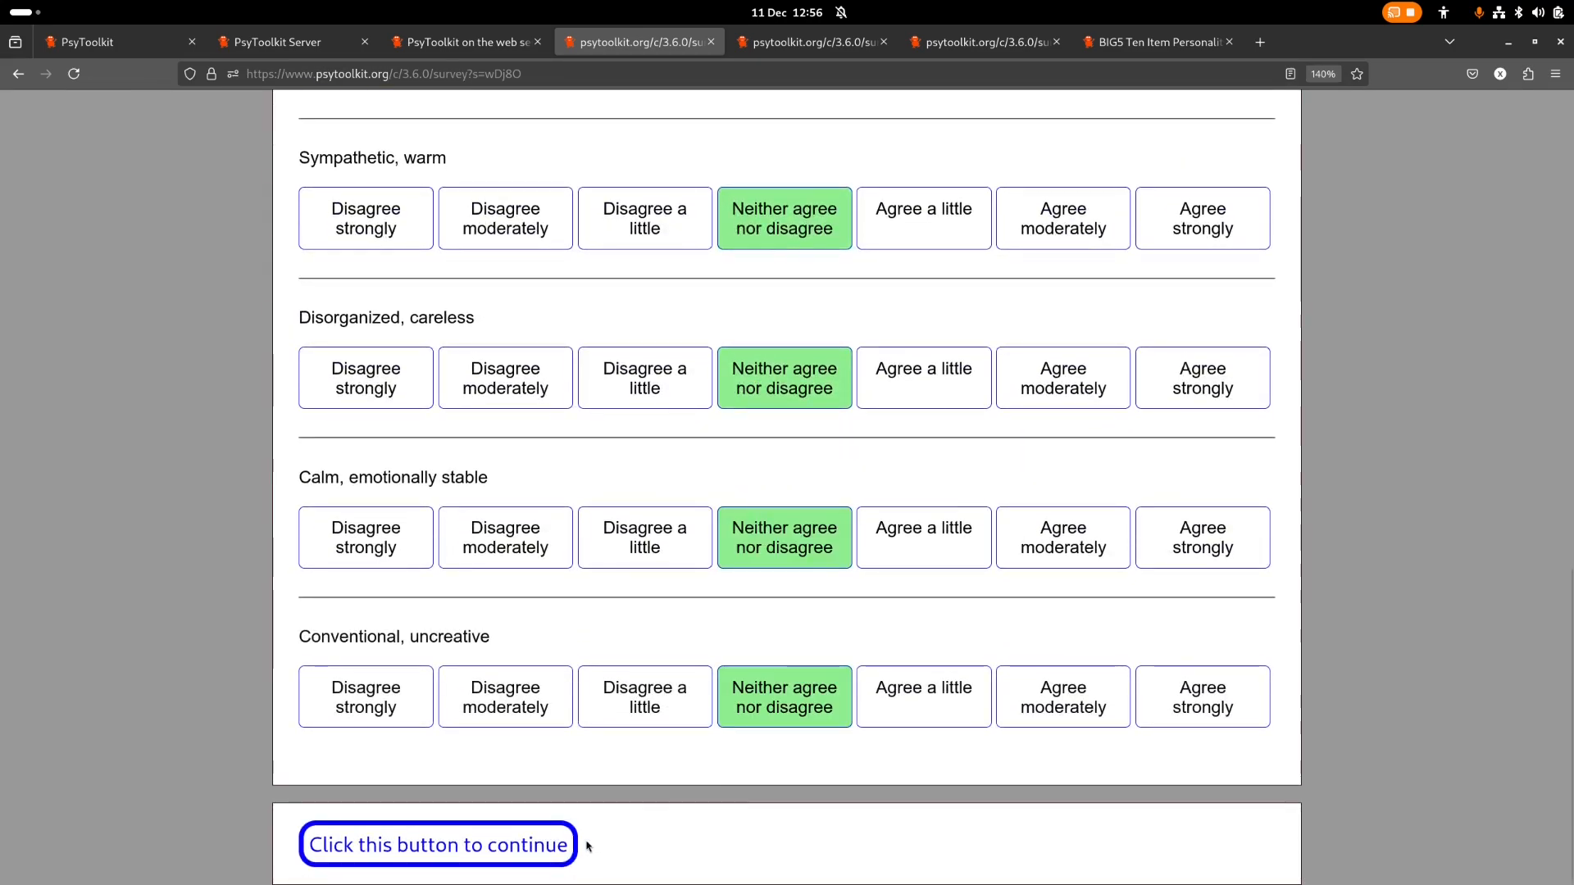
Look through the account's list of surveys for another example, comparing the server's main page with the survey editor
{"action": "left_click", "coordinate": [500, 45]}
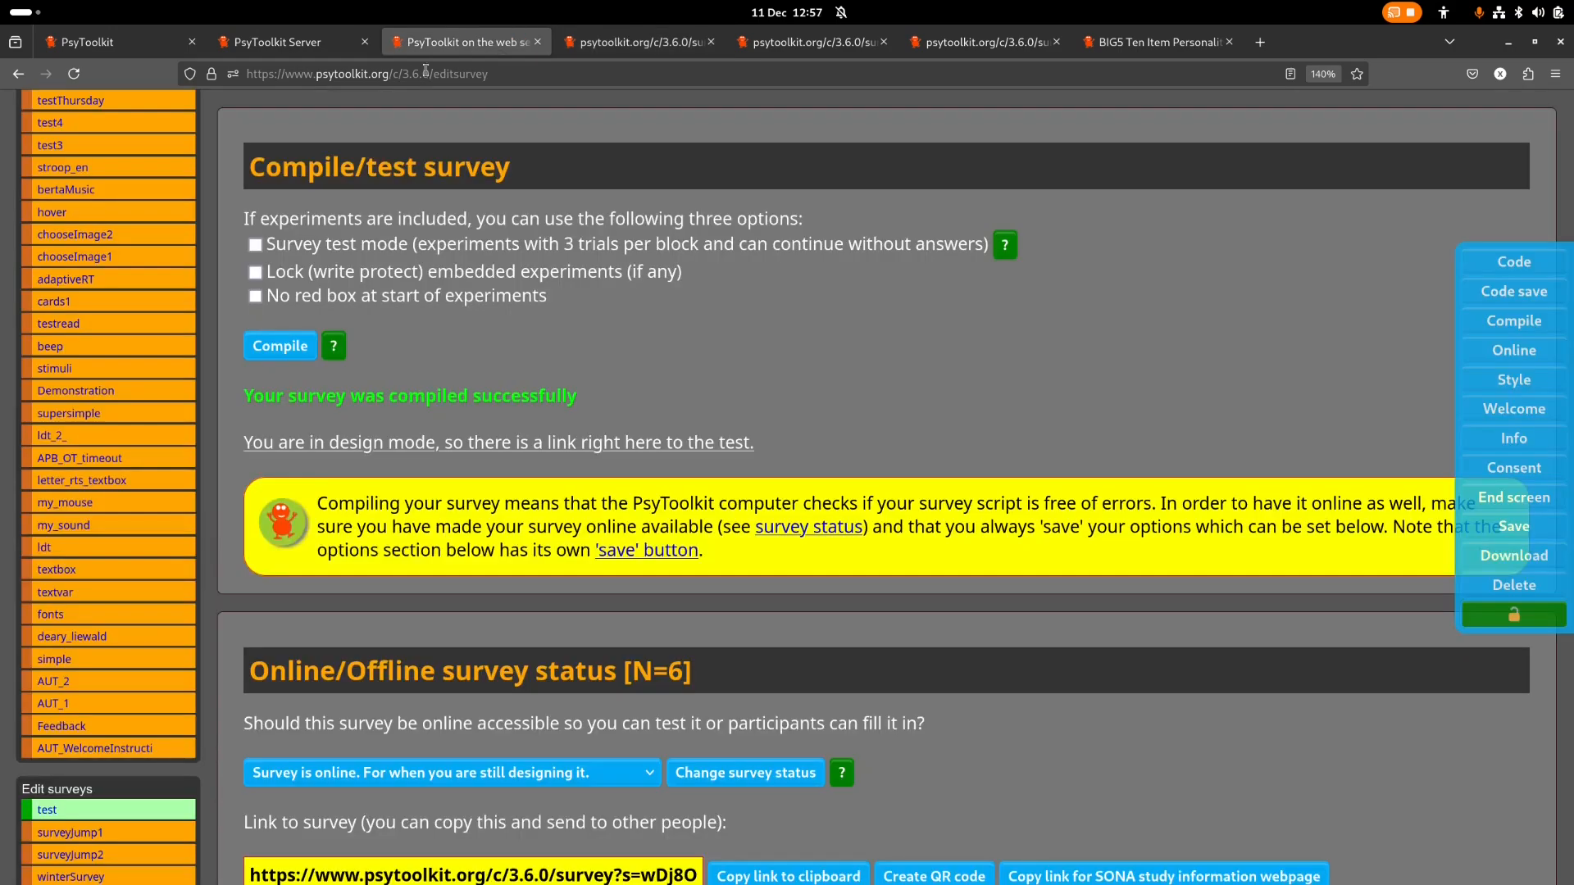
{"action": "left_click", "coordinate": [323, 54]}
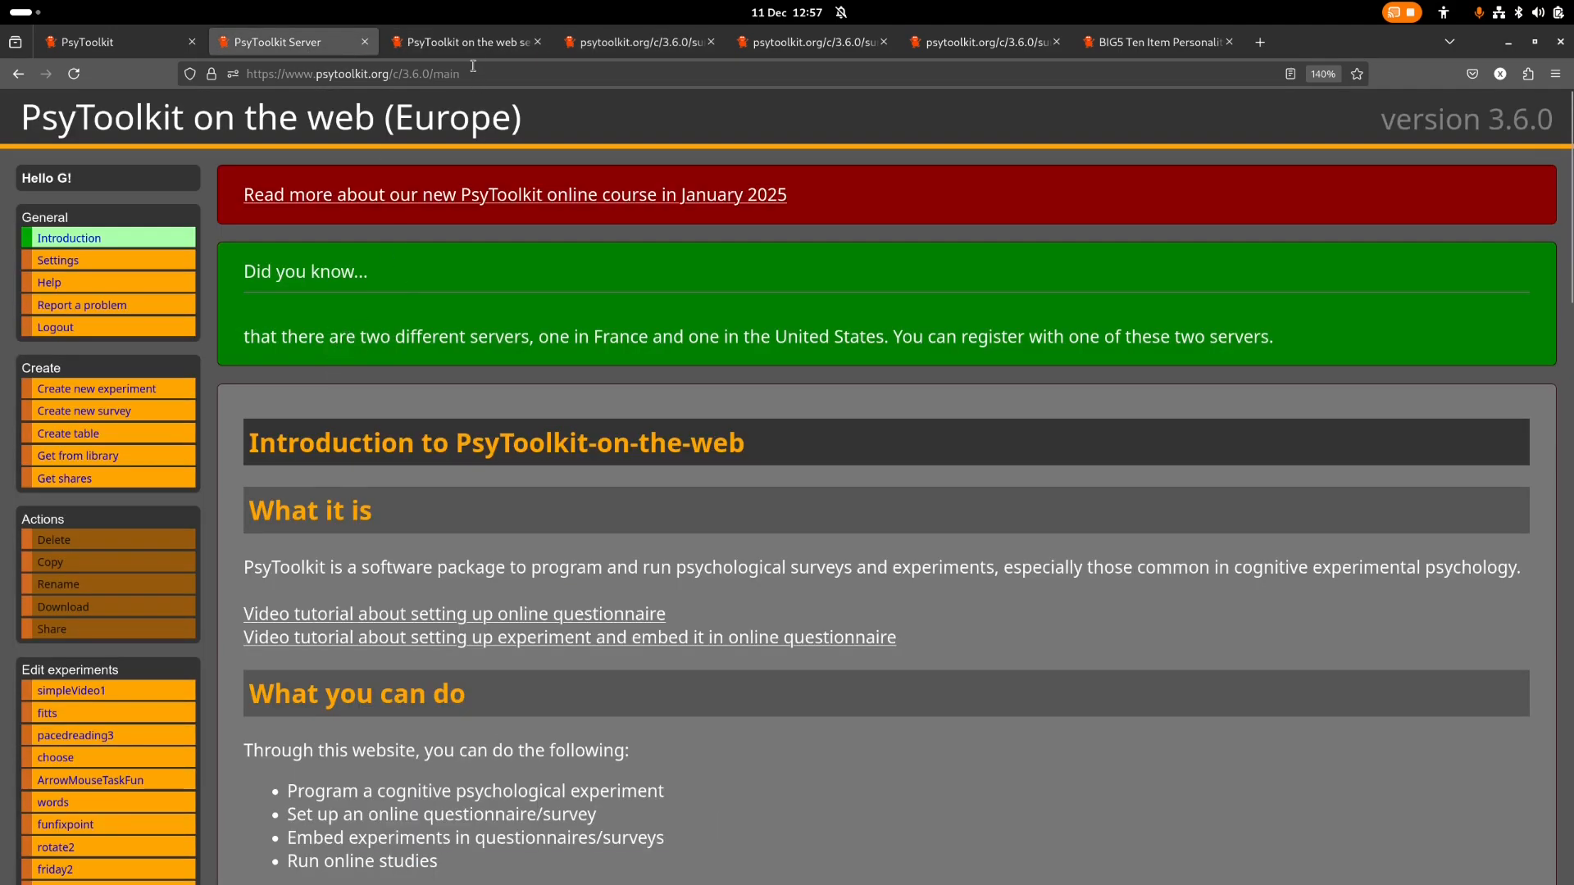
{"action": "mouse_move", "coordinate": [479, 48]}
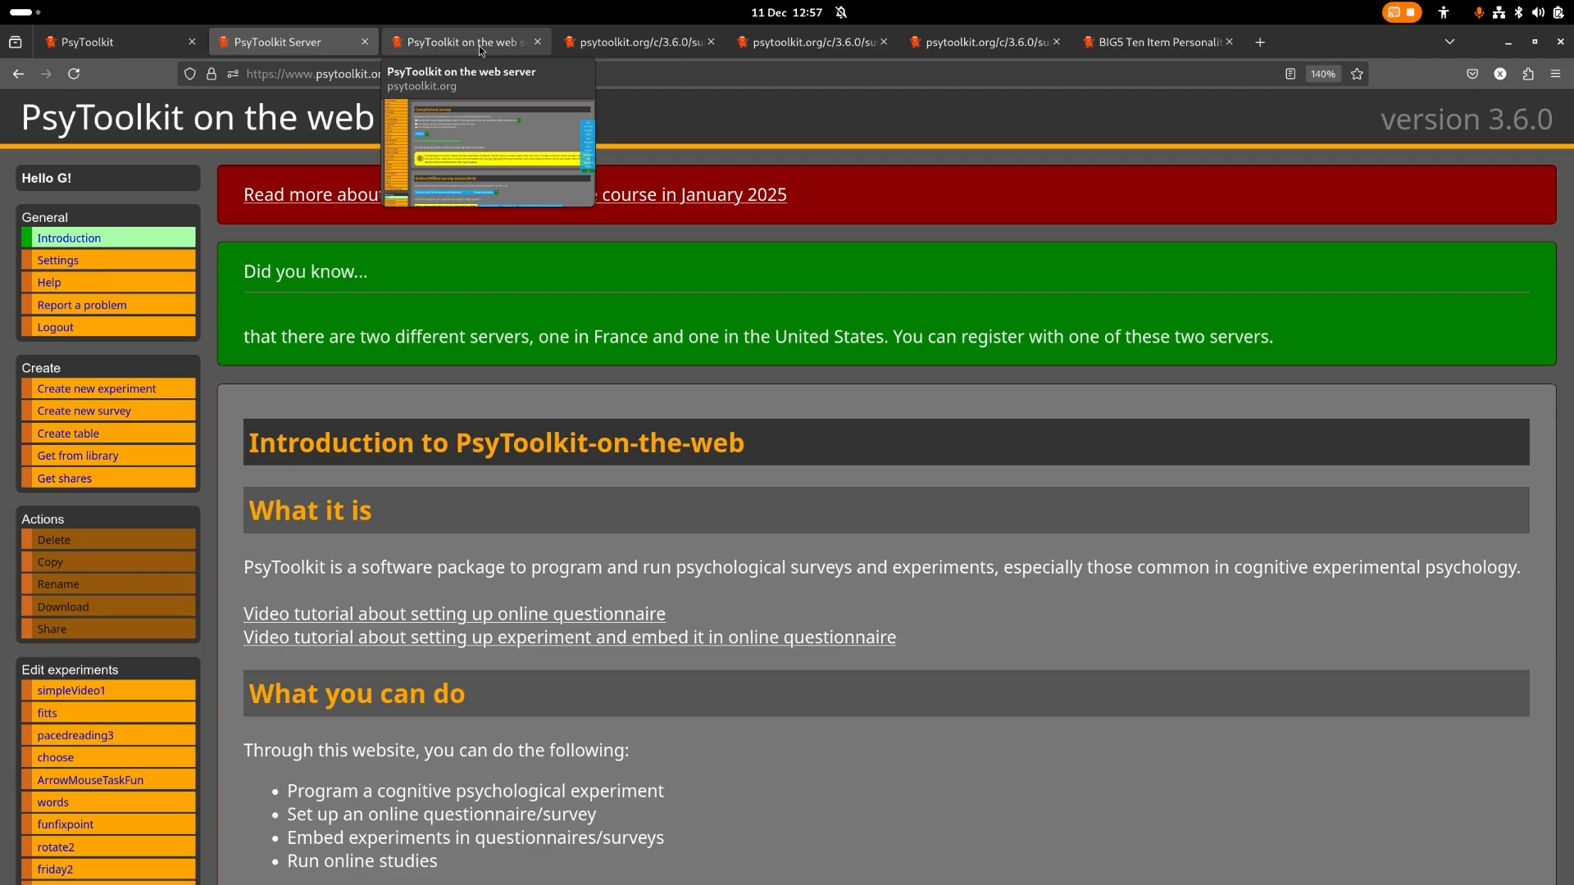
{"action": "scroll", "coordinate": [184, 427], "scroll_direction": "down", "scroll_amount": 20}
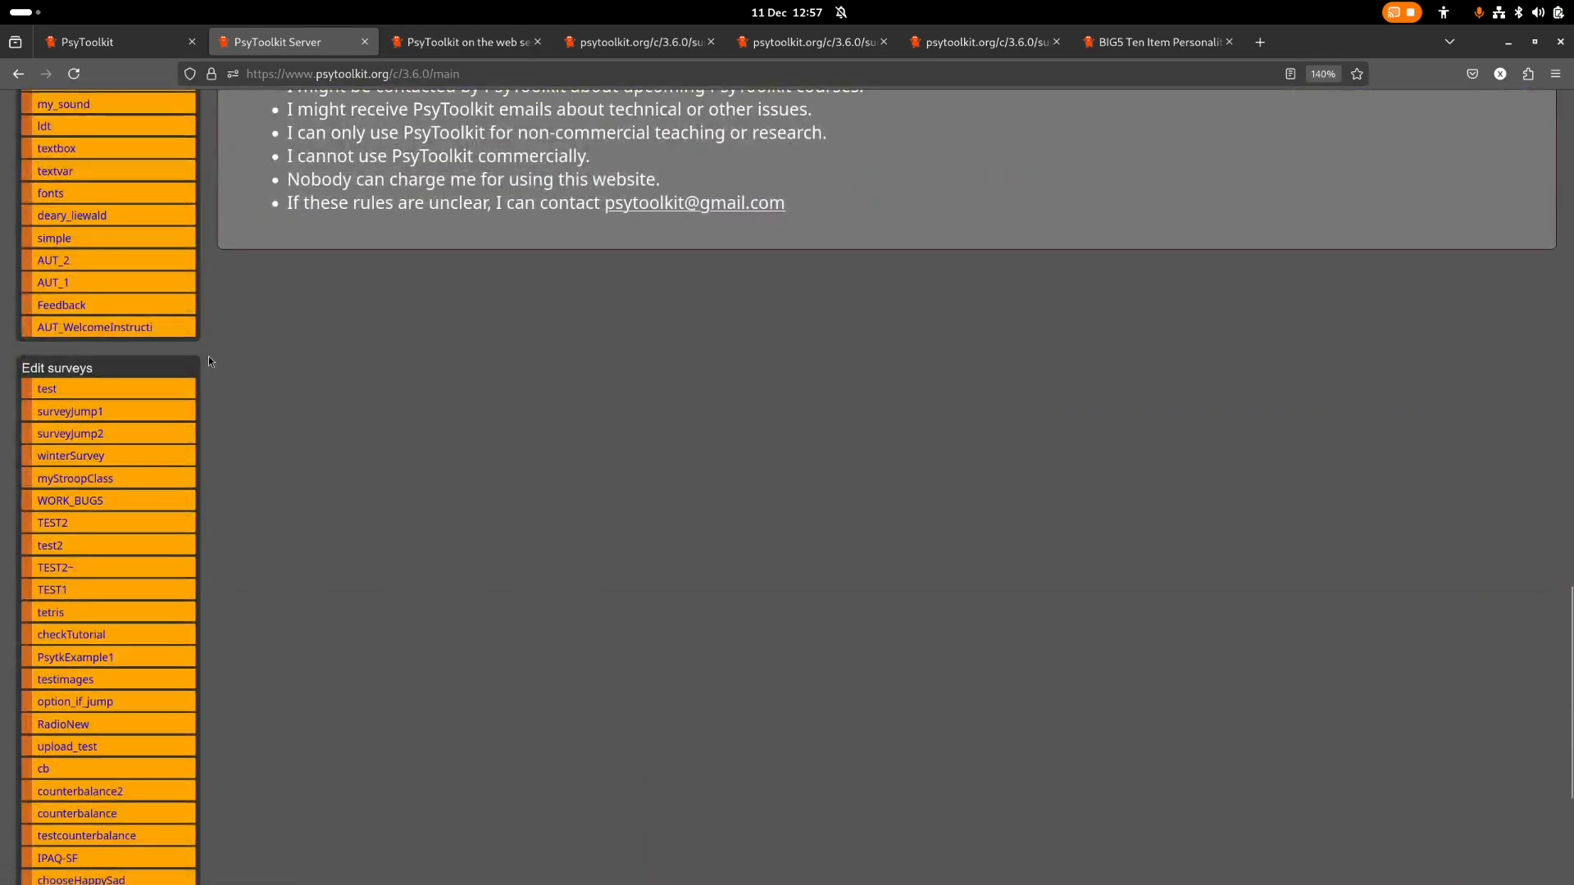
{"action": "scroll", "coordinate": [192, 287], "scroll_direction": "down", "scroll_amount": 1}
{"action": "scroll", "coordinate": [192, 287], "scroll_direction": "down", "scroll_amount": 3}
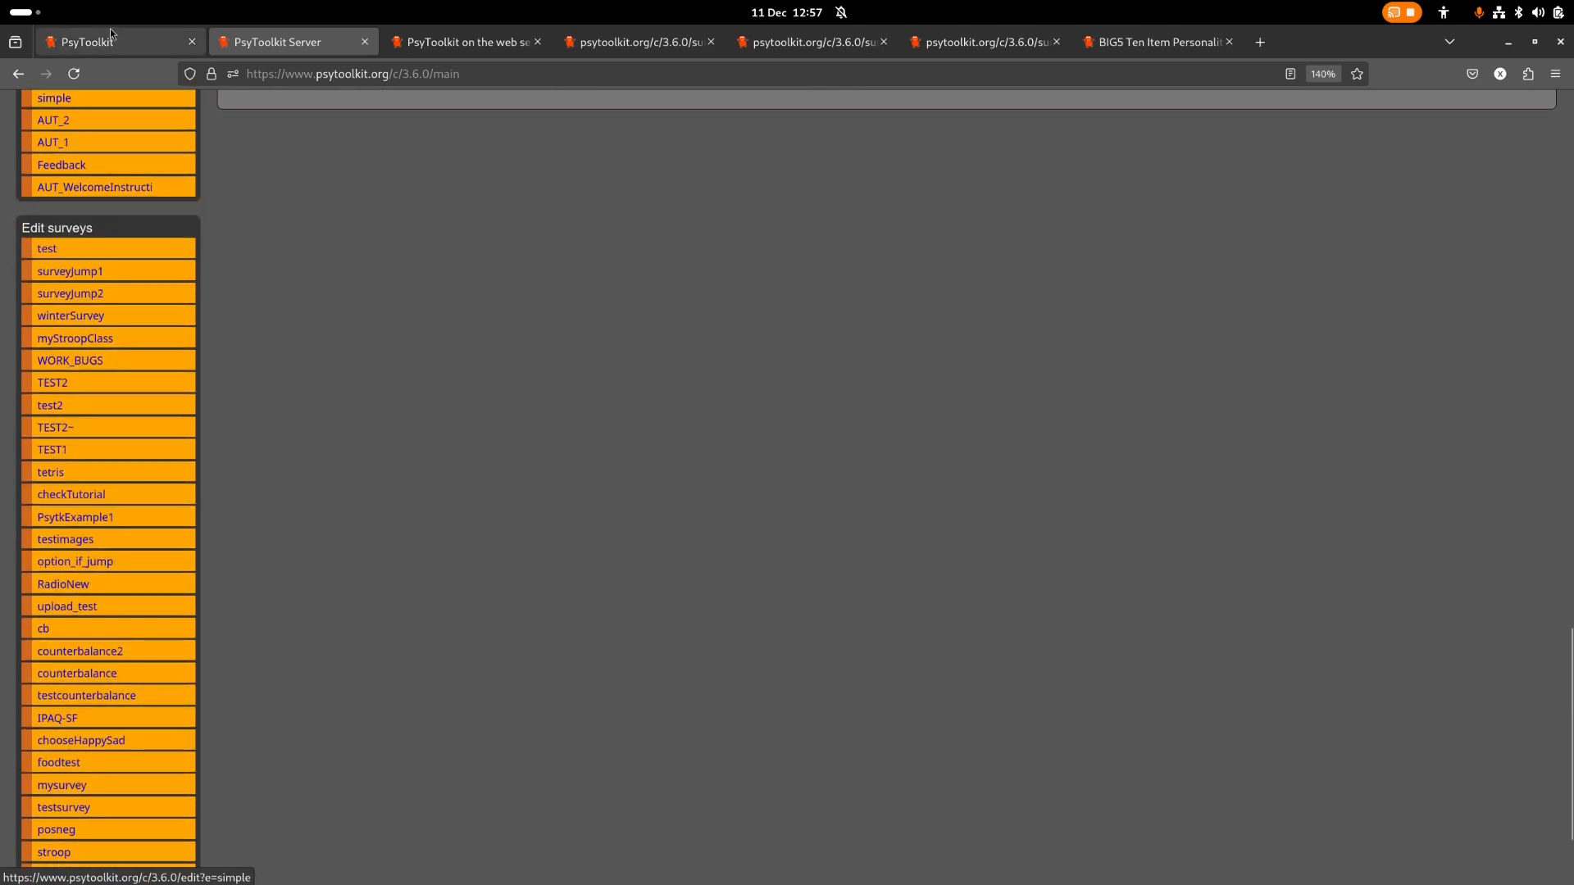
{"action": "left_click", "coordinate": [110, 33]}
{"action": "left_click", "coordinate": [279, 41]}
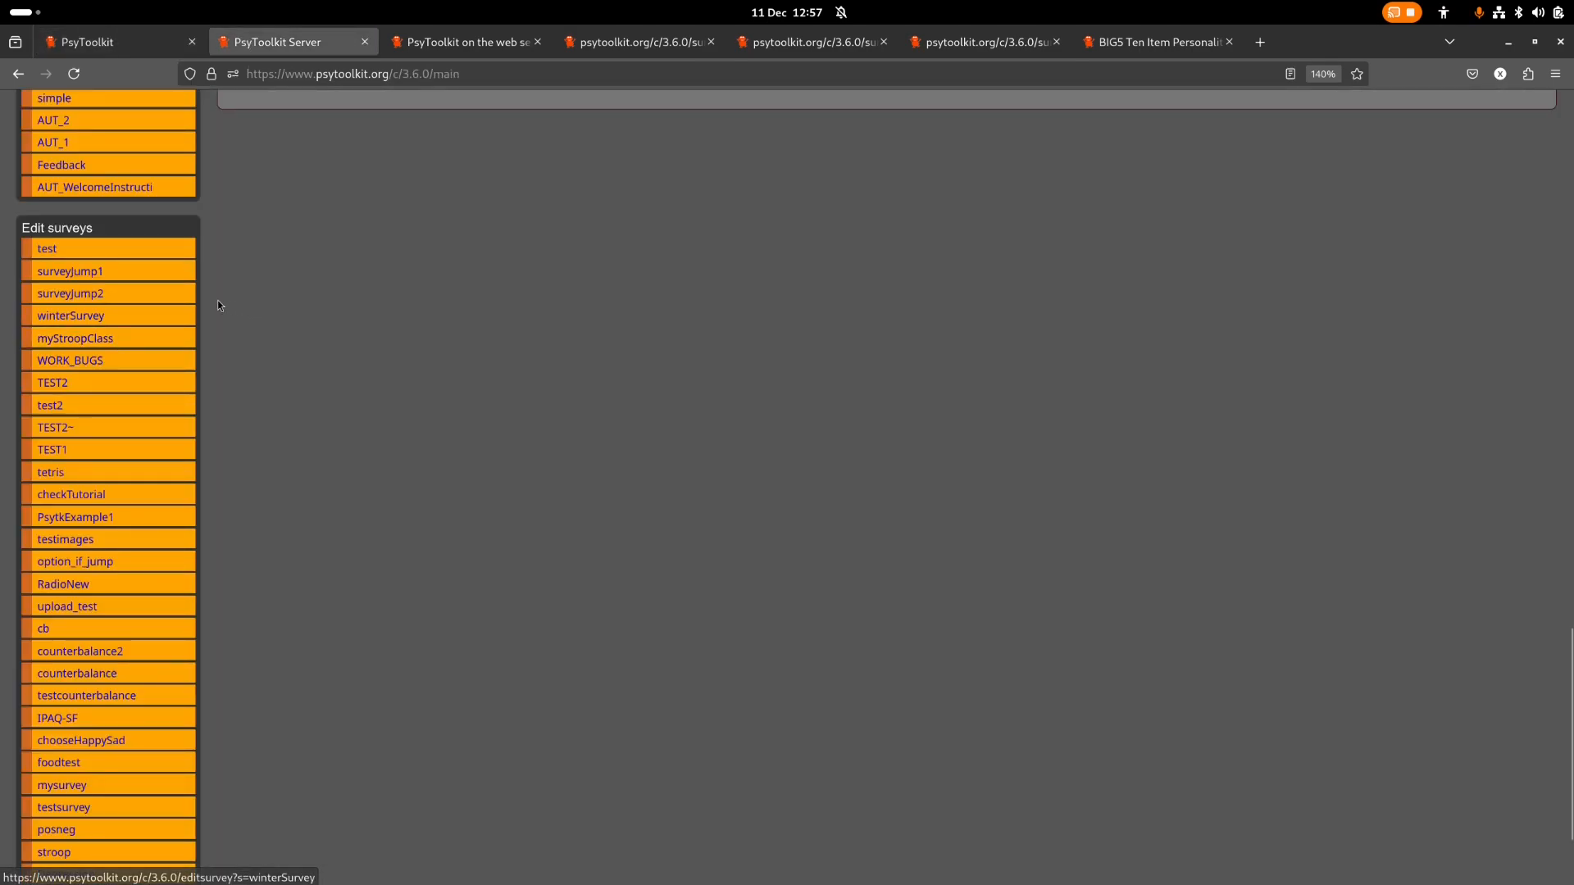
{"action": "scroll", "coordinate": [194, 300], "scroll_direction": "up", "scroll_amount": 15}
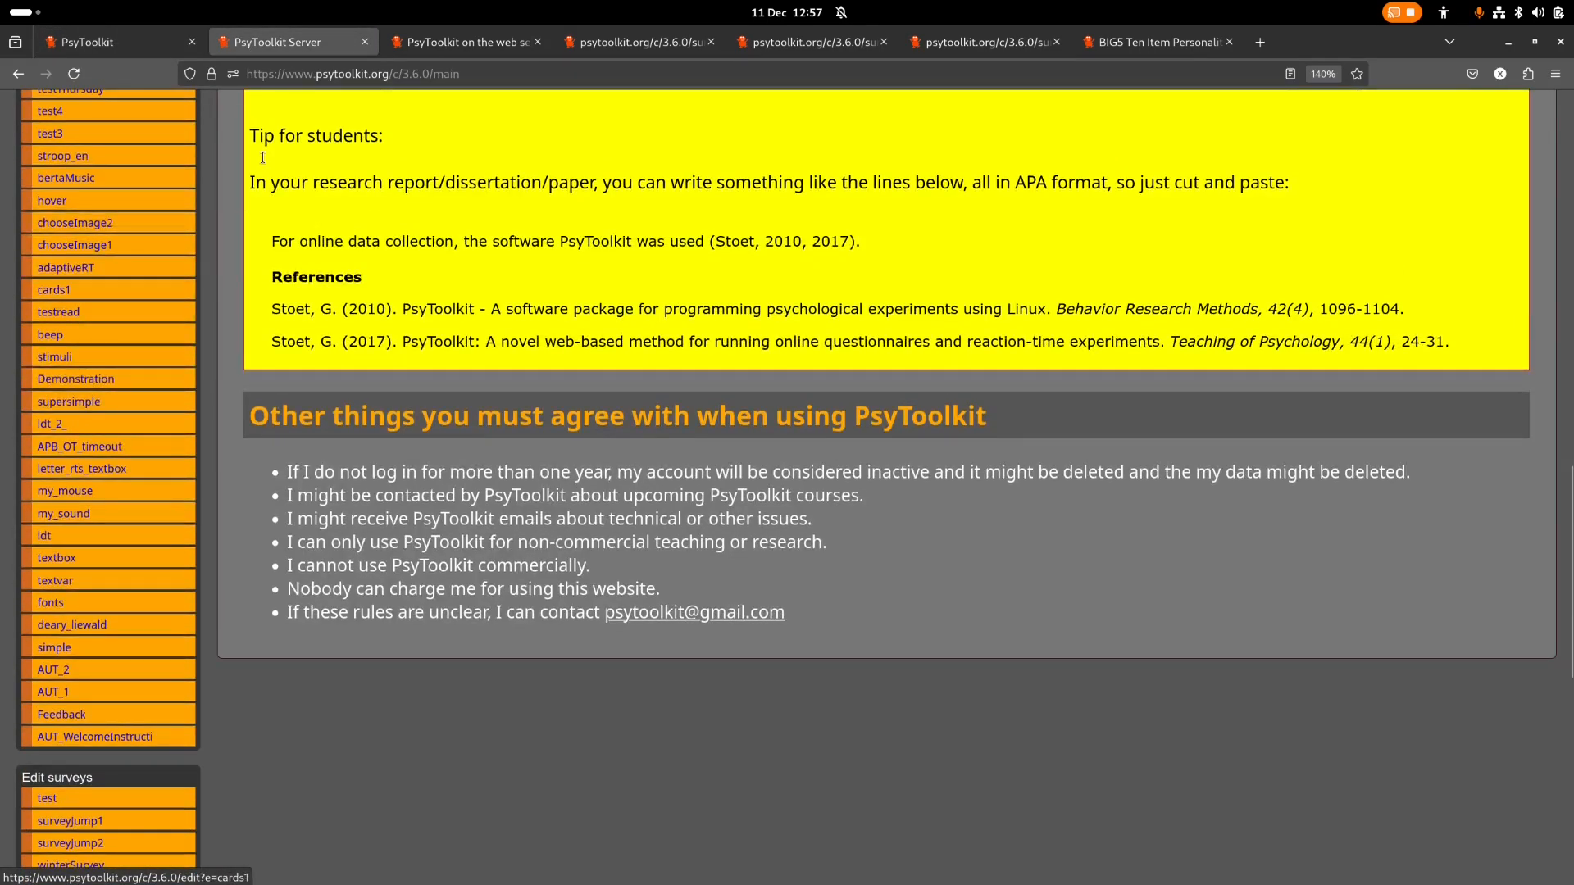
{"action": "left_click", "coordinate": [446, 42]}
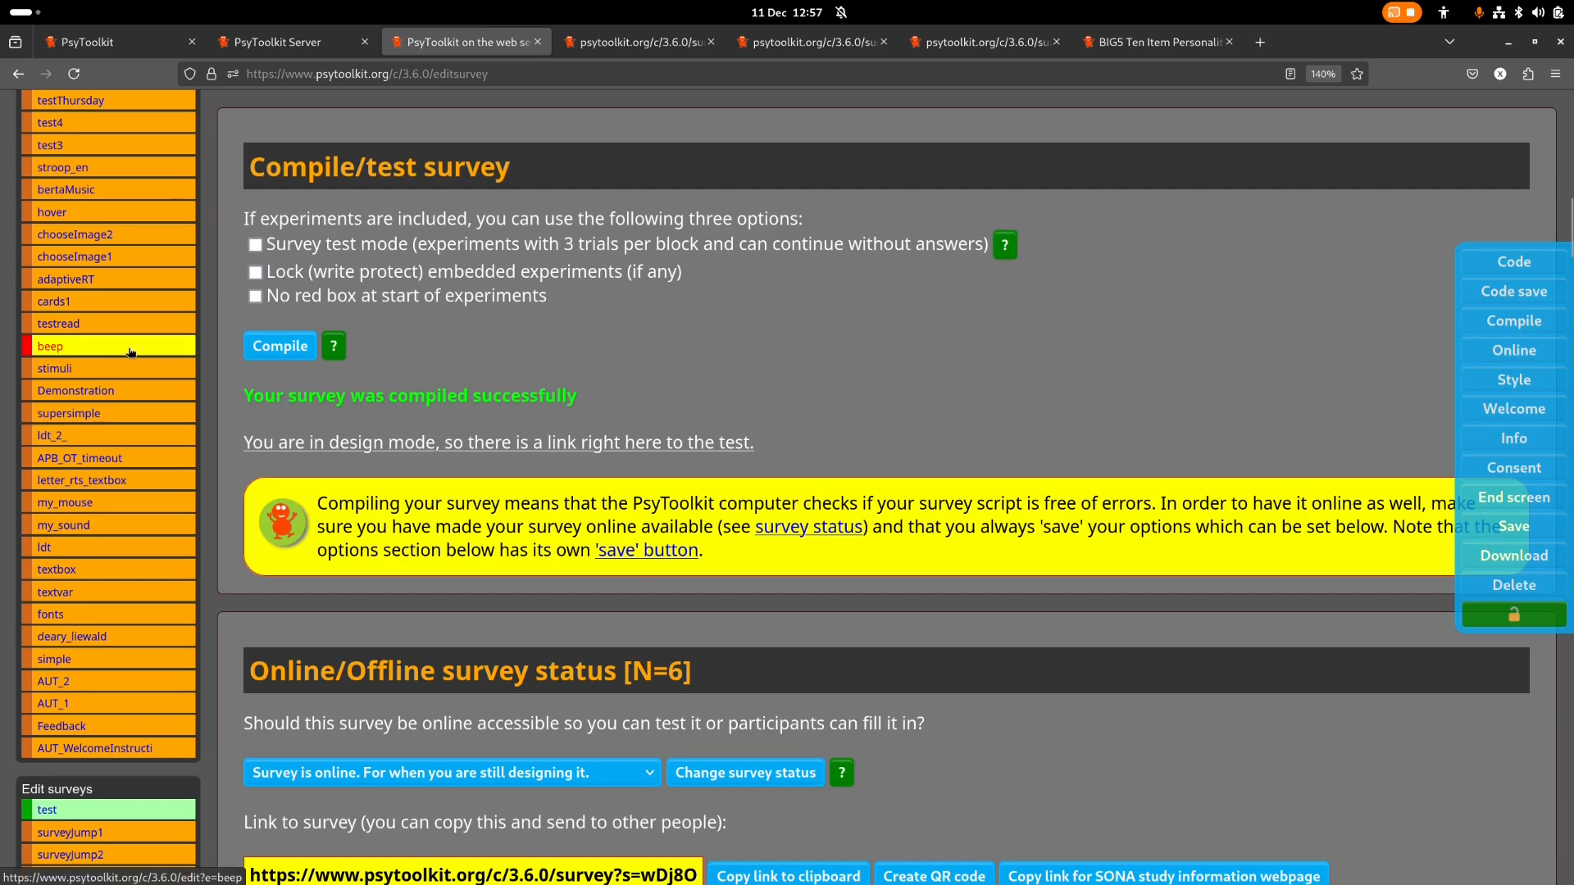
{"action": "scroll", "coordinate": [133, 357], "scroll_direction": "up", "scroll_amount": 10}
{"action": "left_click", "coordinate": [279, 41]}
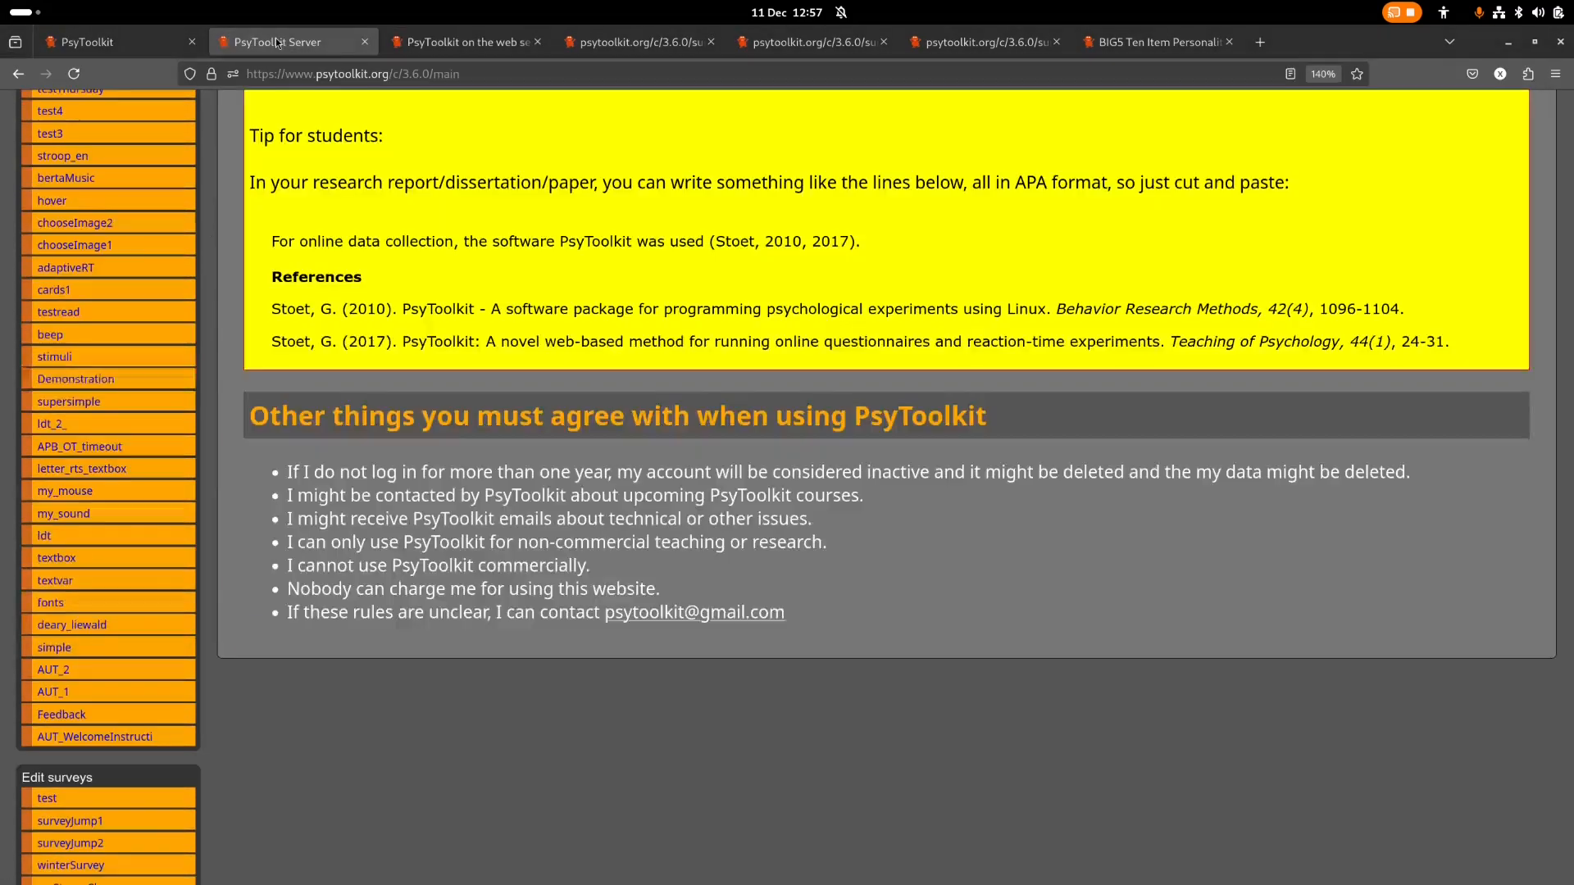
Switch to the other PsyToolkit account and open its CSJAS-woke survey for editing
{"action": "left_click", "coordinate": [635, 42]}
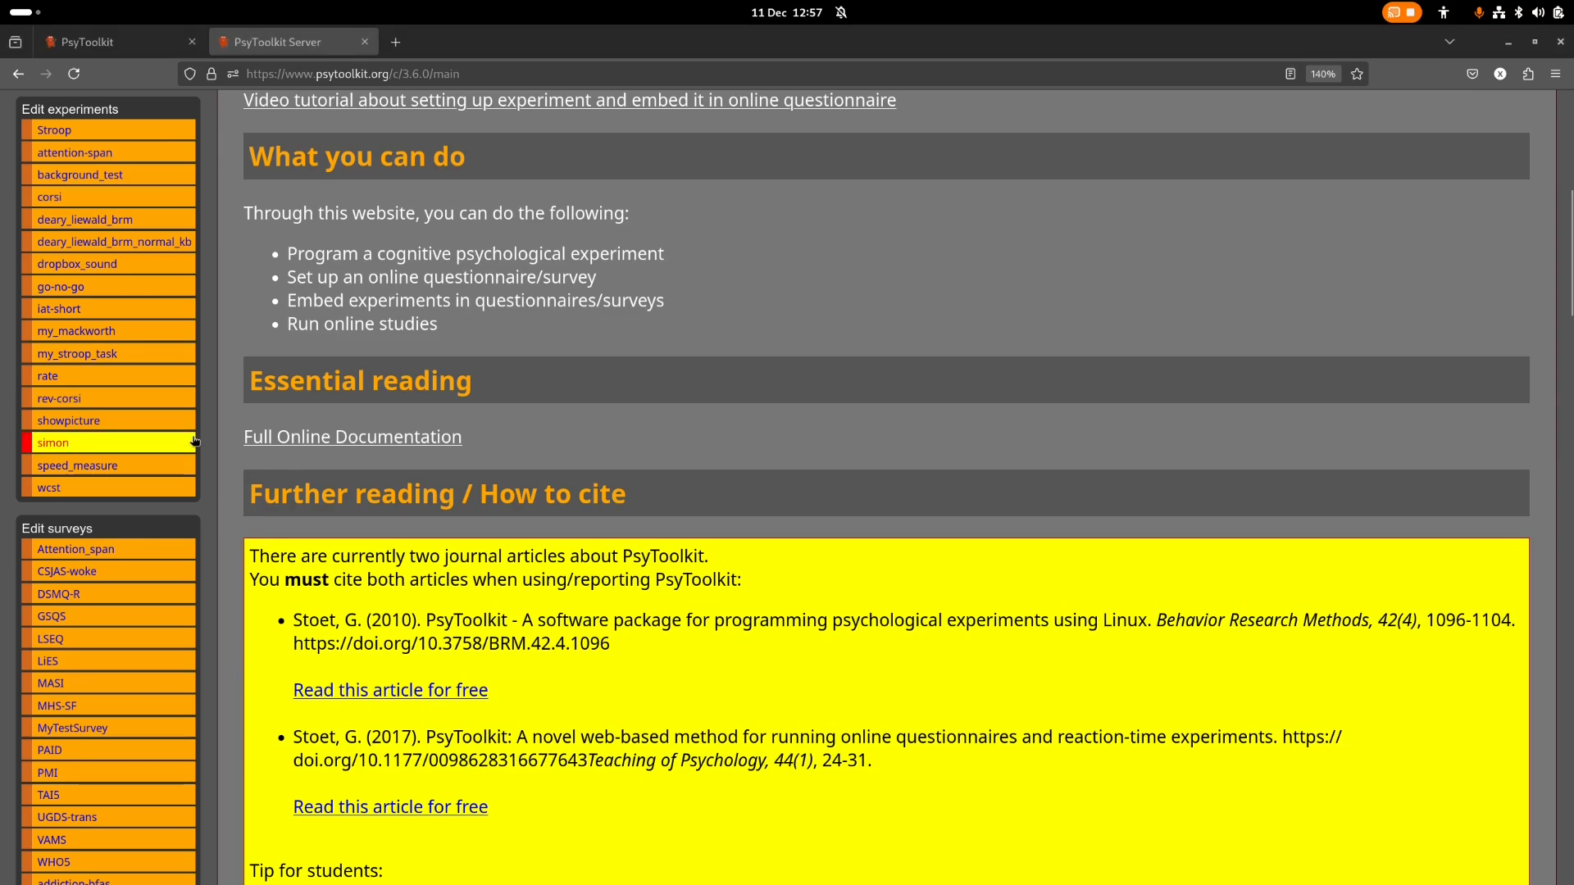
{"action": "scroll", "coordinate": [214, 367], "scroll_direction": "down", "scroll_amount": 3}
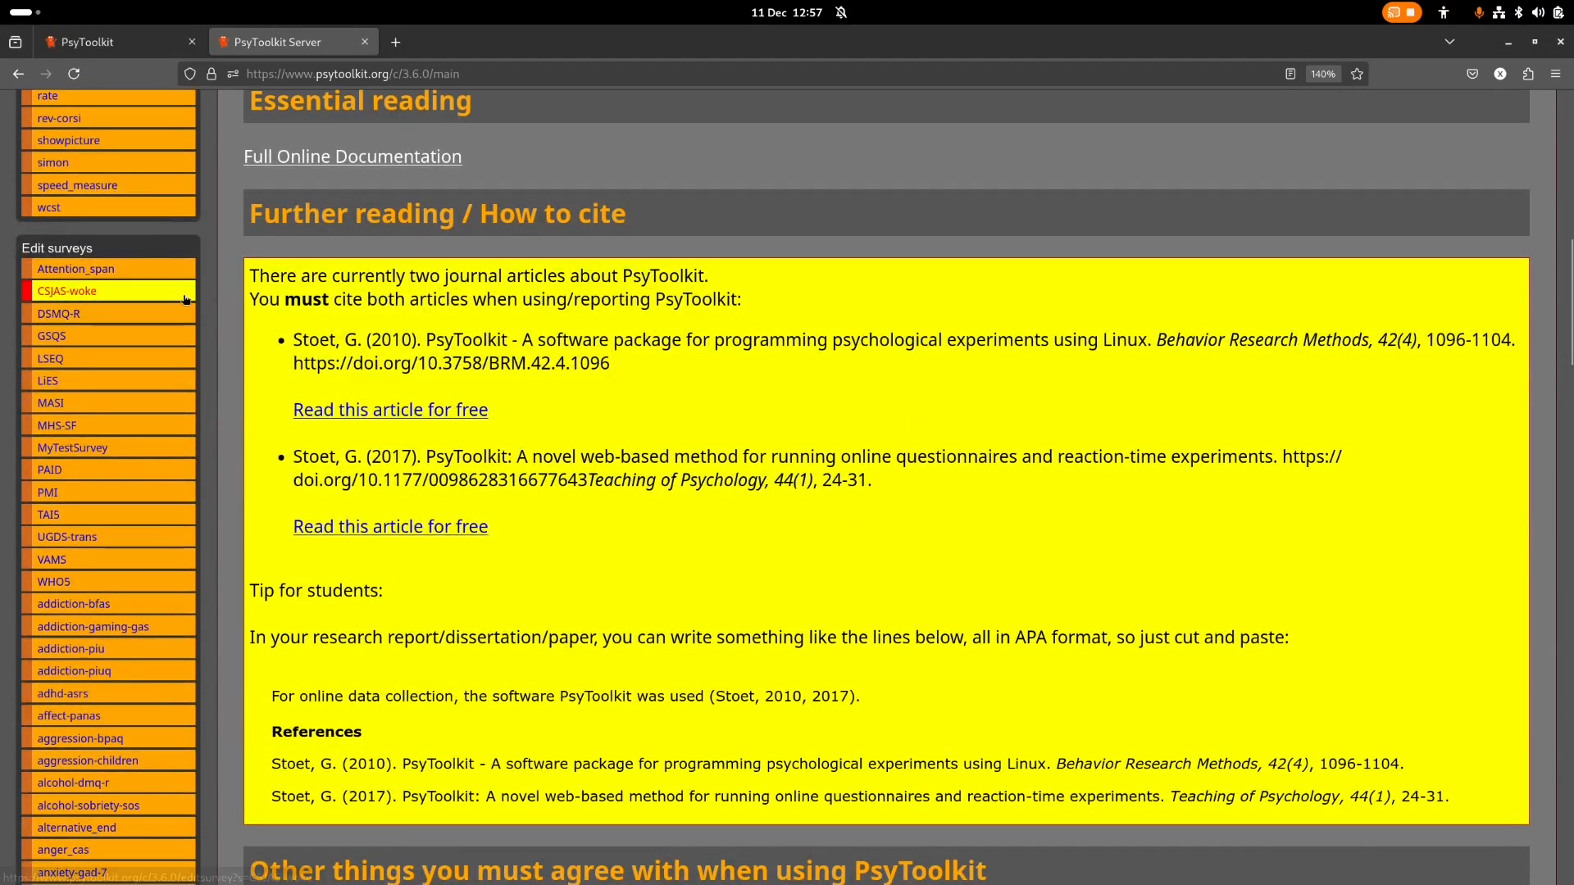
{"action": "left_click", "coordinate": [115, 294]}
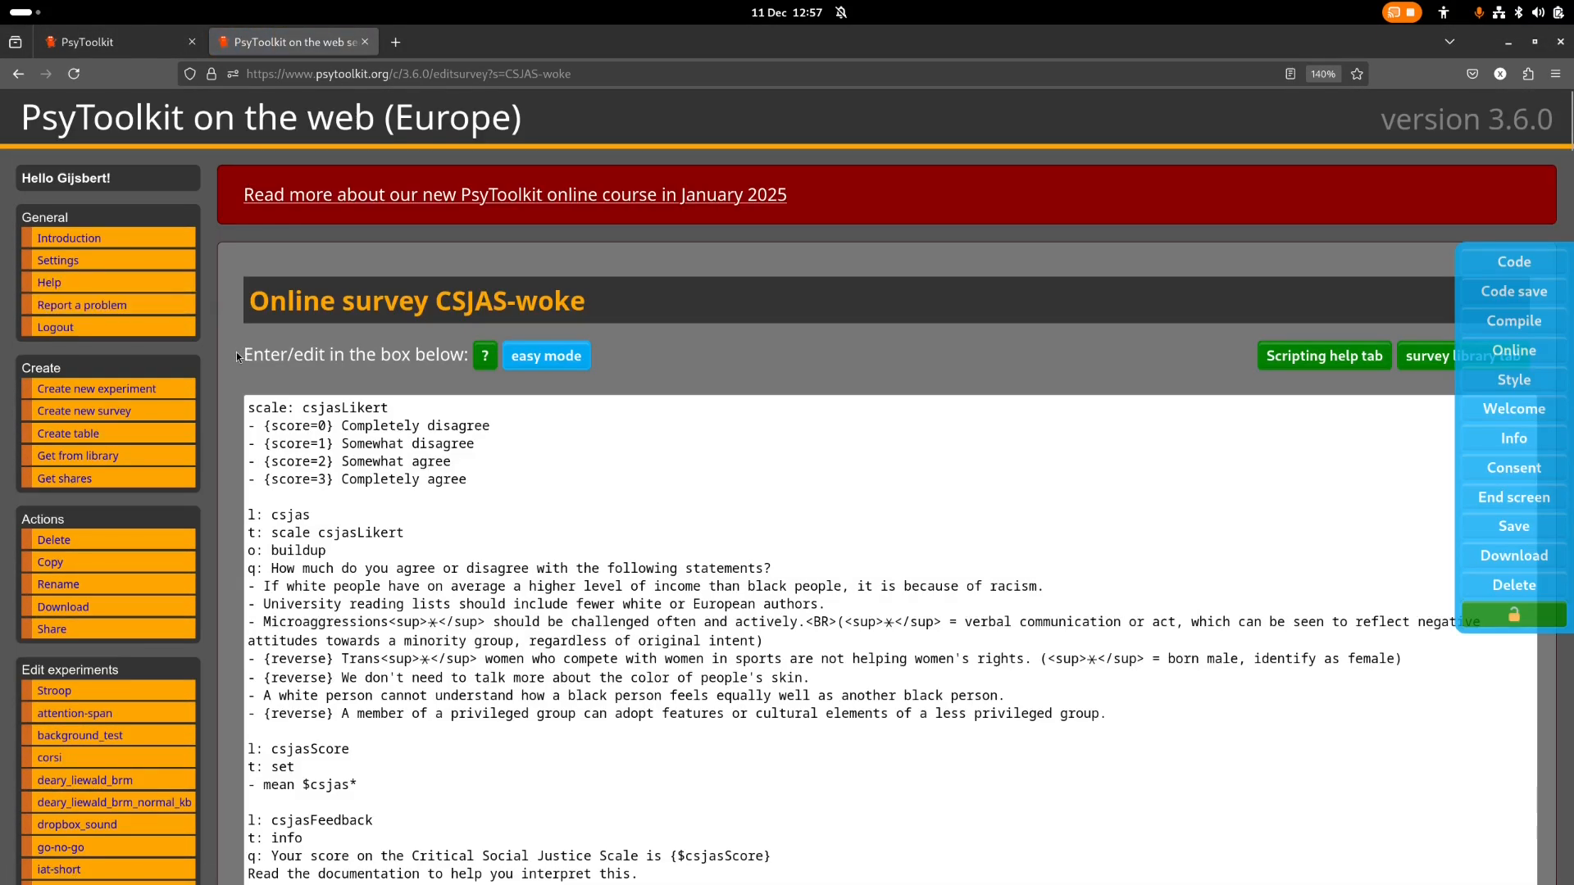
Go to the CSJAS-woke survey's participant data section and prepare the data for download
{"action": "scroll", "coordinate": [236, 353], "scroll_direction": "down", "scroll_amount": 3}
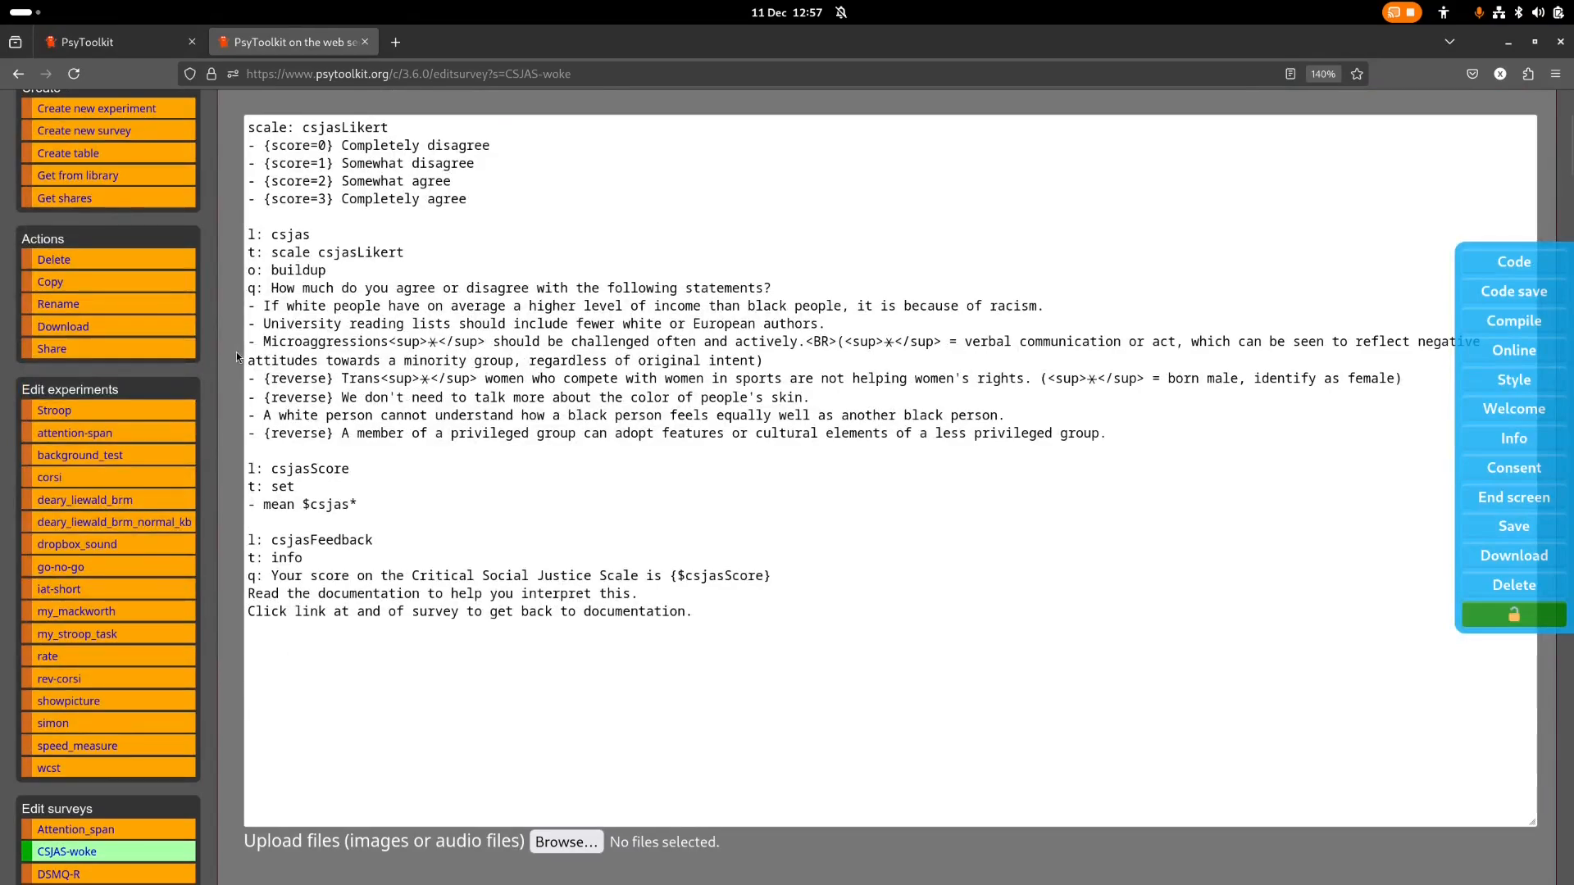
{"action": "left_click", "coordinate": [1509, 559]}
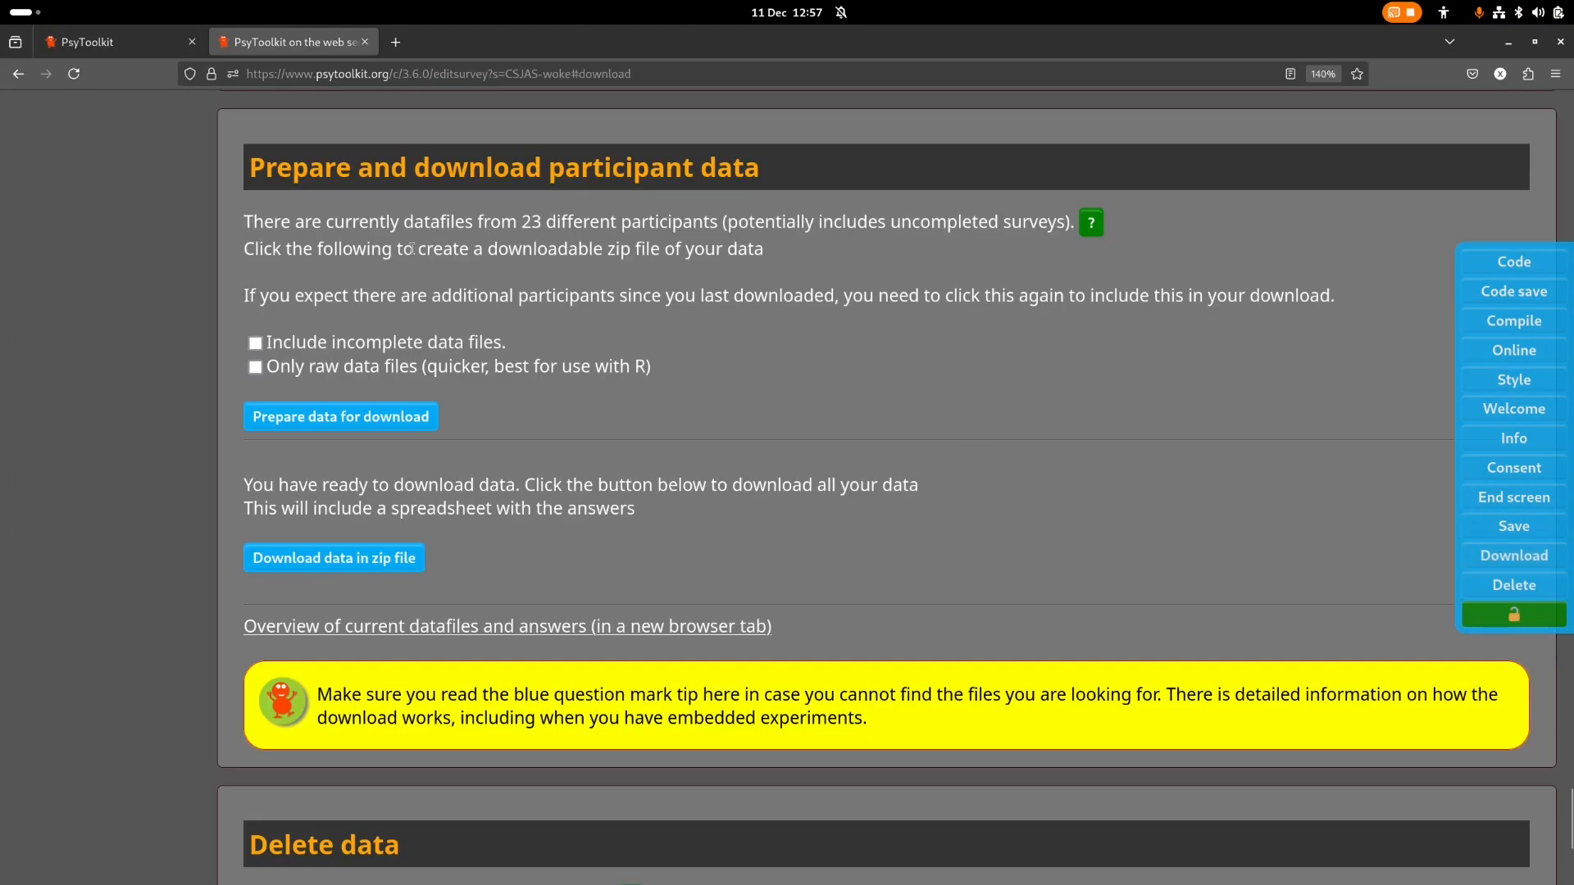
{"action": "left_click_drag", "start_coordinate": [244, 221], "coordinate": [1046, 243]}
{"action": "left_click", "coordinate": [1006, 255]}
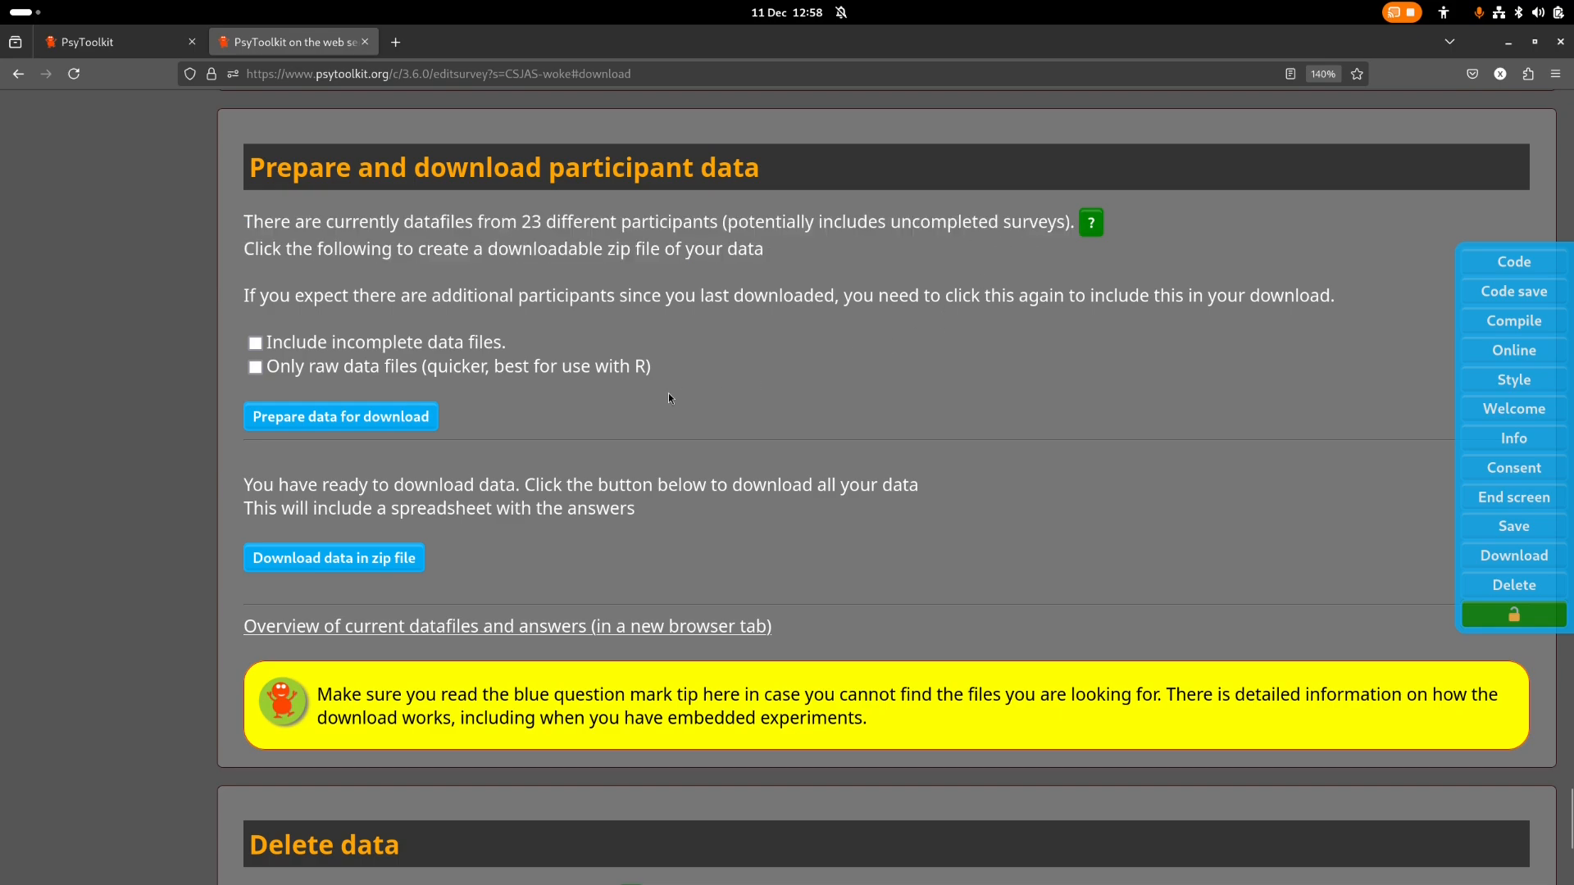
{"action": "left_click", "coordinate": [336, 421]}
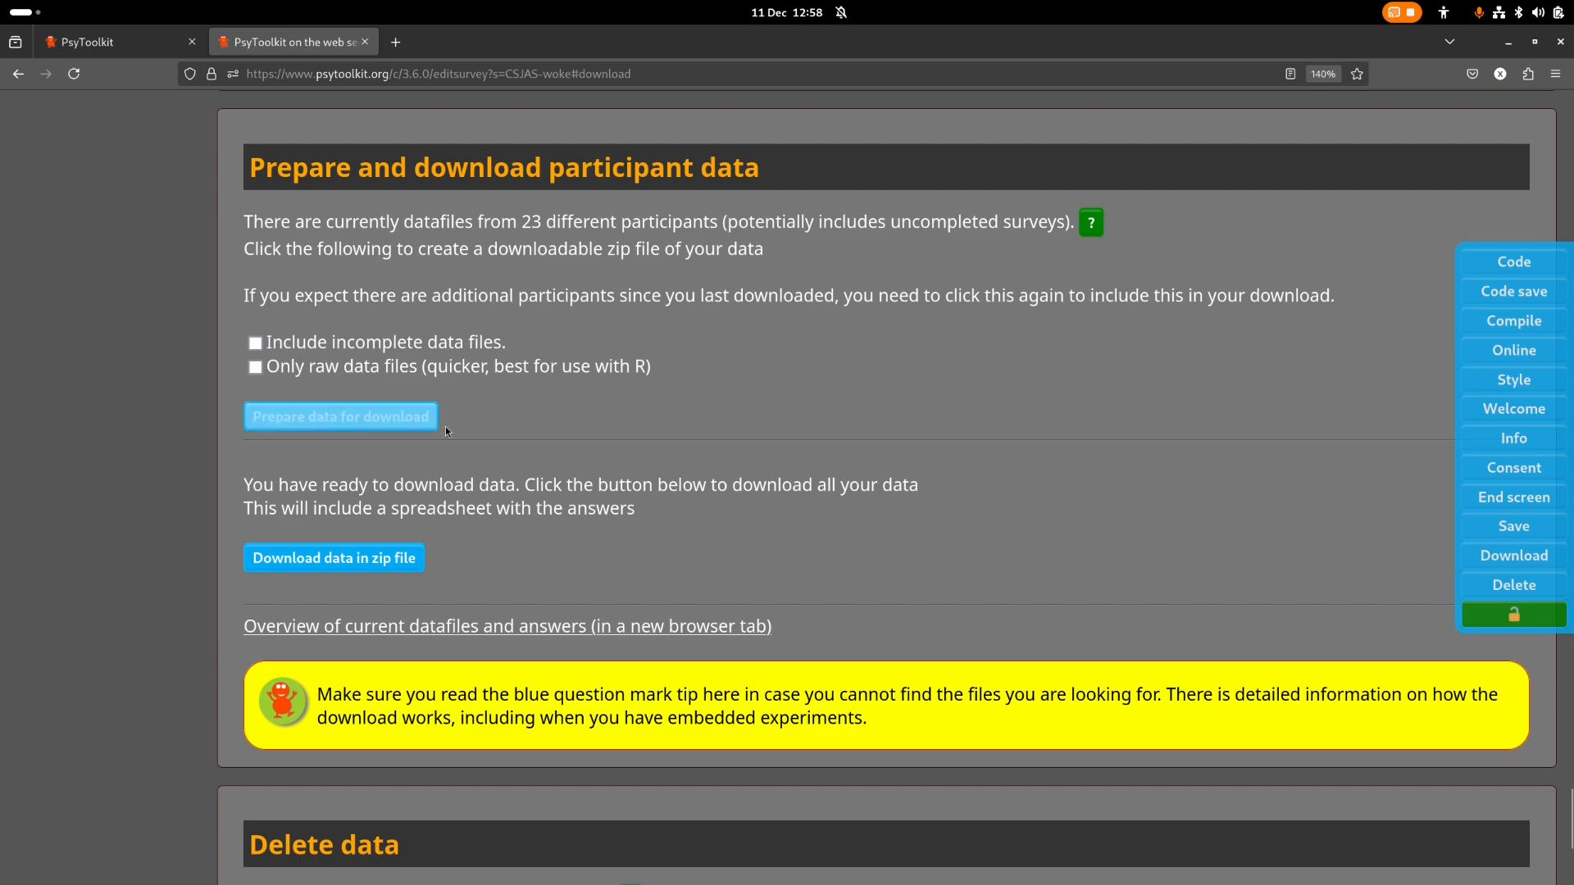
{"action": "left_click", "coordinate": [400, 423]}
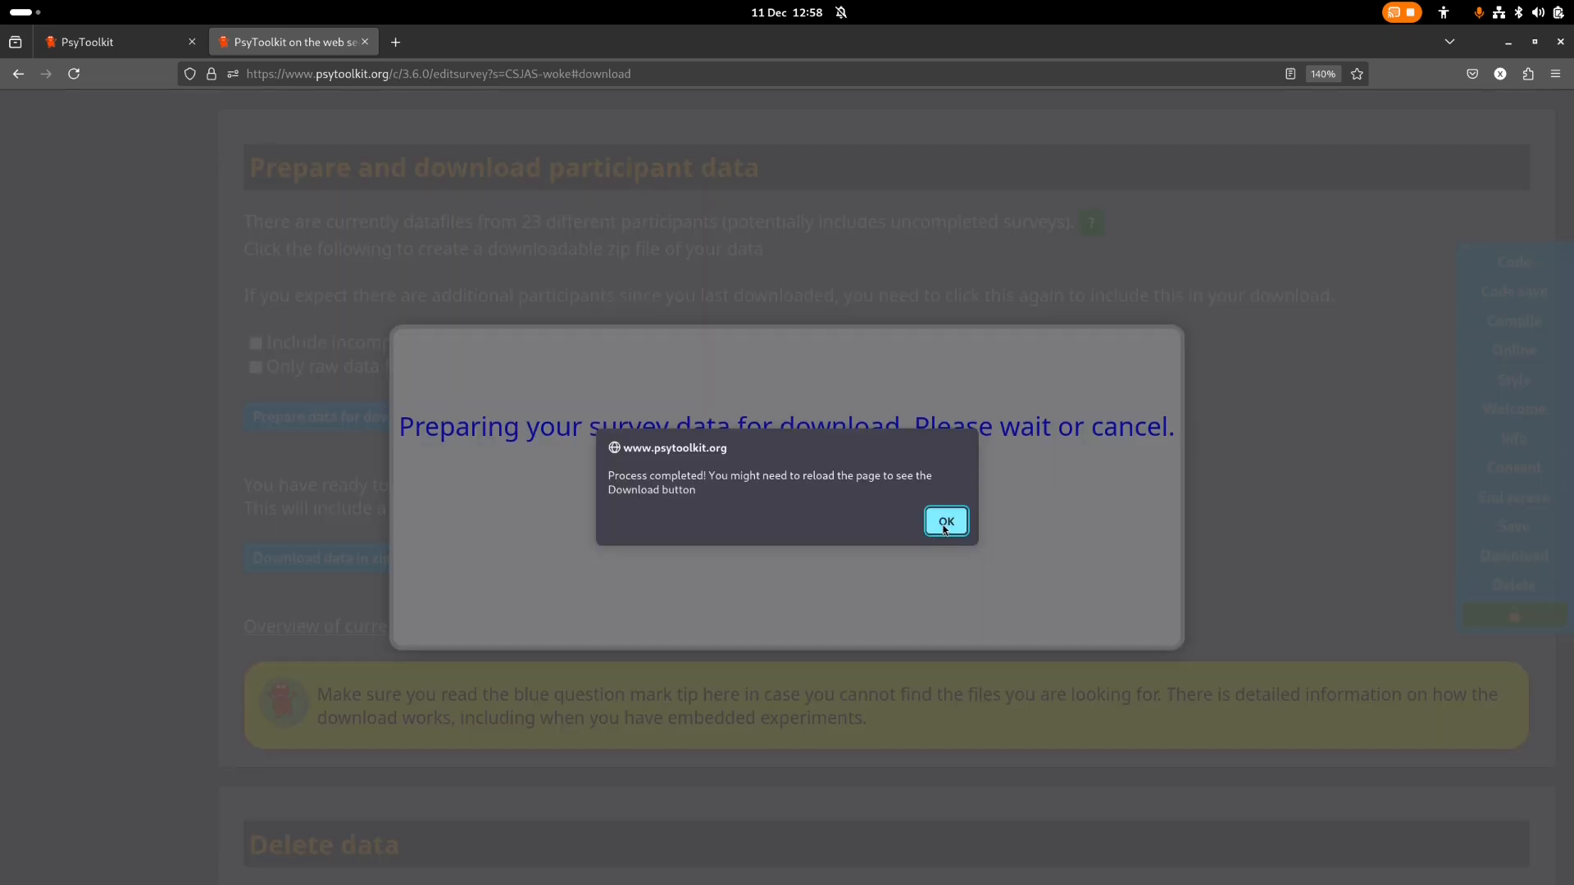
{"action": "left_click", "coordinate": [940, 520]}
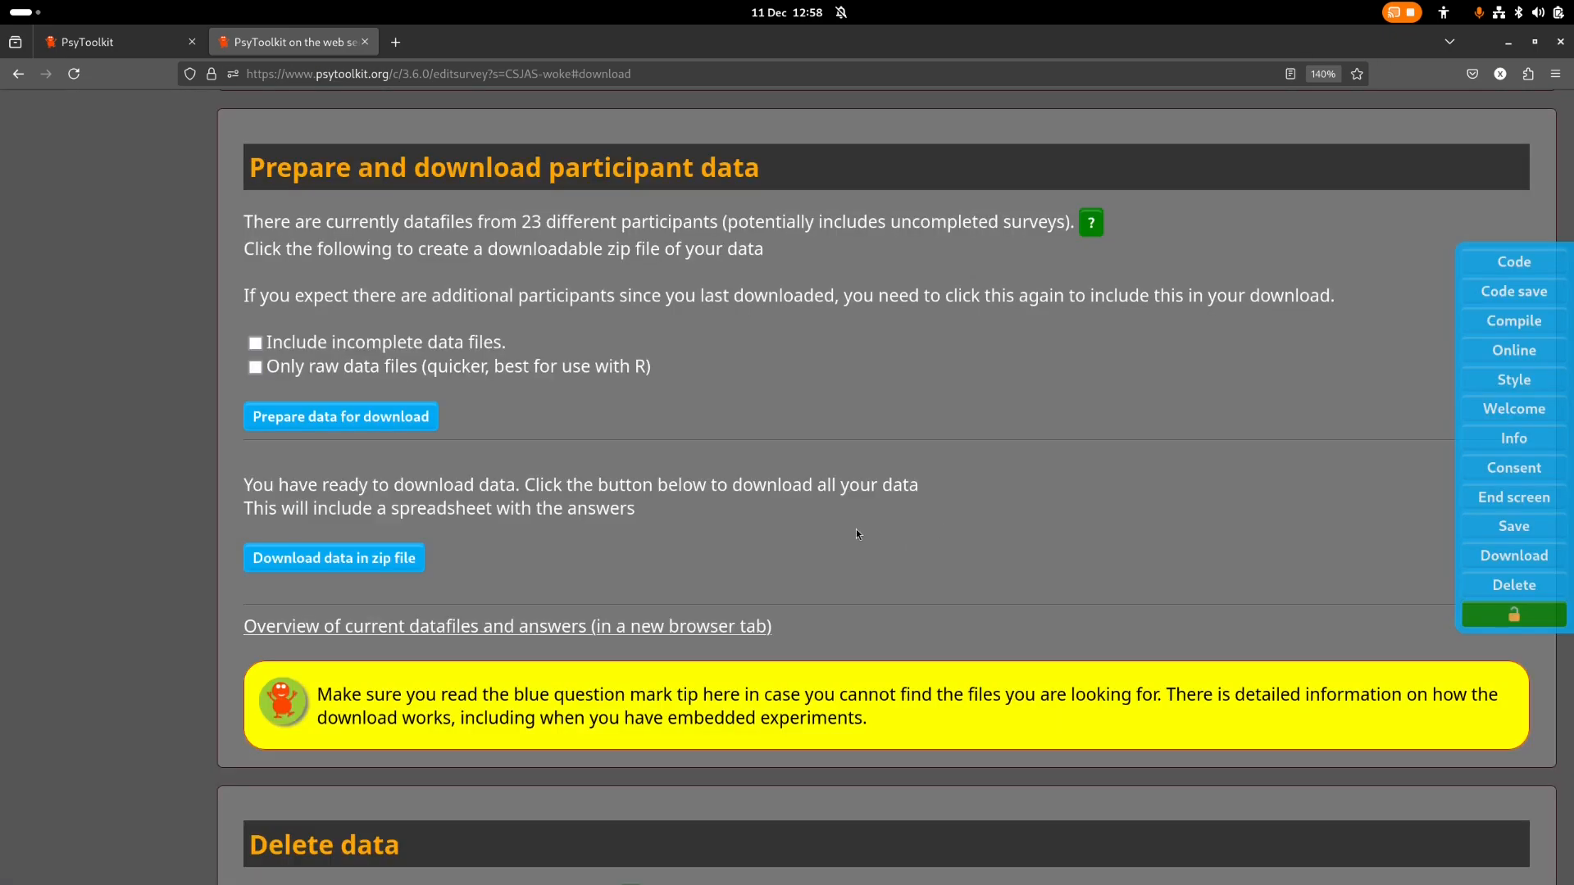
View the overview of current datafiles and answers, and return to the survey's data download section
{"action": "left_click", "coordinate": [401, 559]}
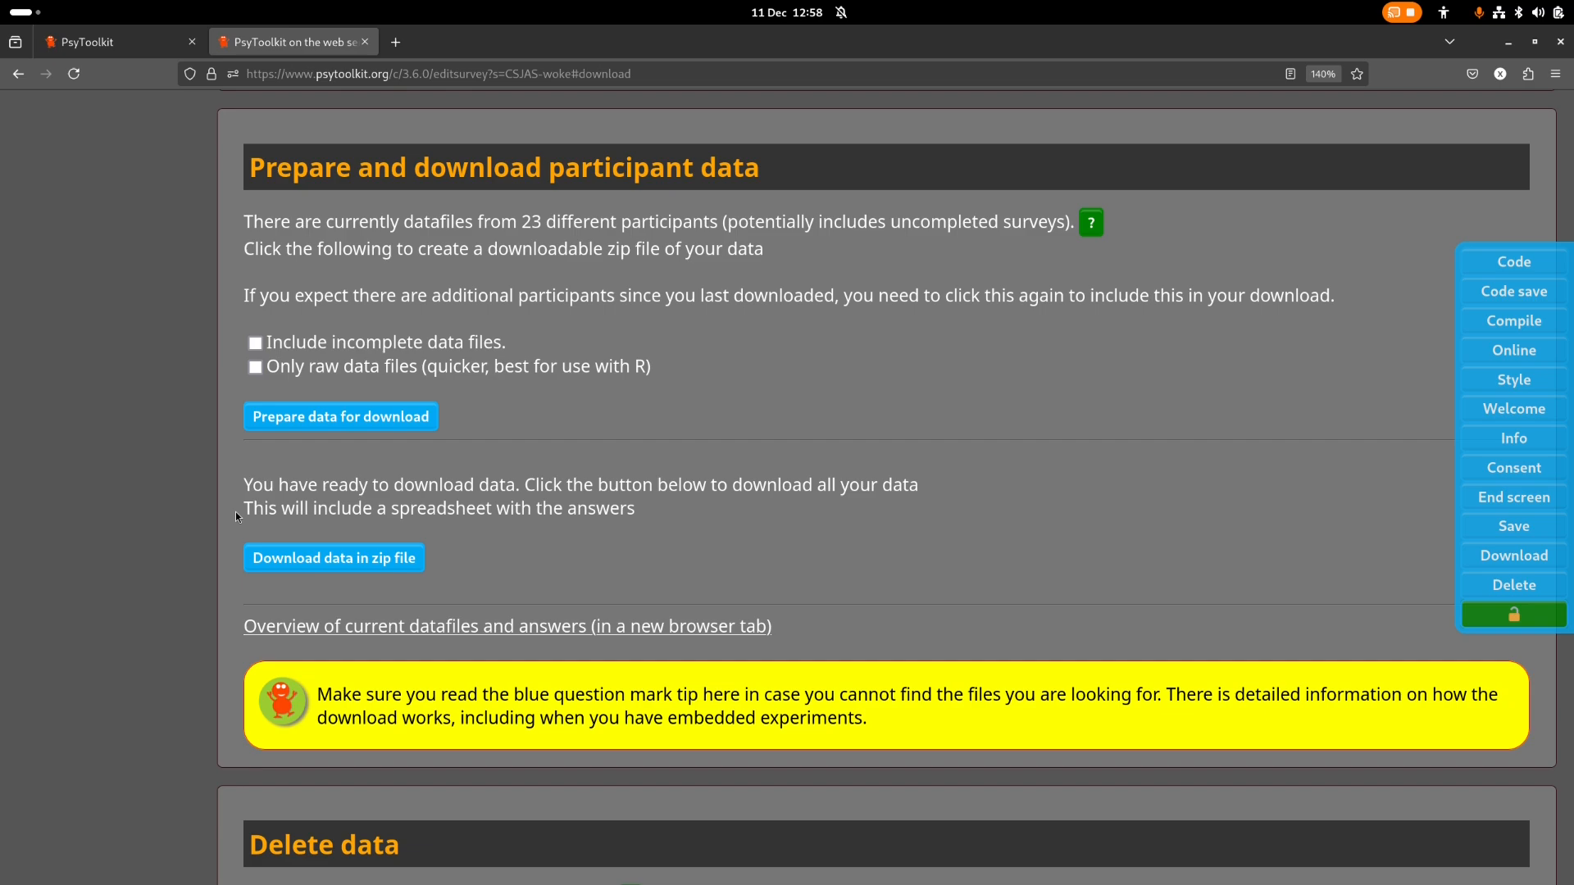
{"action": "left_click", "coordinate": [354, 628]}
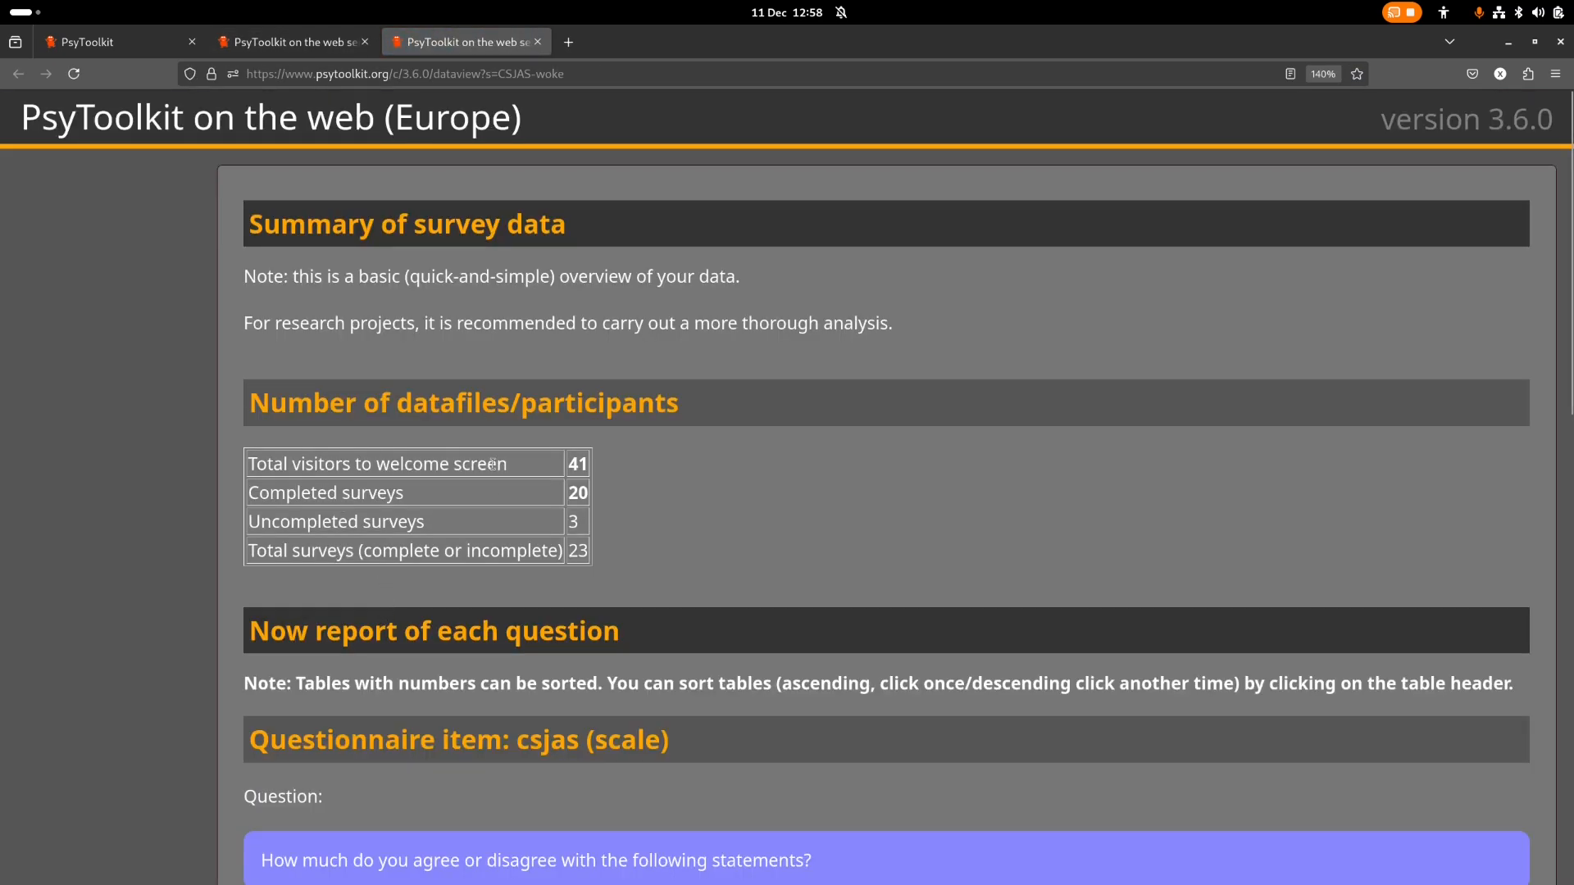
{"action": "left_click", "coordinate": [258, 51]}
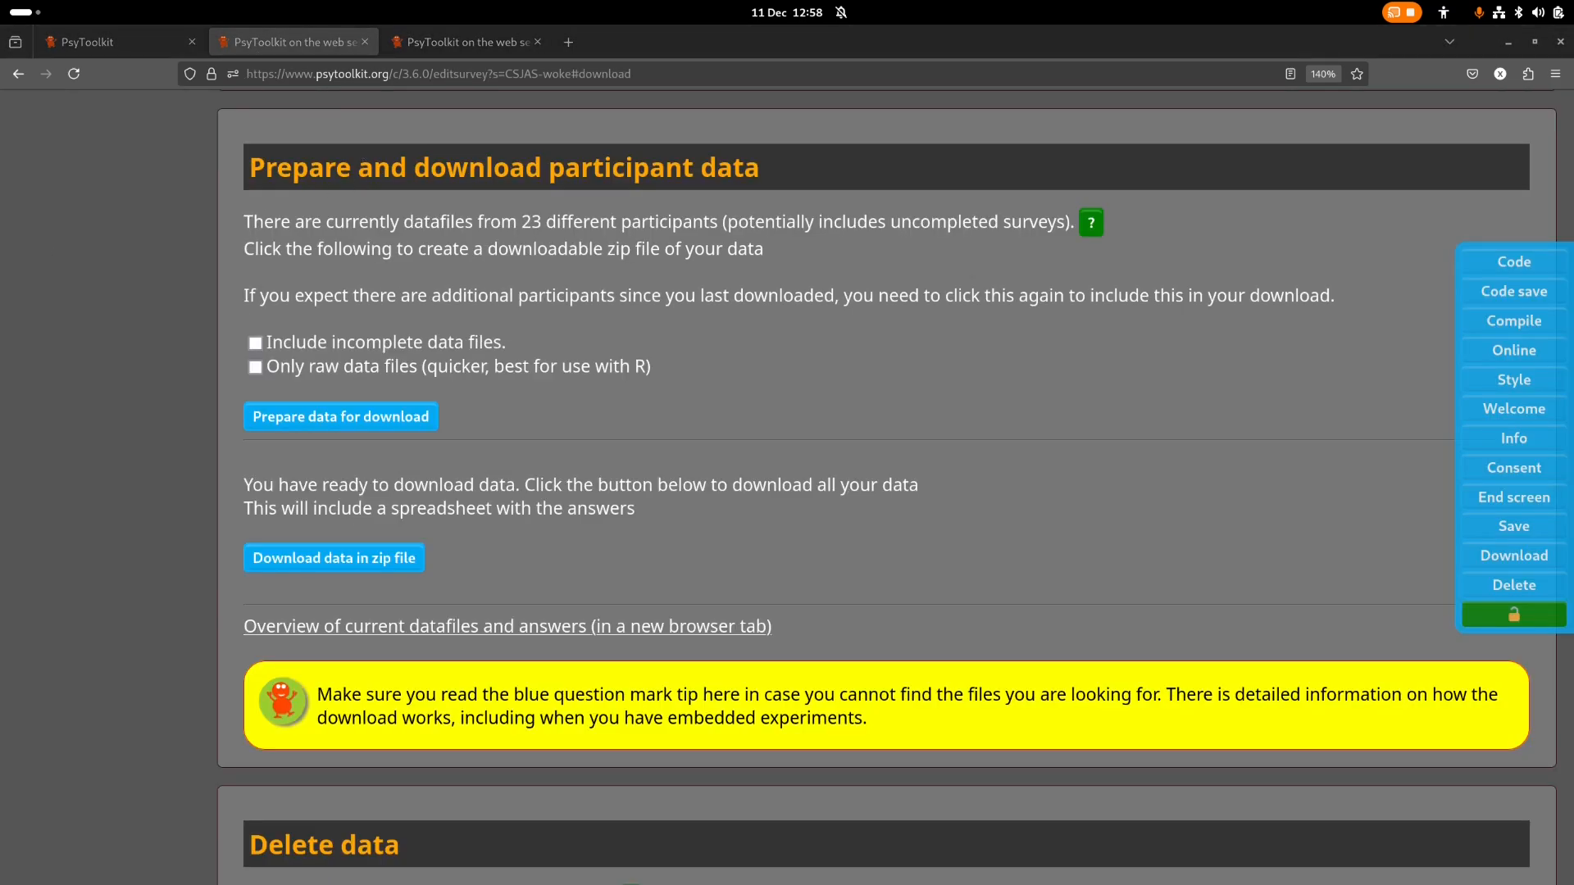
{"action": "left_click", "coordinate": [382, 420]}
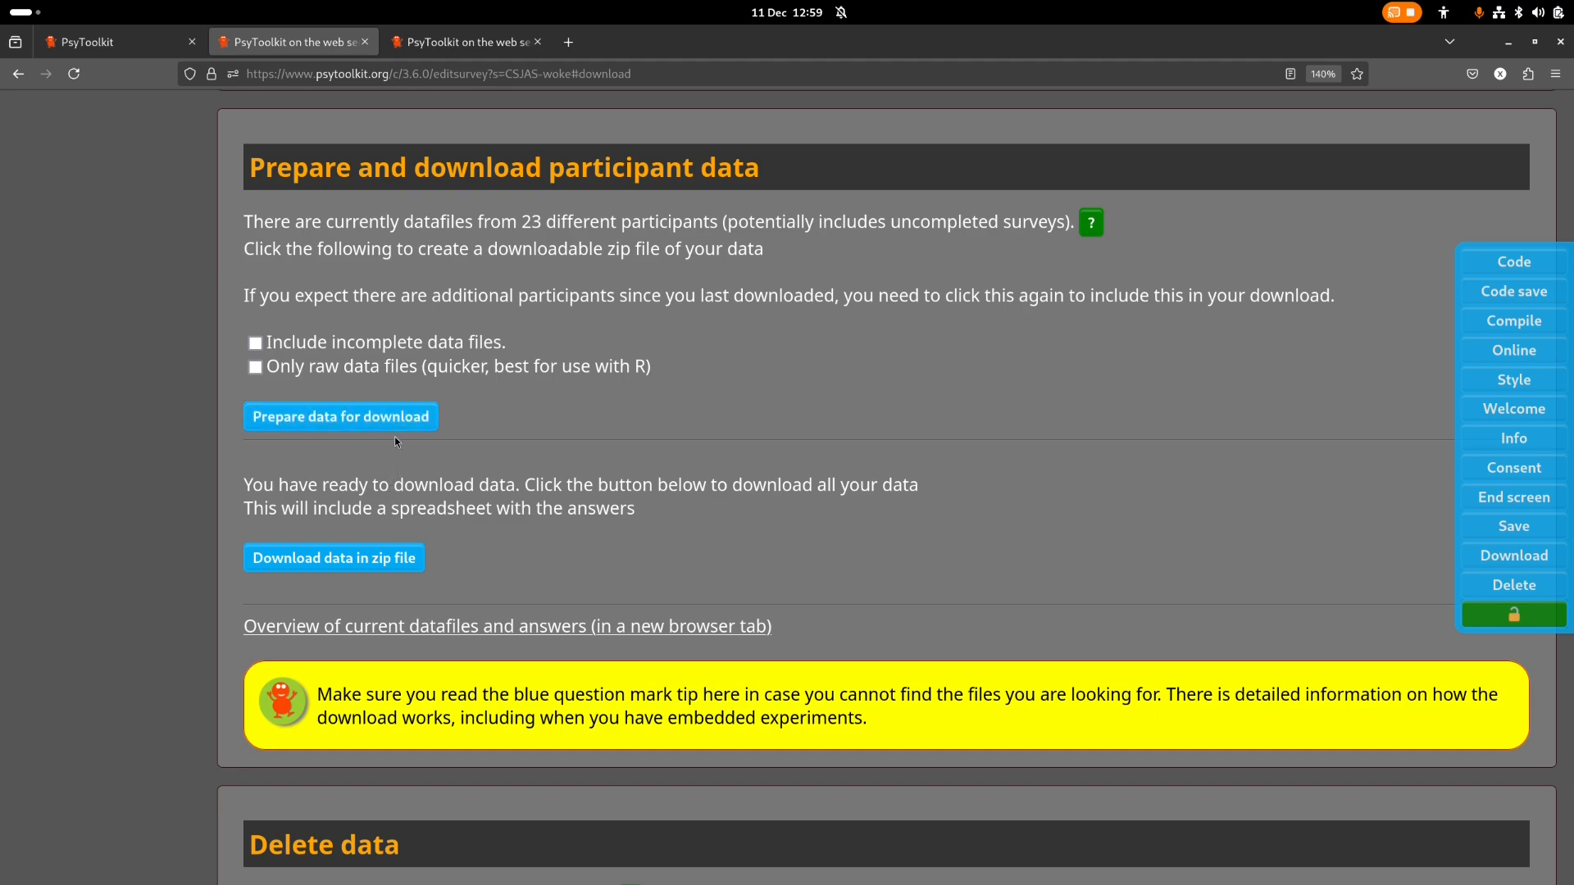
{"action": "left_click", "coordinate": [409, 420]}
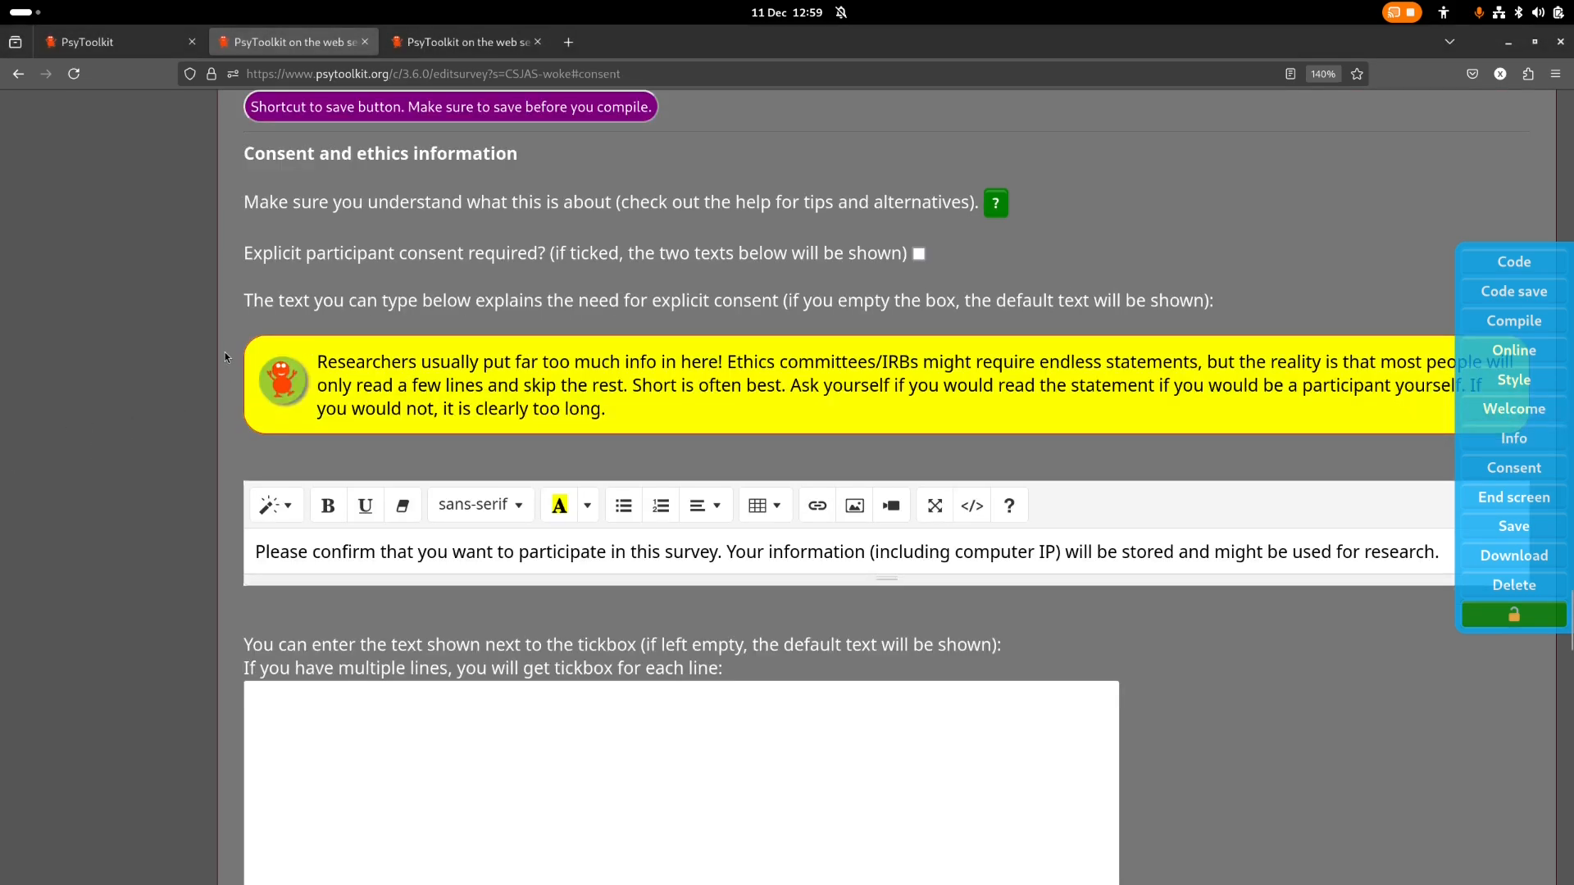
Adjust the height of the "About this survey" text box so it is taller than its two lines of text
{"action": "scroll", "coordinate": [225, 351], "scroll_direction": "up", "scroll_amount": 15}
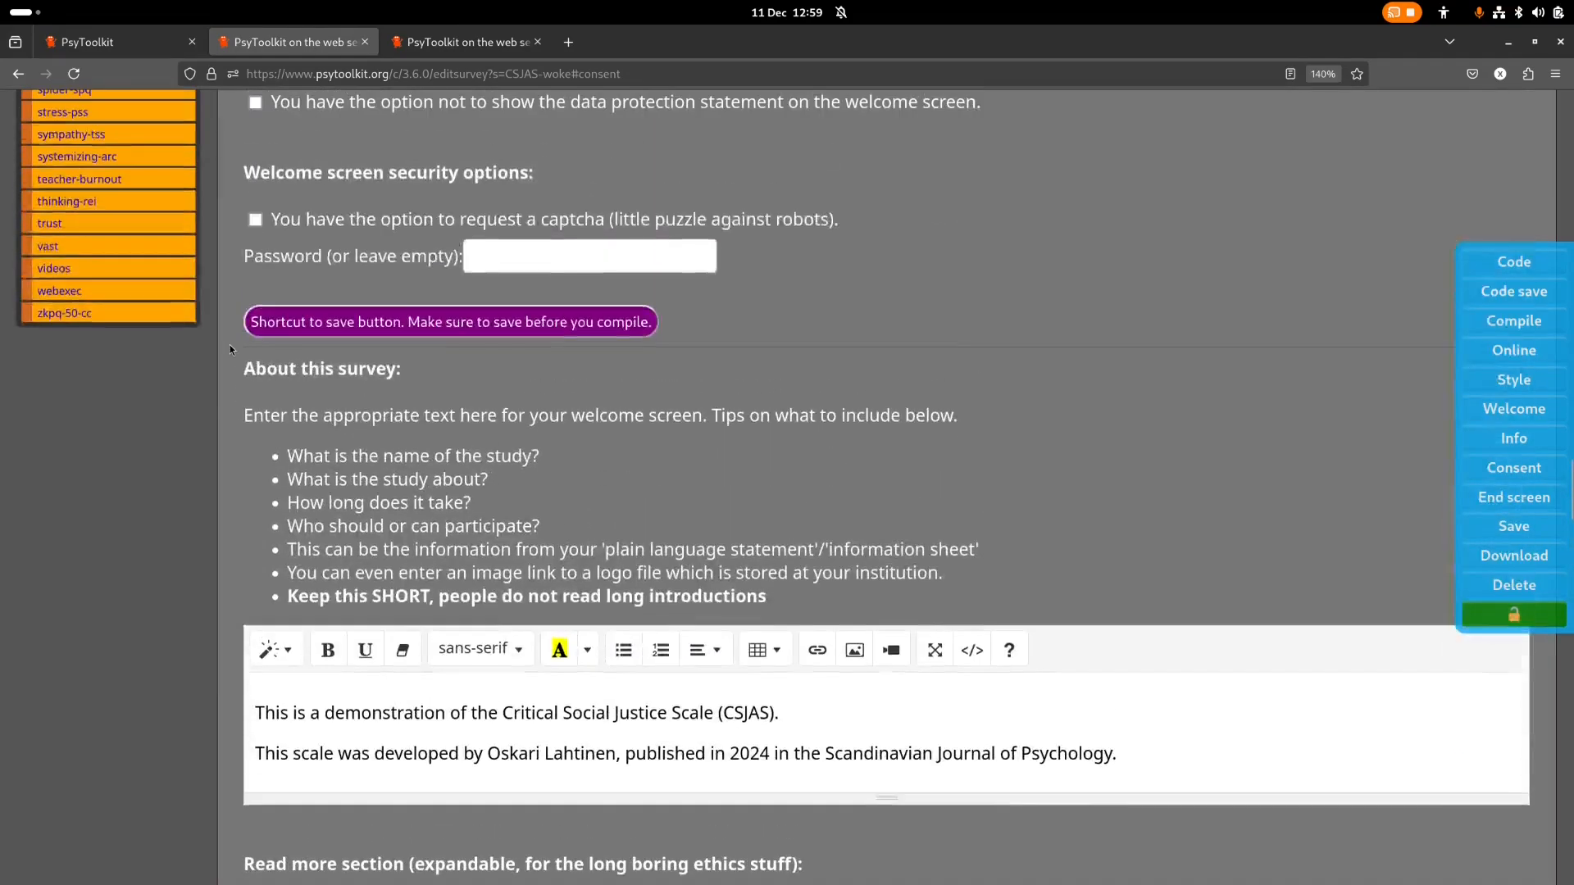
{"action": "scroll", "coordinate": [230, 350], "scroll_direction": "up", "scroll_amount": 5}
{"action": "scroll", "coordinate": [230, 344], "scroll_direction": "down", "scroll_amount": 10}
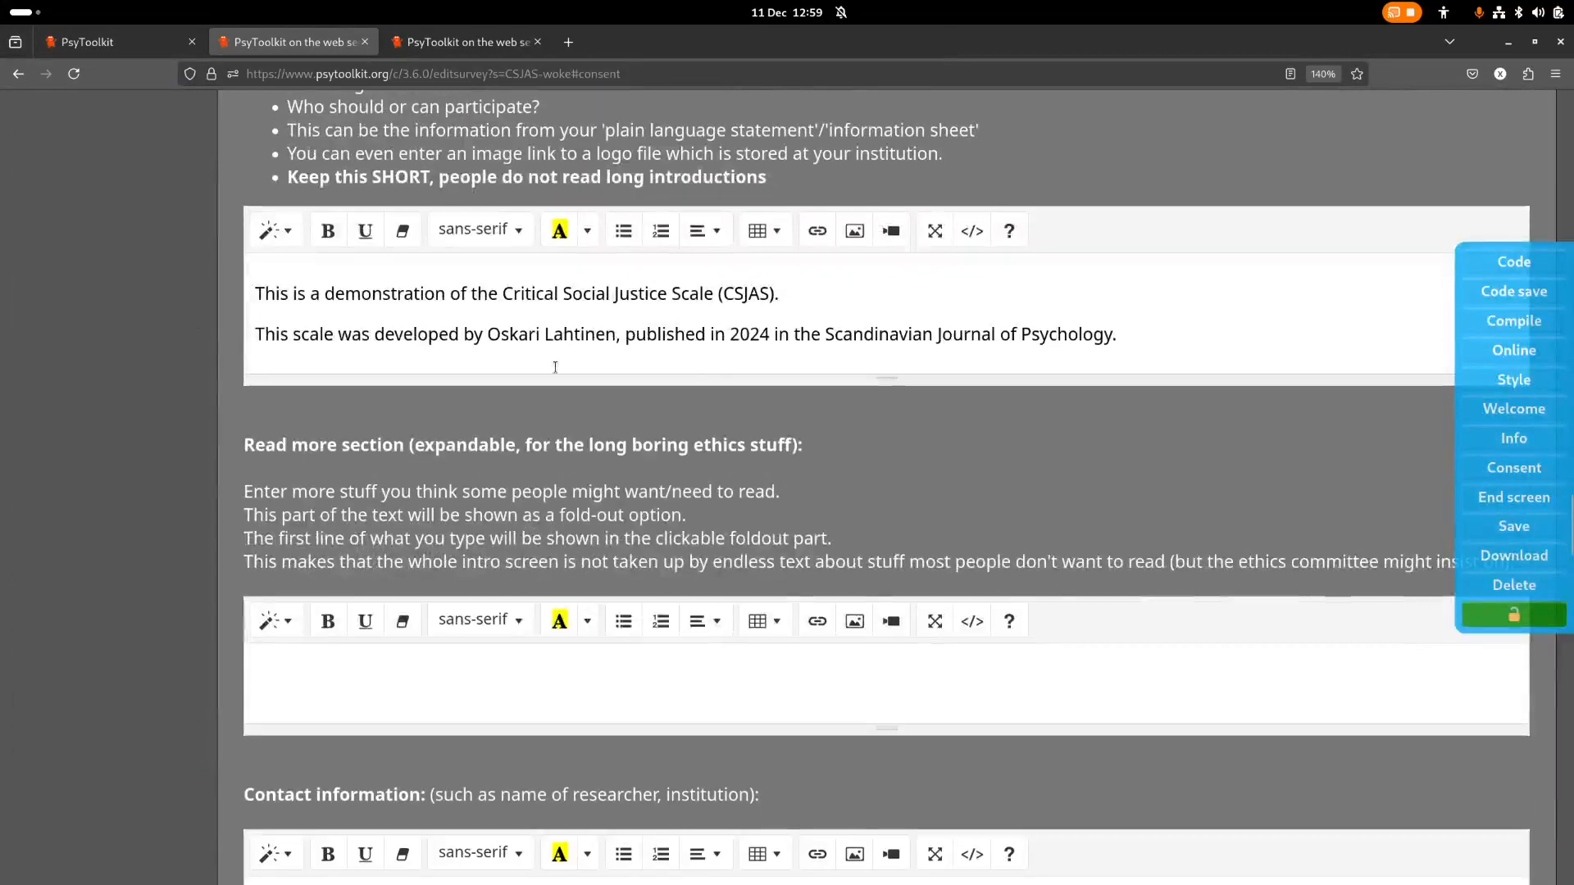
{"action": "left_click_drag", "start_coordinate": [877, 378], "coordinate": [881, 478]}
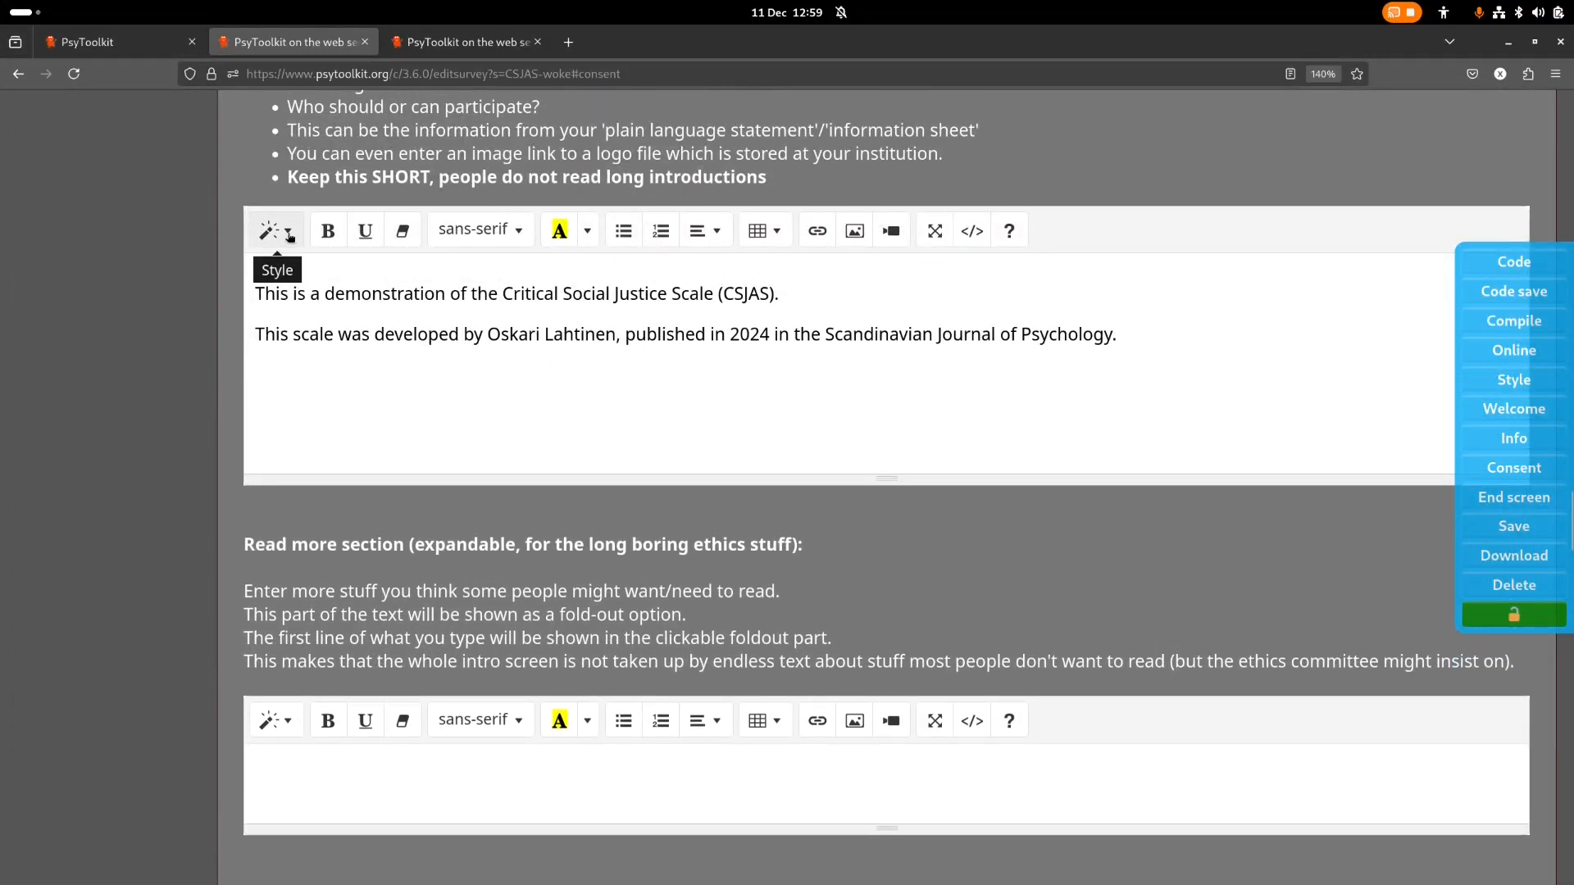
{"action": "scroll", "coordinate": [288, 237], "scroll_direction": "up", "scroll_amount": 3}
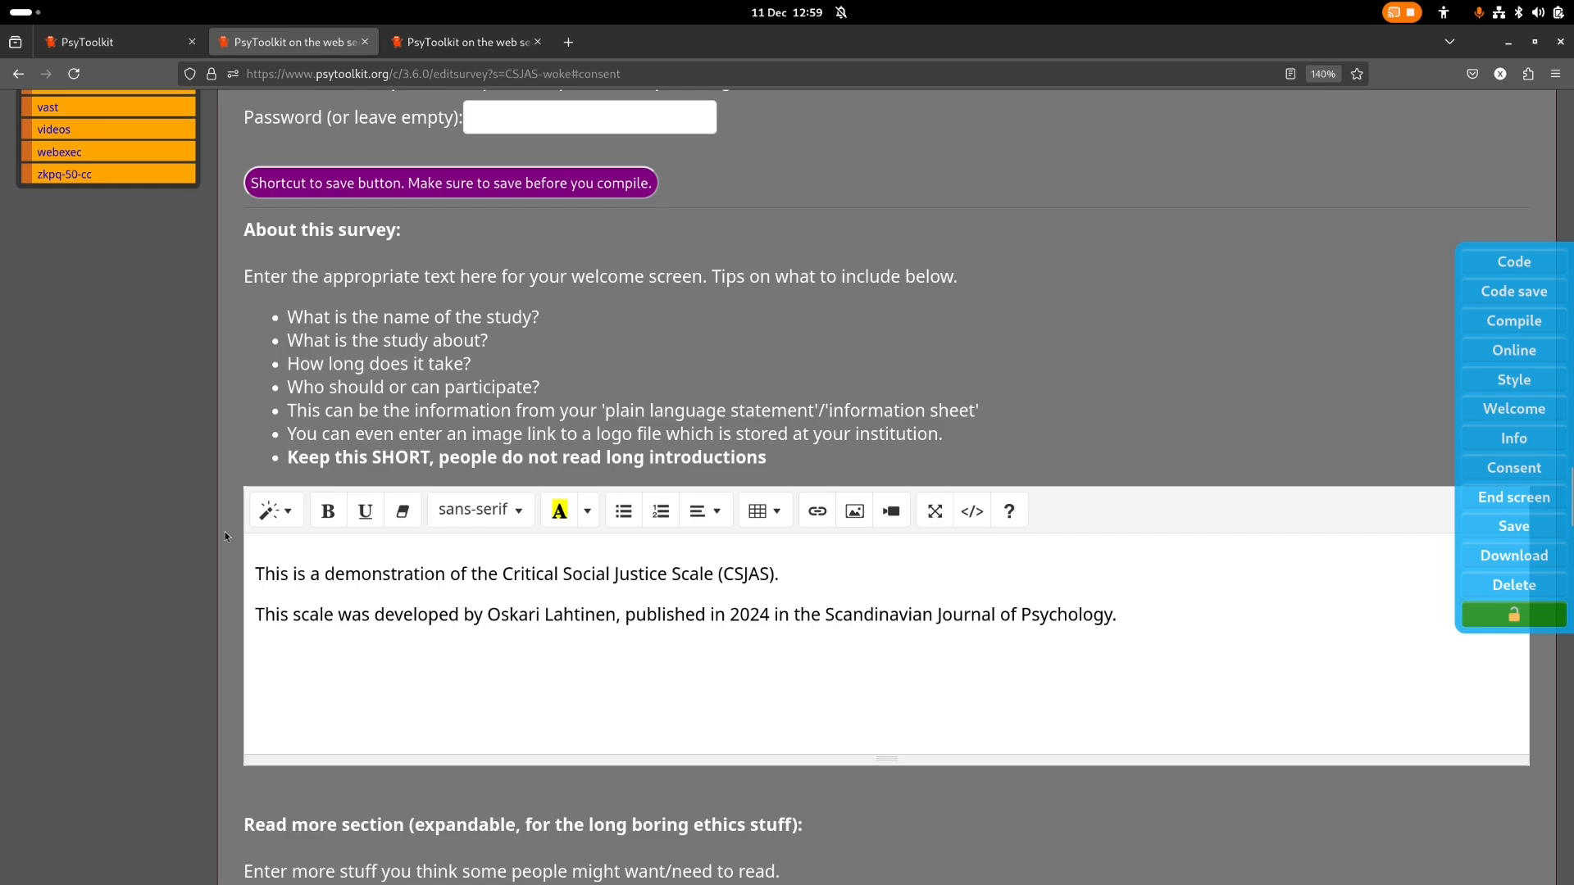
{"action": "scroll", "coordinate": [224, 535], "scroll_direction": "down", "scroll_amount": 3}
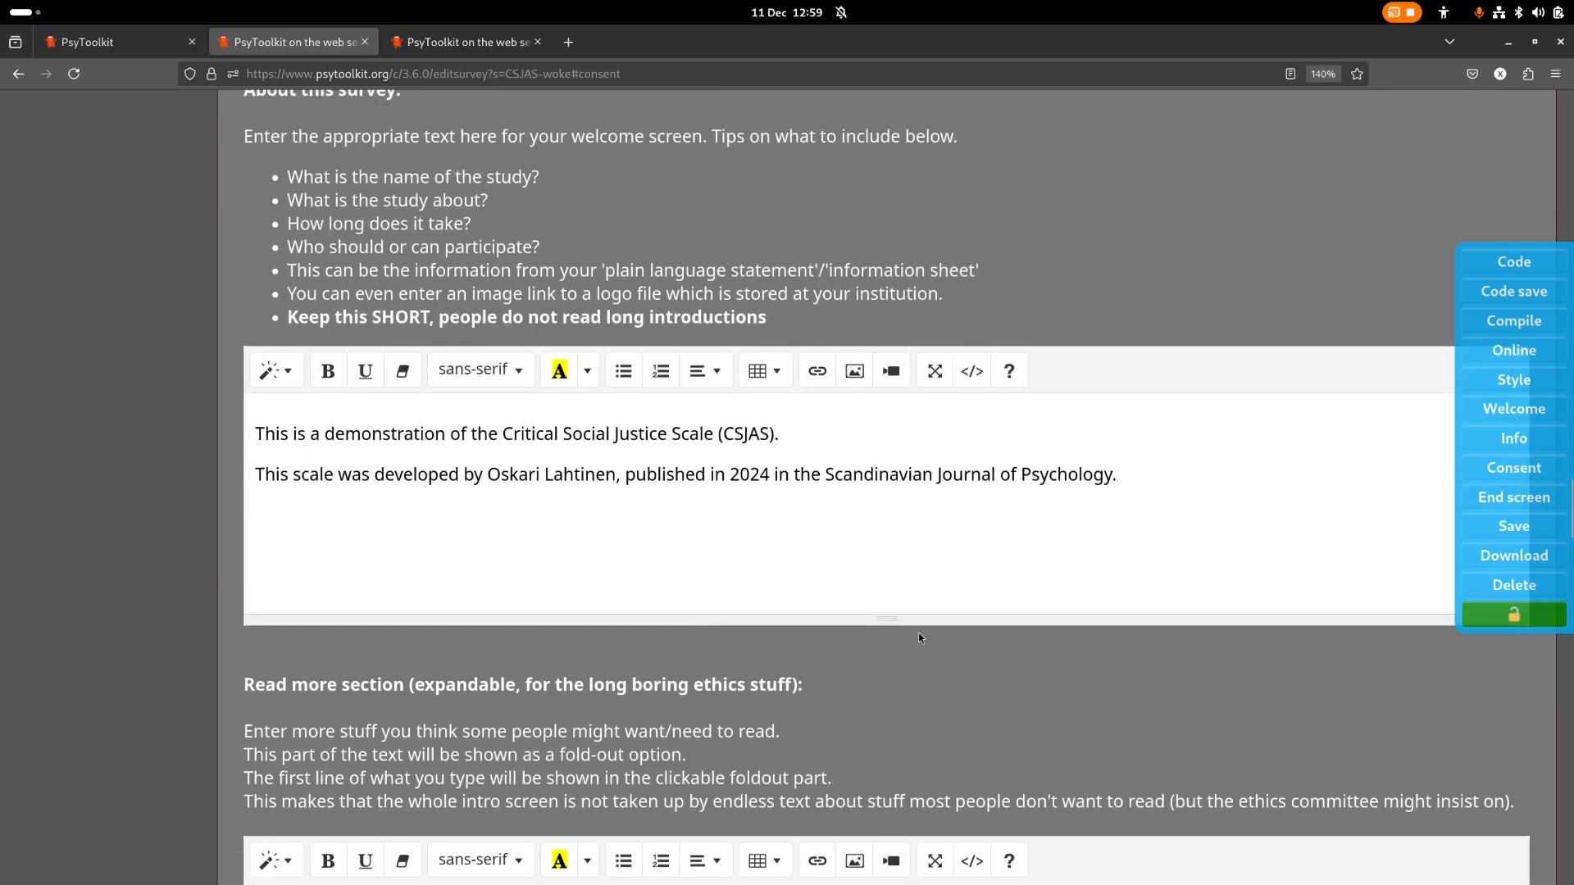
{"action": "left_click_drag", "start_coordinate": [893, 624], "coordinate": [893, 665]}
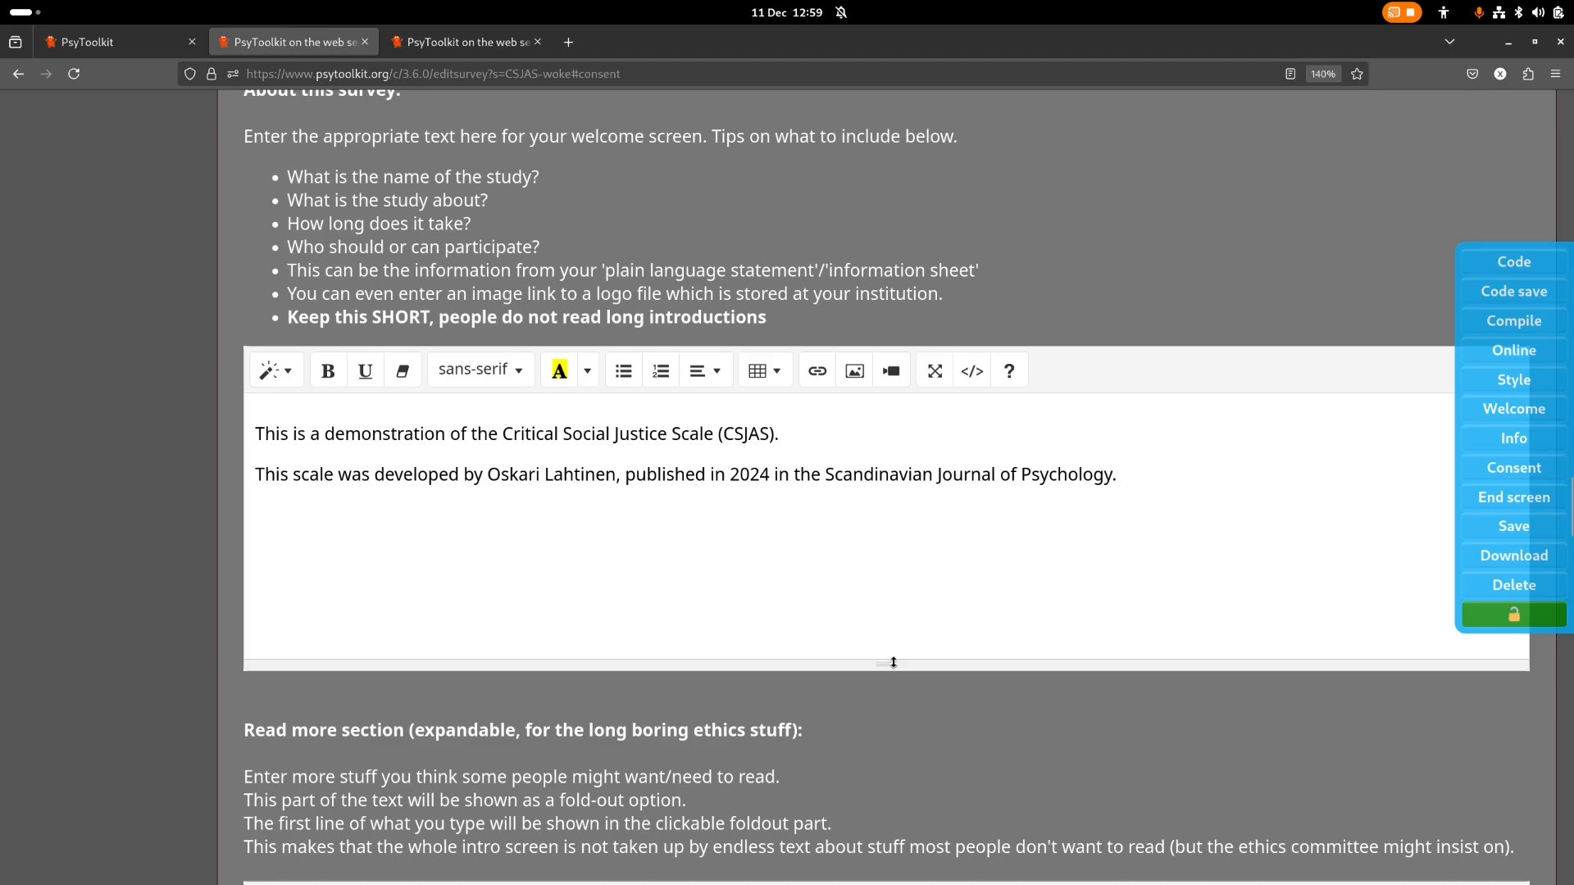
{"action": "mouse_move", "coordinate": [893, 662]}
{"action": "left_mouse_down"}
{"action": "mouse_move", "coordinate": [893, 633]}
{"action": "mouse_move", "coordinate": [902, 660]}
{"action": "left_mouse_up"}
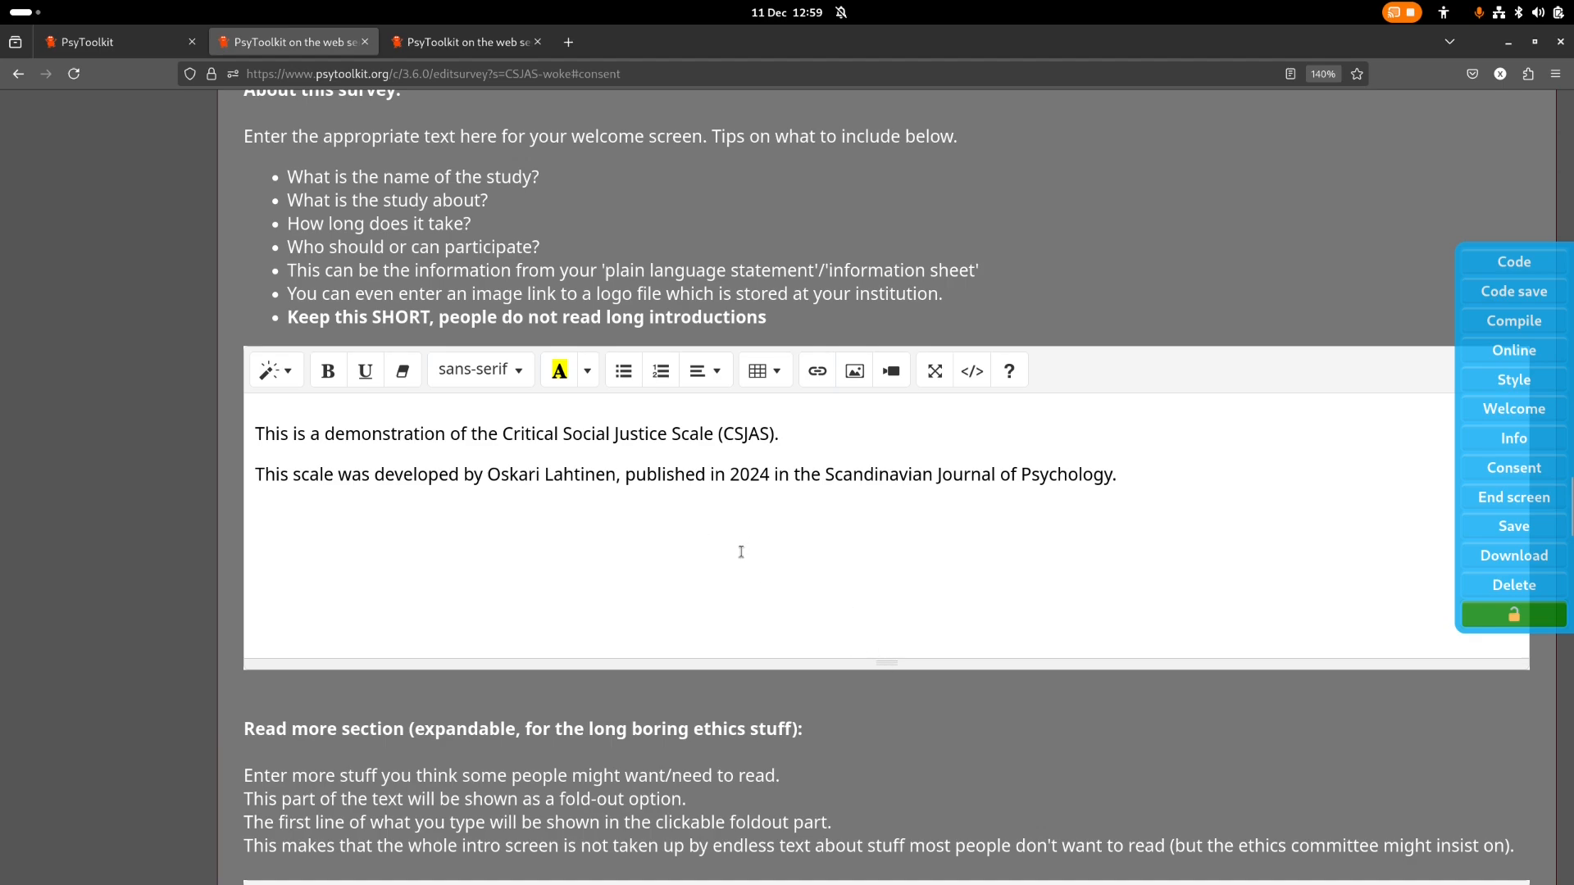
{"action": "left_click_drag", "start_coordinate": [885, 663], "coordinate": [885, 603]}
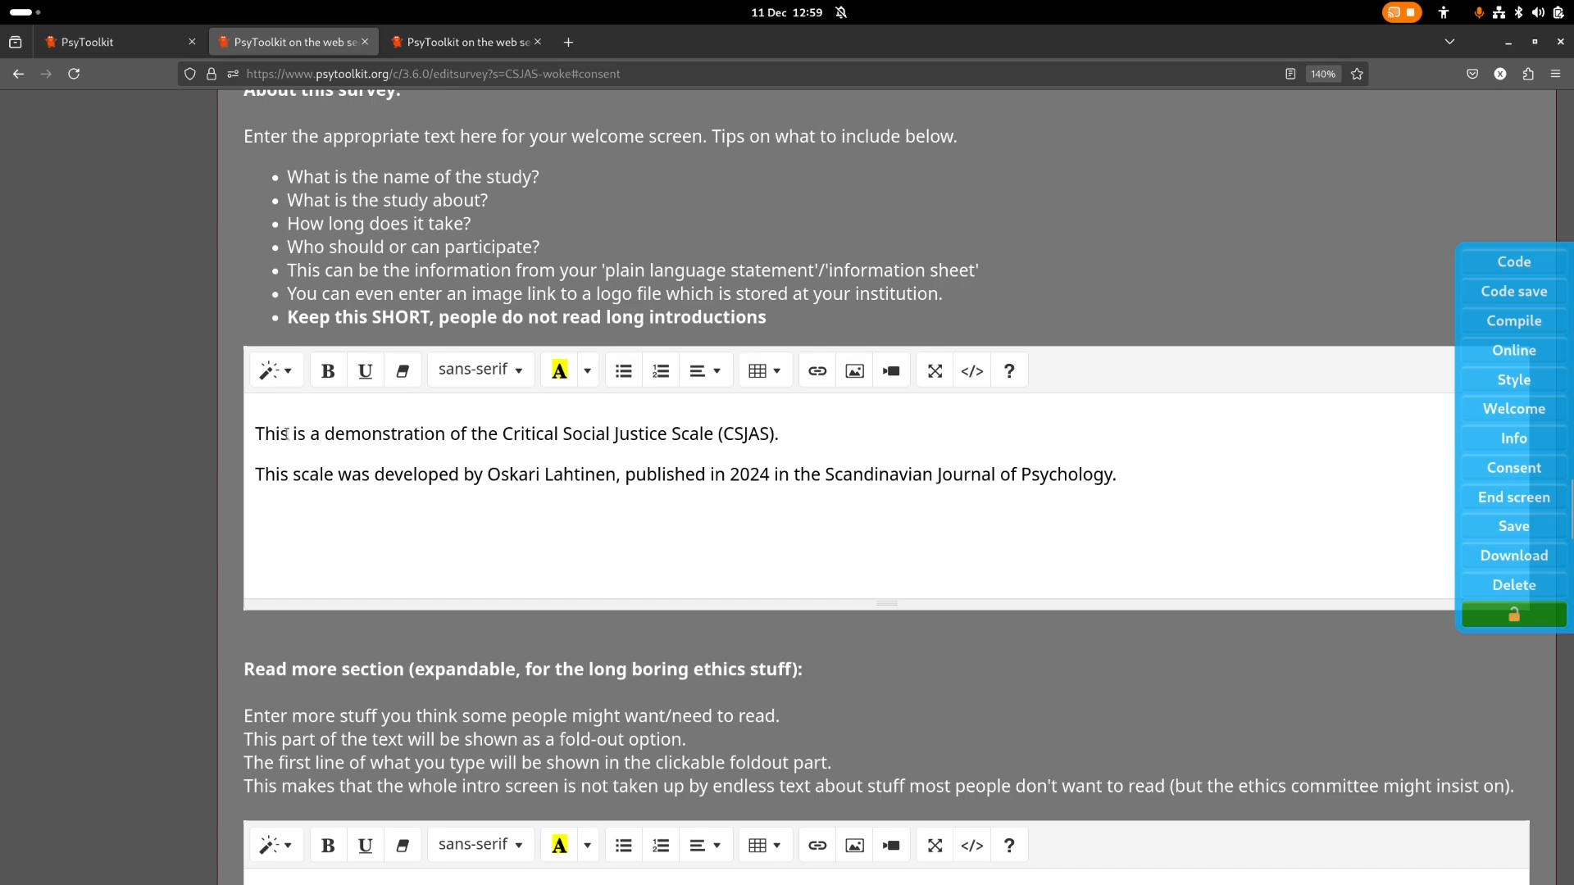
Check which heading and text styles are available for the "About this survey" text without applying one
{"action": "scroll", "coordinate": [304, 427], "scroll_direction": "up", "scroll_amount": 3}
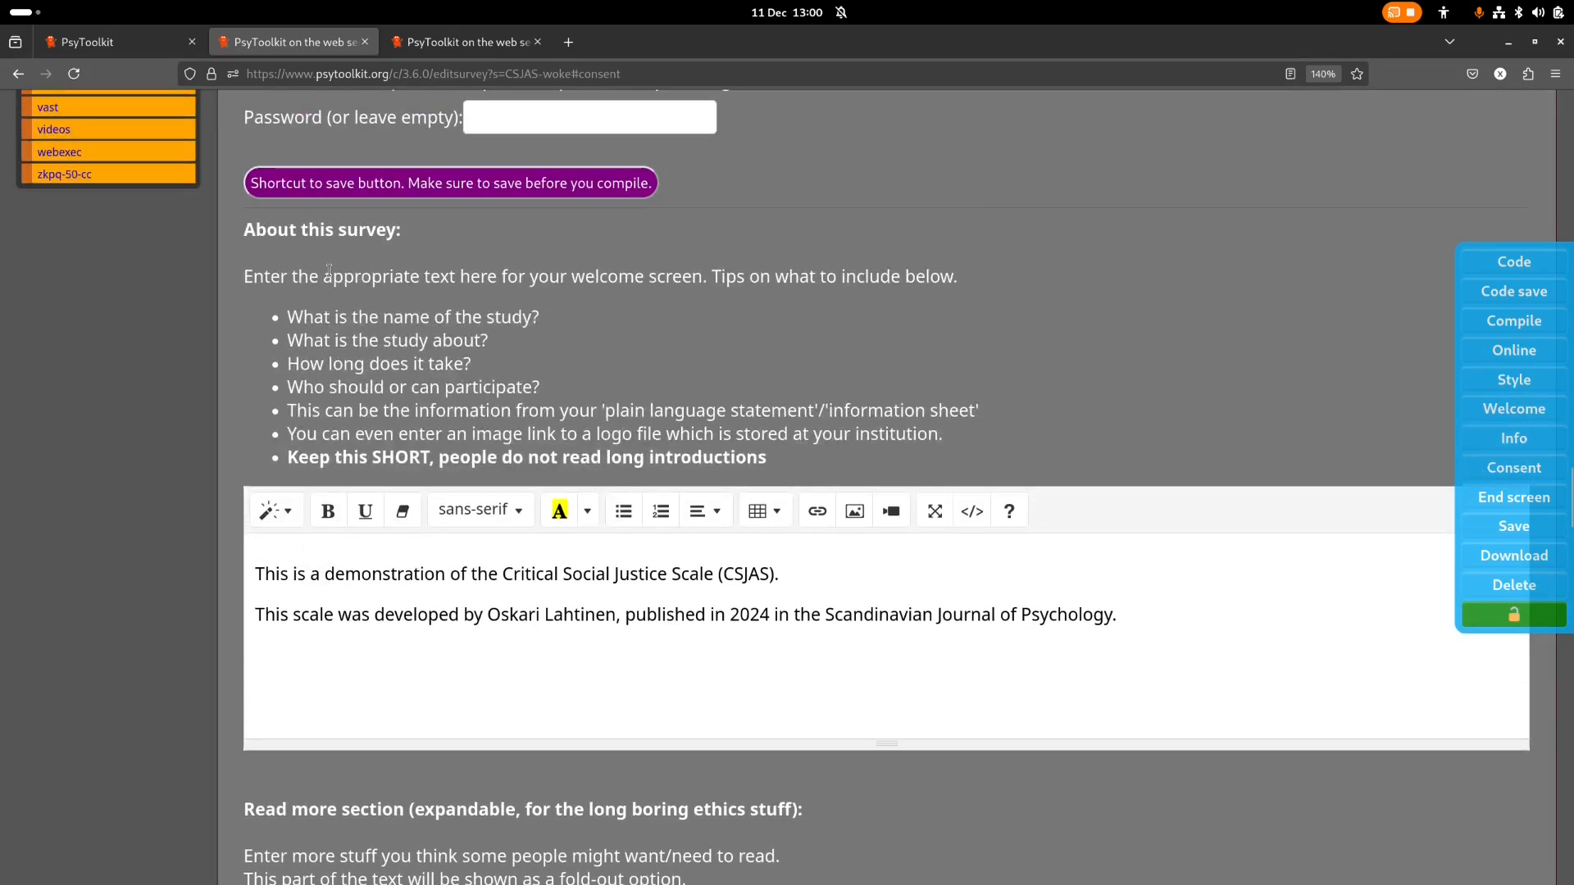
{"action": "scroll", "coordinate": [299, 277], "scroll_direction": "up", "scroll_amount": 3}
{"action": "scroll", "coordinate": [298, 278], "scroll_direction": "down", "scroll_amount": 6}
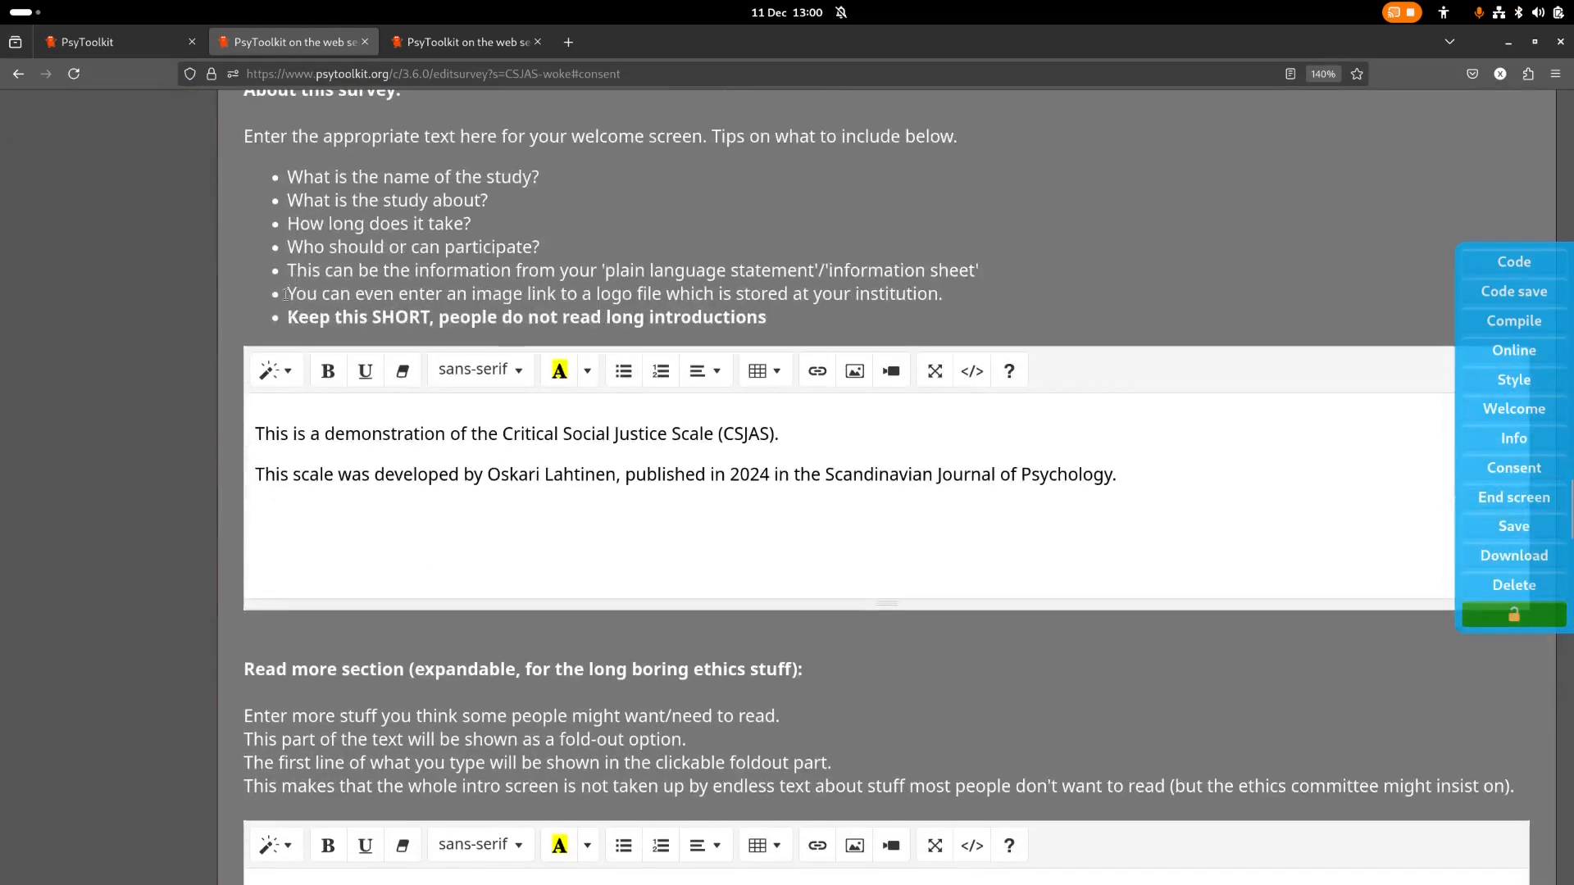
{"action": "left_click", "coordinate": [256, 430]}
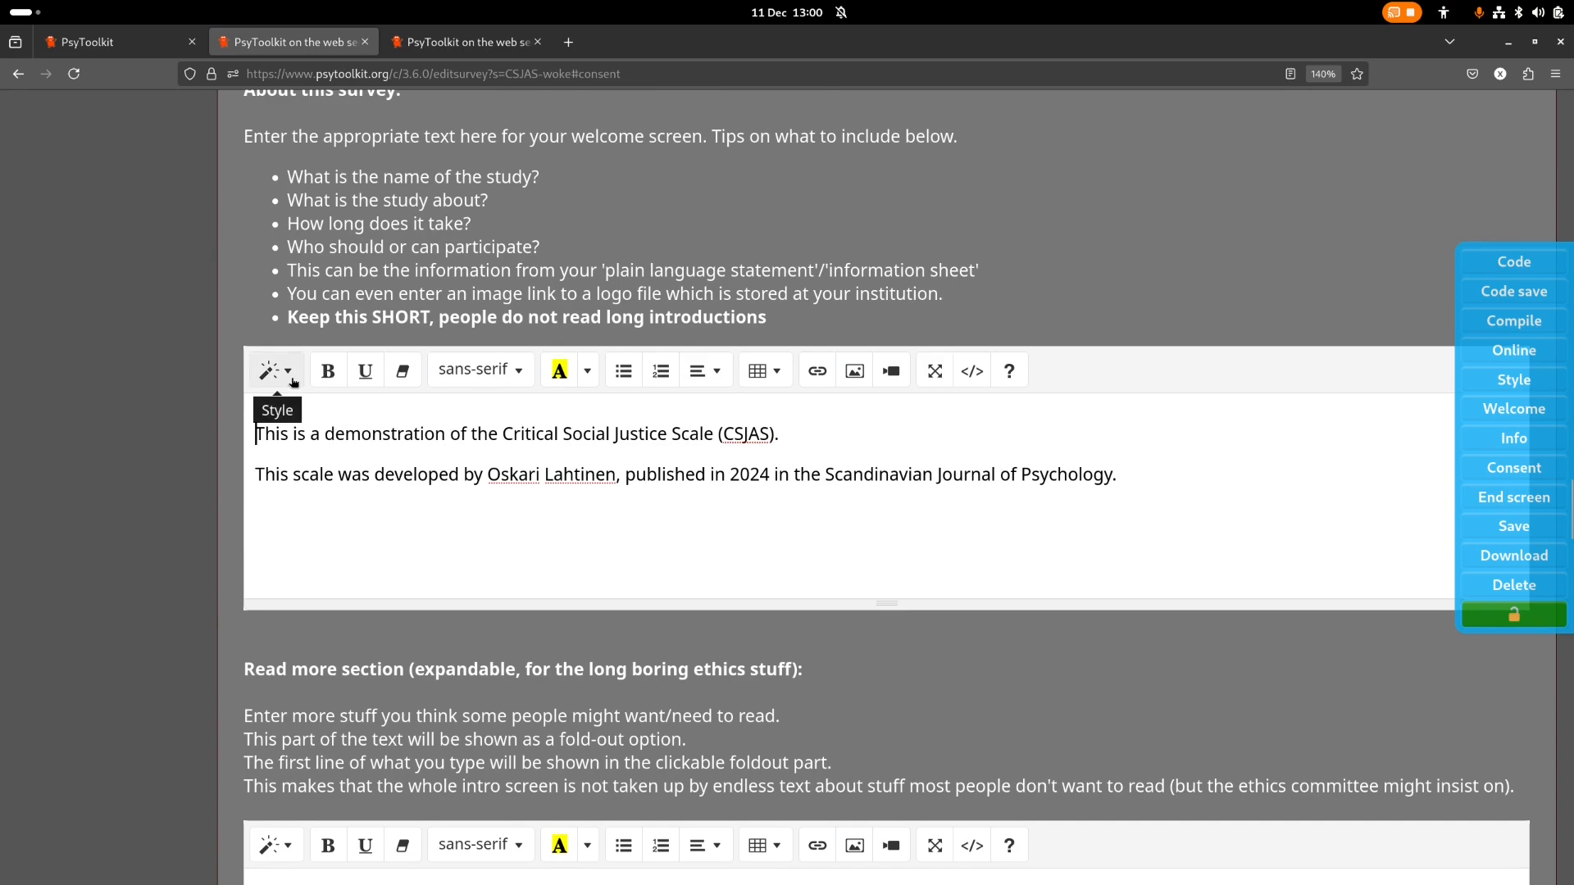
{"action": "left_click", "coordinate": [271, 371]}
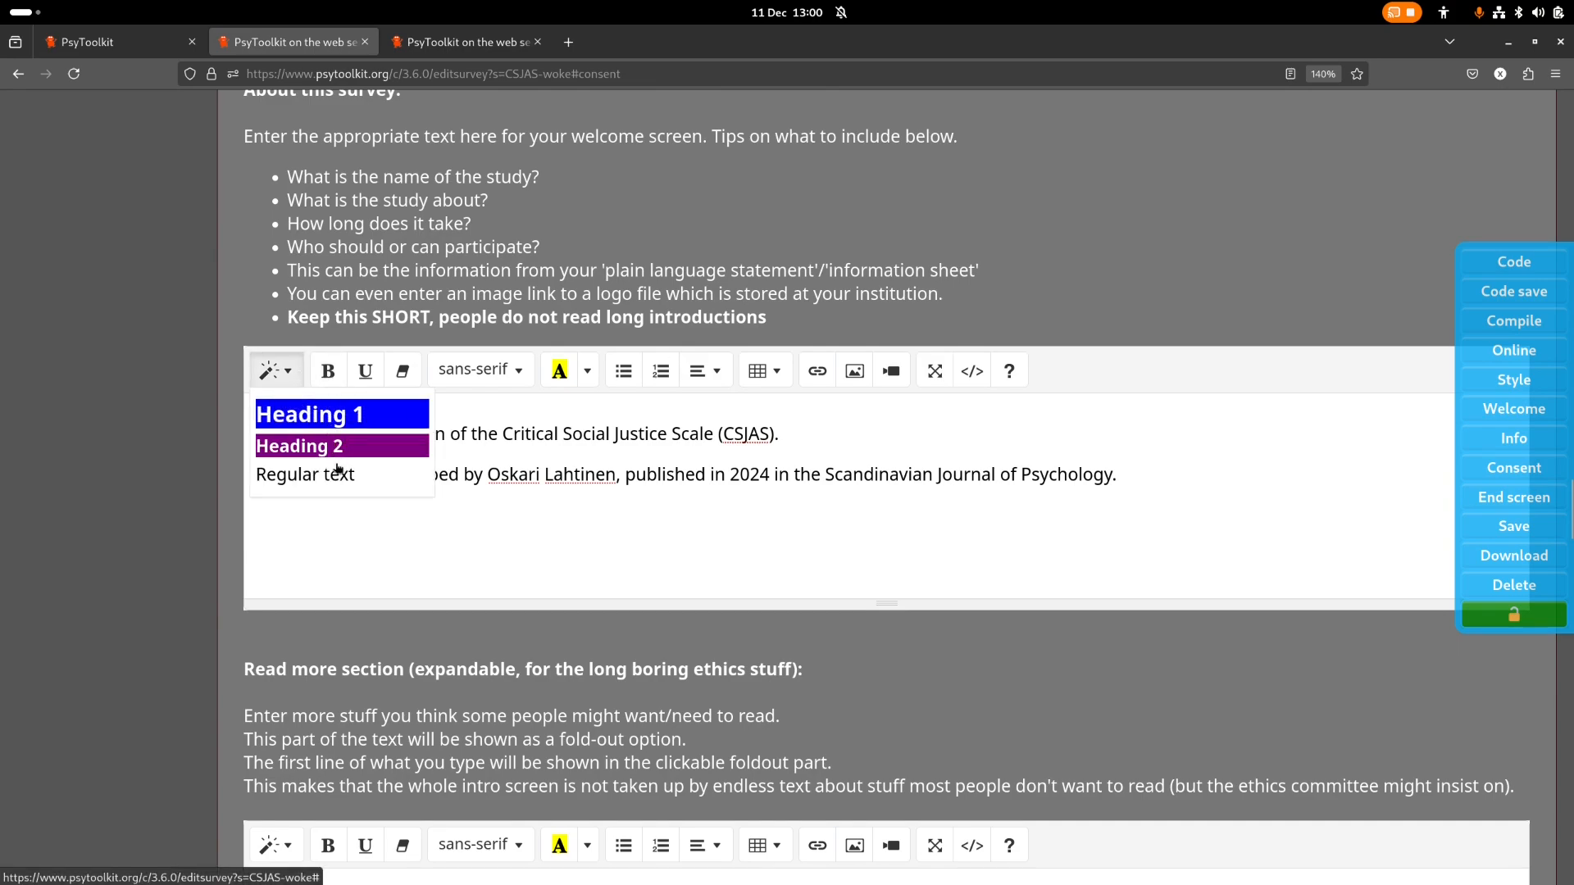
{"action": "left_click", "coordinate": [631, 438]}
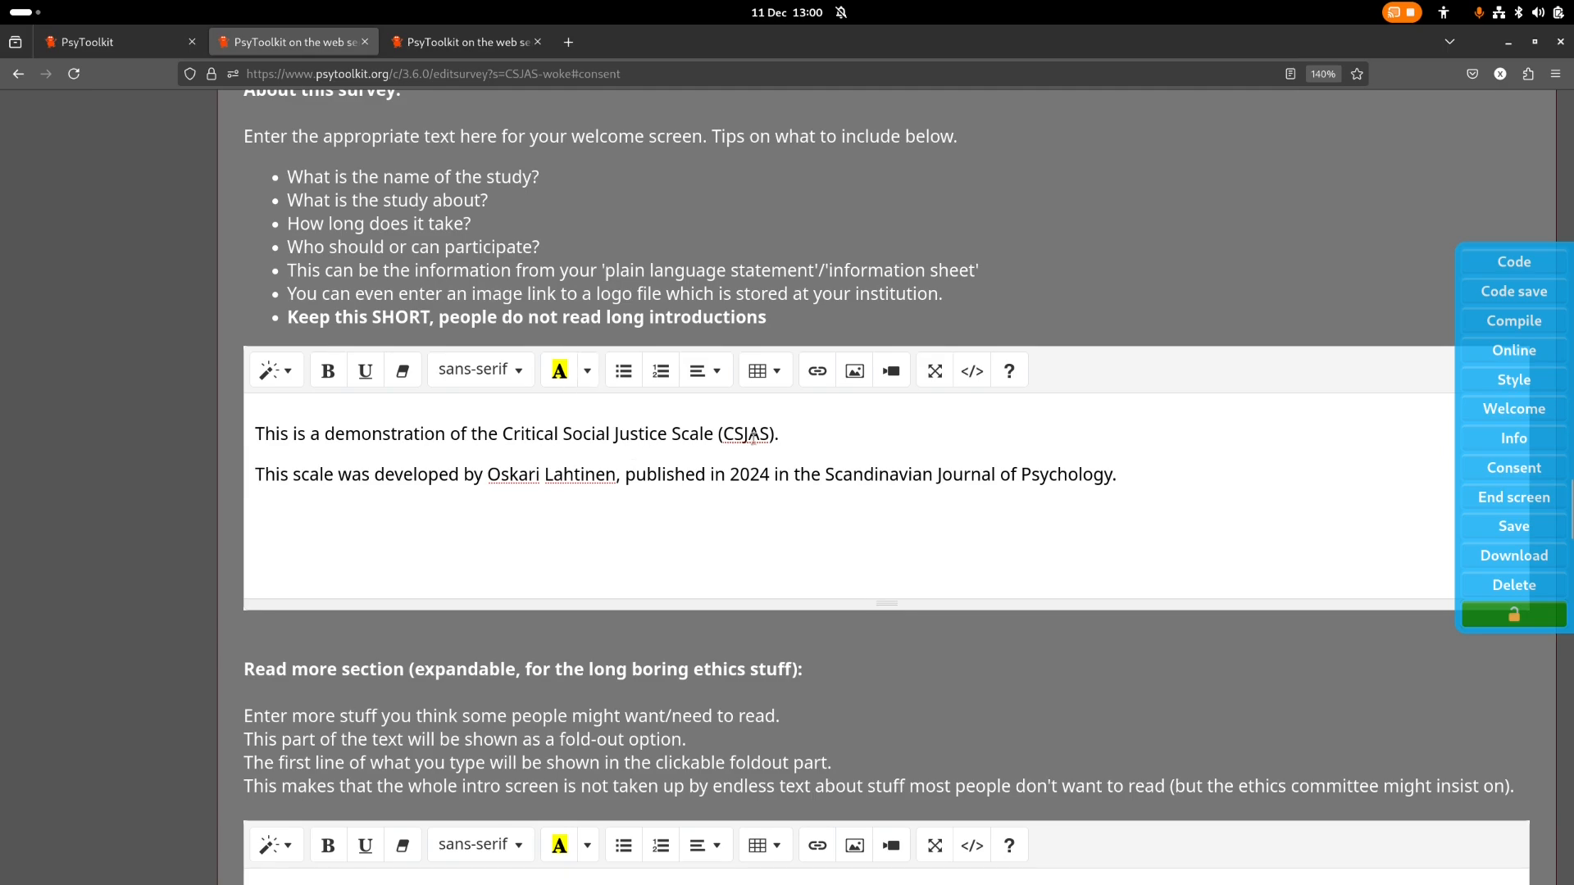
Highlight "CSJAS)." in yellow in the "About this survey" text, and go to the save section and back to compiling
{"action": "left_click_drag", "start_coordinate": [780, 434], "coordinate": [722, 434]}
{"action": "left_click", "coordinate": [559, 374]}
{"action": "left_click", "coordinate": [797, 440]}
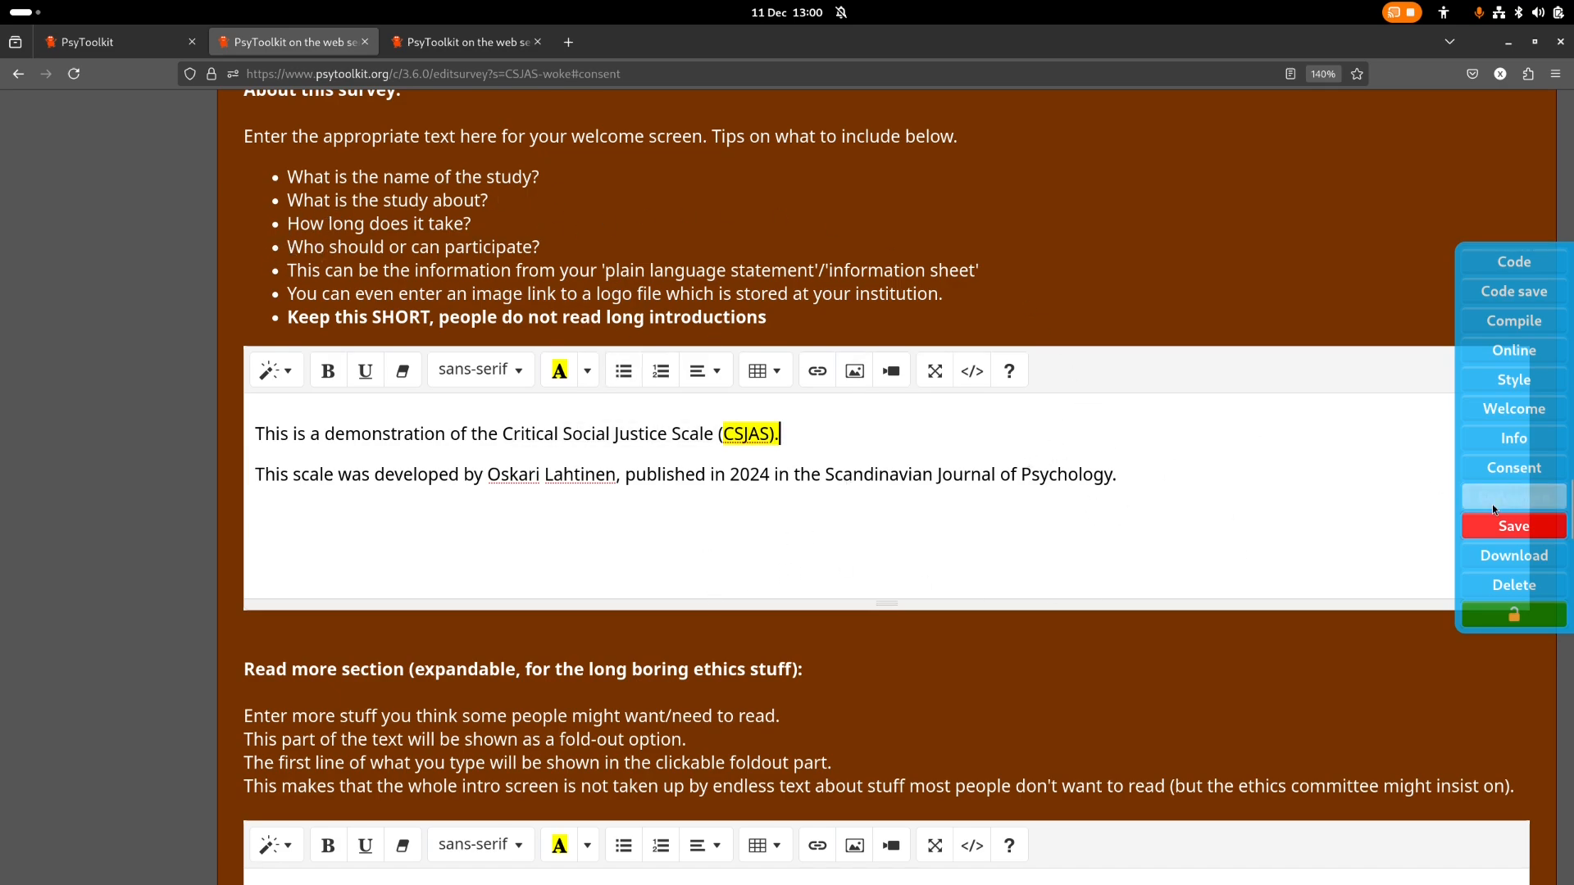
{"action": "left_click", "coordinate": [1497, 529]}
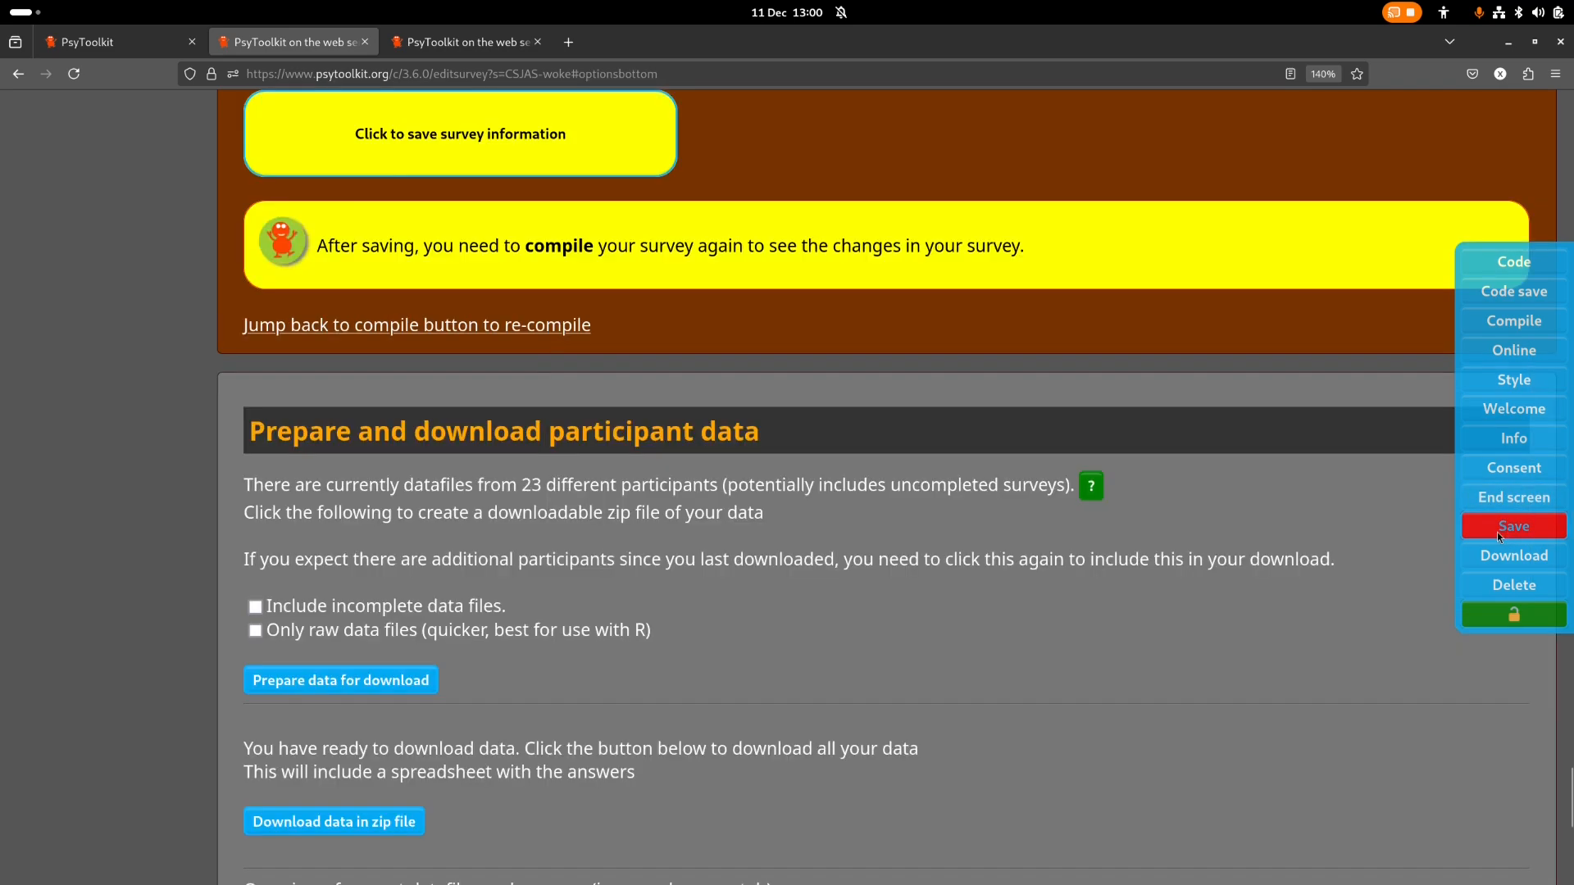
{"action": "left_click", "coordinate": [490, 328]}
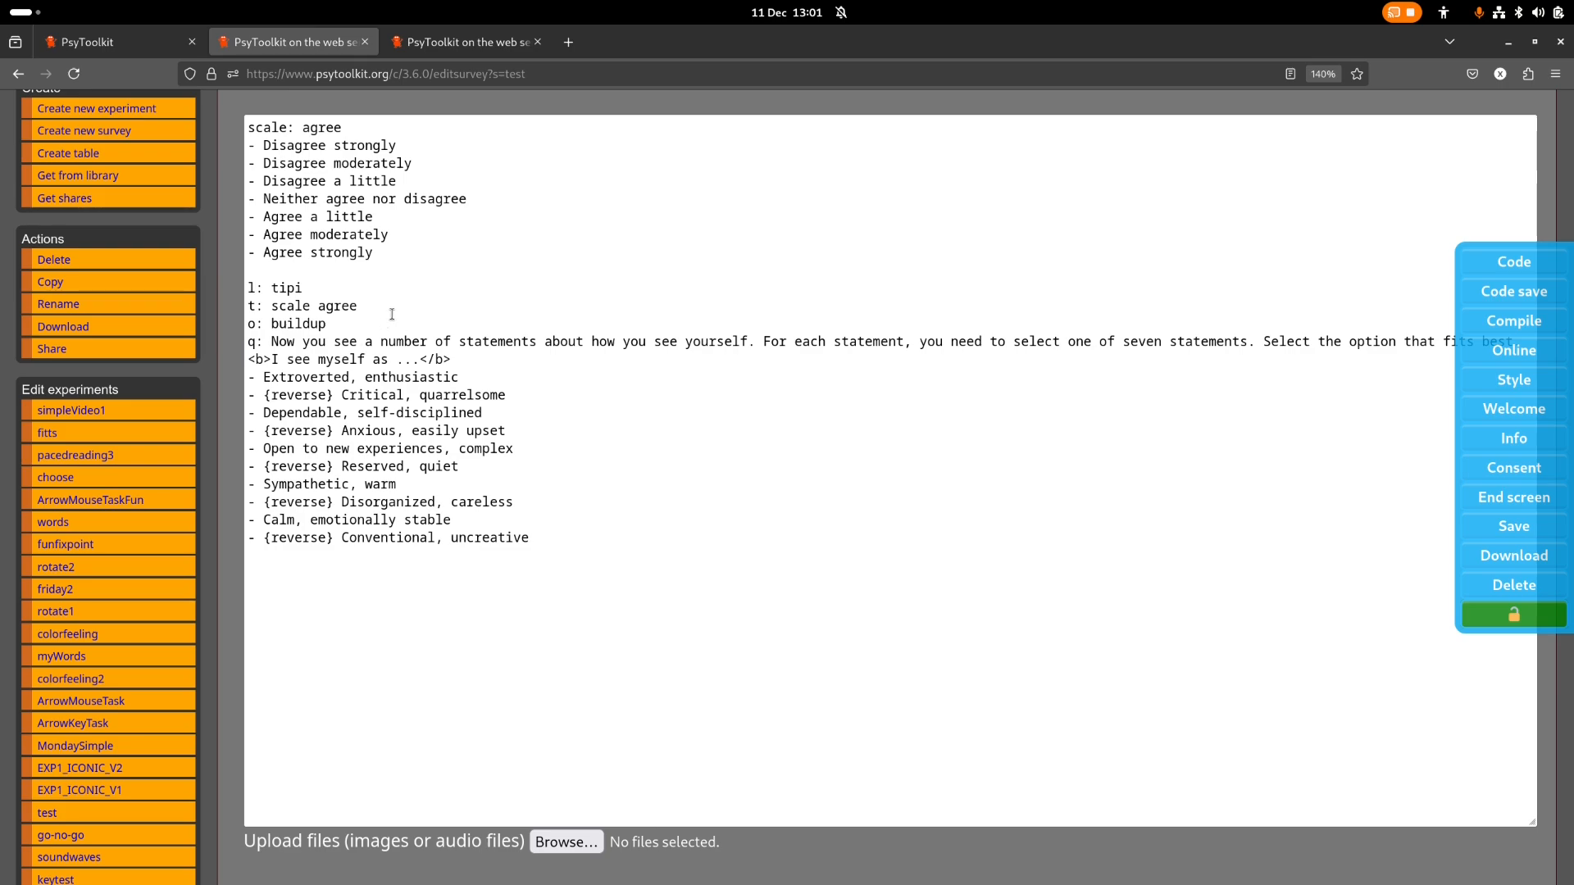
Add an item labelled "age" of type "textline" at the start of the test survey's code, with blank lines before the agree scale
{"action": "left_click", "coordinate": [247, 122]}
{"action": "key", "text": "Return"}
{"action": "key", "text": "Return"}
{"action": "key", "text": "Return"}
{"action": "key", "text": "Return"}
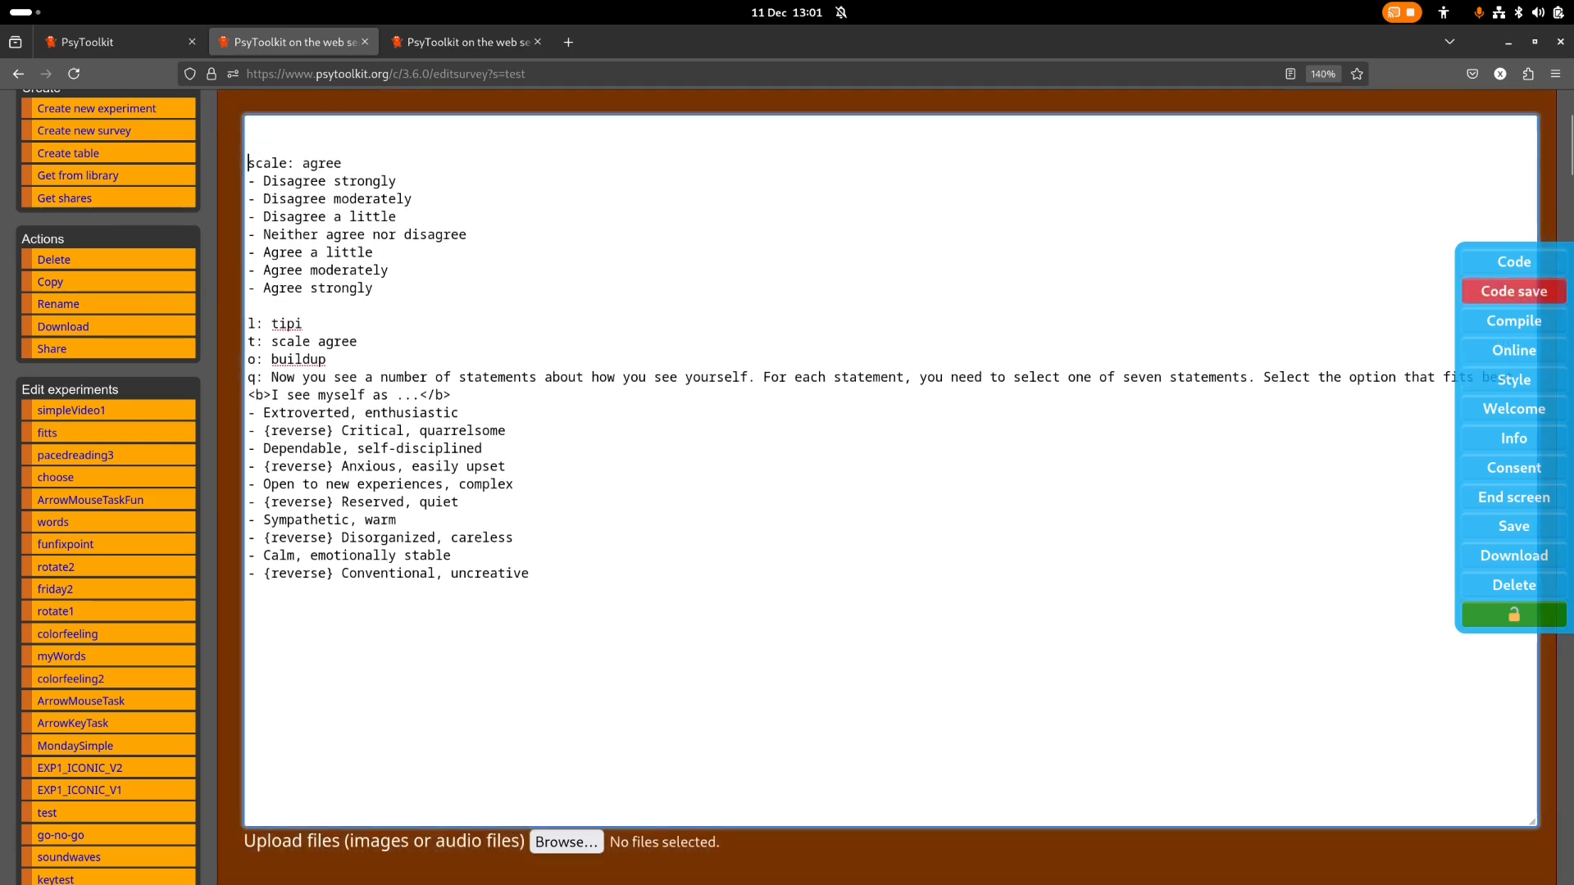
{"action": "key", "text": "Up"}
{"action": "key", "text": "Up"}
{"action": "key", "text": "Up"}
{"action": "key", "text": "Up"}
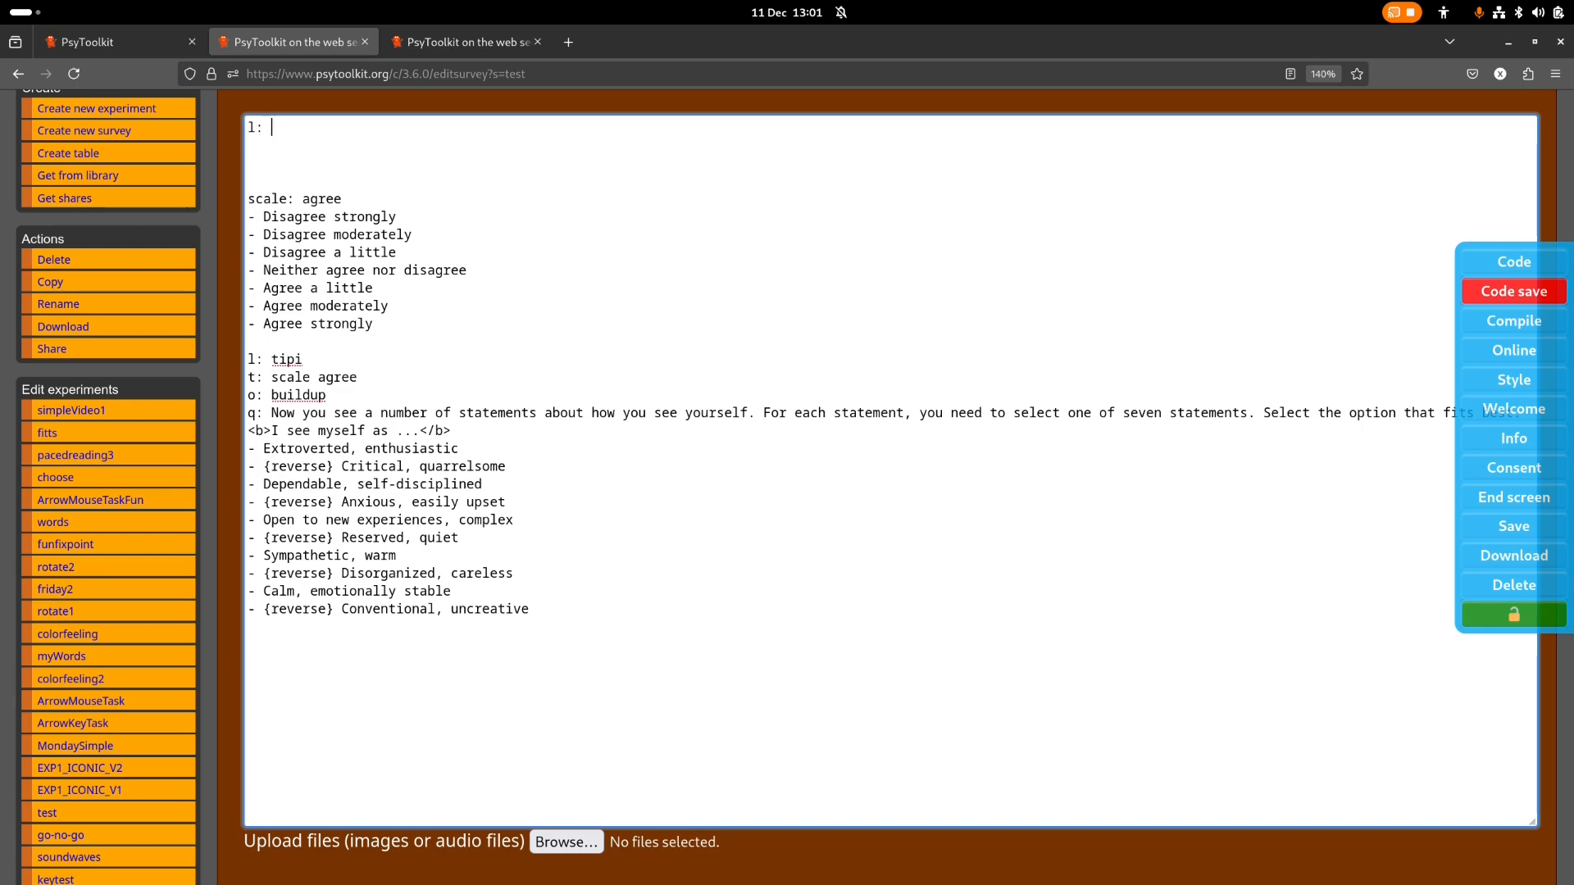
{"action": "type", "text": "l: age"}
{"action": "key", "text": "Return"}
{"action": "type", "text": "t: tex"}
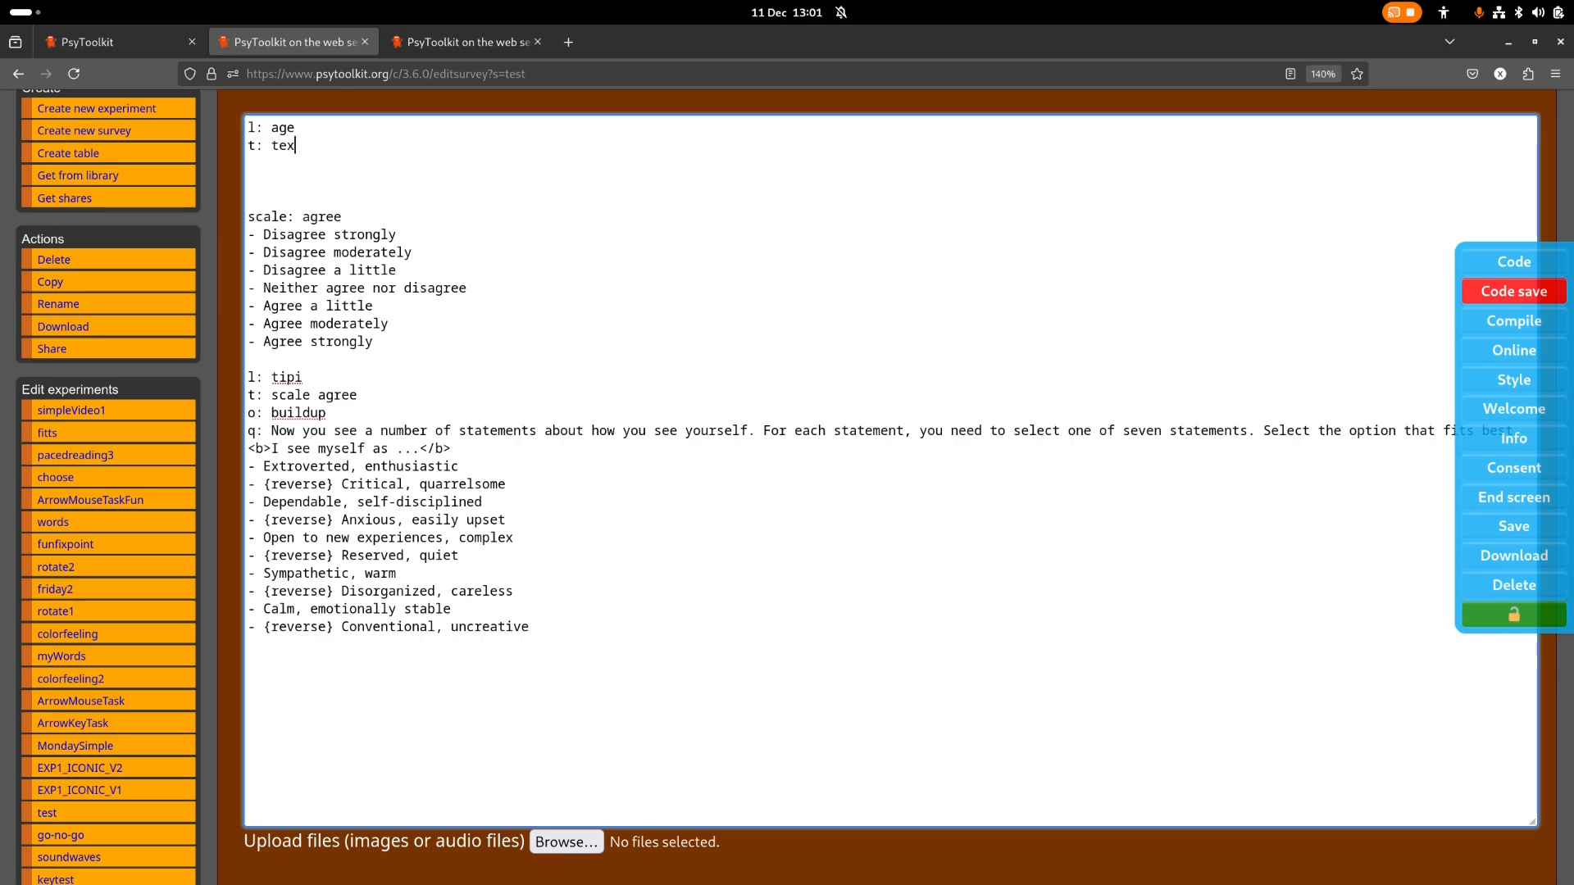
{"action": "type", "text": "tline"}
Give the age item the question "How old are you?"
{"action": "scroll", "coordinate": [557, 266], "scroll_direction": "up", "scroll_amount": 5}
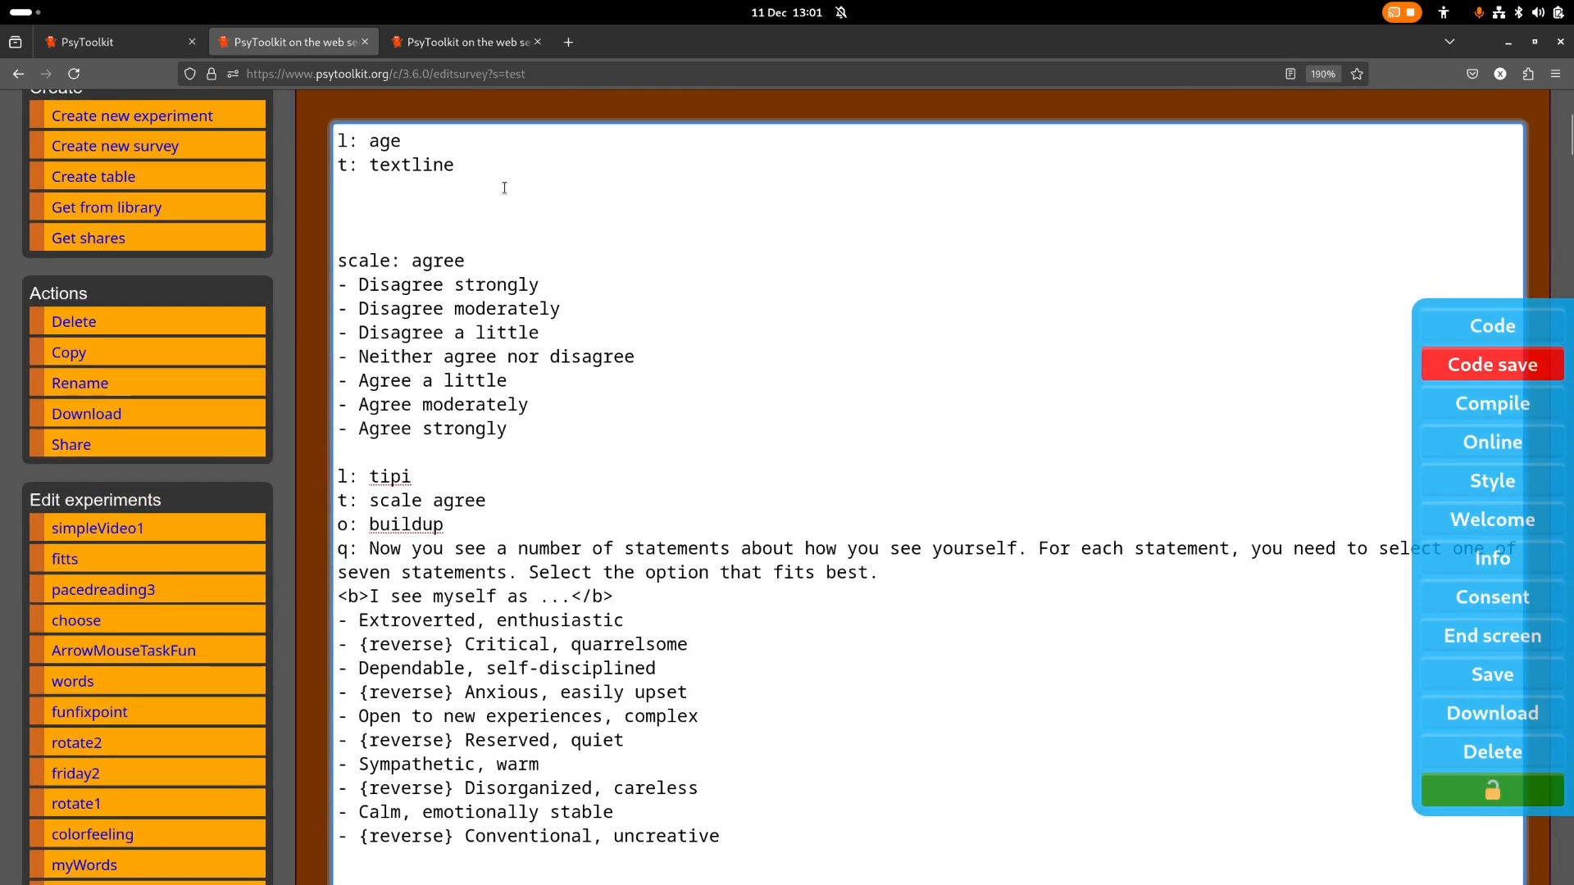
{"action": "key", "text": "Return"}
{"action": "type", "text": "q:"}
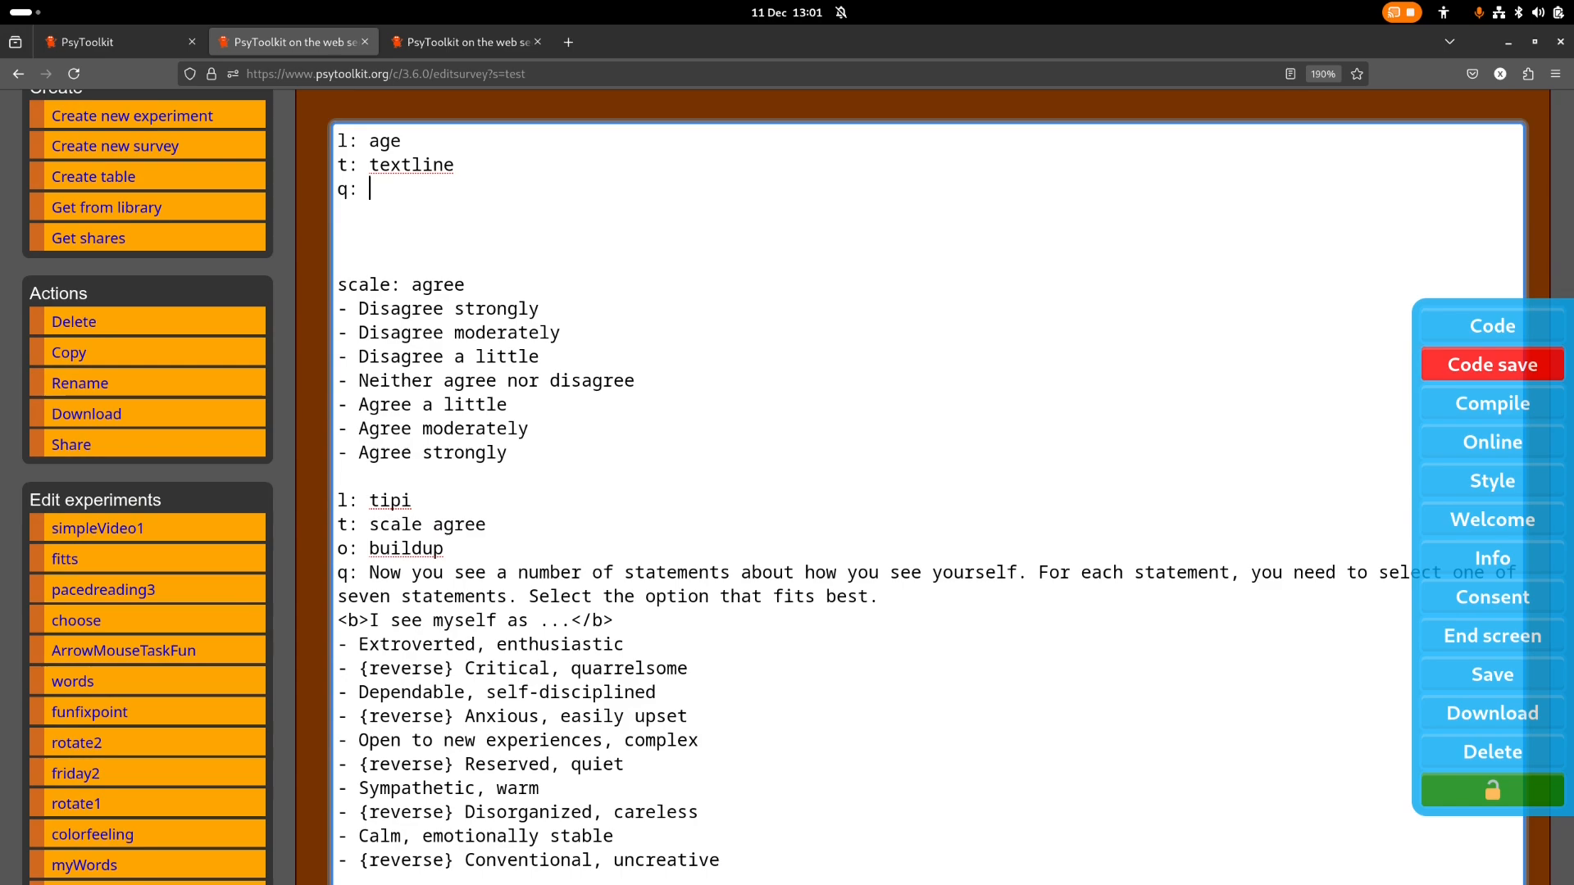
{"action": "type", "text": " How old are you?"}
{"action": "key", "text": "Return"}
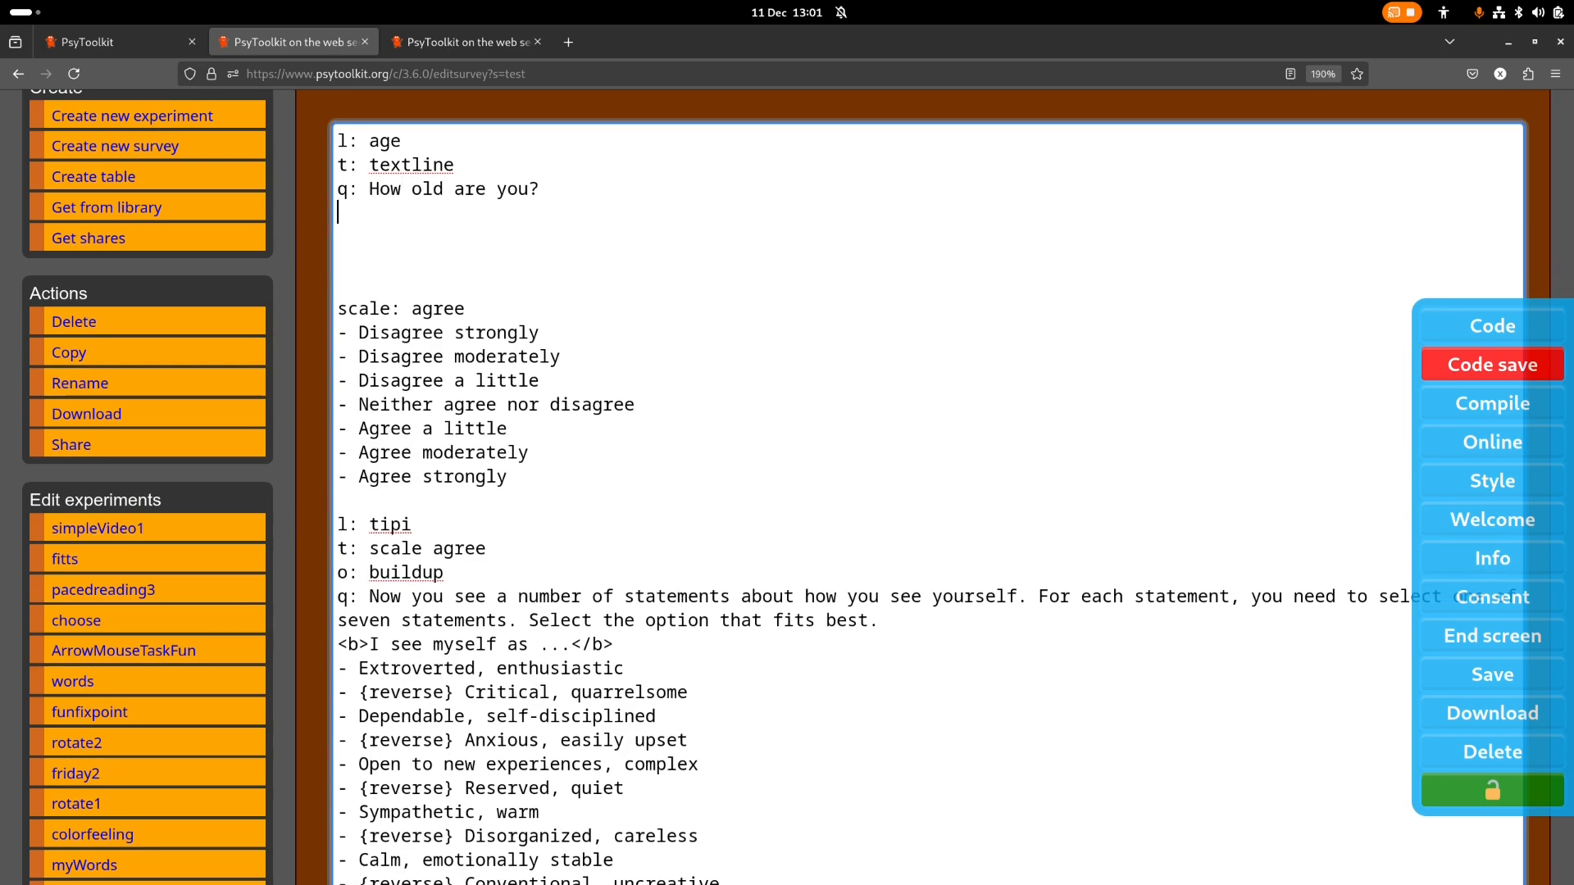
Limit the age answer with the line "- {min=0,max=100}" and add blank lines below it
{"action": "type", "text": "- {}"}
{"action": "key", "text": "Left"}
{"action": "type", "text": "min=0,max100"}
{"action": "key", "text": "Left"}
{"action": "type", "text": "="}
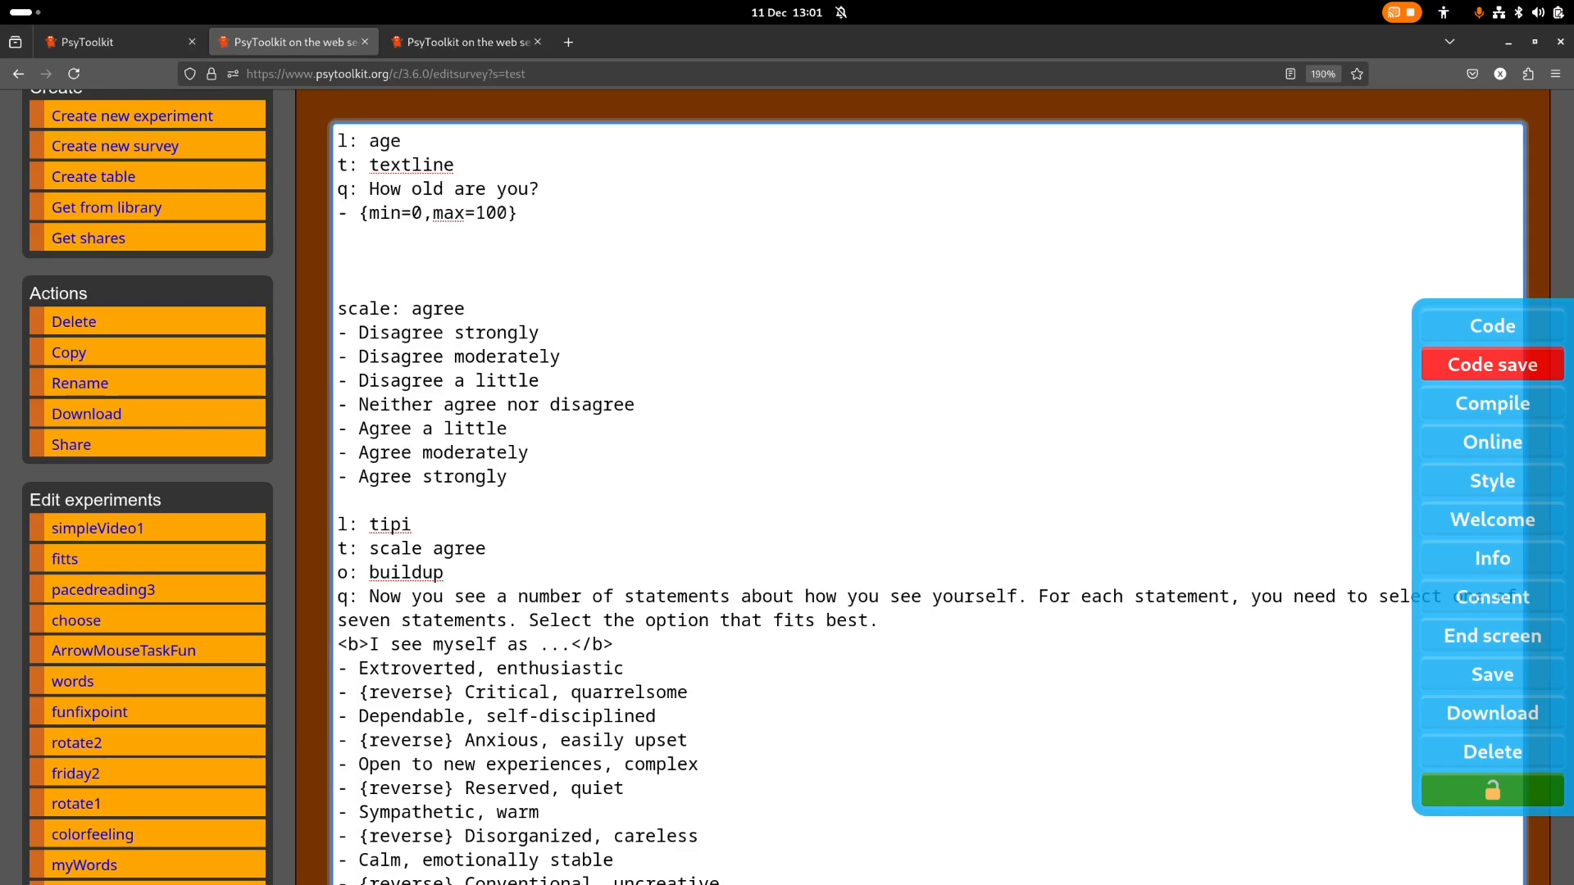
{"action": "key", "text": "End"}
{"action": "key", "text": "Return"}
{"action": "key", "text": "Return"}
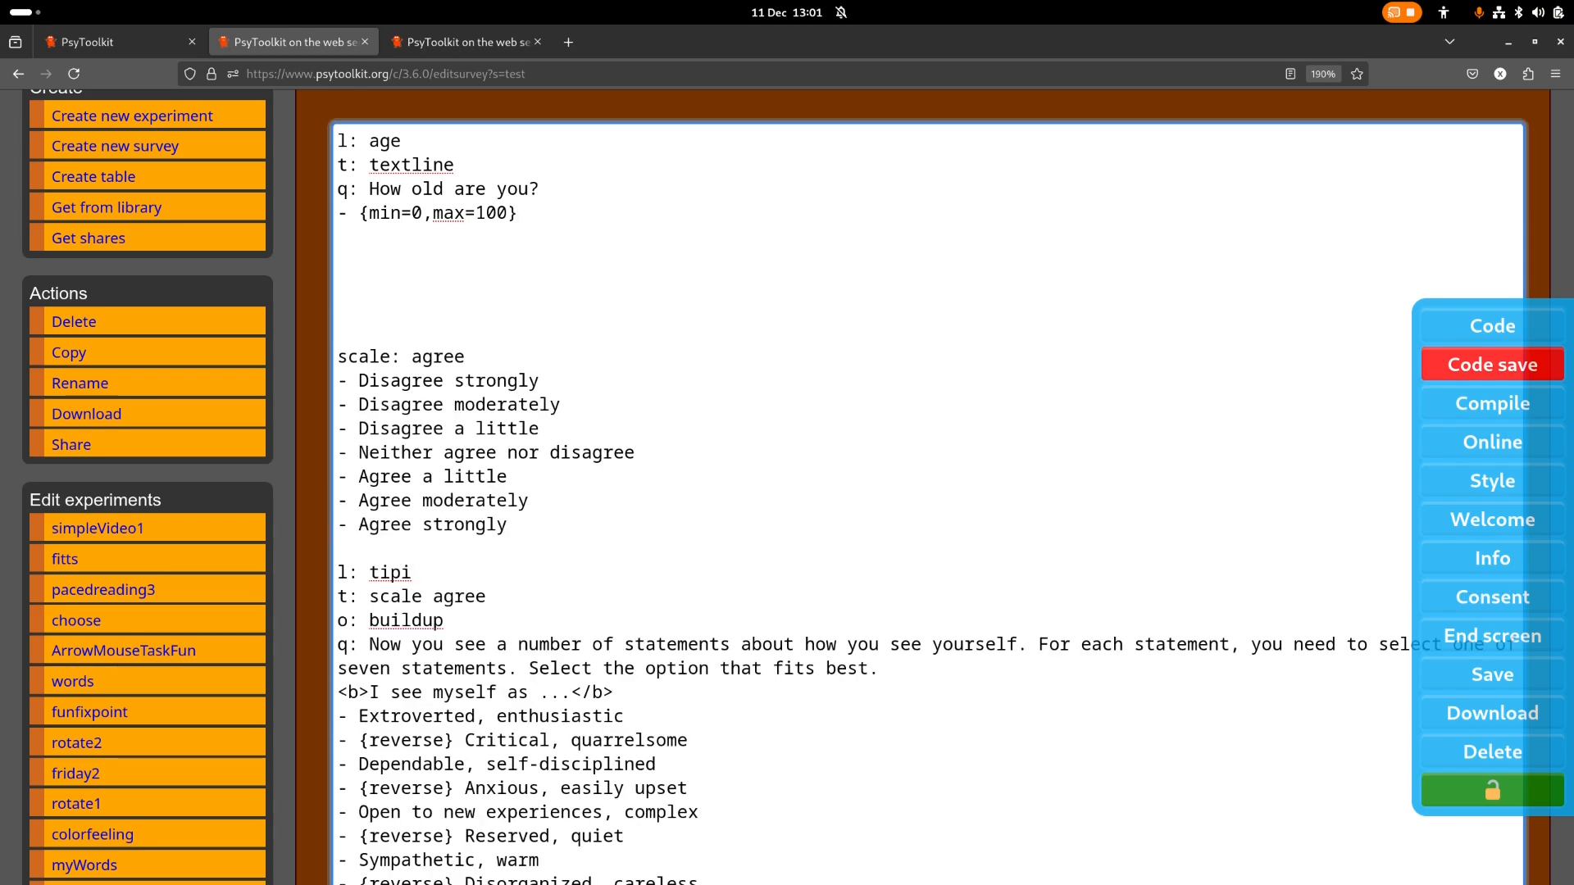
Add a new item labelled "working" below the age item in the survey code
{"action": "type", "text": "l:"}
{"action": "type", "text": "smoking"}
{"action": "key", "text": "Return"}
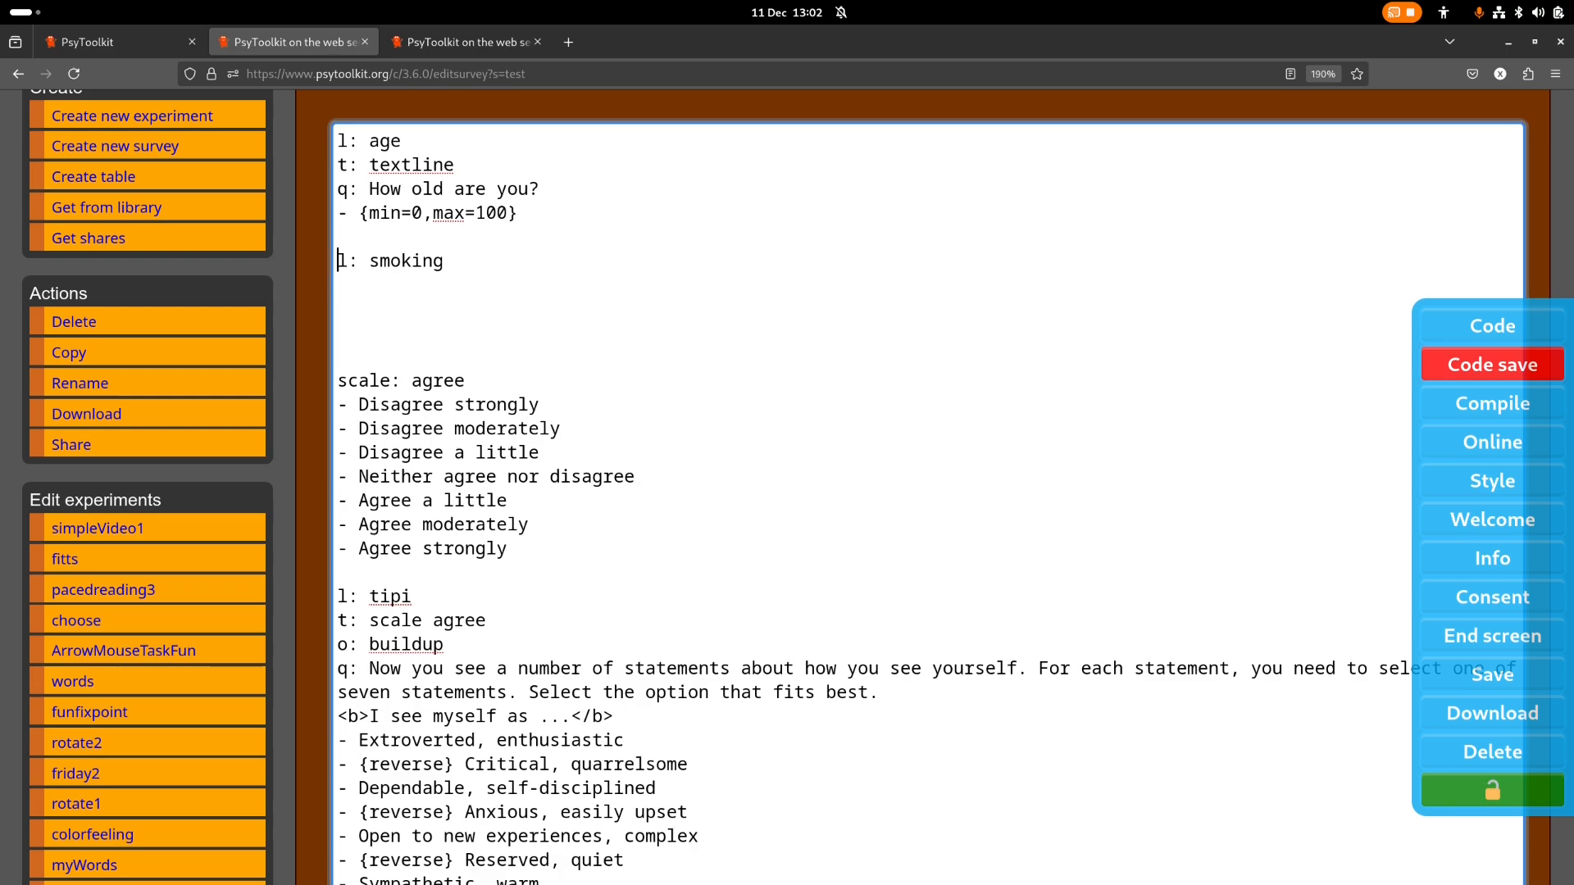
{"action": "key", "text": "Right"}
{"action": "key", "text": "Right"}
{"action": "key", "text": "Right"}
{"action": "key", "text": "shift+End"}
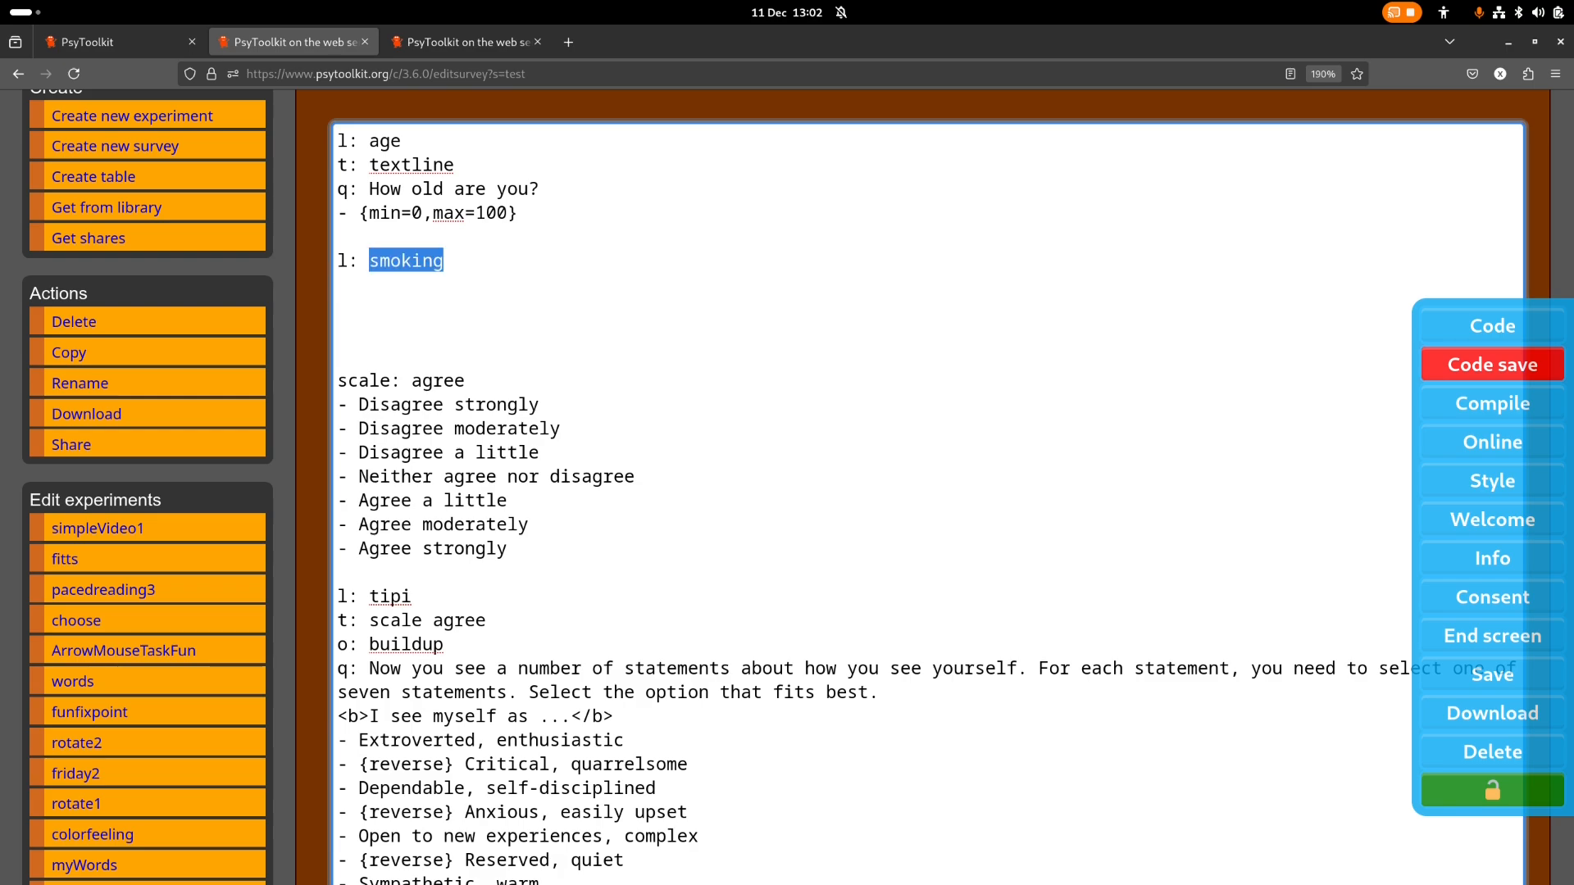
{"action": "type", "text": "working"}
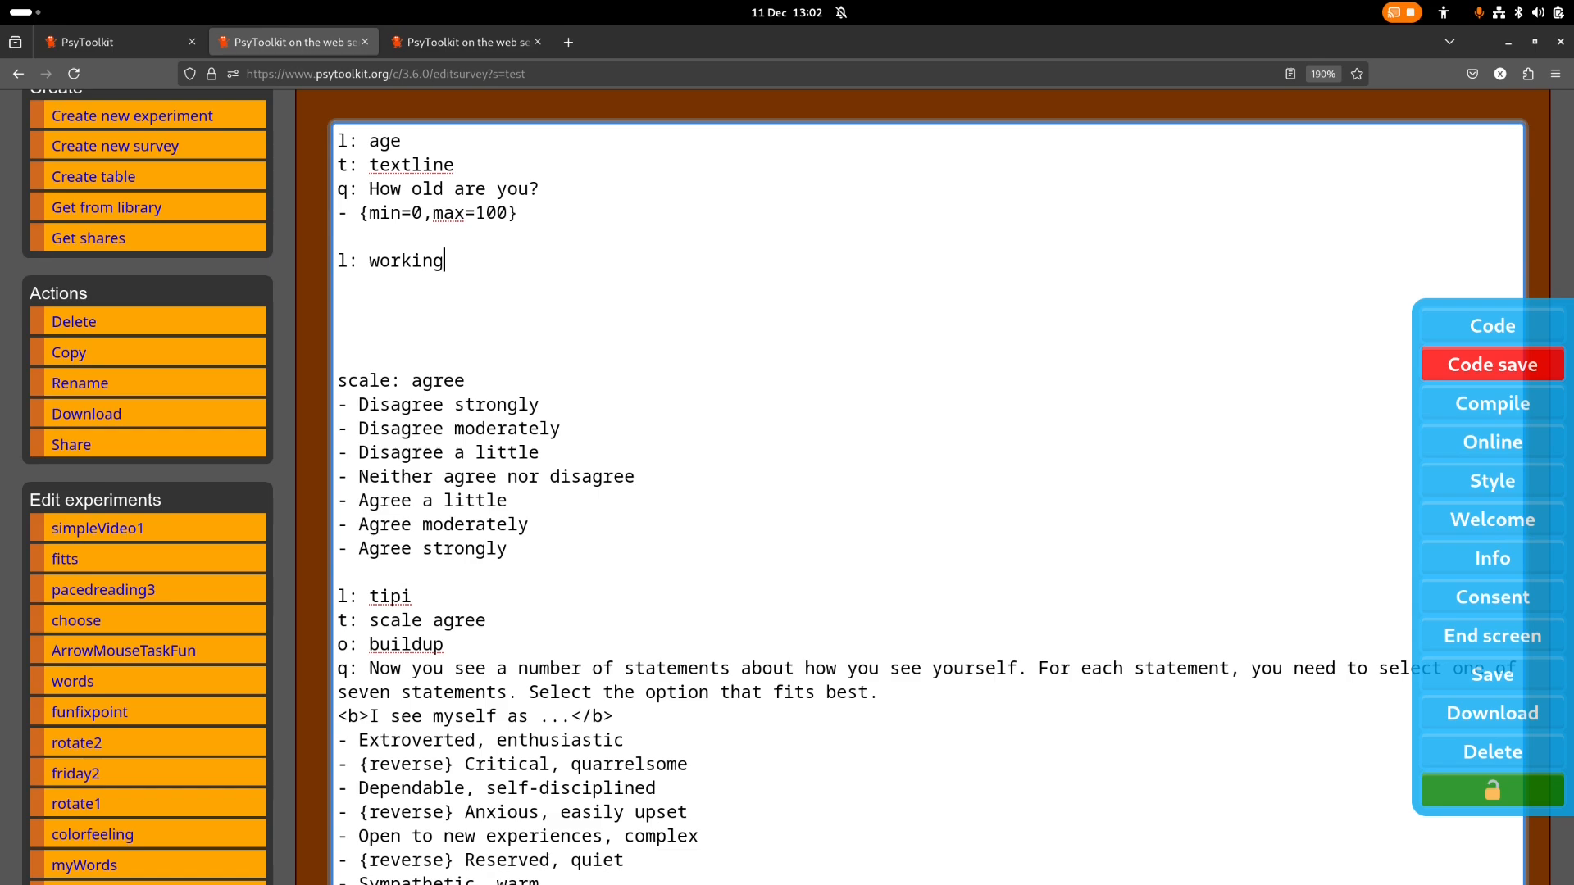
Set the type of the working item to "radio"
{"action": "key", "text": "Return"}
{"action": "type", "text": "t: "}
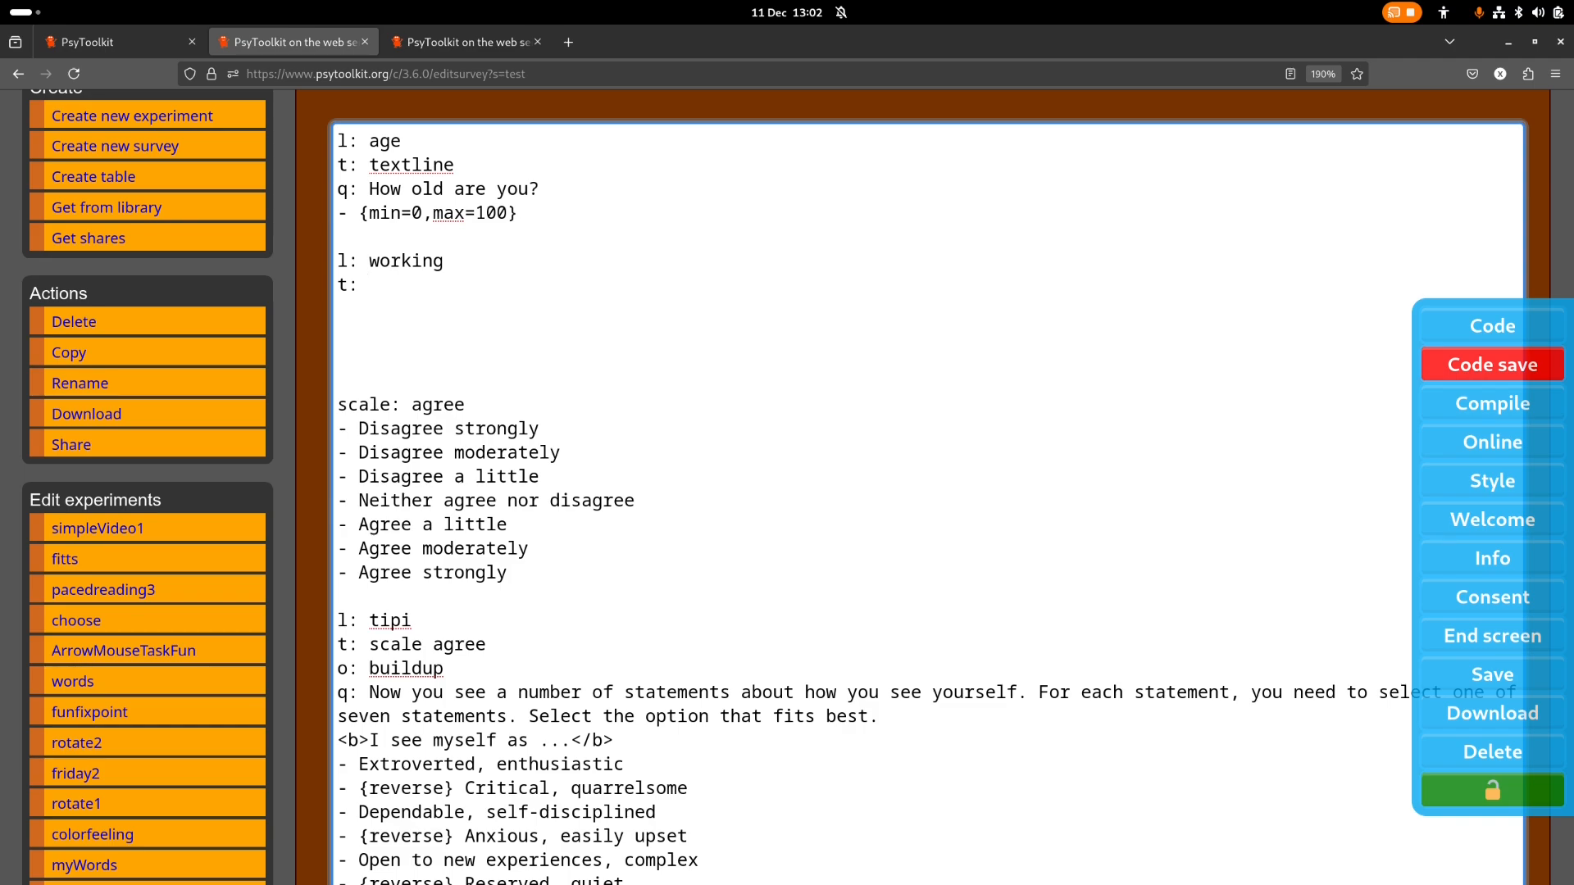
{"action": "type", "text": "rdaio"}
{"action": "key", "text": "BackSpace"}
{"action": "key", "text": "BackSpace"}
{"action": "key", "text": "BackSpace"}
{"action": "key", "text": "BackSpace"}
{"action": "type", "text": "adio"}
{"action": "key", "text": "Return"}
Give the working item the question "Are you working full time?" with the answer options "Yes" and "No"
{"action": "type", "text": "q: "}
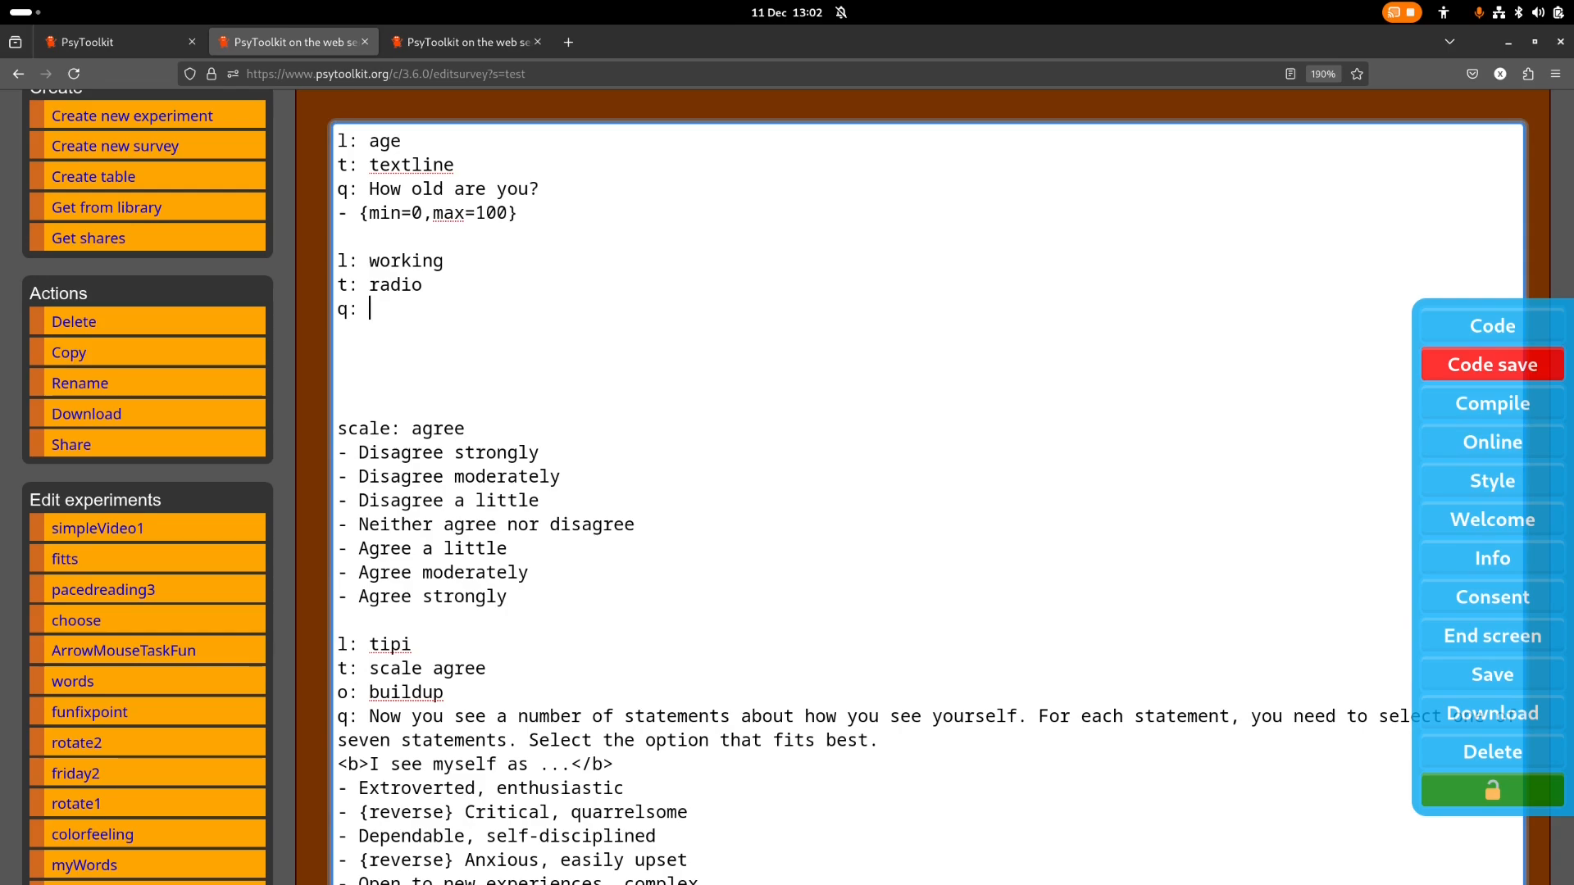
{"action": "type", "text": "Are you working full time?"}
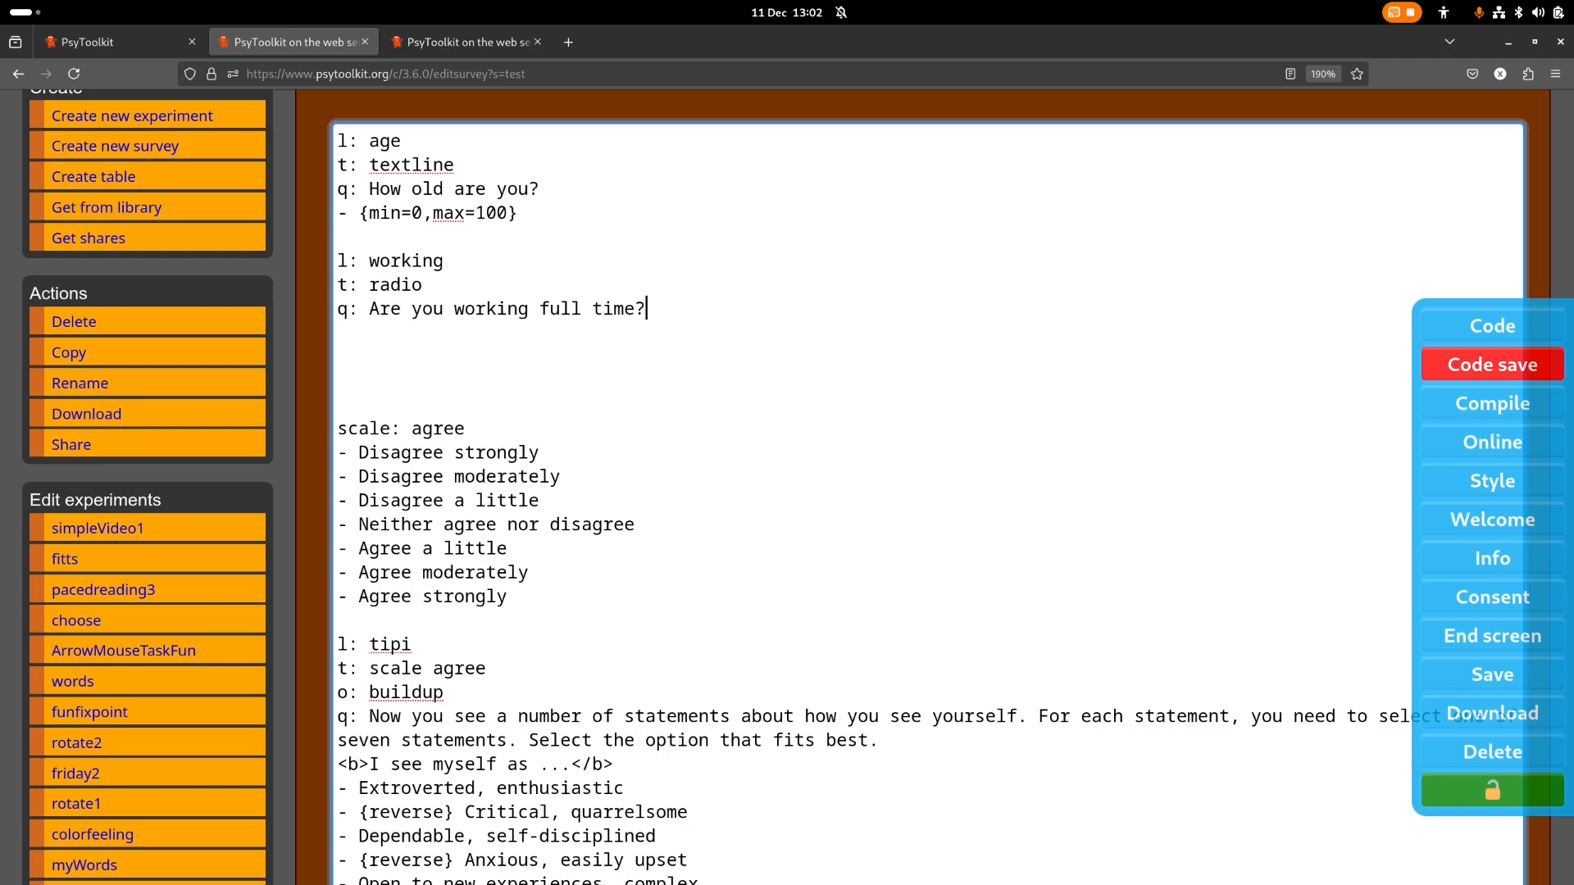
{"action": "key", "text": "Return"}
{"action": "type", "text": "- Yes"}
{"action": "key", "text": "Return"}
{"action": "type", "text": "- No"}
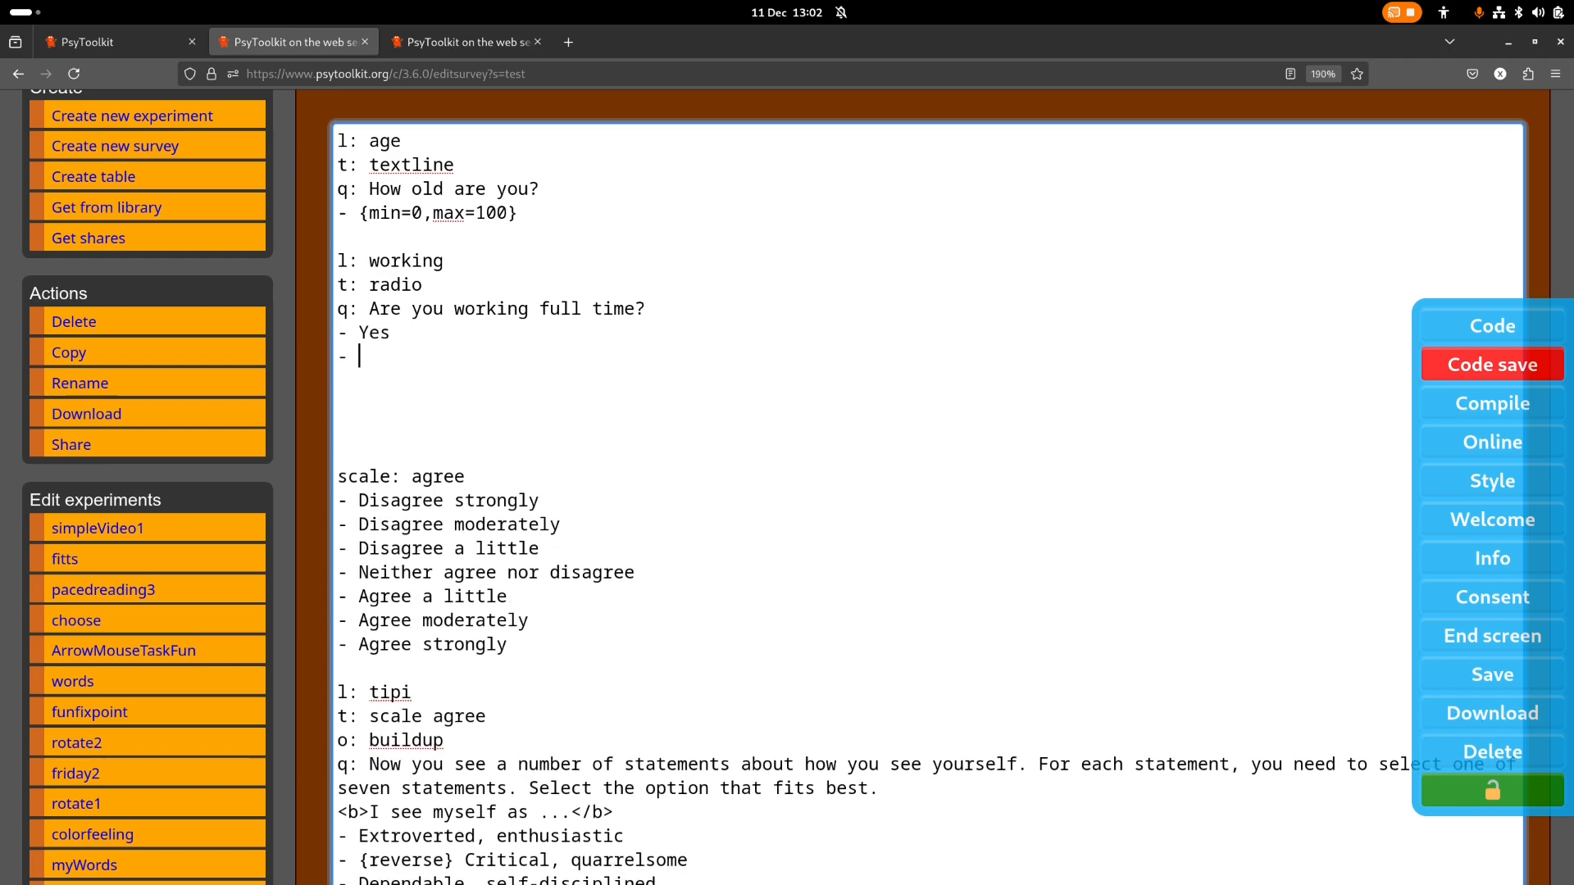
Insert the condition line "o: if $age > 17" above the working item's question and highlight it
{"action": "key", "text": "Up"}
{"action": "key", "text": "Up"}
{"action": "key", "text": "Return"}
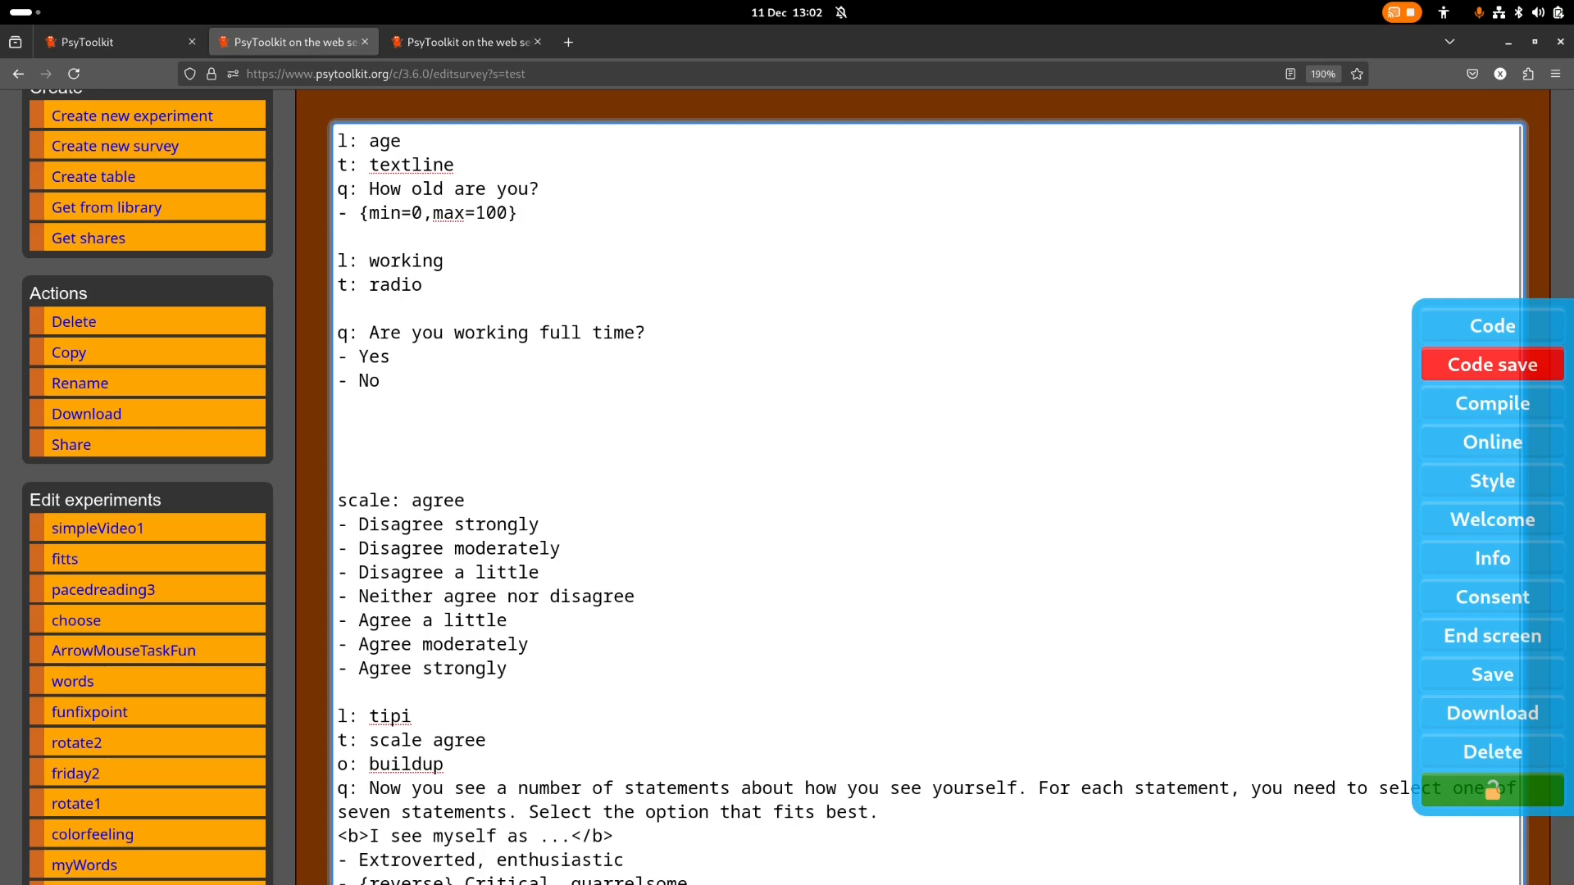
{"action": "type", "text": "o:"}
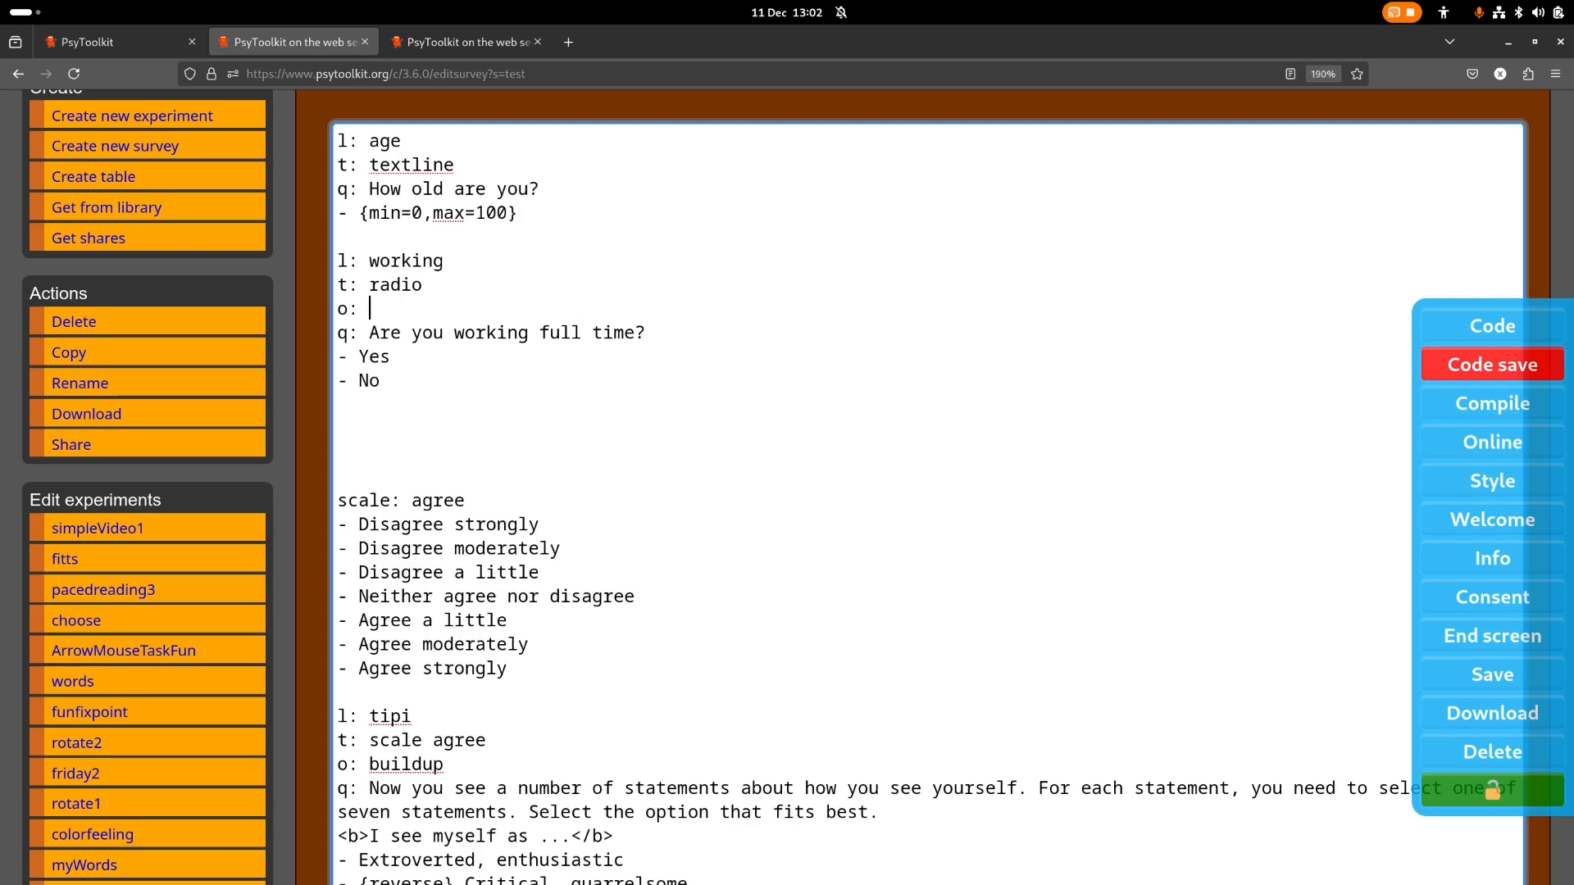
{"action": "type", "text": " if $age > 17"}
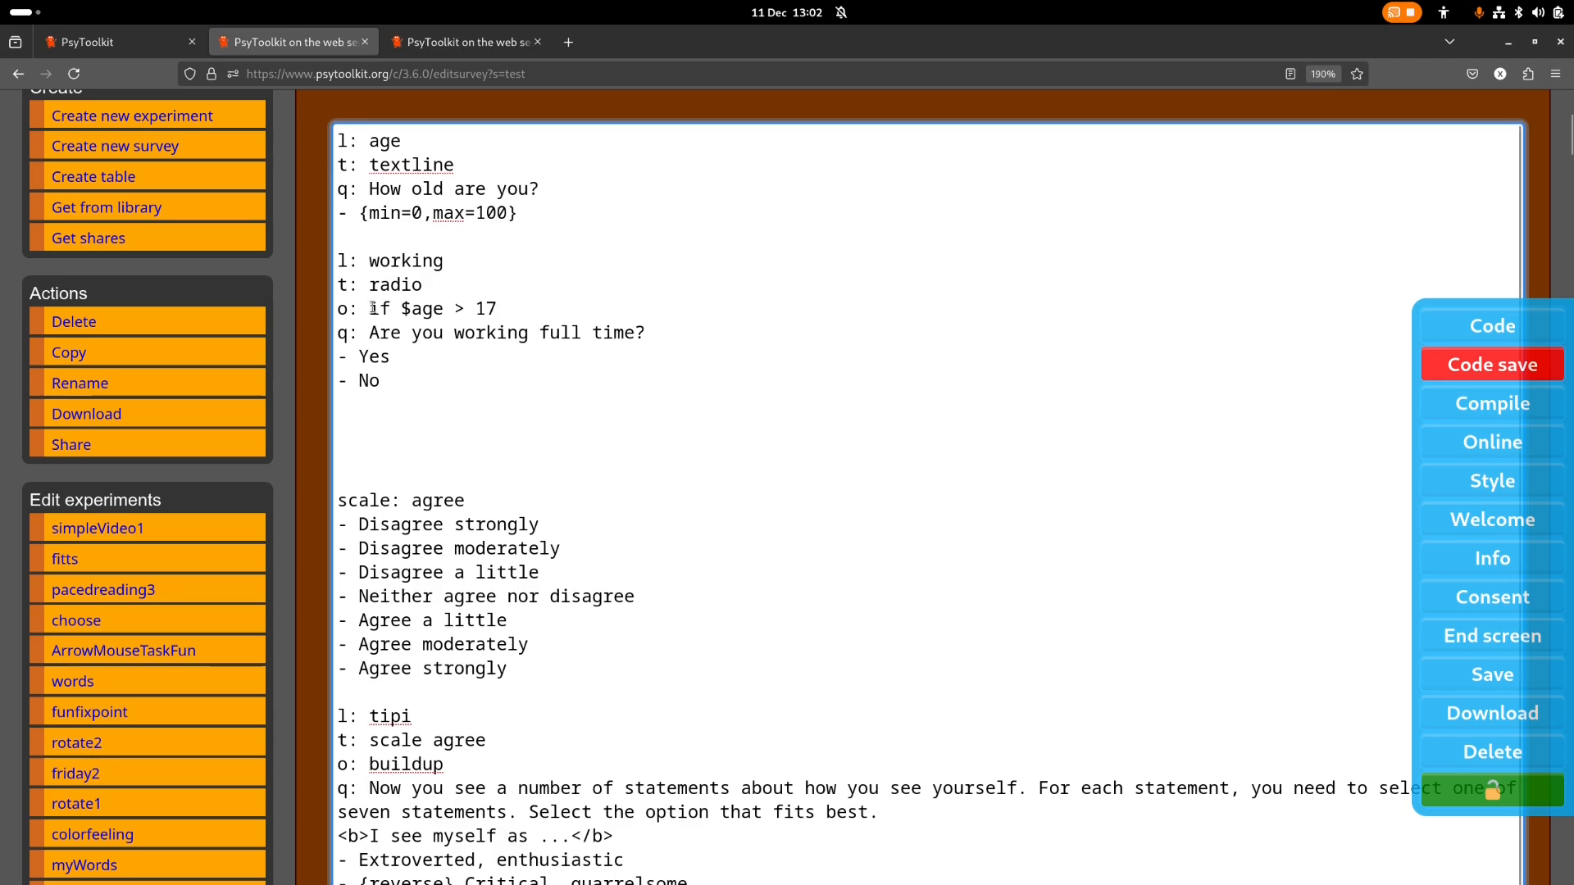
{"action": "left_click_drag", "start_coordinate": [370, 308], "coordinate": [547, 313]}
{"action": "left_click", "coordinate": [533, 332]}
{"action": "left_click_drag", "start_coordinate": [371, 308], "coordinate": [555, 304]}
{"action": "left_click", "coordinate": [556, 304]}
{"action": "left_click_drag", "start_coordinate": [338, 308], "coordinate": [538, 308]}
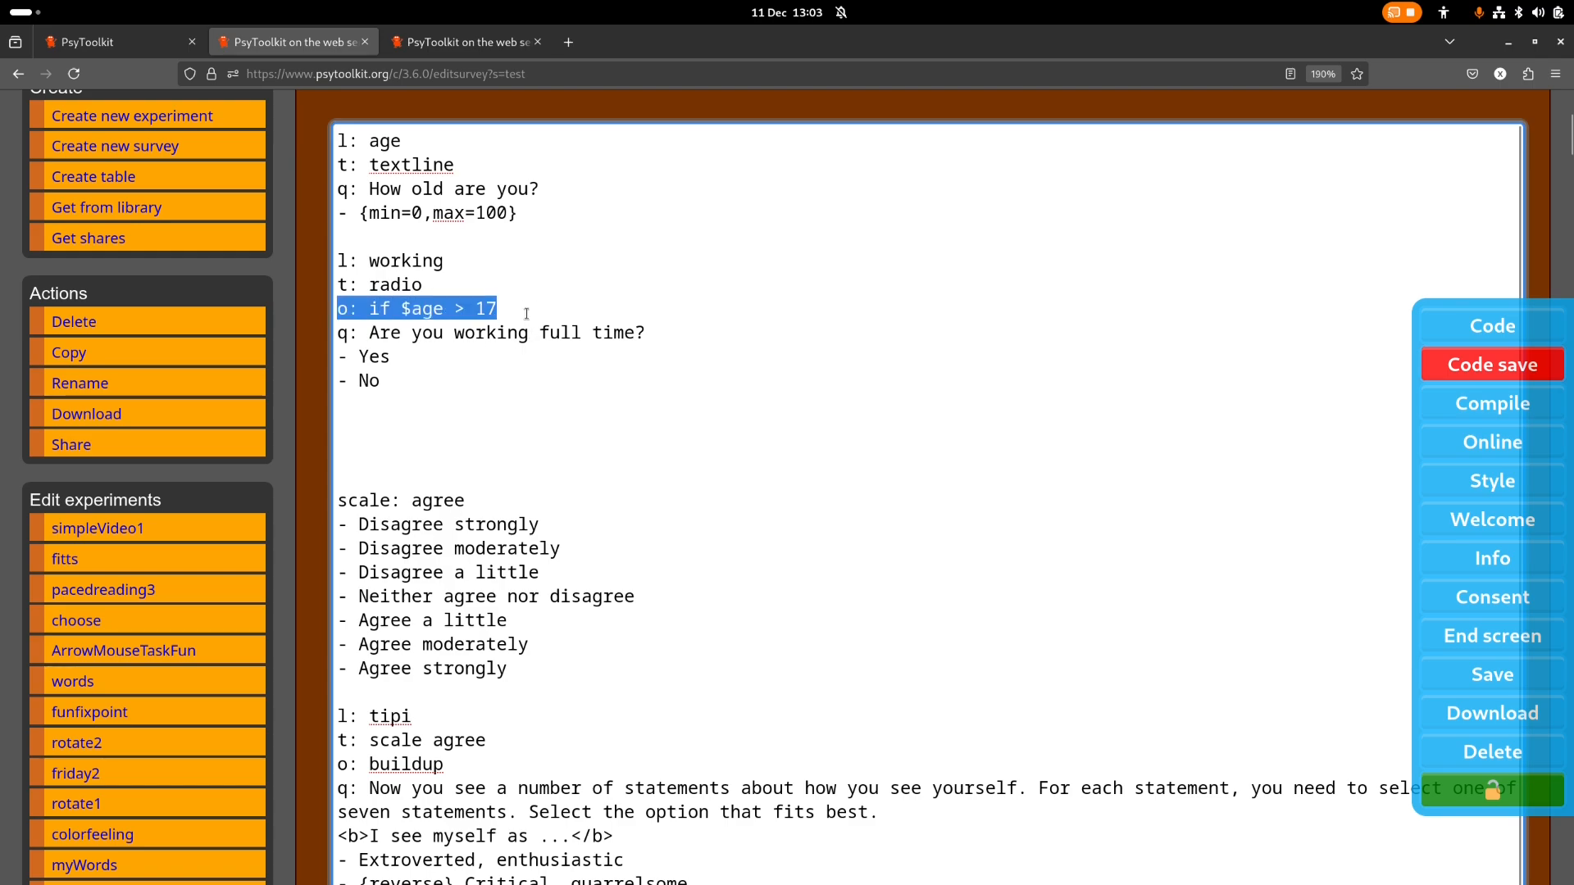
Delete two of the blank lines below the working item's answer options
{"action": "left_click", "coordinate": [415, 396]}
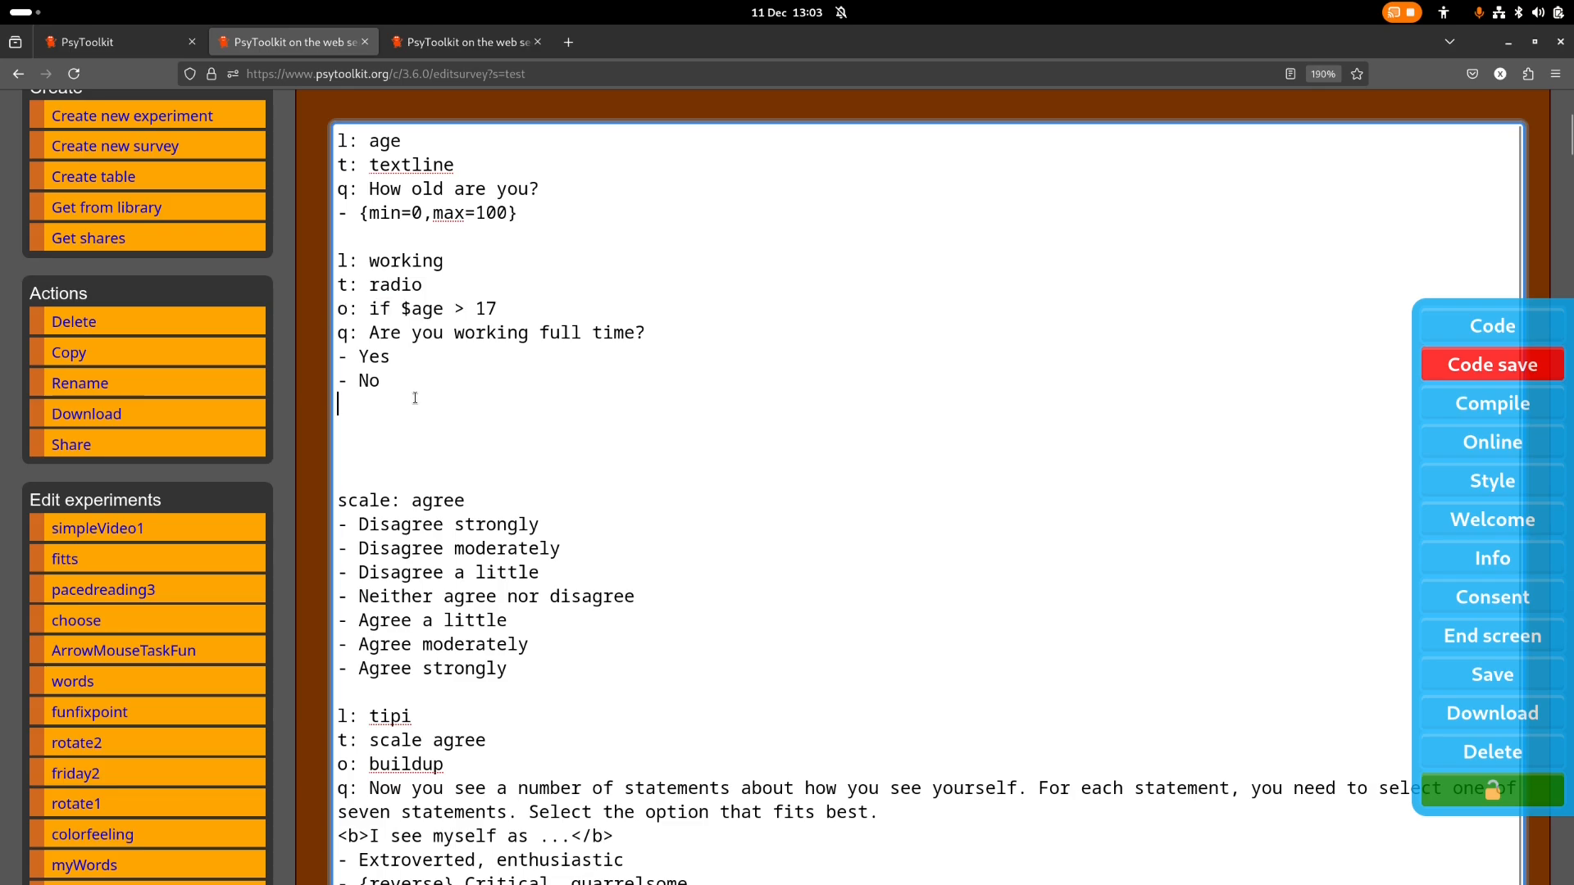
{"action": "key", "text": "BackSpace"}
{"action": "key", "text": "BackSpace"}
Save the changed survey code and compile the survey
{"action": "scroll", "coordinate": [418, 409], "scroll_direction": "down", "scroll_amount": 5}
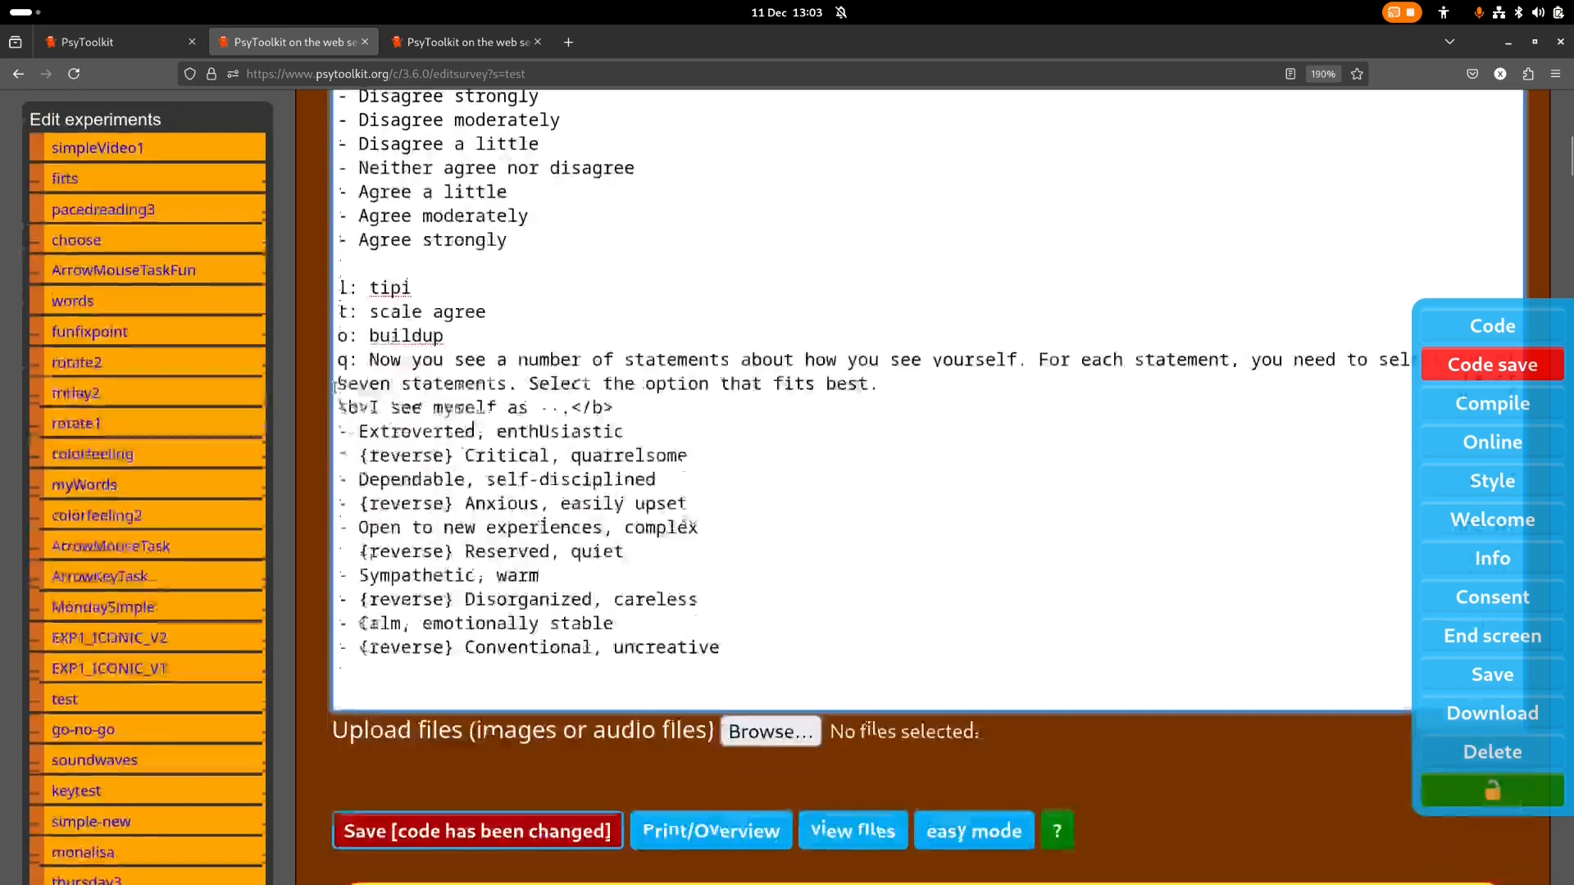
{"action": "left_click", "coordinate": [428, 459]}
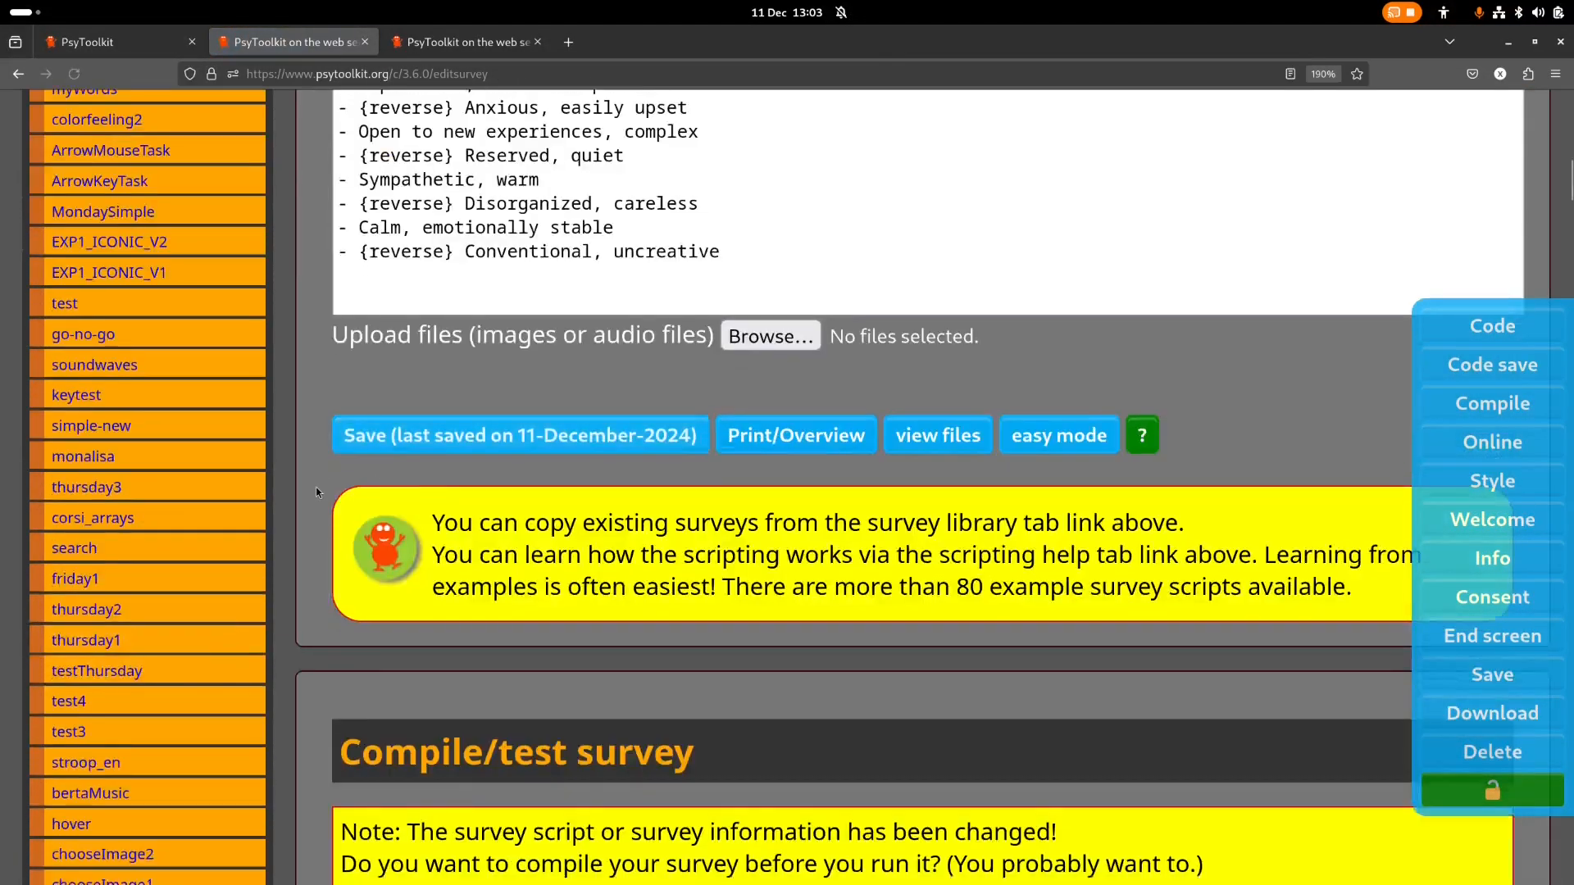
{"action": "scroll", "coordinate": [400, 372], "scroll_direction": "down", "scroll_amount": 5}
{"action": "left_click", "coordinate": [400, 366]}
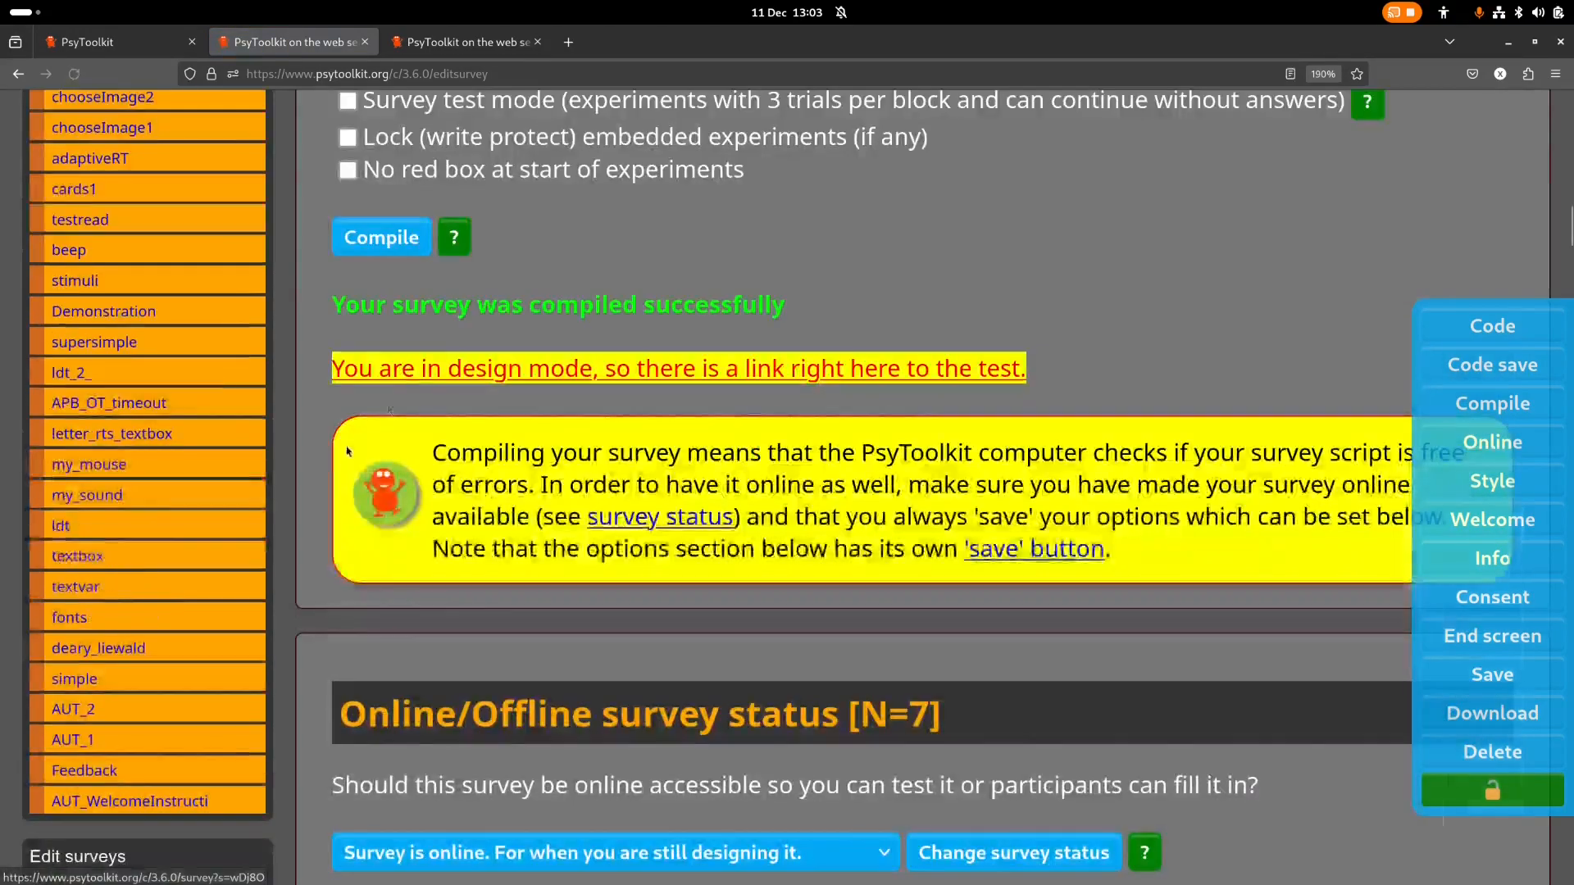
Run the compiled survey in test with age 10 and answer the first two personality statements with "Disagree a little"
{"action": "left_click", "coordinate": [420, 375]}
{"action": "left_click", "coordinate": [503, 719]}
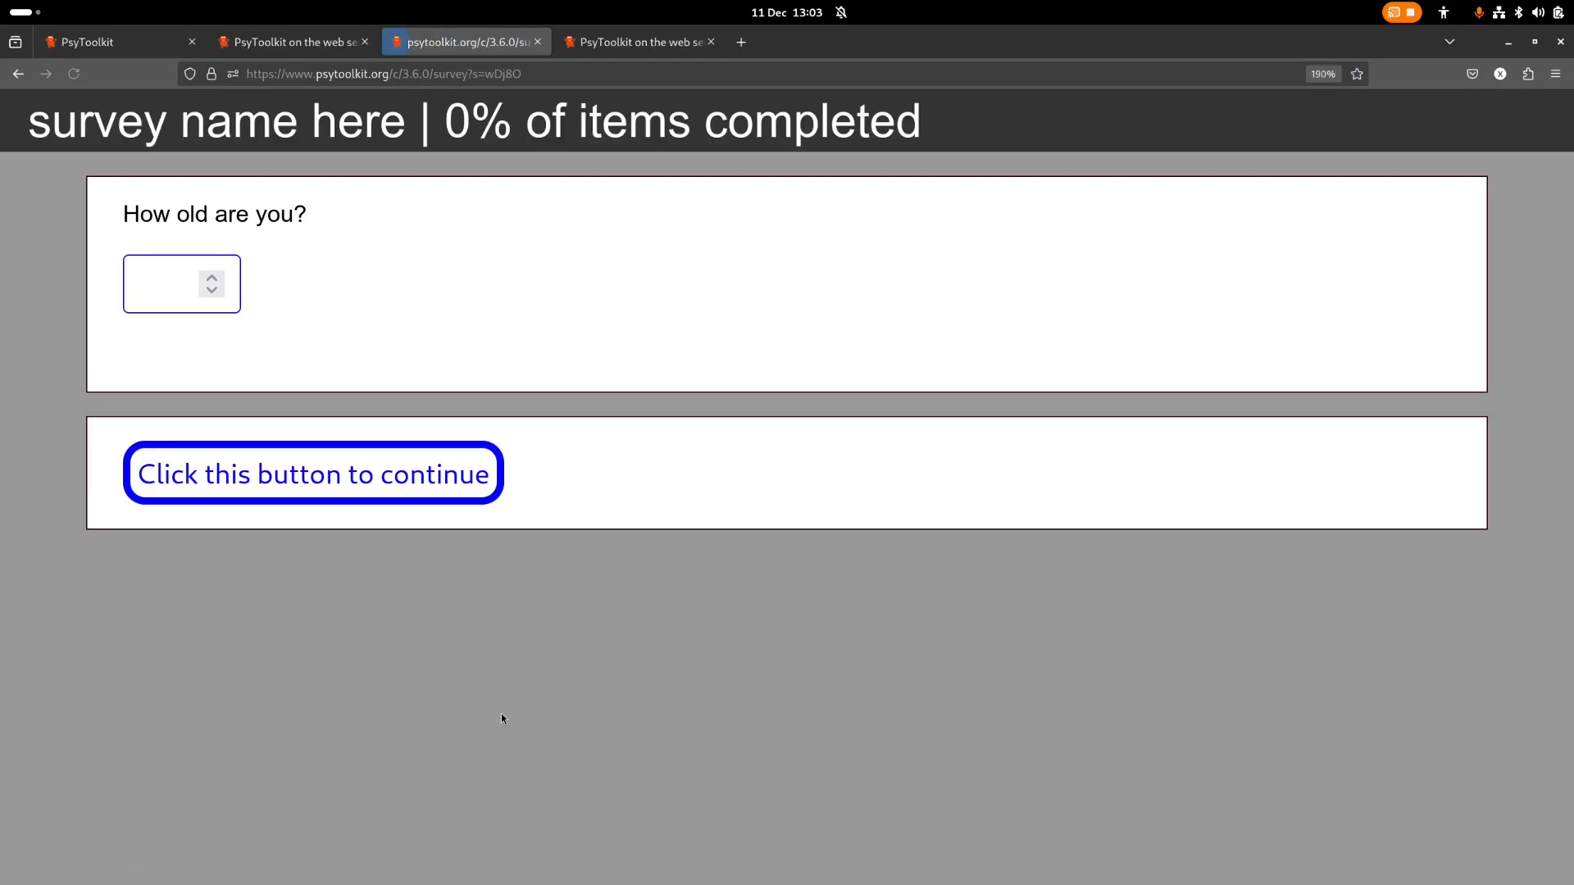
{"action": "left_click", "coordinate": [194, 286]}
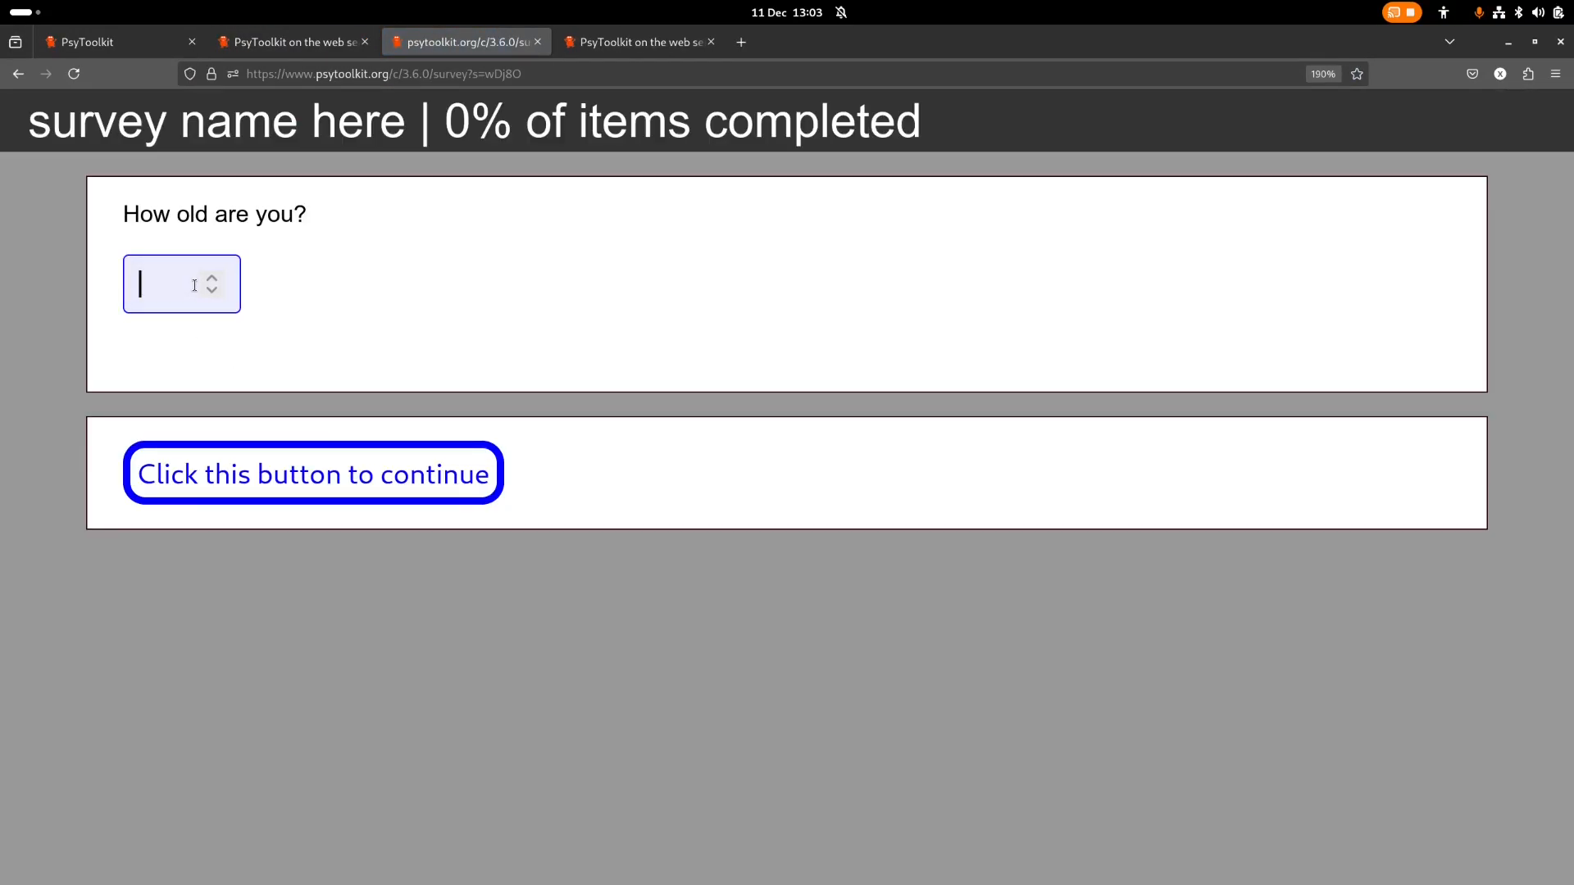
{"action": "type", "text": "10"}
{"action": "left_click", "coordinate": [450, 481]}
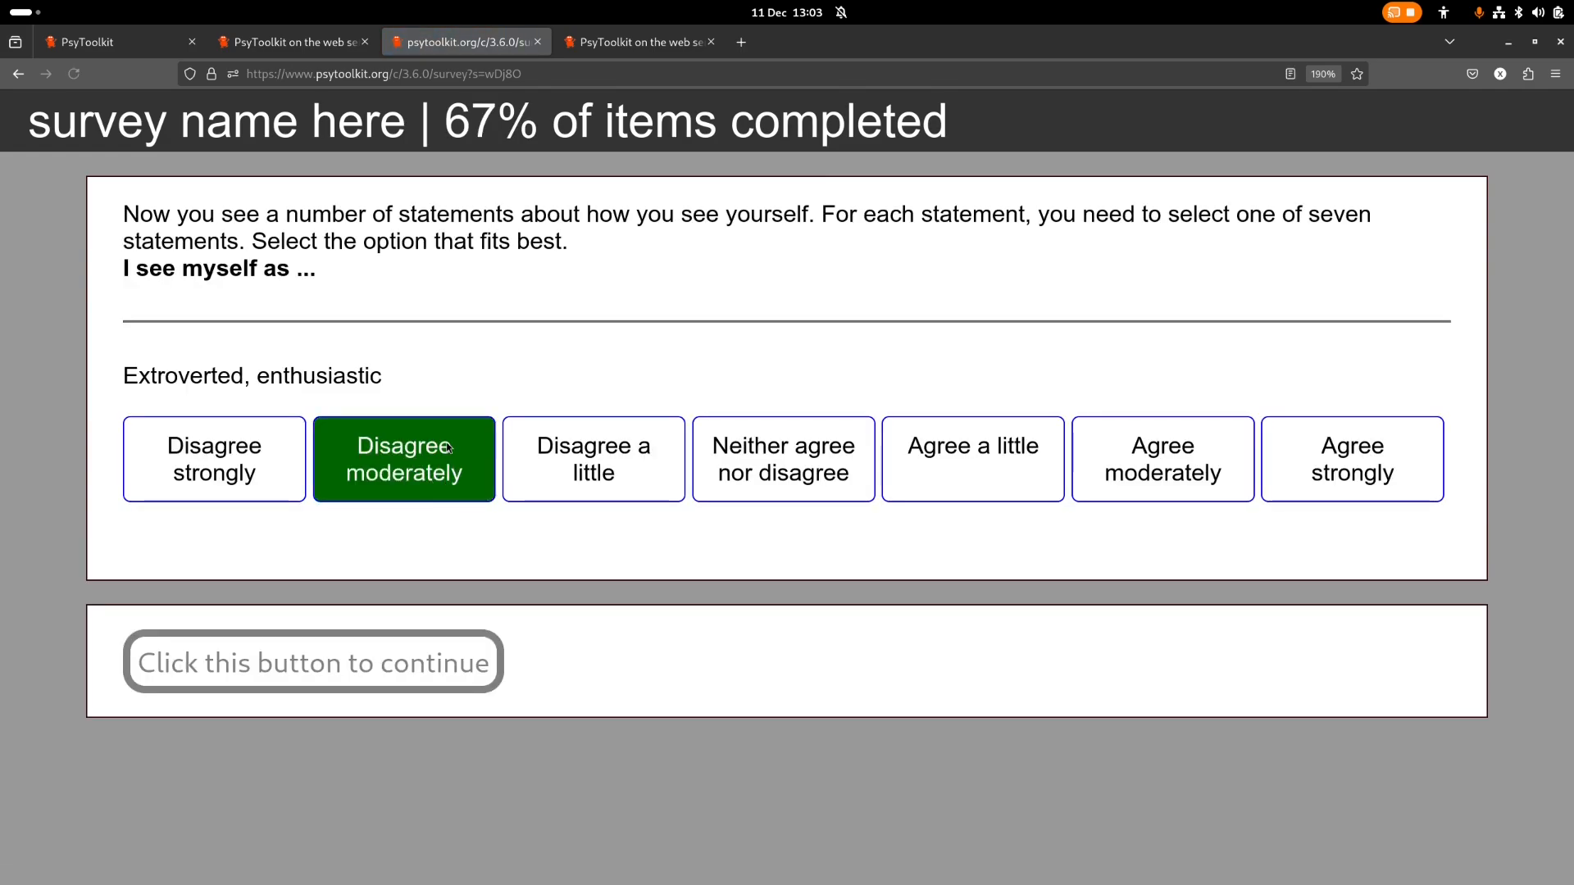
{"action": "left_click", "coordinate": [594, 463]}
{"action": "left_click", "coordinate": [599, 594]}
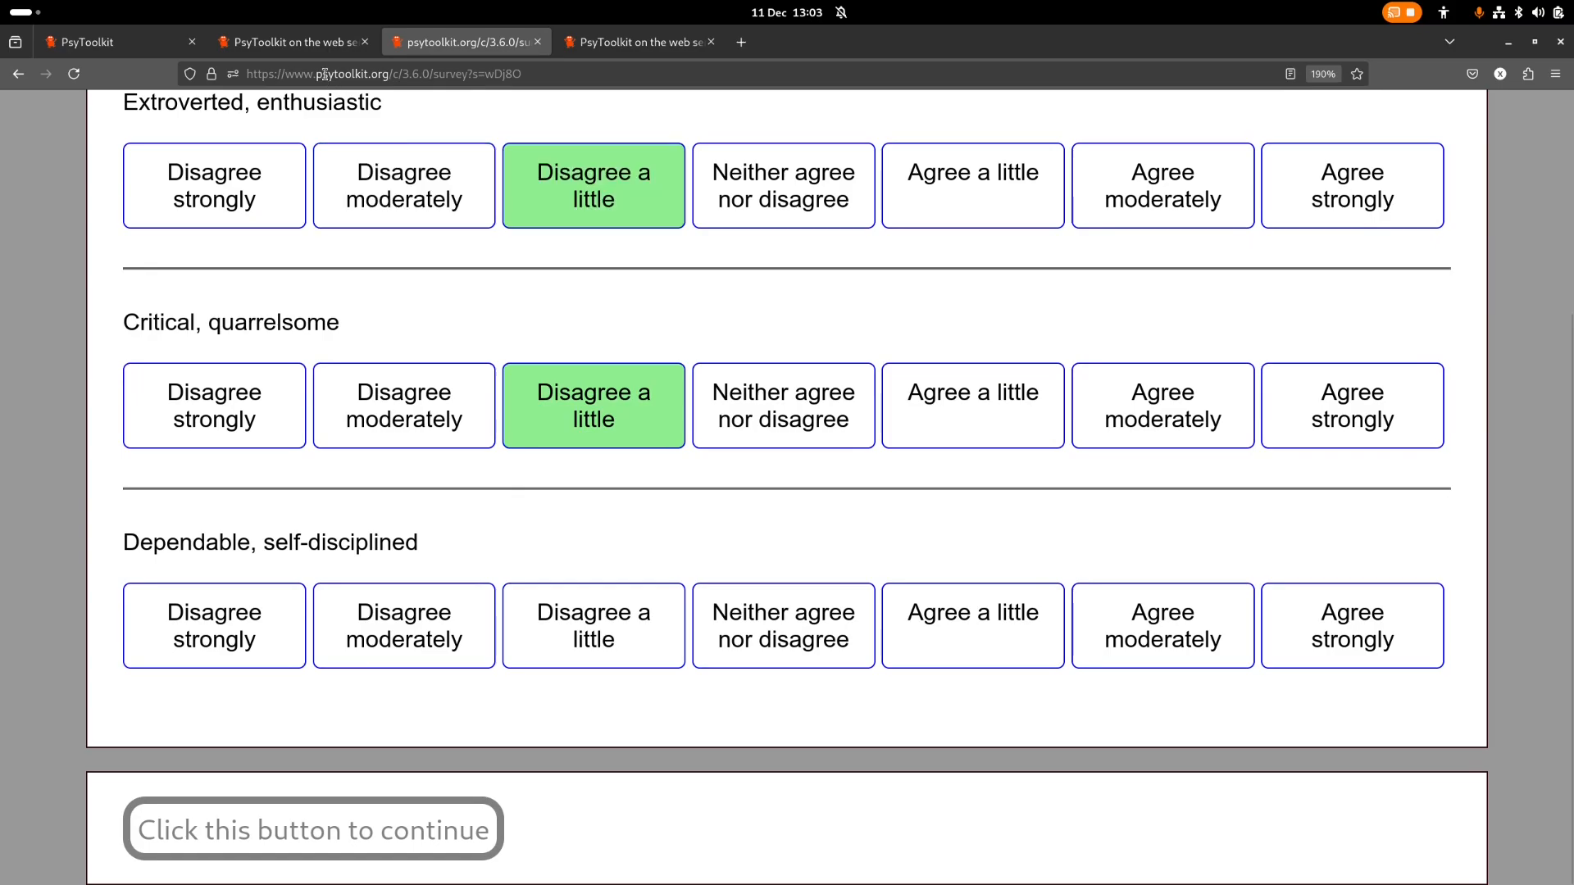
Return to the survey editor, start a new test run with age 50 and answer "Yes" to the full-time work question
{"action": "left_click", "coordinate": [307, 44]}
{"action": "scroll", "coordinate": [582, 338], "scroll_direction": "up", "scroll_amount": 15}
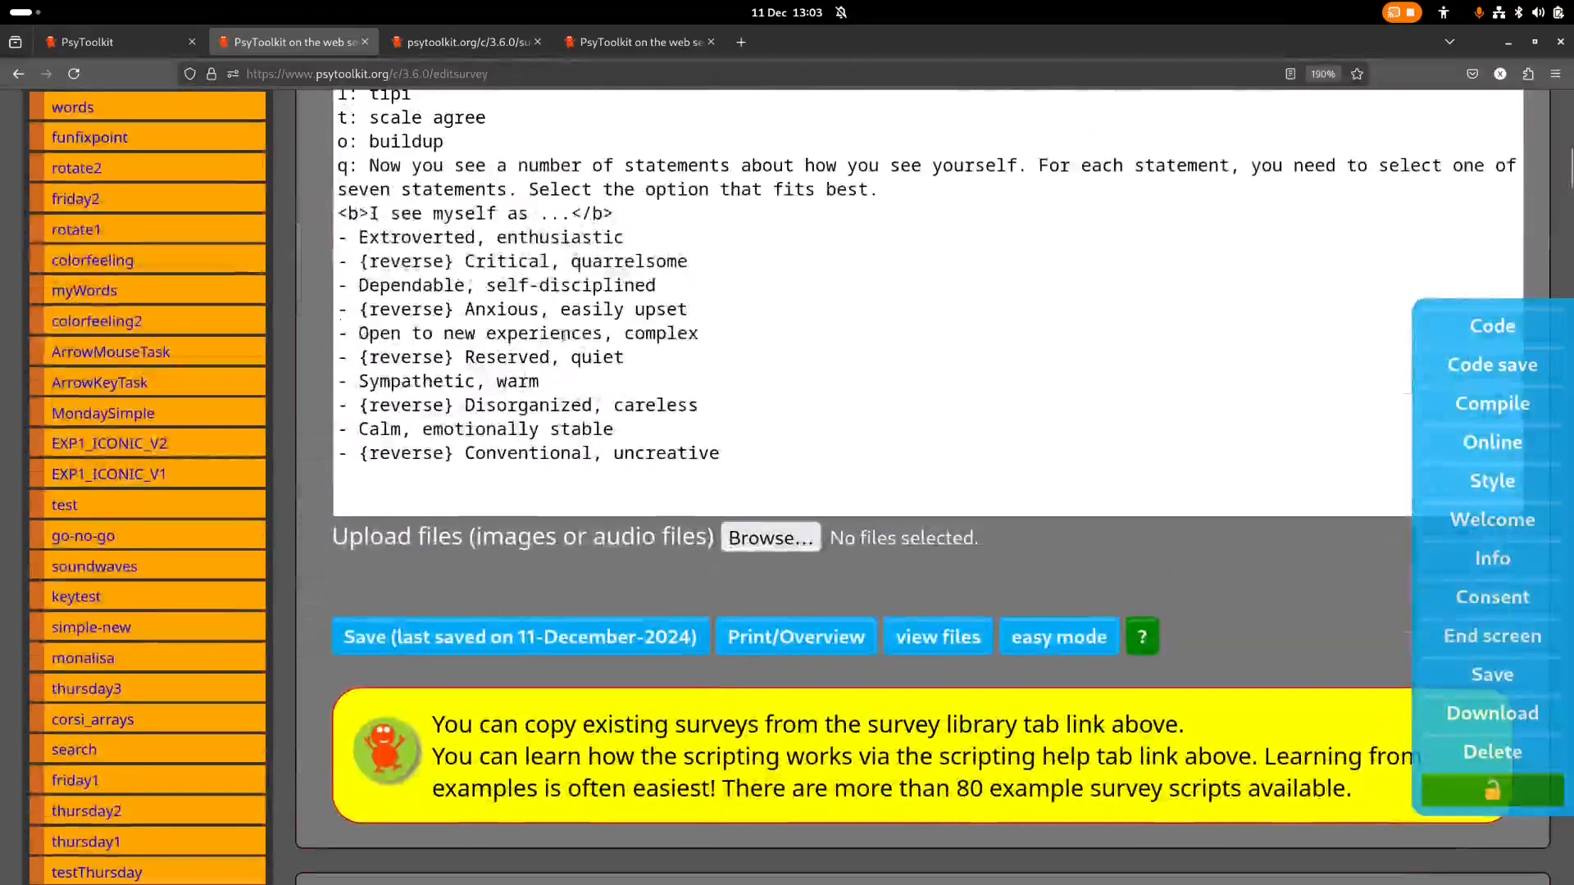
{"action": "scroll", "coordinate": [318, 317], "scroll_direction": "down", "scroll_amount": 15}
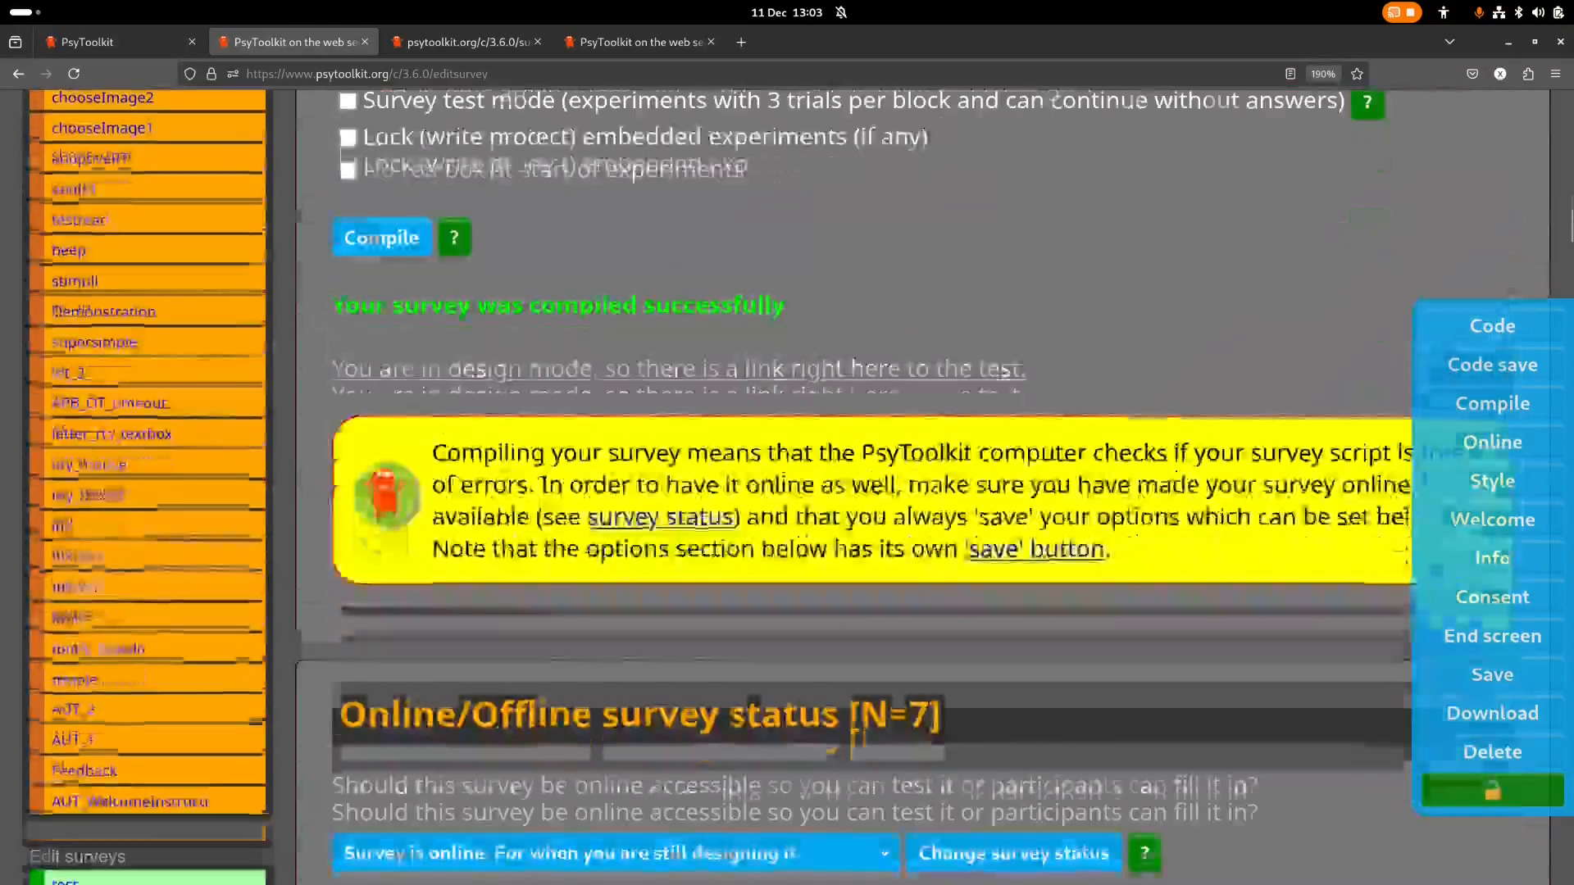
{"action": "left_click", "coordinate": [460, 375]}
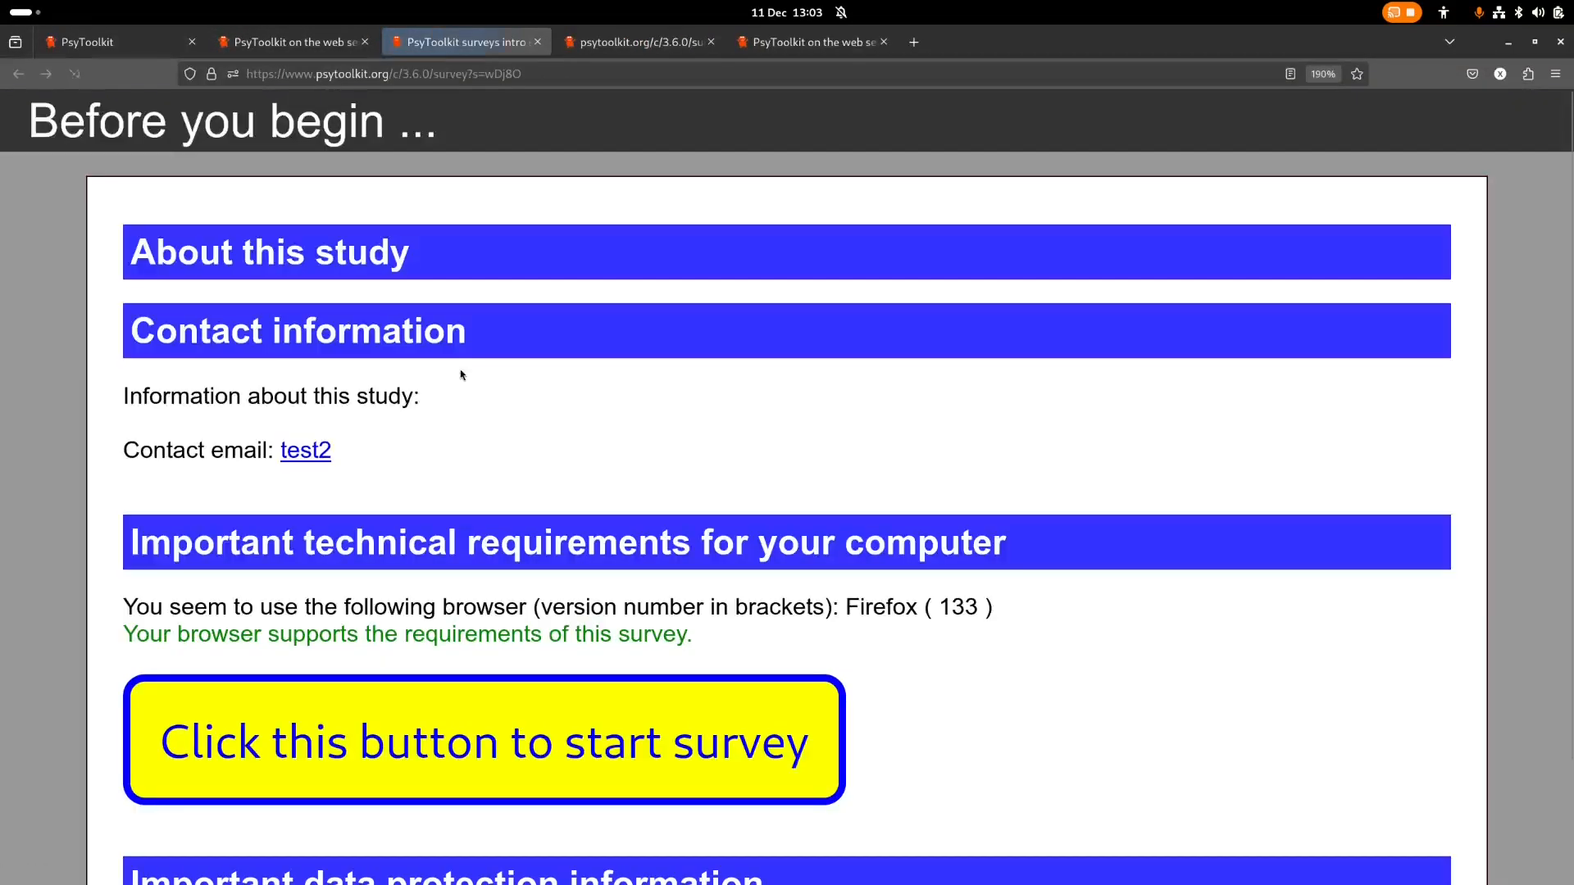
{"action": "left_click", "coordinate": [478, 719]}
{"action": "left_click", "coordinate": [169, 279]}
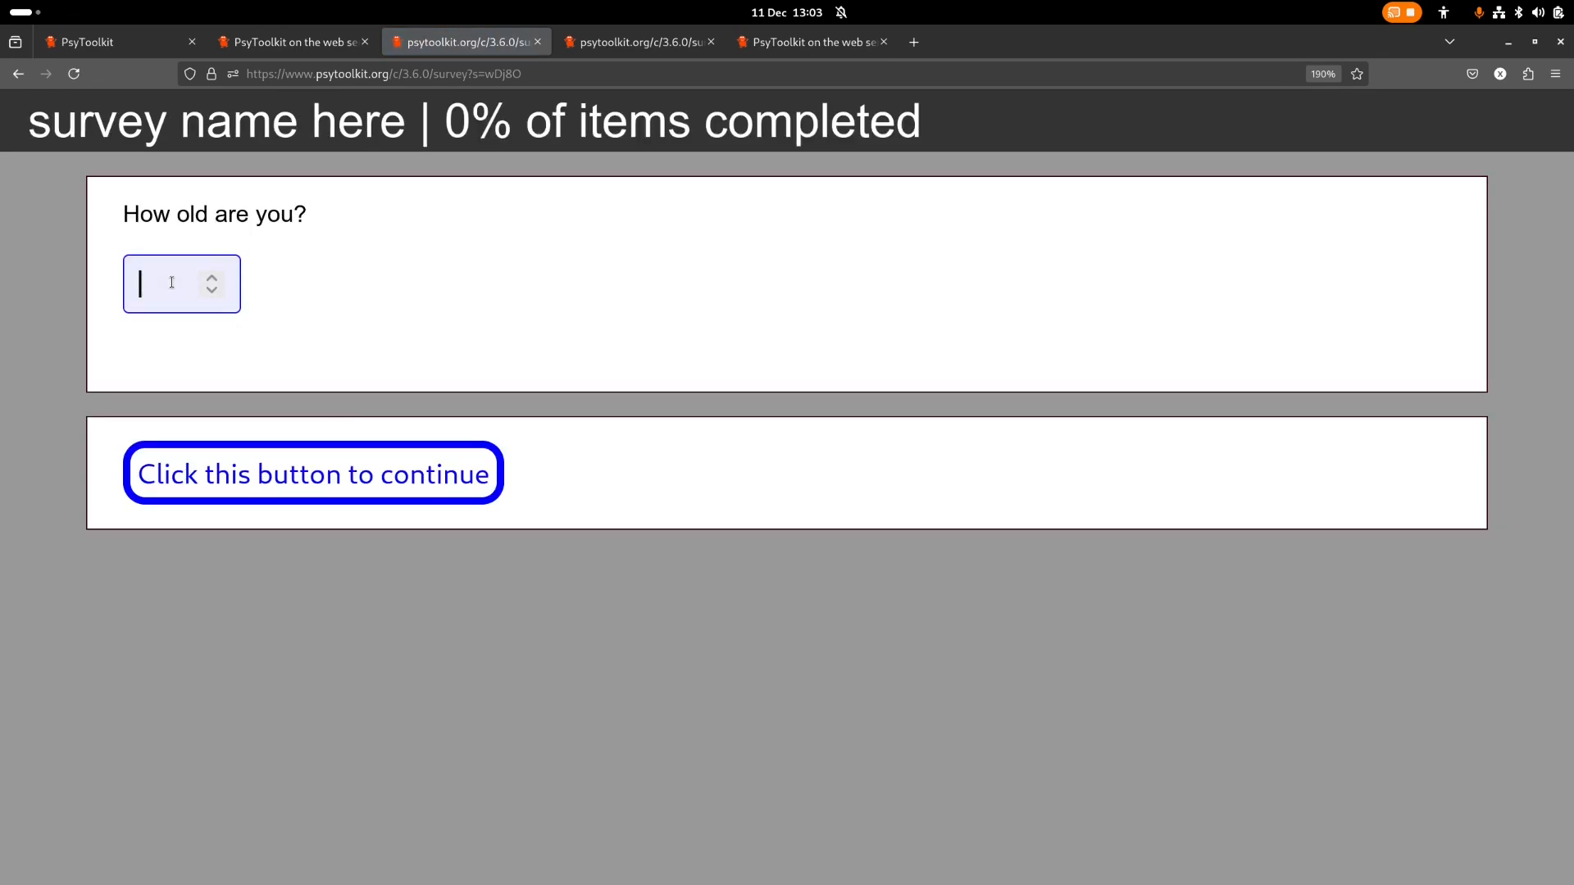
{"action": "type", "text": "50"}
{"action": "left_click", "coordinate": [318, 468]}
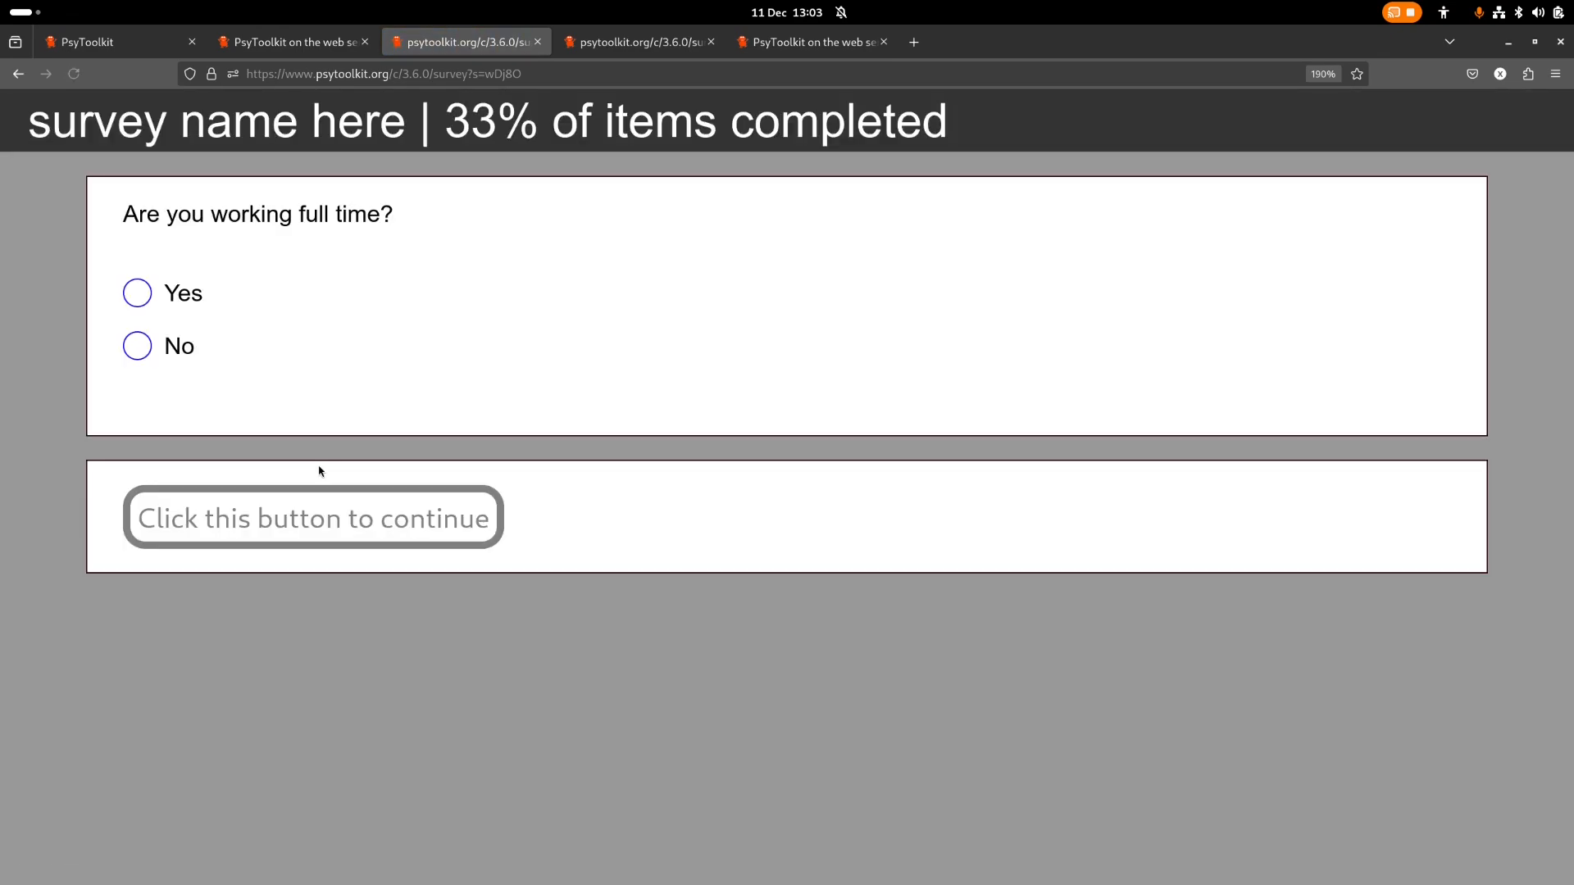
{"action": "left_click", "coordinate": [189, 303]}
Go back to the survey editor and delete the line "o: if $age > 17" from the working item
{"action": "left_click", "coordinate": [278, 45]}
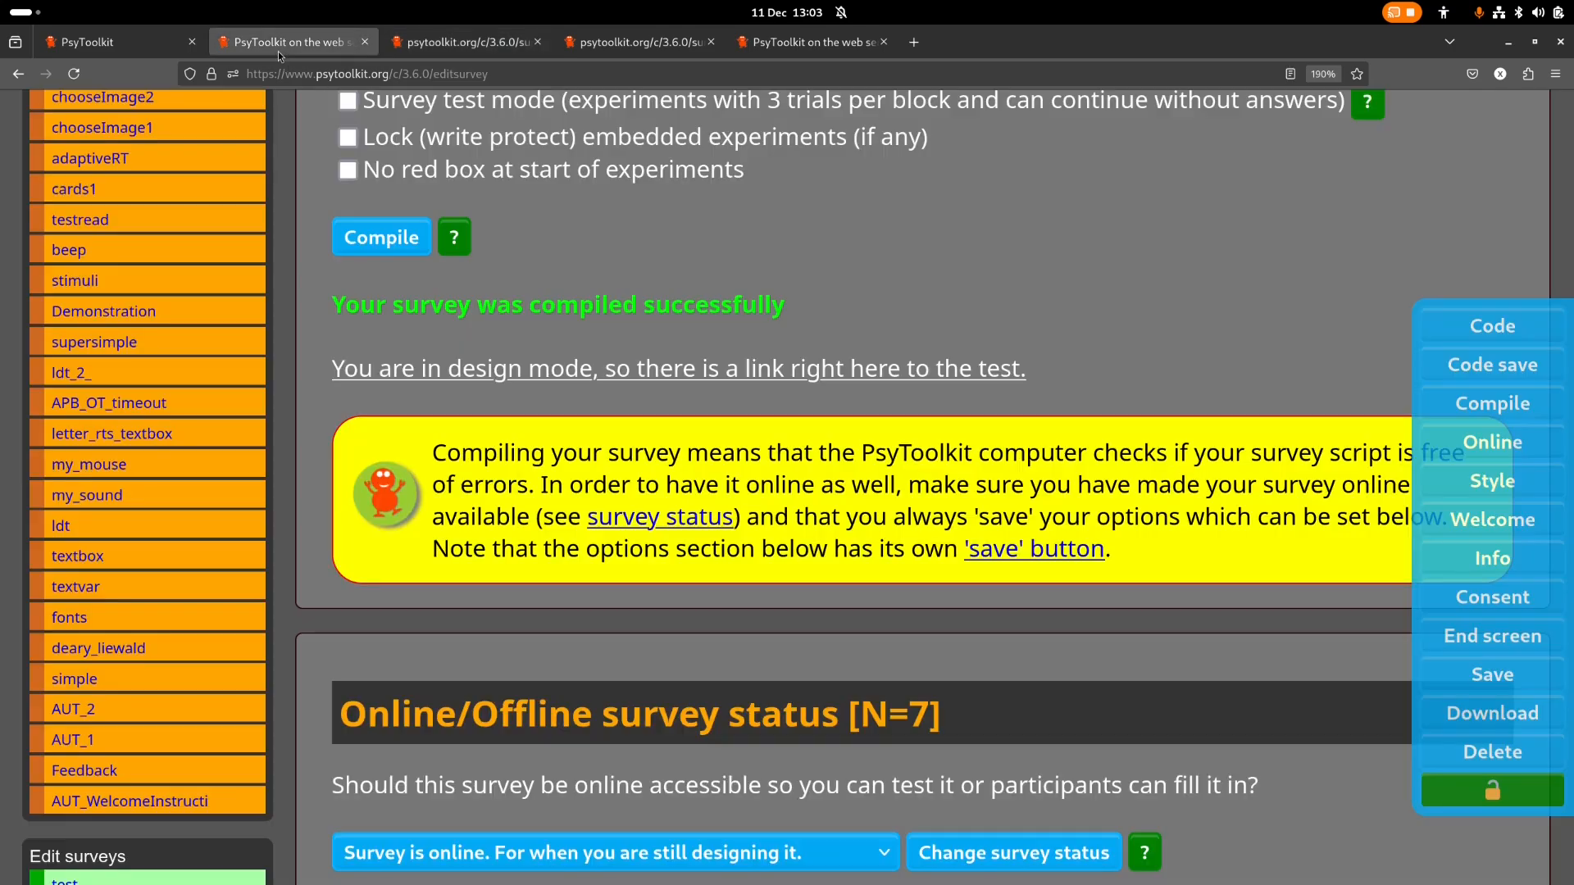
{"action": "scroll", "coordinate": [326, 243], "scroll_direction": "up", "scroll_amount": 15}
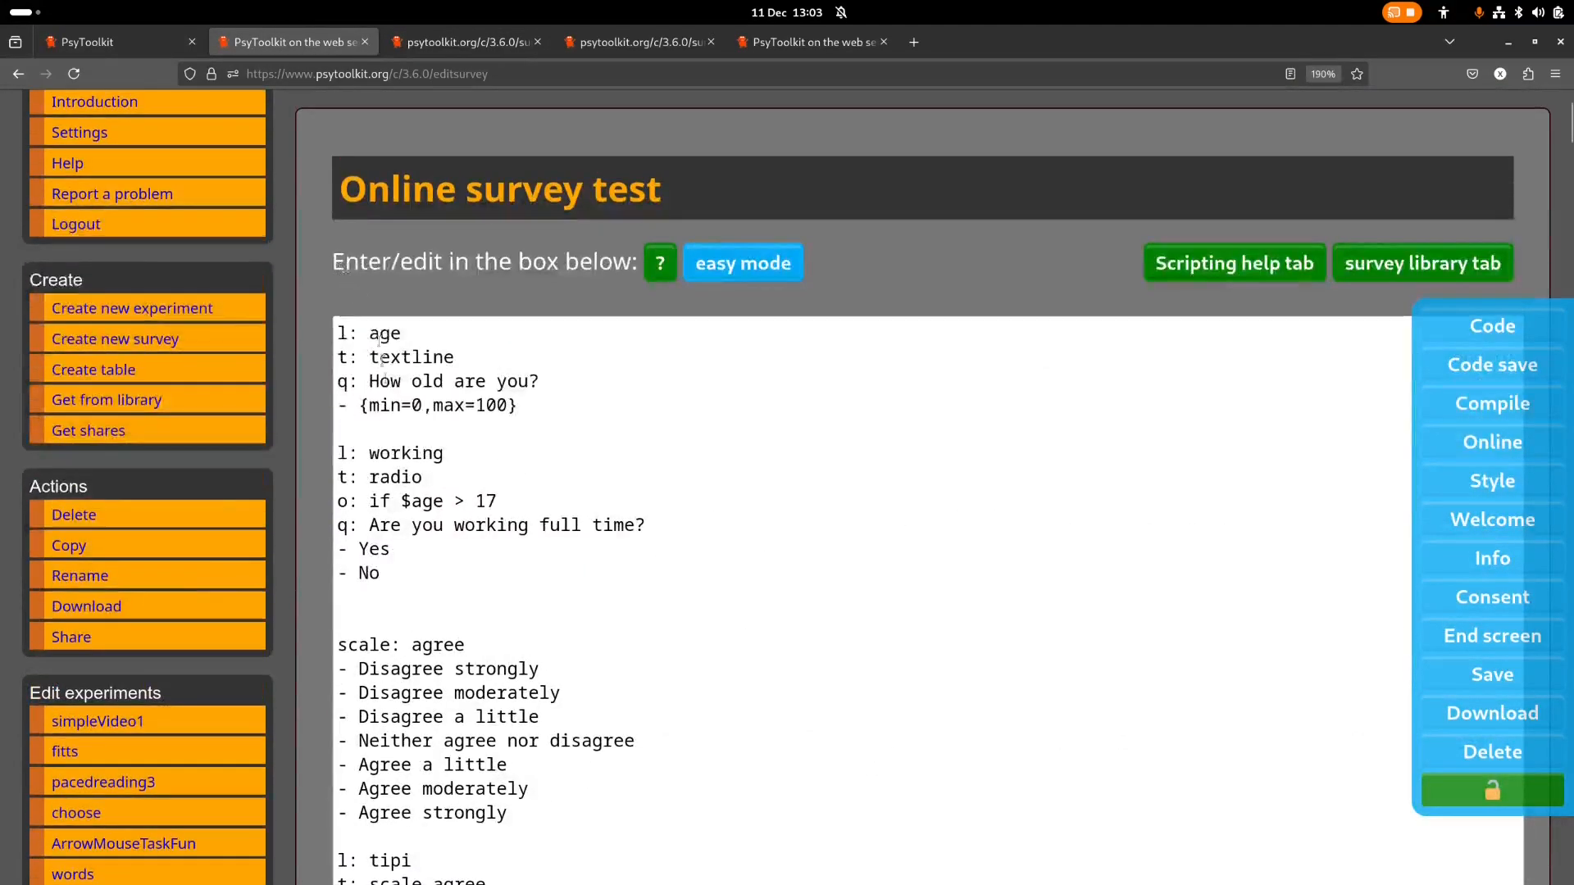
{"action": "left_click_drag", "start_coordinate": [502, 501], "coordinate": [336, 479]}
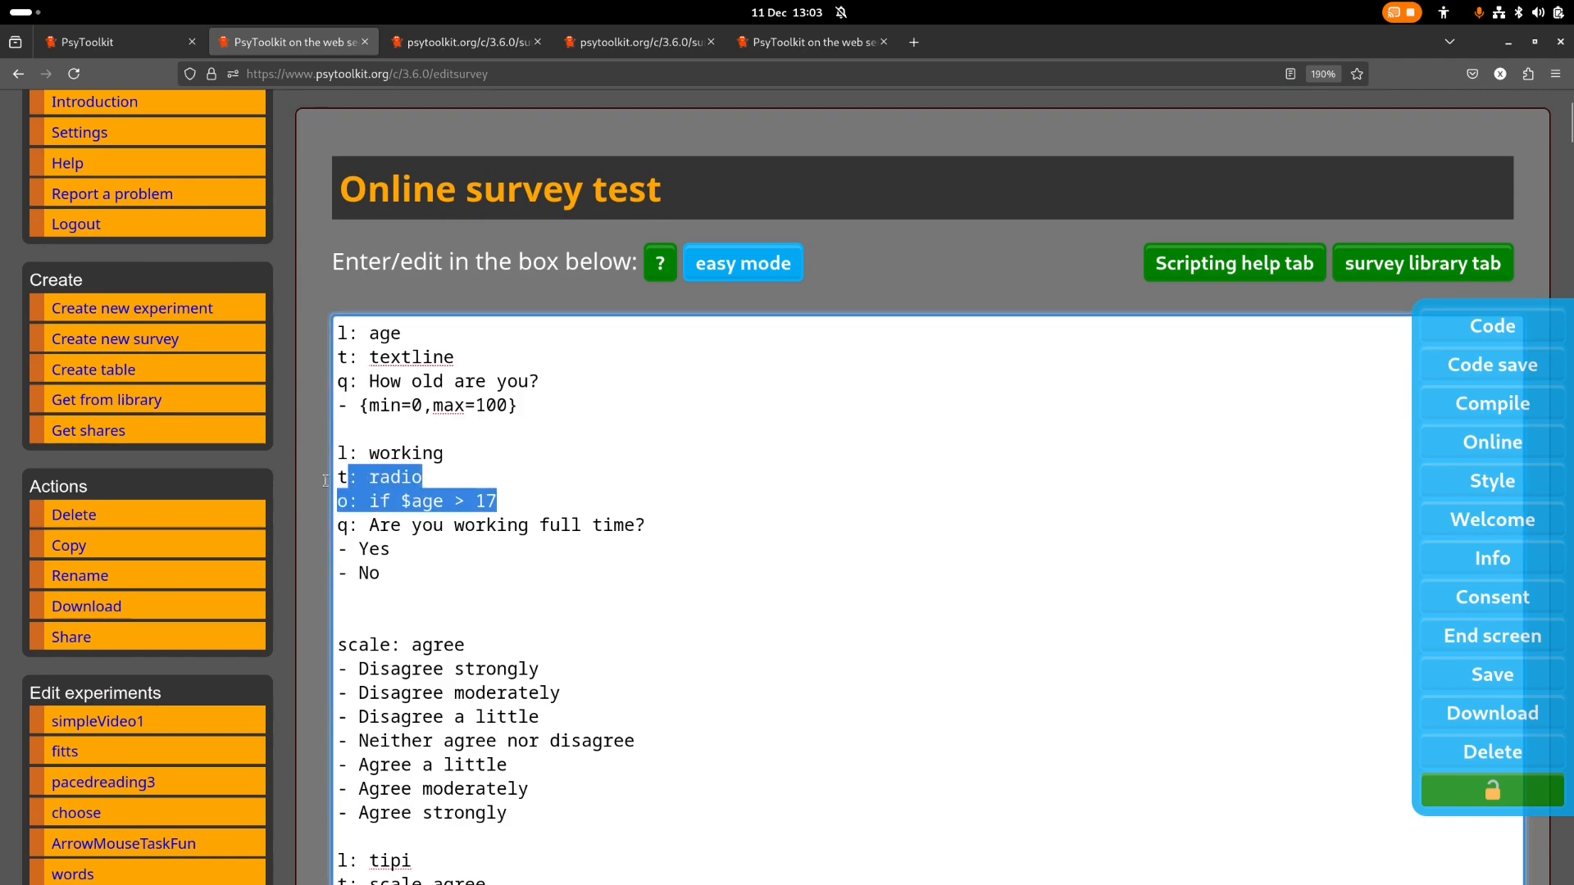
{"action": "left_click_drag", "start_coordinate": [529, 501], "coordinate": [323, 487]}
{"action": "triple_click", "coordinate": [460, 504]}
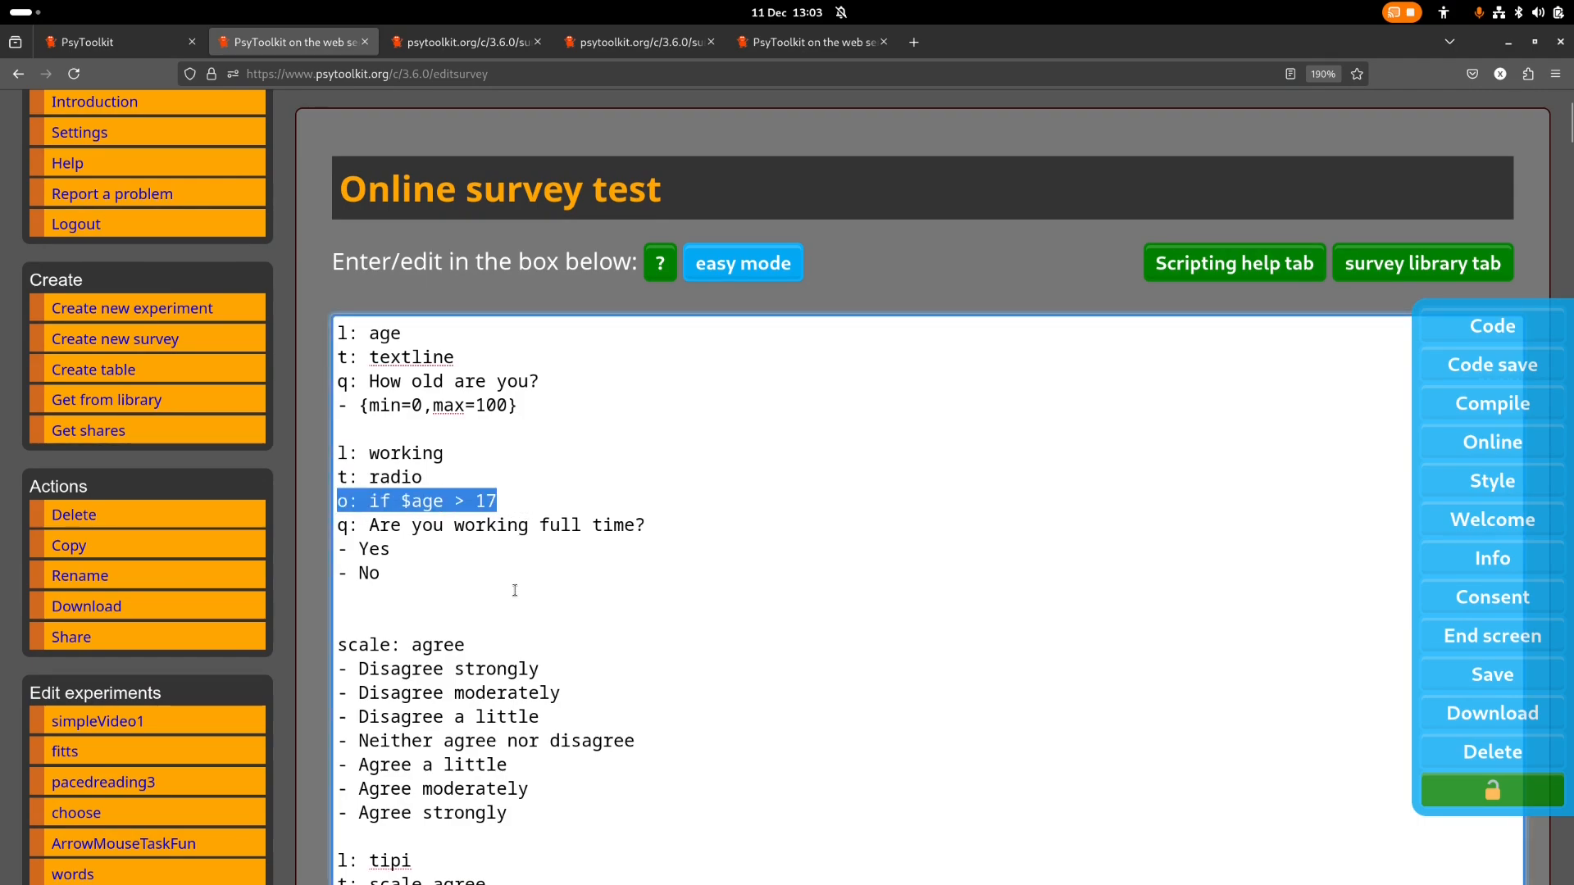
{"action": "key", "text": "BackSpace"}
{"action": "key", "text": "Delete"}
Start a jump line reading "j: if $age" between the age and working items, followed by a blank line
{"action": "key", "text": "Up"}
{"action": "key", "text": "Up"}
{"action": "key", "text": "Up"}
{"action": "key", "text": "Return"}
{"action": "key", "text": "Return"}
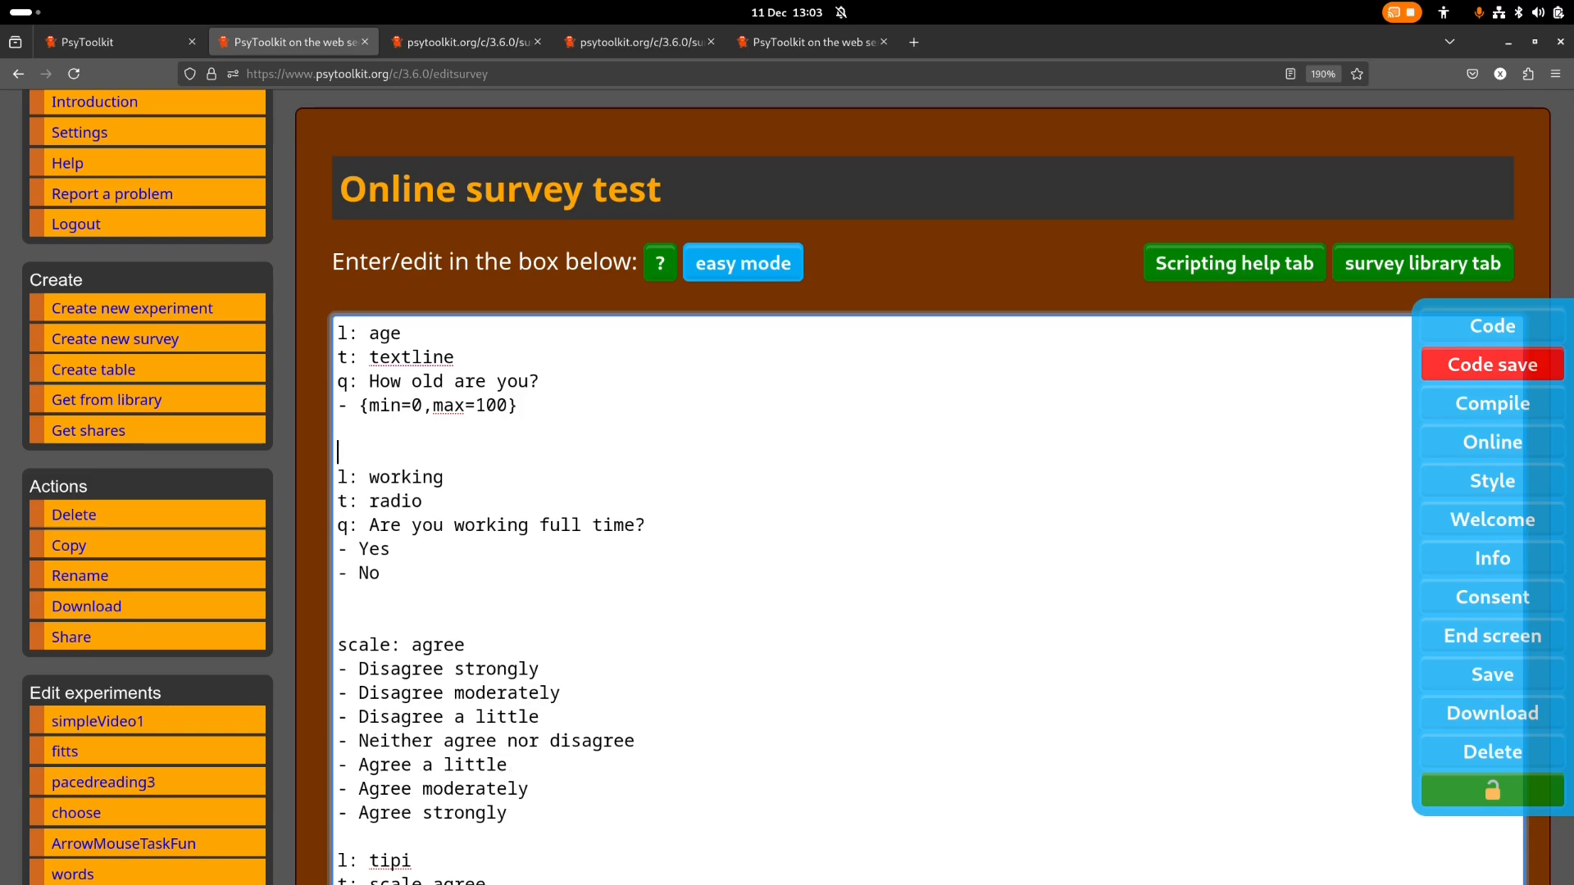
{"action": "type", "text": "j: "}
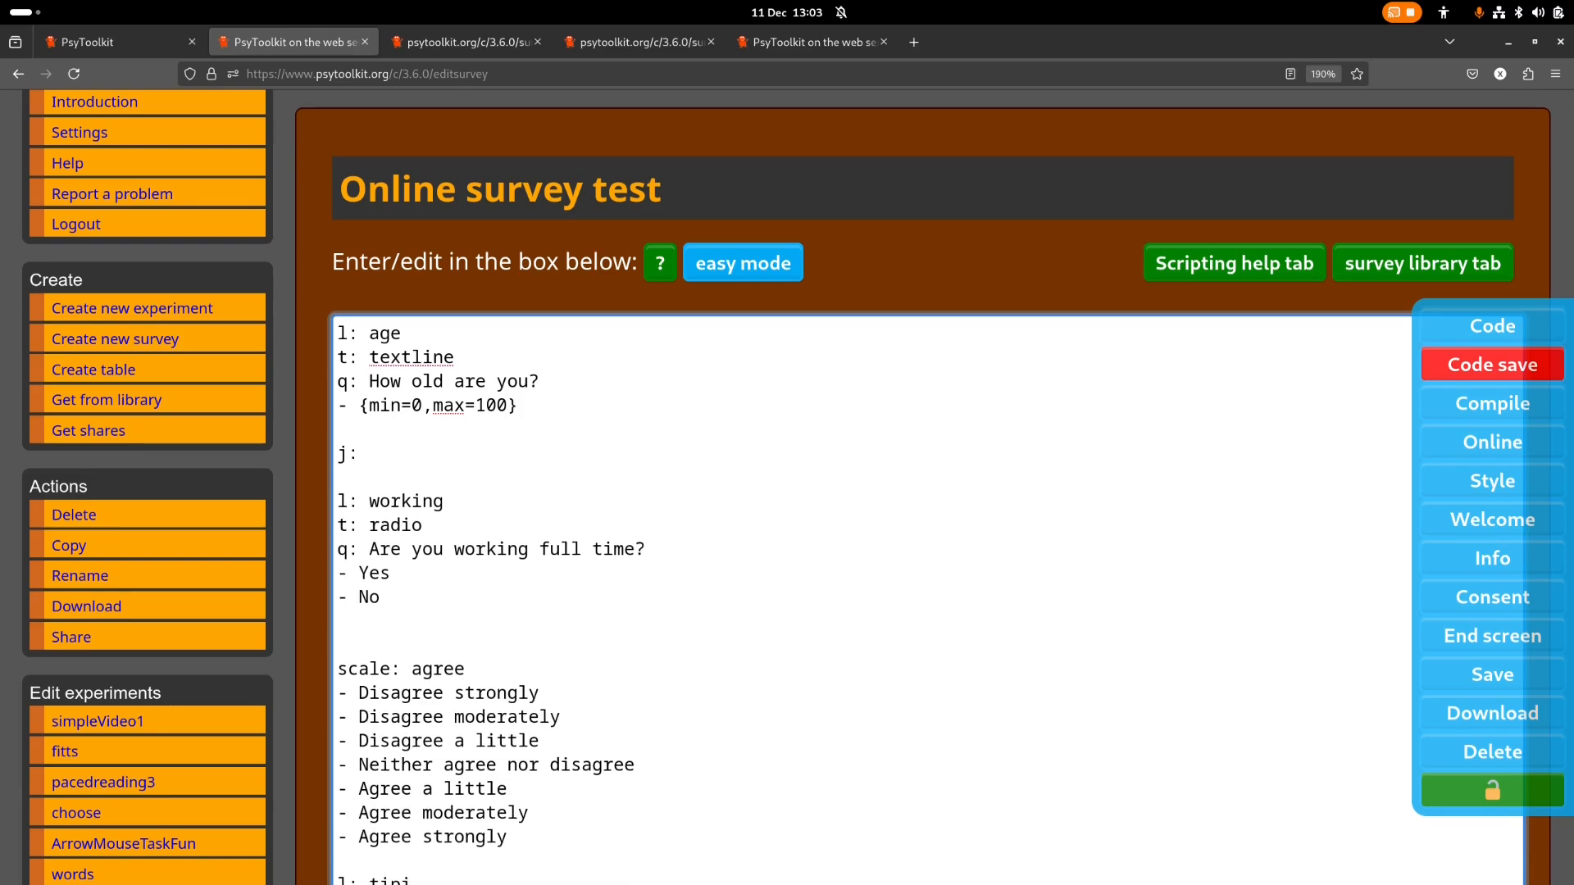
{"action": "type", "text": "if $age"}
{"action": "key", "text": "BackSpace"}
{"action": "key", "text": "BackSpace"}
{"action": "type", "text": "< 18 then "}
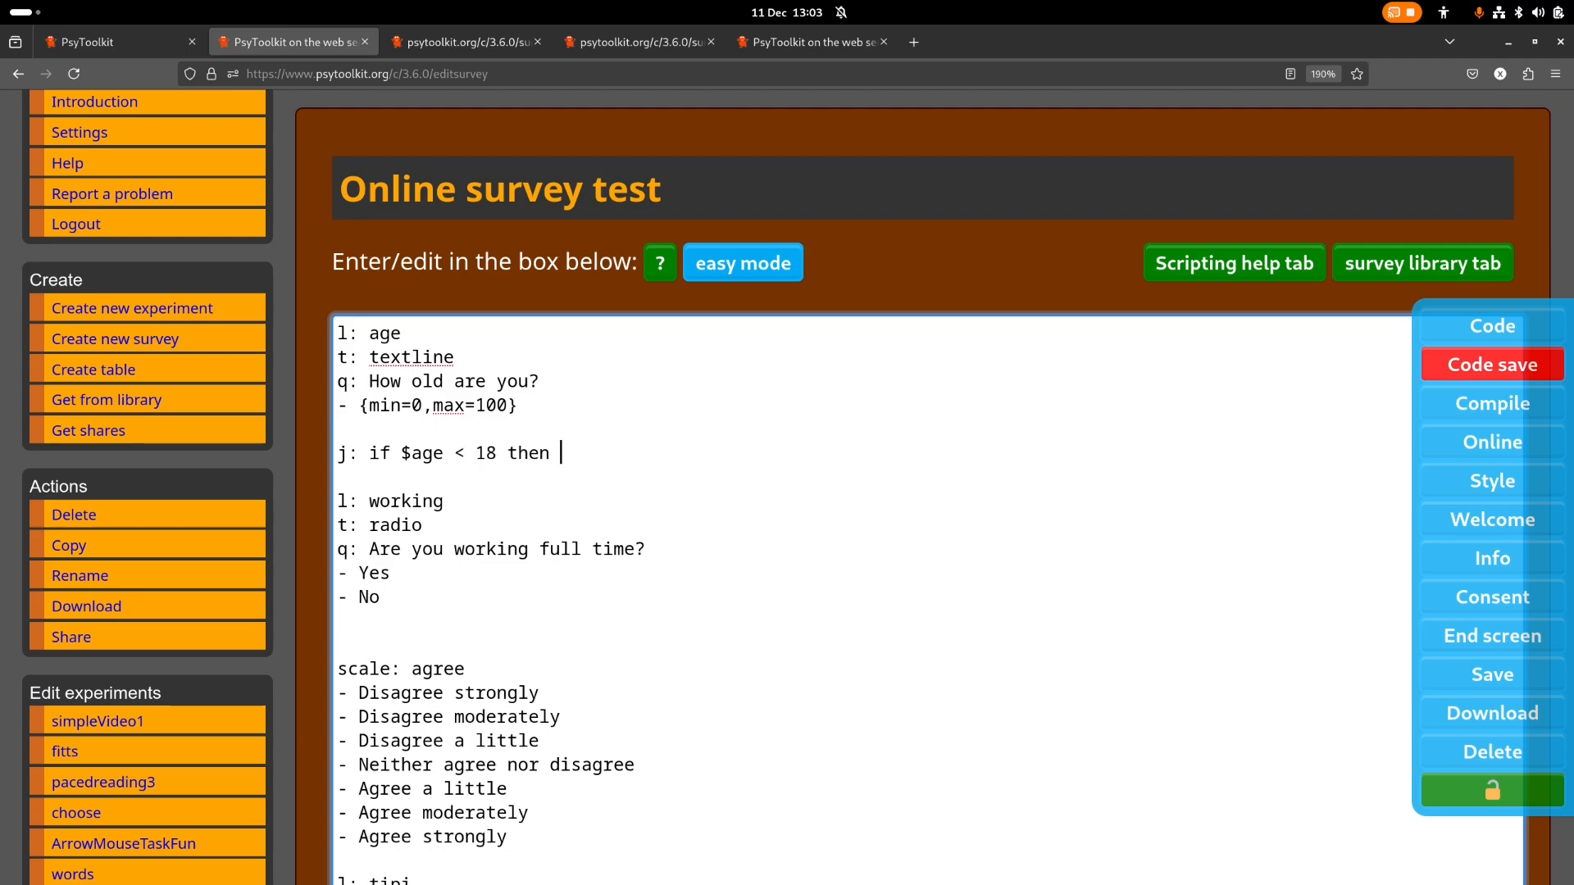
{"action": "type", "text": "skip 1"}
{"action": "key", "text": "BackSpace"}
{"action": "key", "text": "BackSpace"}
{"action": "key", "text": "BackSpace"}
{"action": "key", "text": "BackSpace"}
{"action": "key", "text": "BackSpace"}
{"action": "key", "text": "BackSpace"}
{"action": "key", "text": "BackSpace"}
{"action": "key", "text": "BackSpace"}
{"action": "key", "text": "BackSpace"}
{"action": "key", "text": "BackSpace"}
{"action": "key", "text": "BackSpace"}
{"action": "key", "text": "BackSpace"}
{"action": "key", "text": "BackSpace"}
{"action": "key", "text": "BackSpace"}
{"action": "key", "text": "BackSpace"}
{"action": "key", "text": "BackSpace"}
{"action": "type", "text": "> 17 t"}
{"action": "key", "text": "BackSpace"}
{"action": "key", "text": "BackSpace"}
{"action": "key", "text": "BackSpace"}
{"action": "key", "text": "BackSpace"}
{"action": "key", "text": "BackSpace"}
{"action": "key", "text": "BackSpace"}
{"action": "key", "text": "BackSpace"}
{"action": "scroll", "coordinate": [573, 533], "scroll_direction": "down", "scroll_amount": 2}
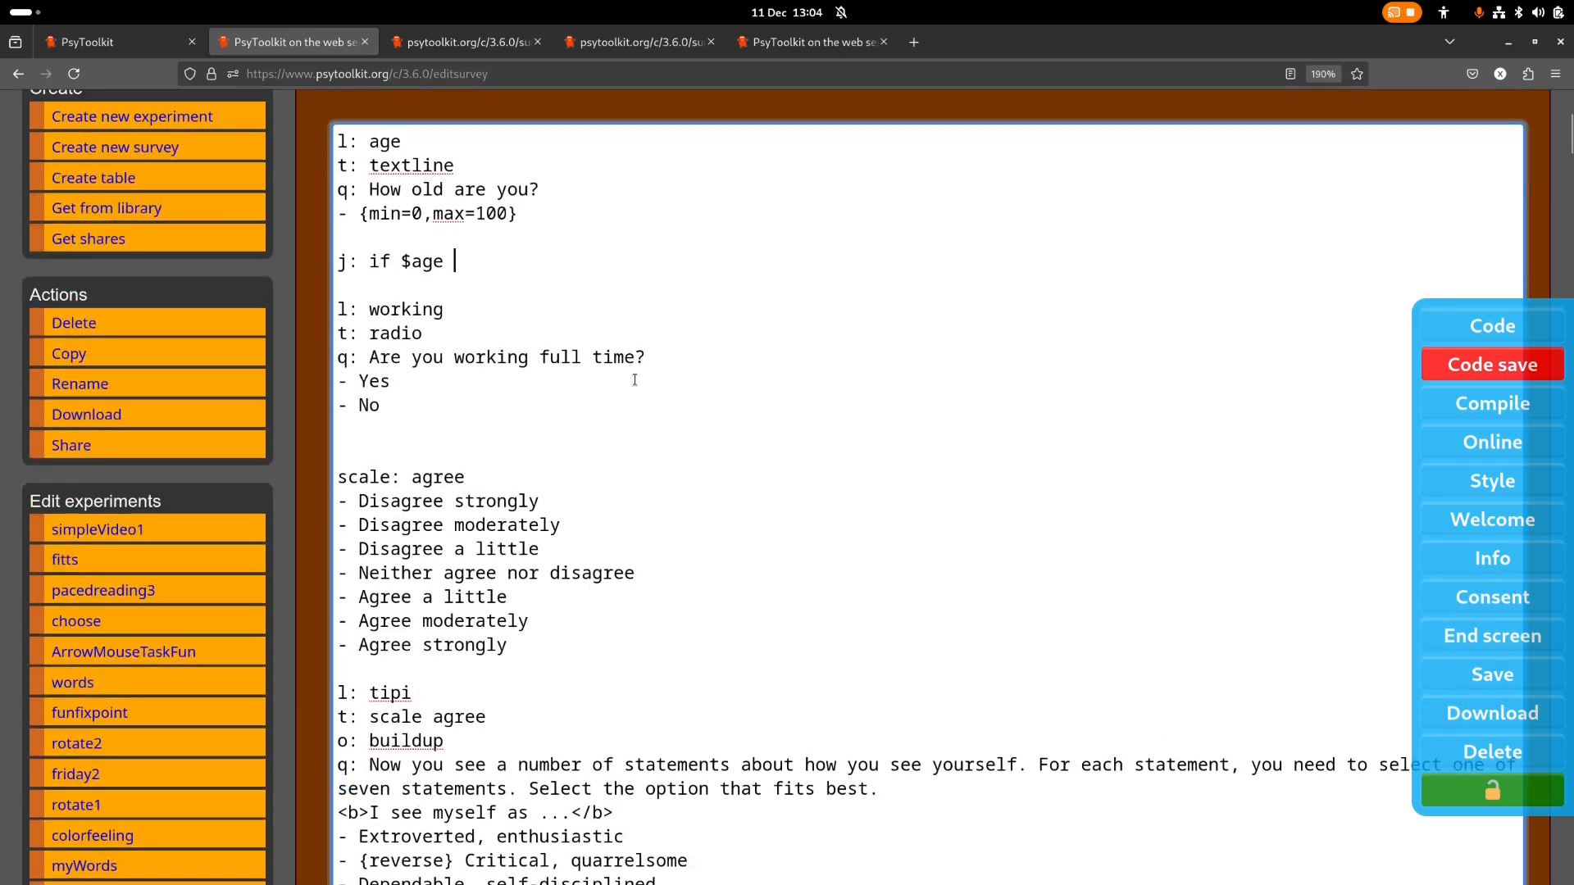
Complete the jump line as "j: if $age < 18 then goto tipi", and highlight the tipi label and the whole jump line
{"action": "type", "text": "<"}
{"action": "type", "text": " 17"}
{"action": "key", "text": "BackSpace"}
{"action": "key", "text": "BackSpace"}
{"action": "type", "text": "8 then"}
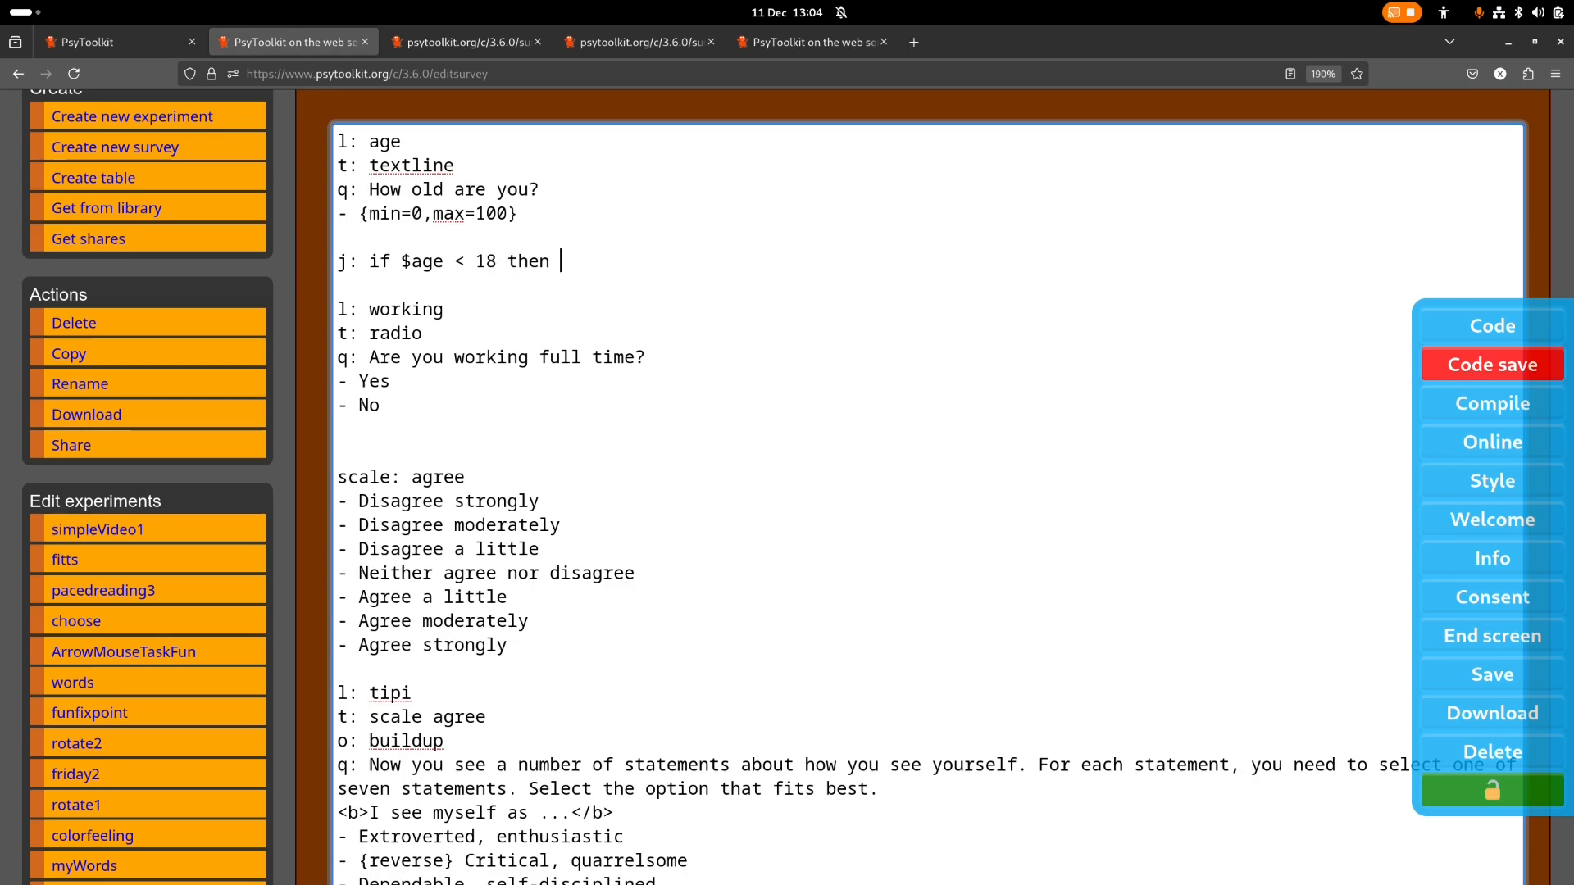
{"action": "type", "text": " goto tup"}
{"action": "key", "text": "BackSpace"}
{"action": "key", "text": "BackSpace"}
{"action": "type", "text": "ipi"}
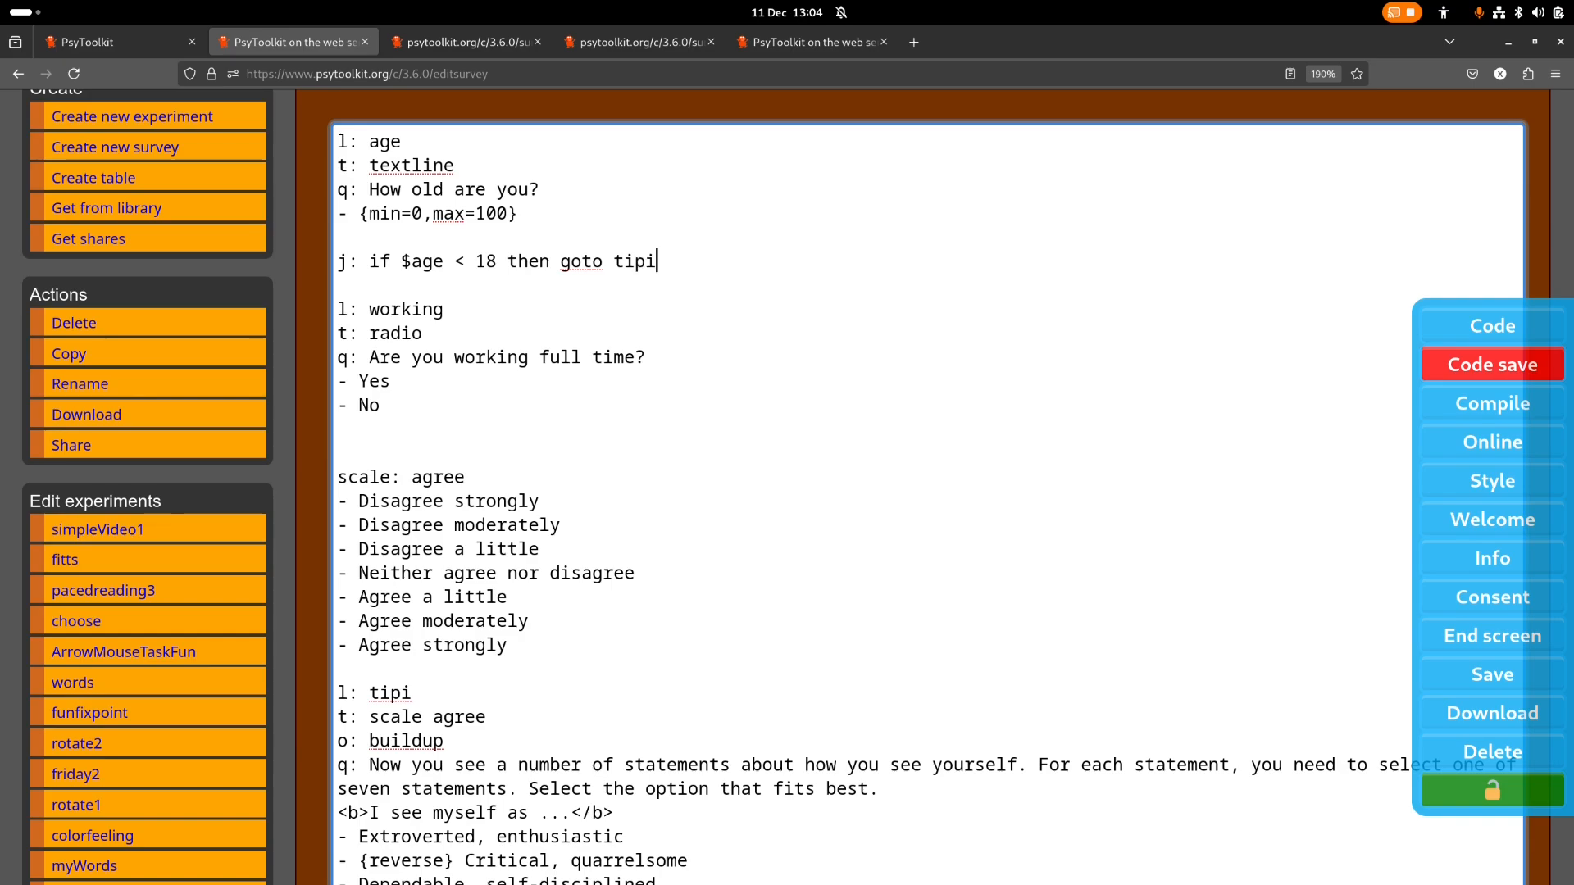
{"action": "left_click_drag", "start_coordinate": [379, 694], "coordinate": [413, 693]}
{"action": "left_click_drag", "start_coordinate": [656, 261], "coordinate": [337, 261]}
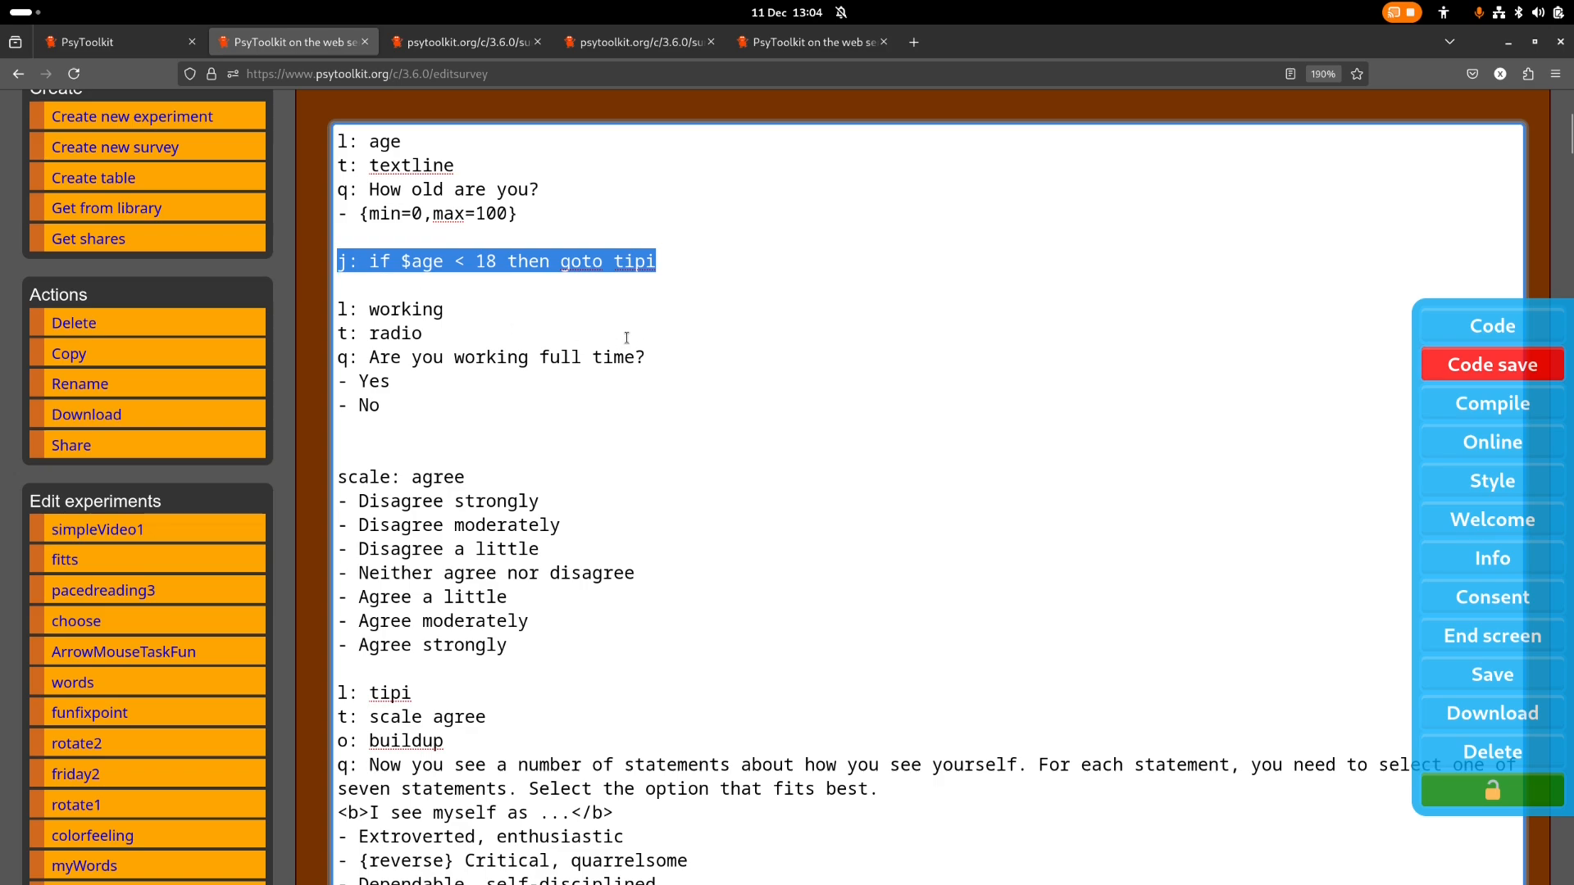
Delete the jump line "j: if $age < 18 then goto tipi" and its extra blank line between the age and working items
{"action": "key", "text": "BackSpace"}
{"action": "key", "text": "BackSpace"}
{"action": "key", "text": "BackSpace"}
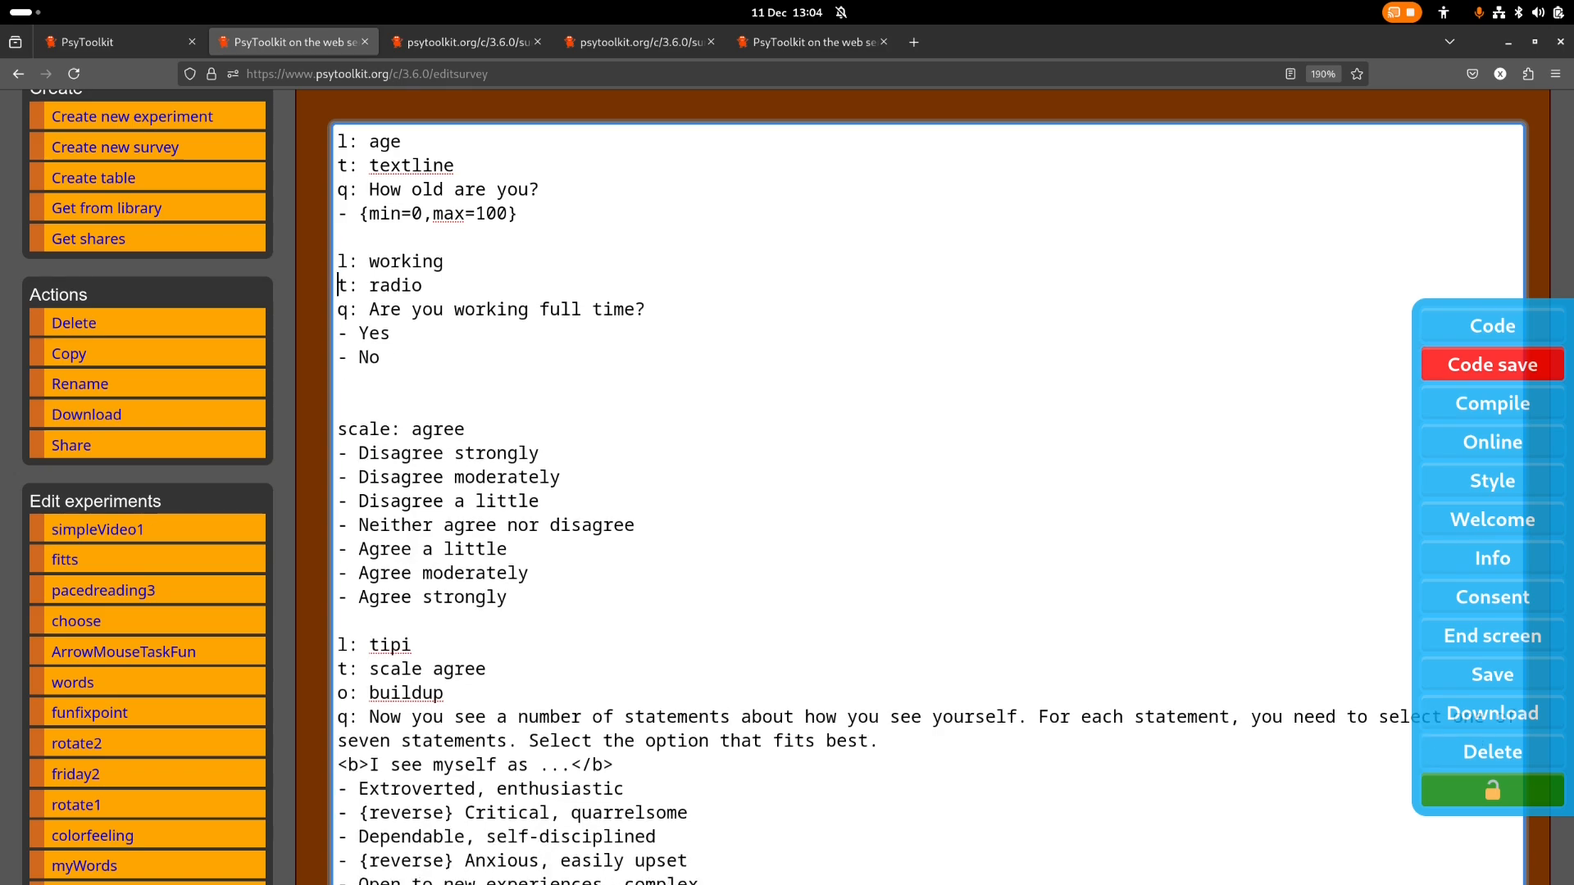
Add the option line "o: if $age > 17" below the radio type line of the working item, and highlight it
{"action": "key", "text": "End"}
{"action": "key", "text": "Return"}
{"action": "type", "text": "o: if"}
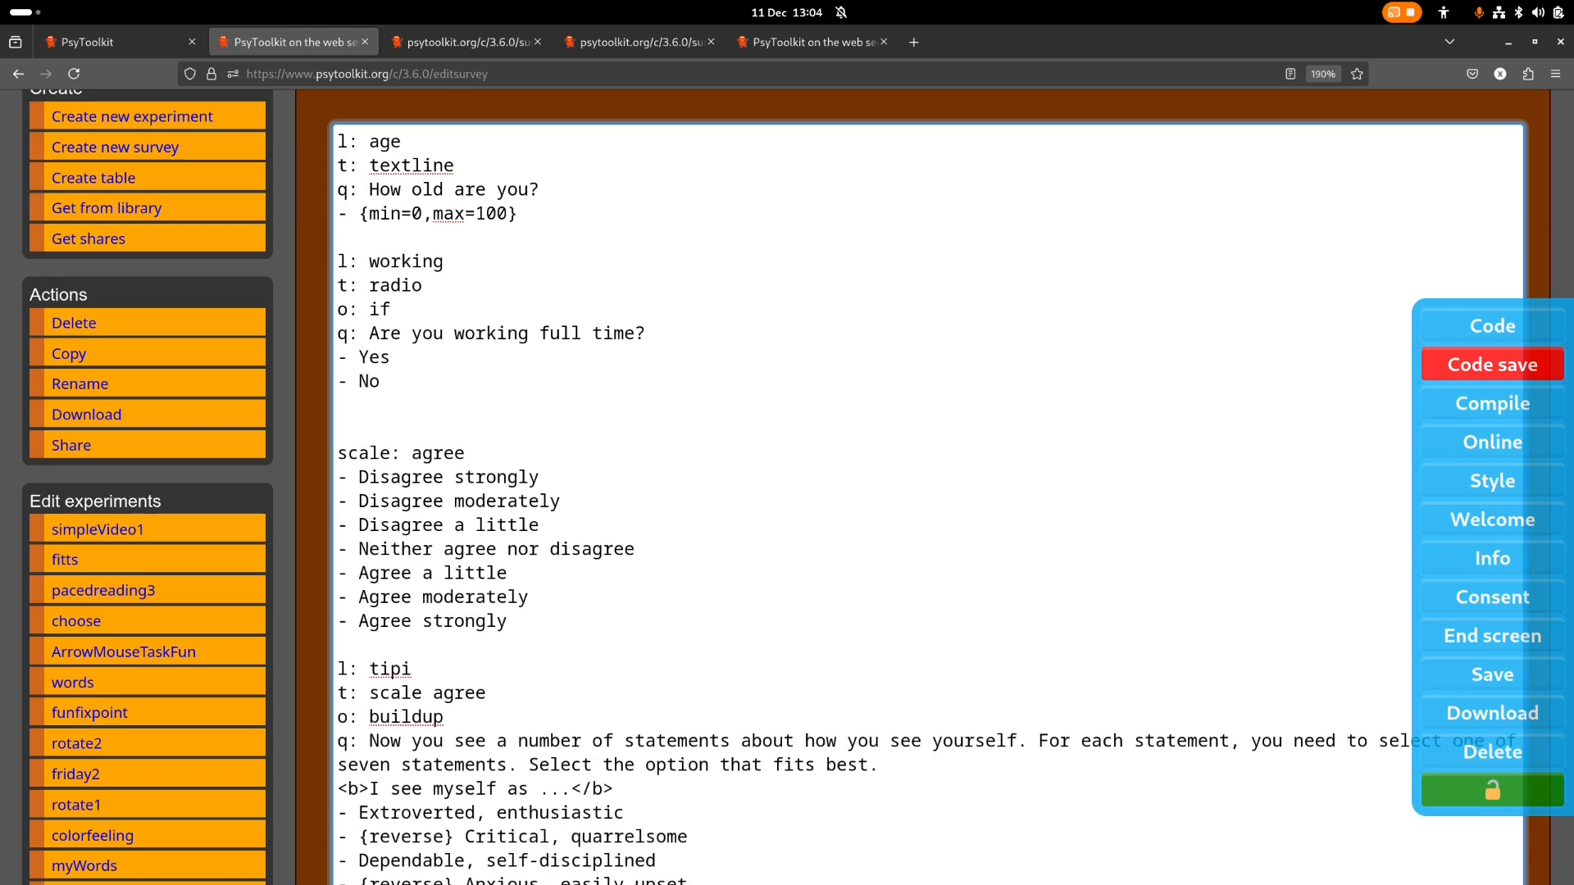
{"action": "type", "text": " $age < 18"}
{"action": "key", "text": "BackSpace"}
{"action": "key", "text": "BackSpace"}
{"action": "key", "text": "BackSpace"}
{"action": "key", "text": "BackSpace"}
{"action": "type", "text": "> 17"}
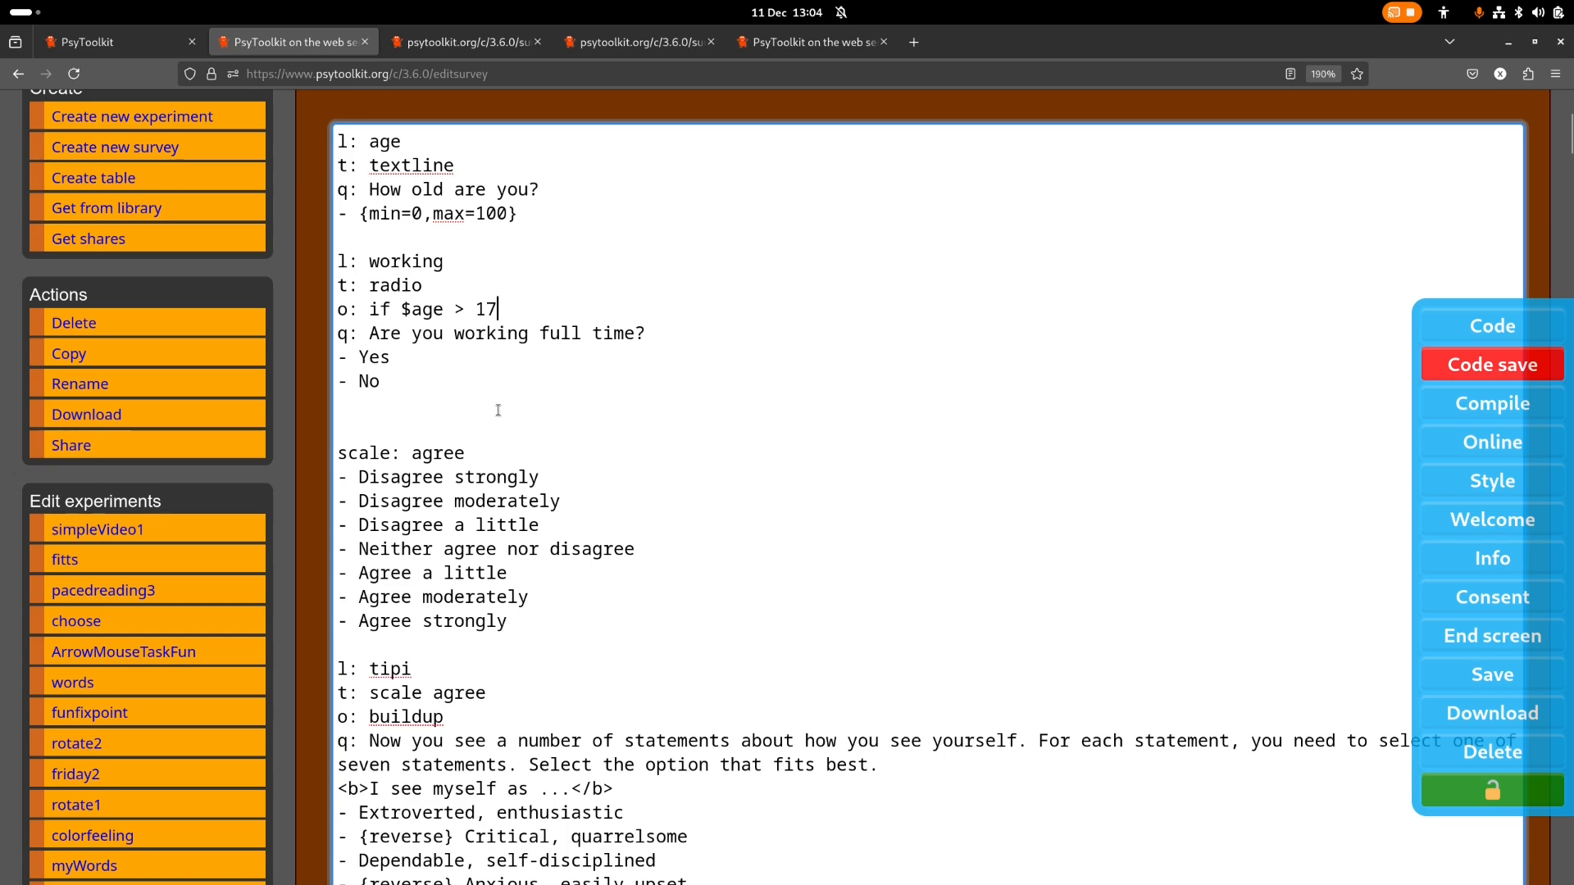
{"action": "left_click_drag", "start_coordinate": [337, 309], "coordinate": [529, 304]}
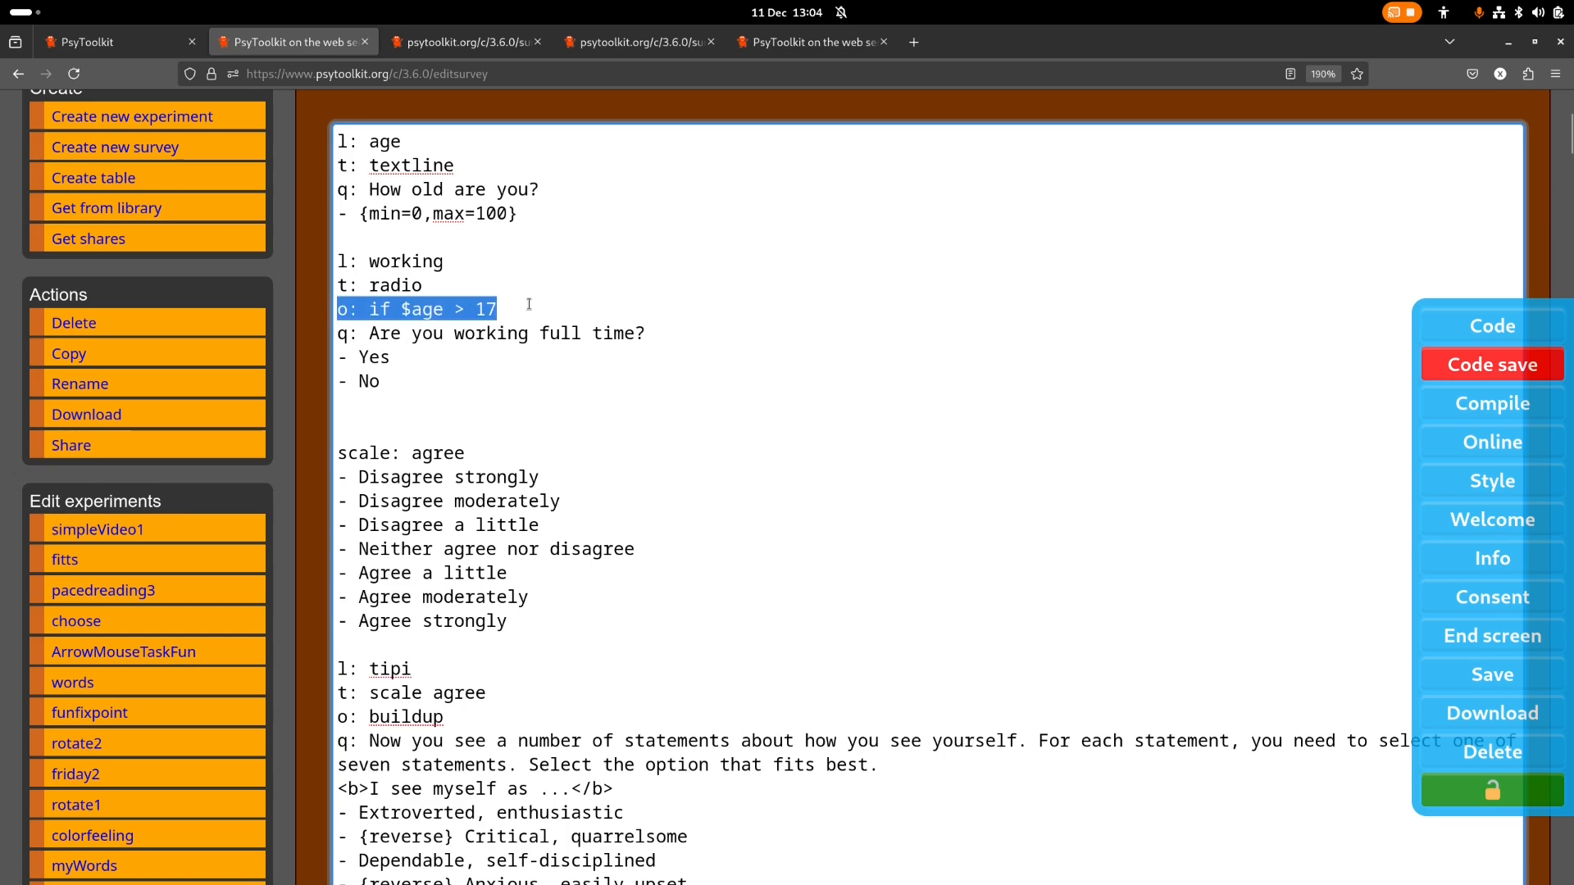
{"action": "left_click", "coordinate": [486, 399]}
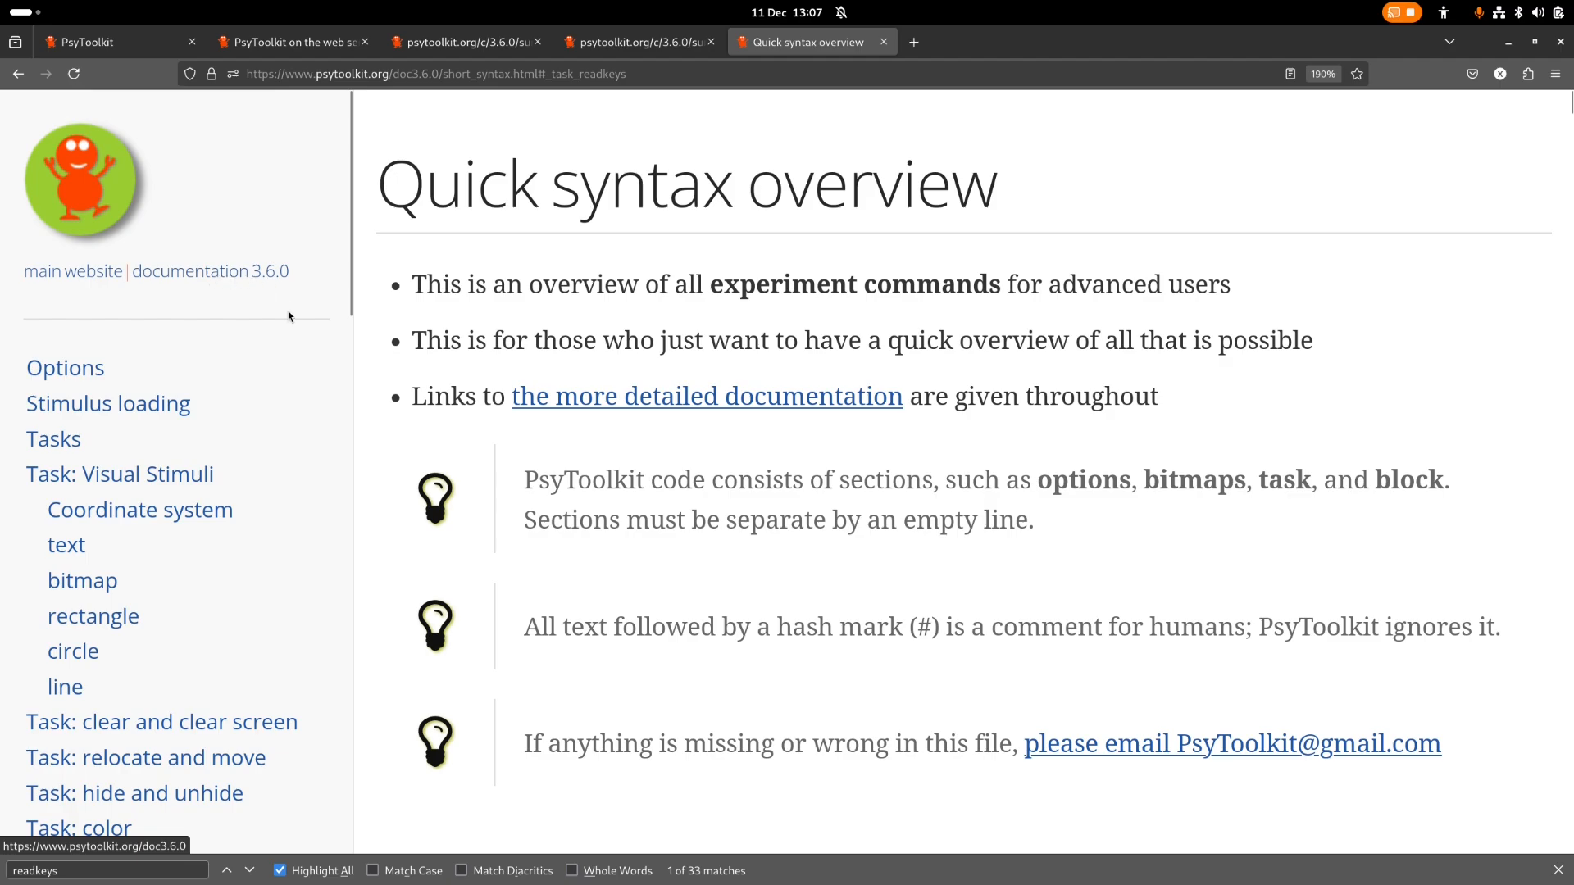
Return to the survey editor, open the experiment simpleVideo1 and bring up its command overview documentation
{"action": "left_click", "coordinate": [297, 42]}
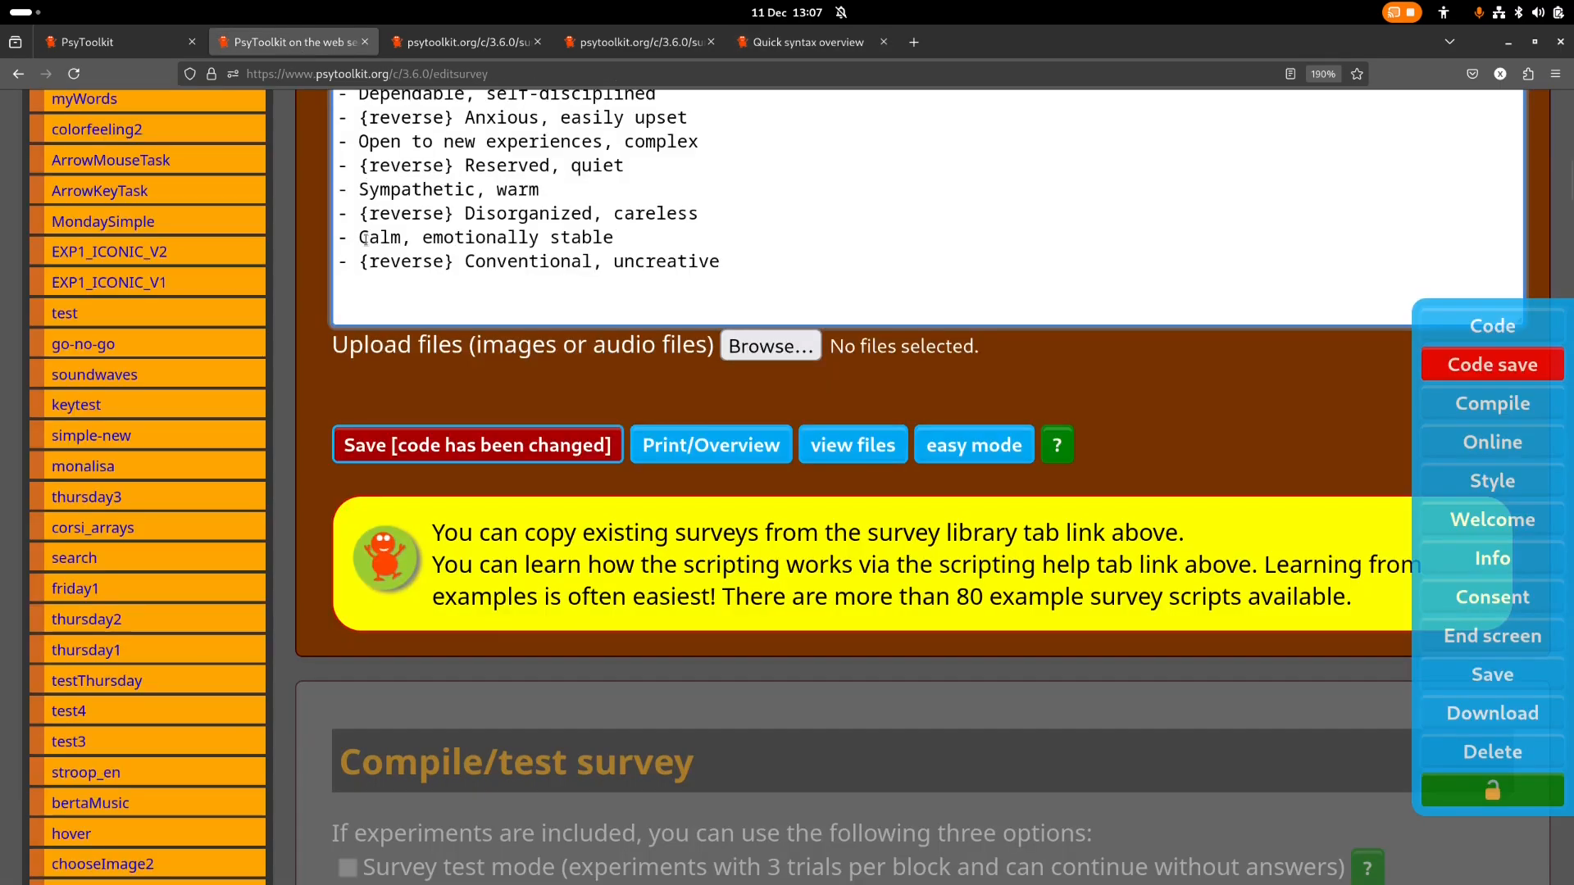
{"action": "scroll", "coordinate": [284, 354], "scroll_direction": "up", "scroll_amount": 5}
{"action": "scroll", "coordinate": [259, 360], "scroll_direction": "up", "scroll_amount": 5}
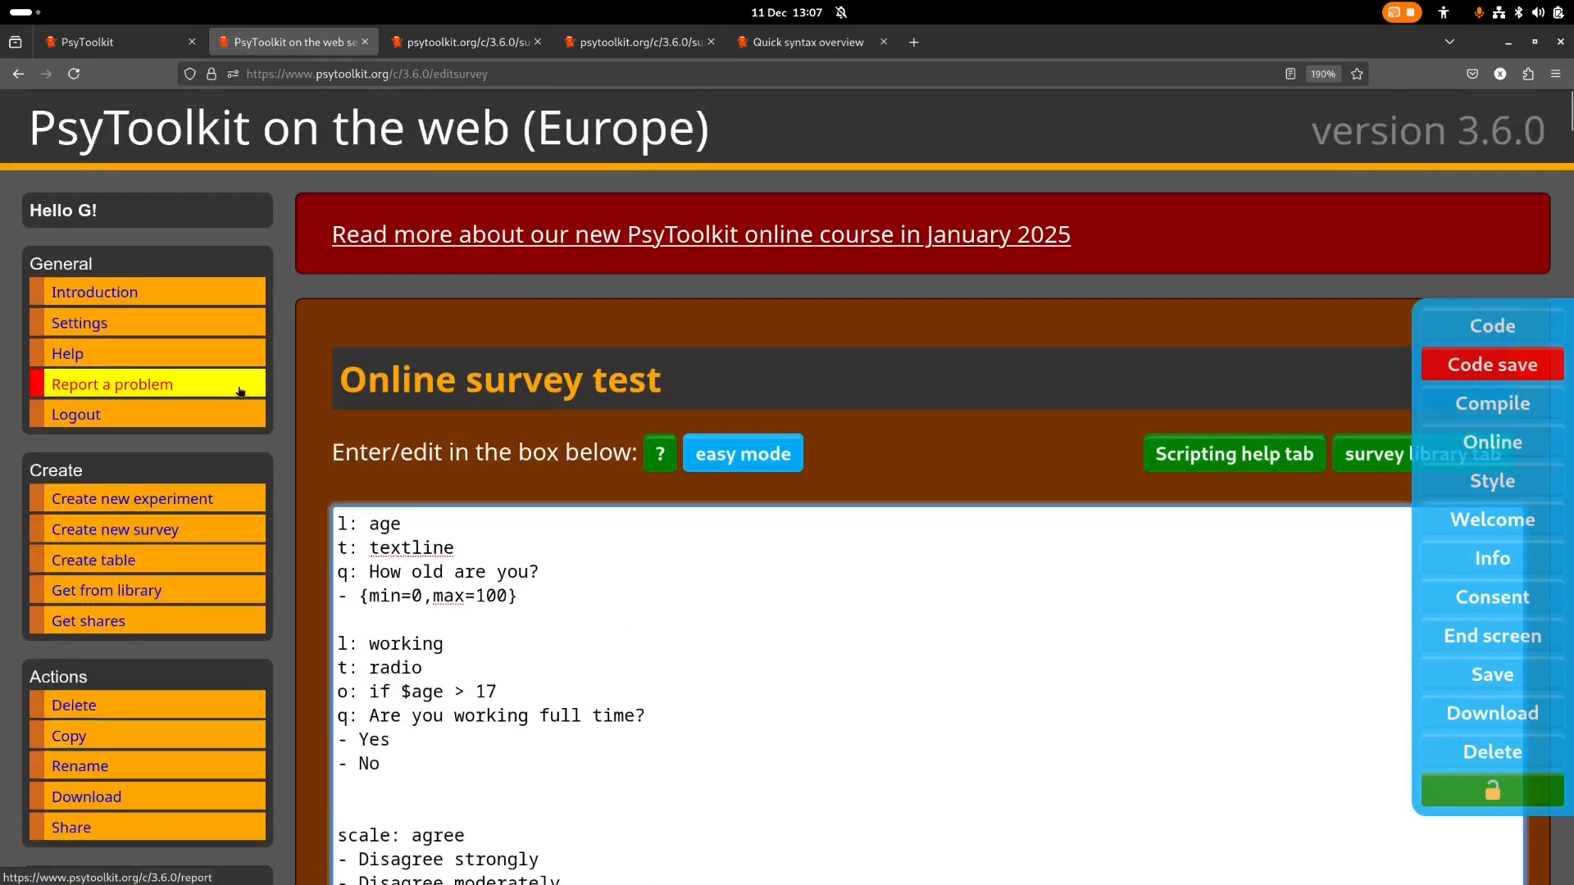
{"action": "scroll", "coordinate": [210, 502], "scroll_direction": "down", "scroll_amount": 5}
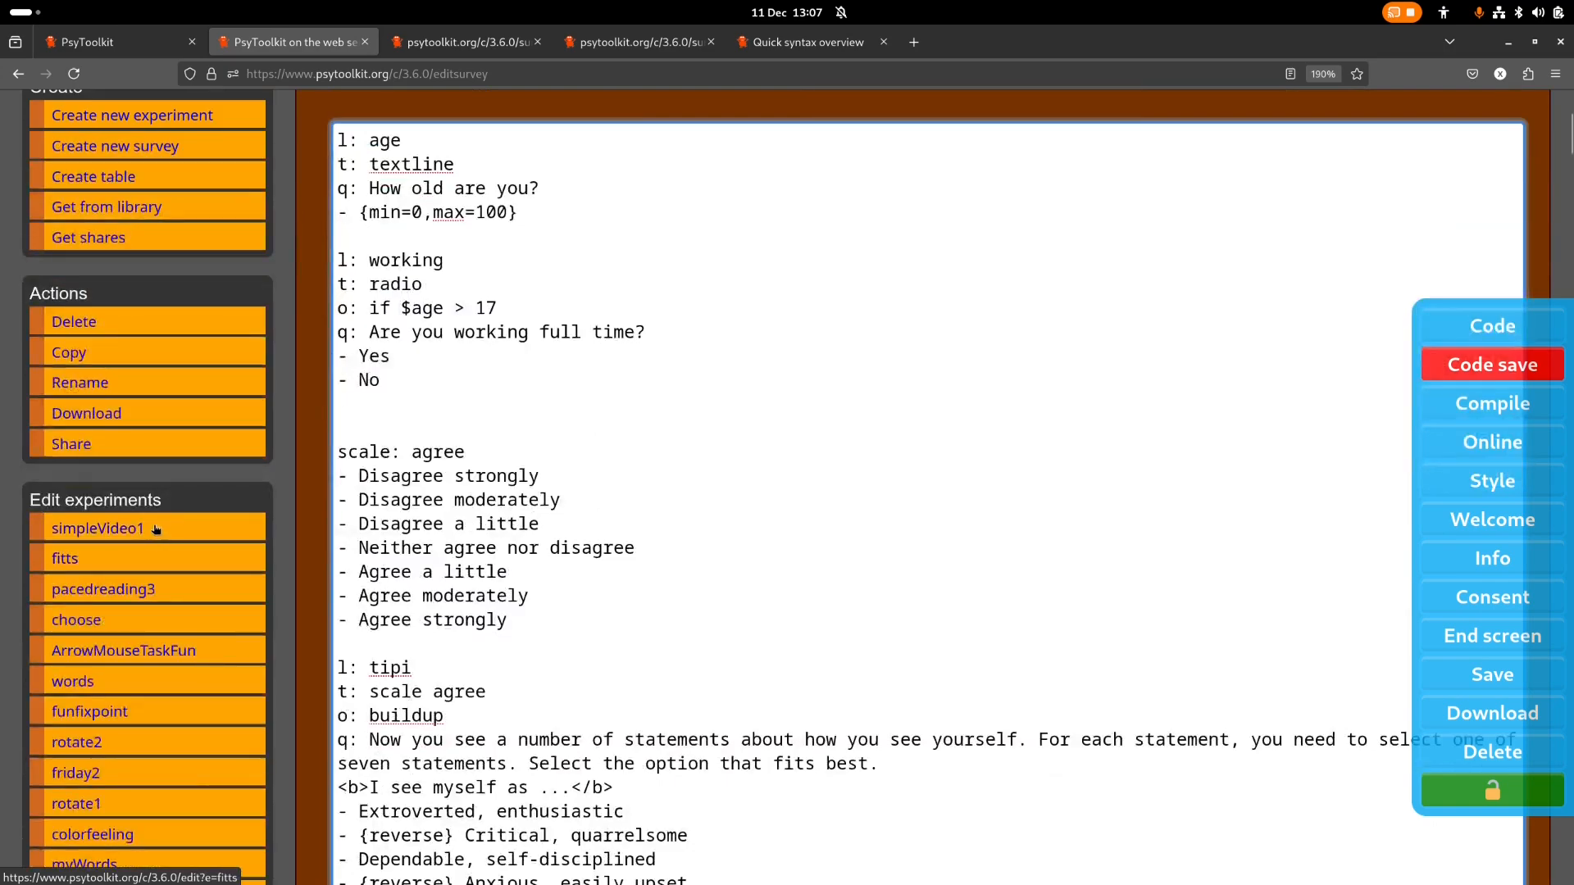
{"action": "left_click", "coordinate": [913, 517]}
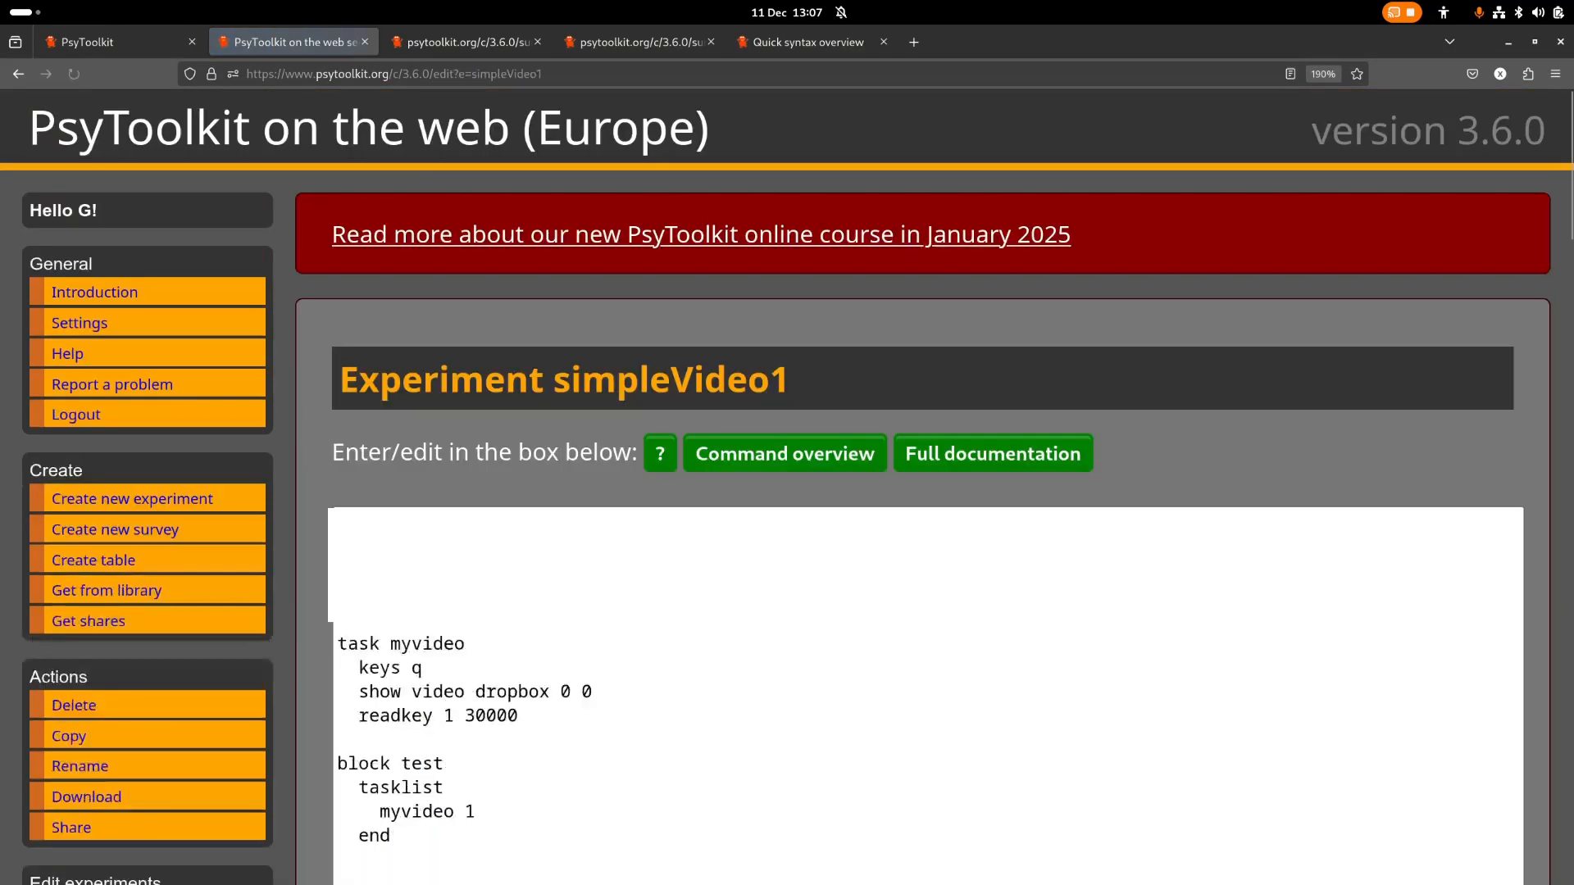
{"action": "left_click", "coordinate": [796, 456]}
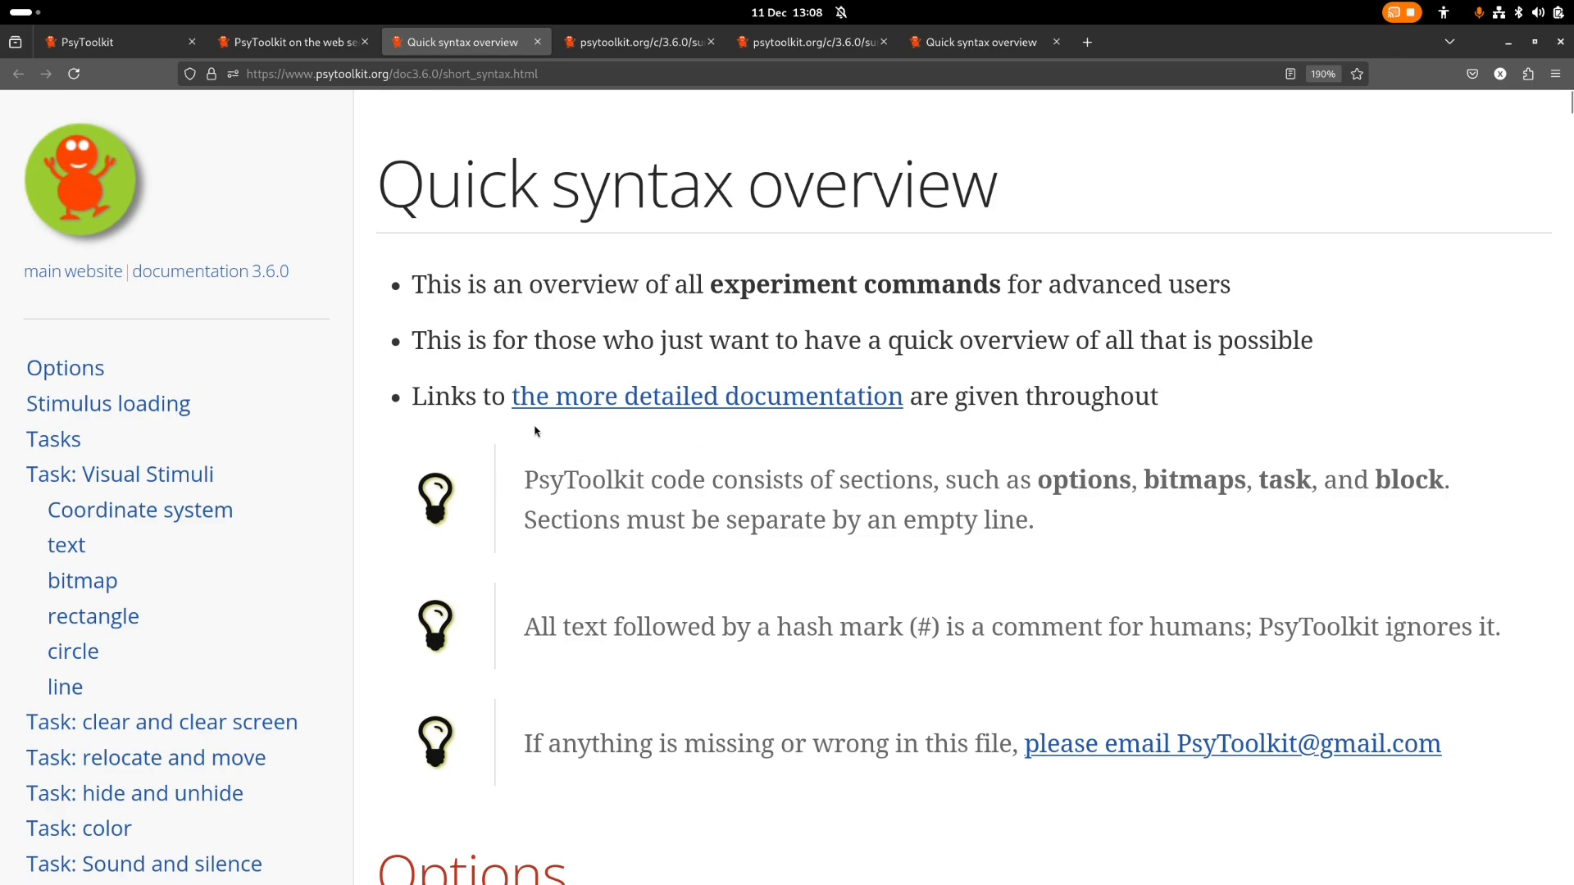
Look through the contents list of the quick syntax overview and open the section on the readkeys task command
{"action": "scroll", "coordinate": [86, 435], "scroll_direction": "down", "scroll_amount": 5}
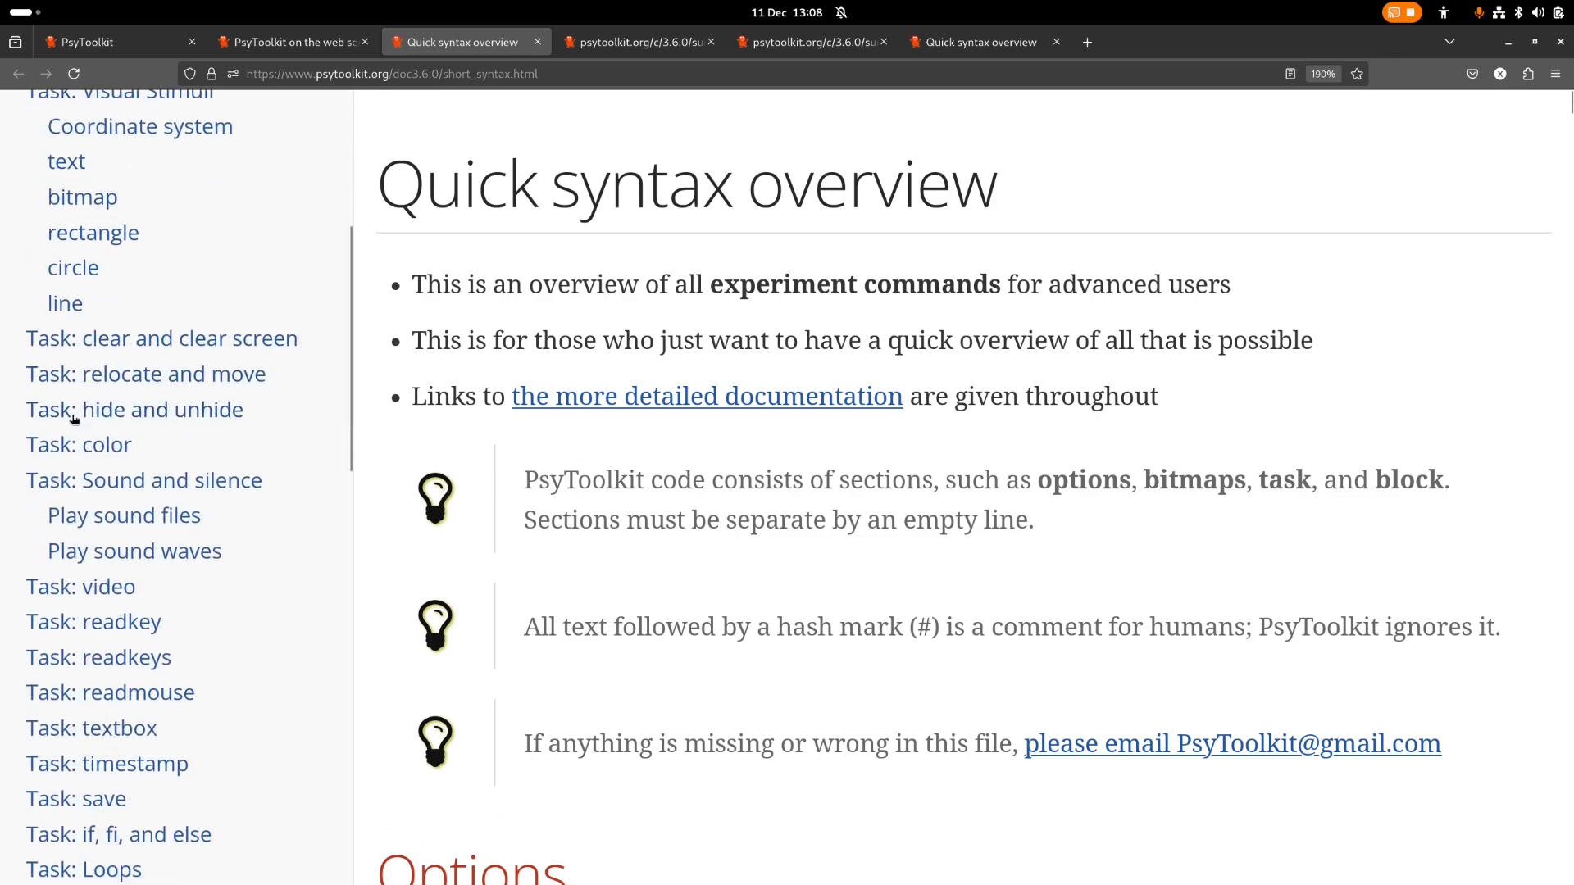
{"action": "scroll", "coordinate": [100, 377], "scroll_direction": "down", "scroll_amount": 5}
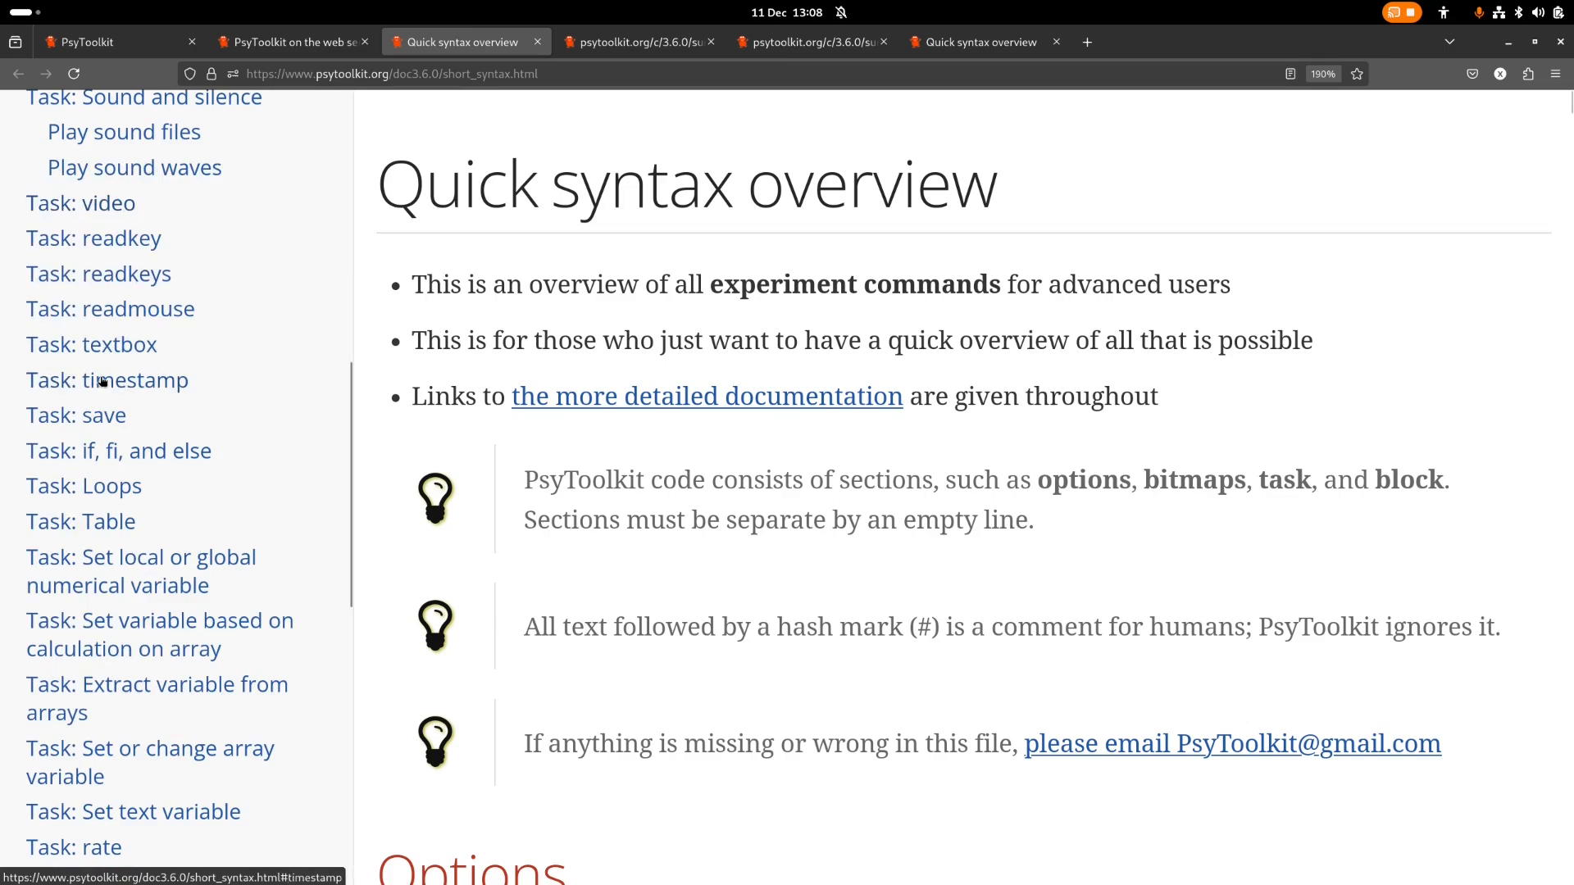
{"action": "scroll", "coordinate": [155, 384], "scroll_direction": "down", "scroll_amount": 10}
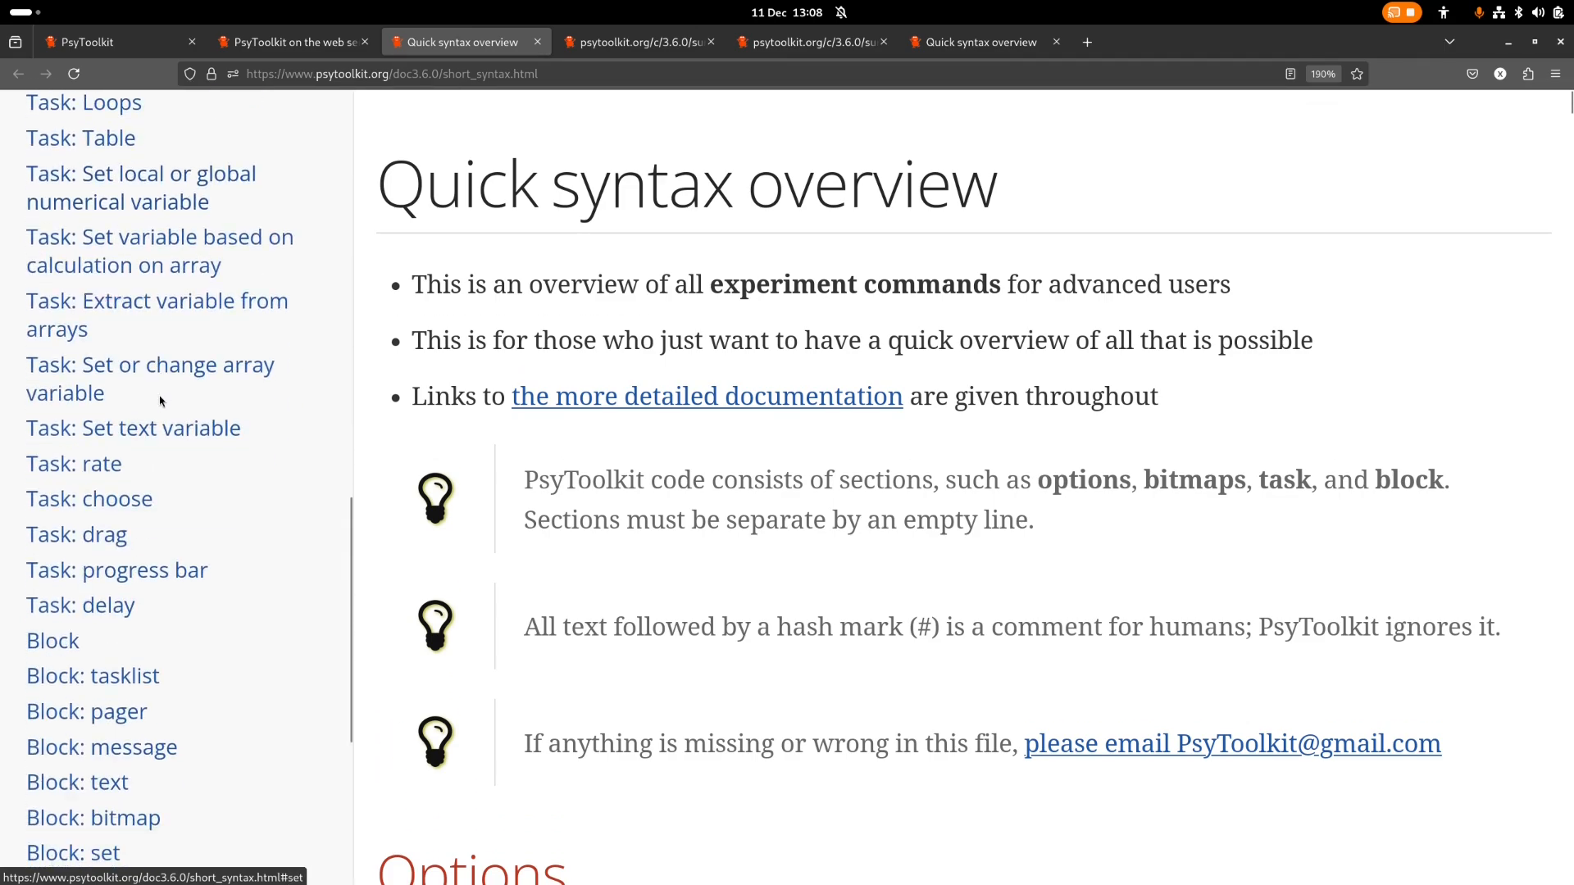
{"action": "scroll", "coordinate": [160, 400], "scroll_direction": "down", "scroll_amount": 5}
{"action": "scroll", "coordinate": [141, 381], "scroll_direction": "down", "scroll_amount": 5}
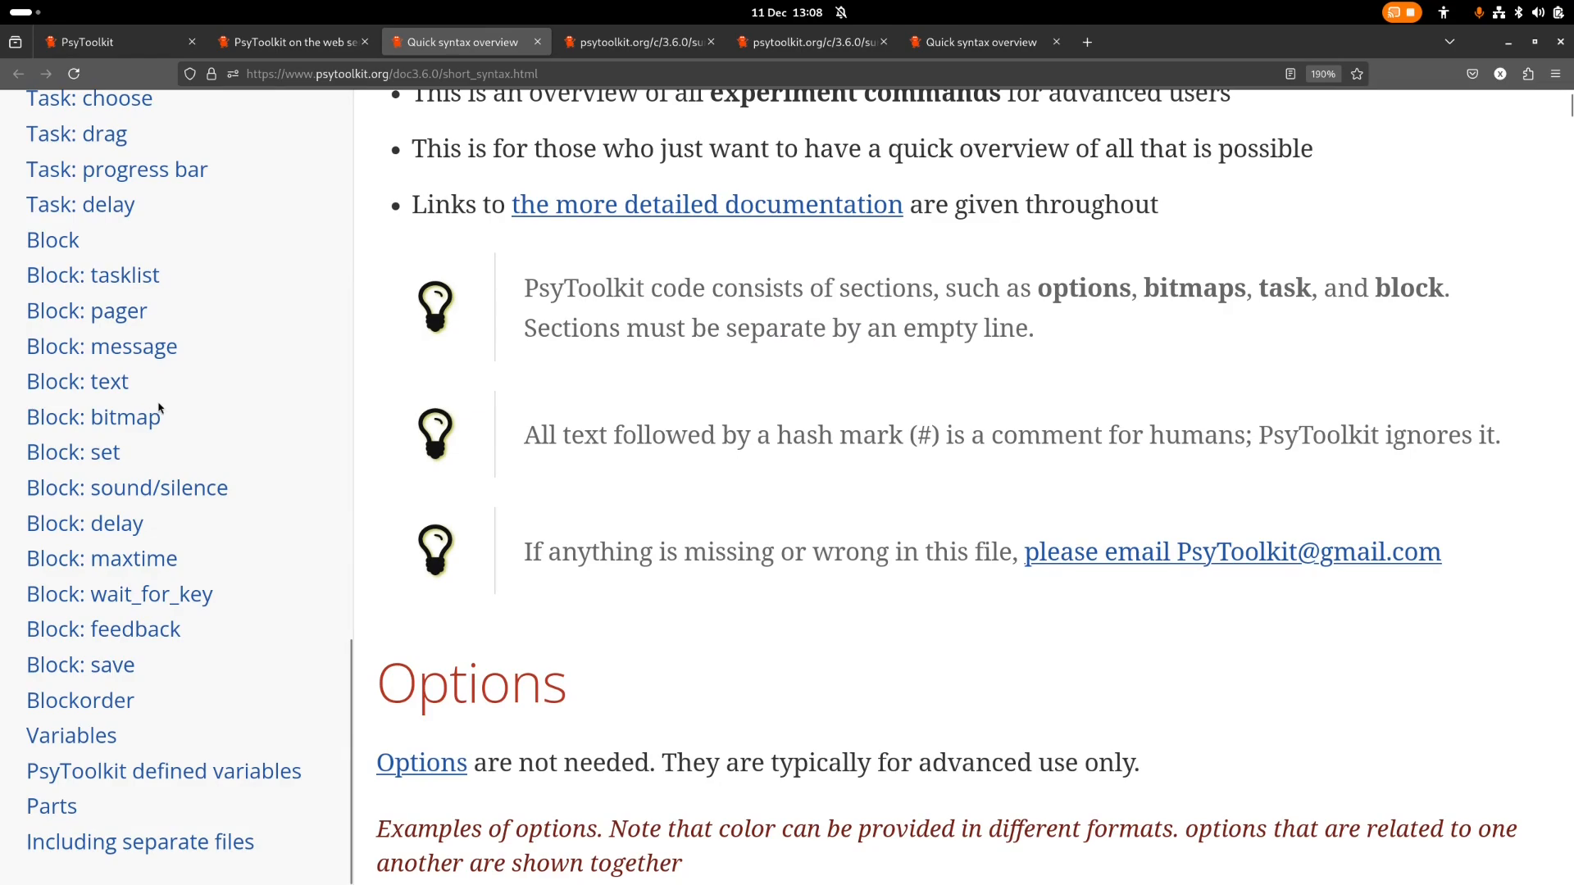
{"action": "scroll", "coordinate": [173, 341], "scroll_direction": "up", "scroll_amount": 4}
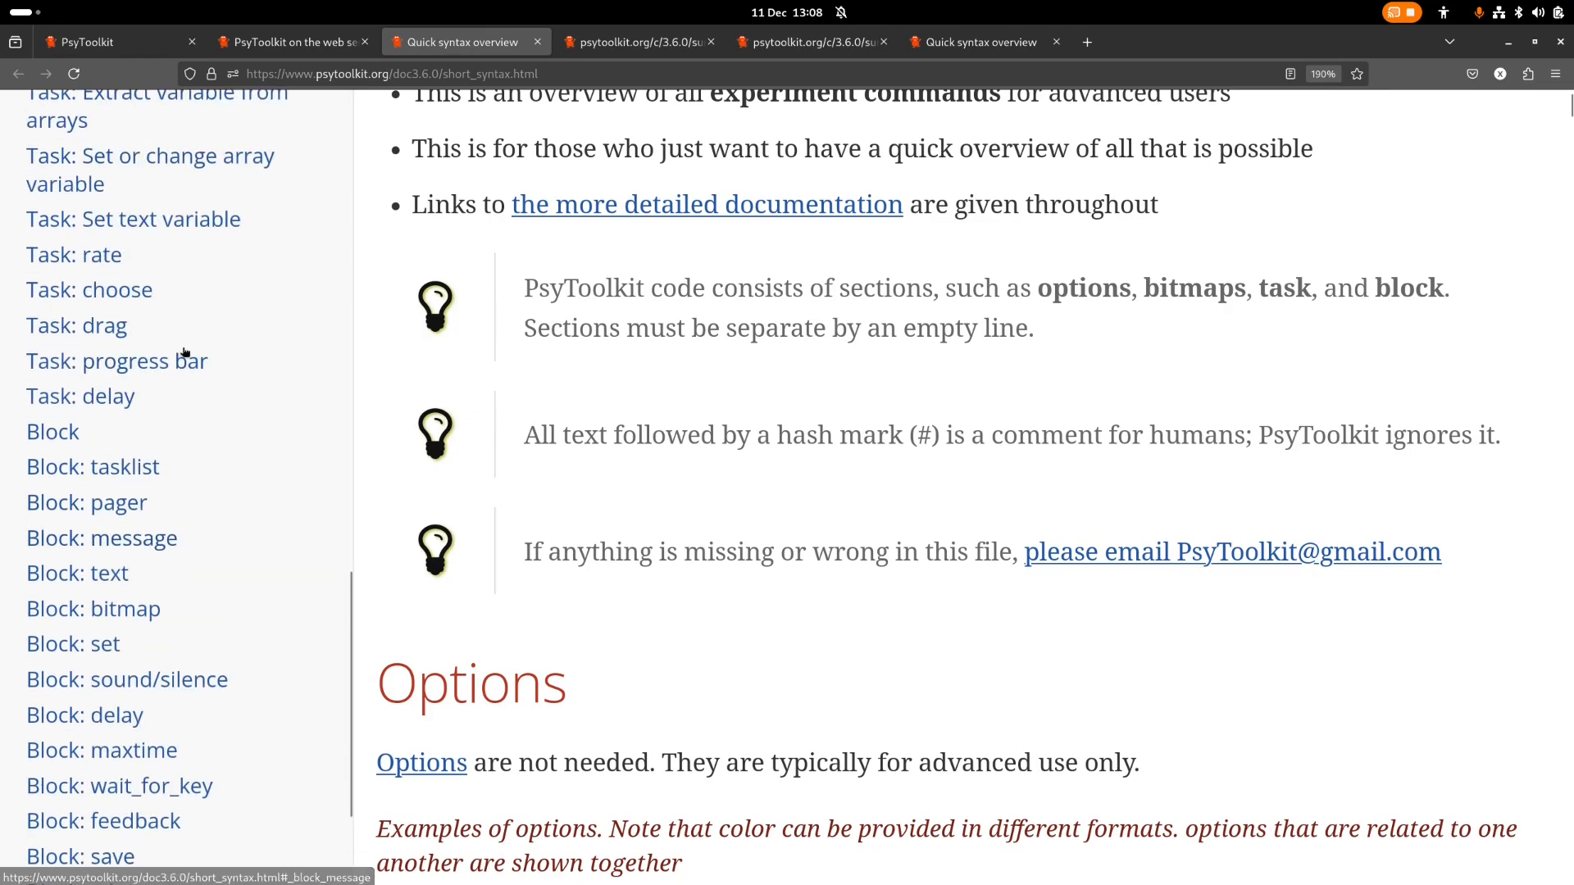
{"action": "scroll", "coordinate": [183, 351], "scroll_direction": "down", "scroll_amount": 4}
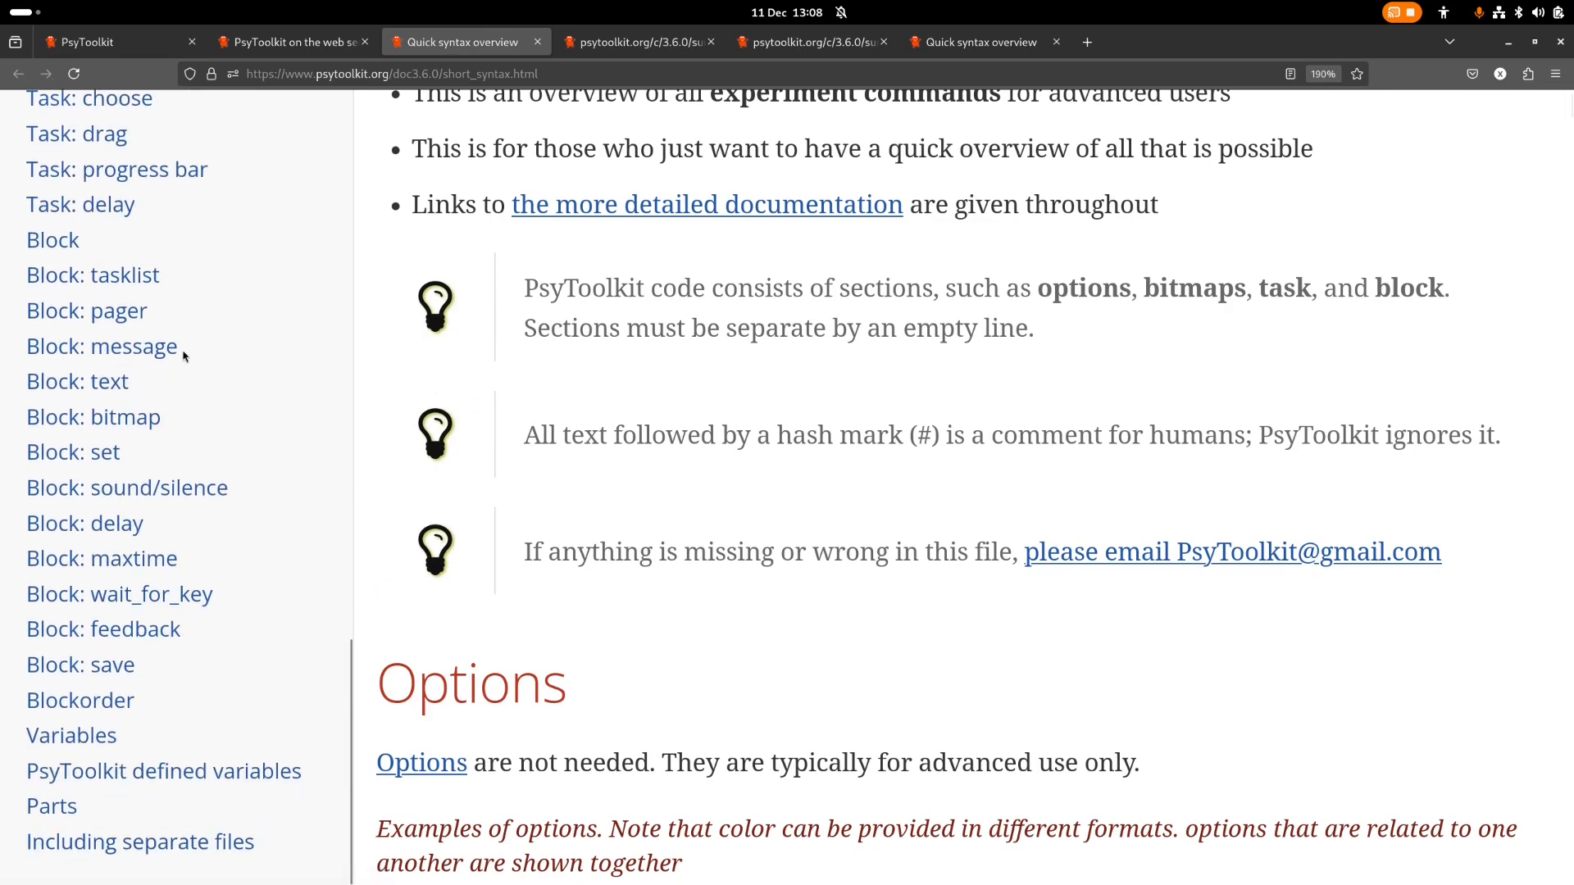
{"action": "scroll", "coordinate": [184, 356], "scroll_direction": "up", "scroll_amount": 15}
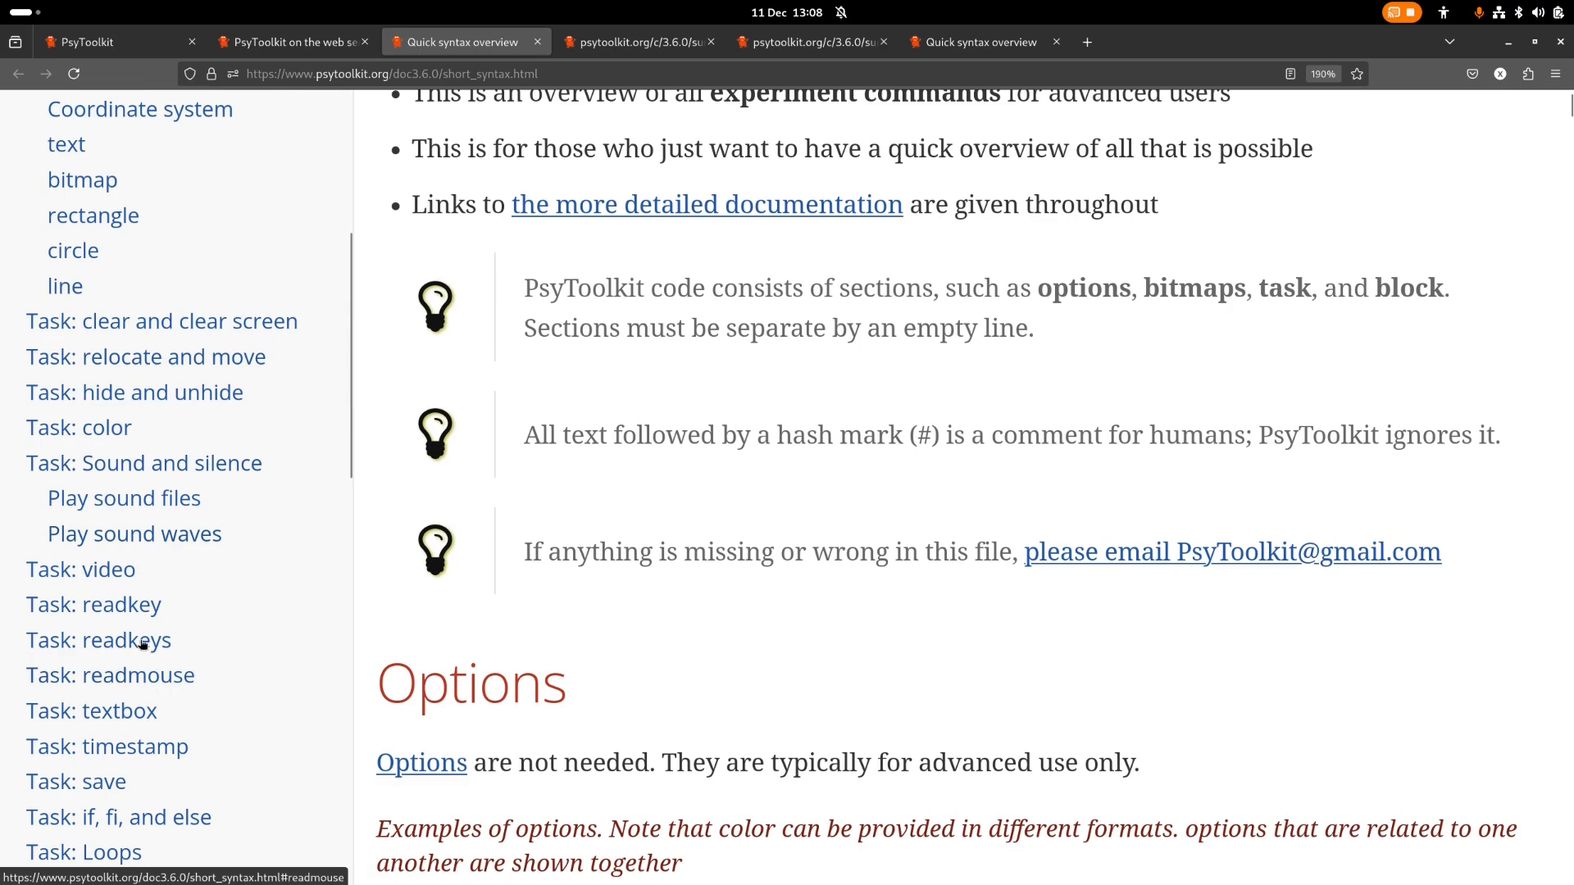
{"action": "left_click", "coordinate": [152, 641]}
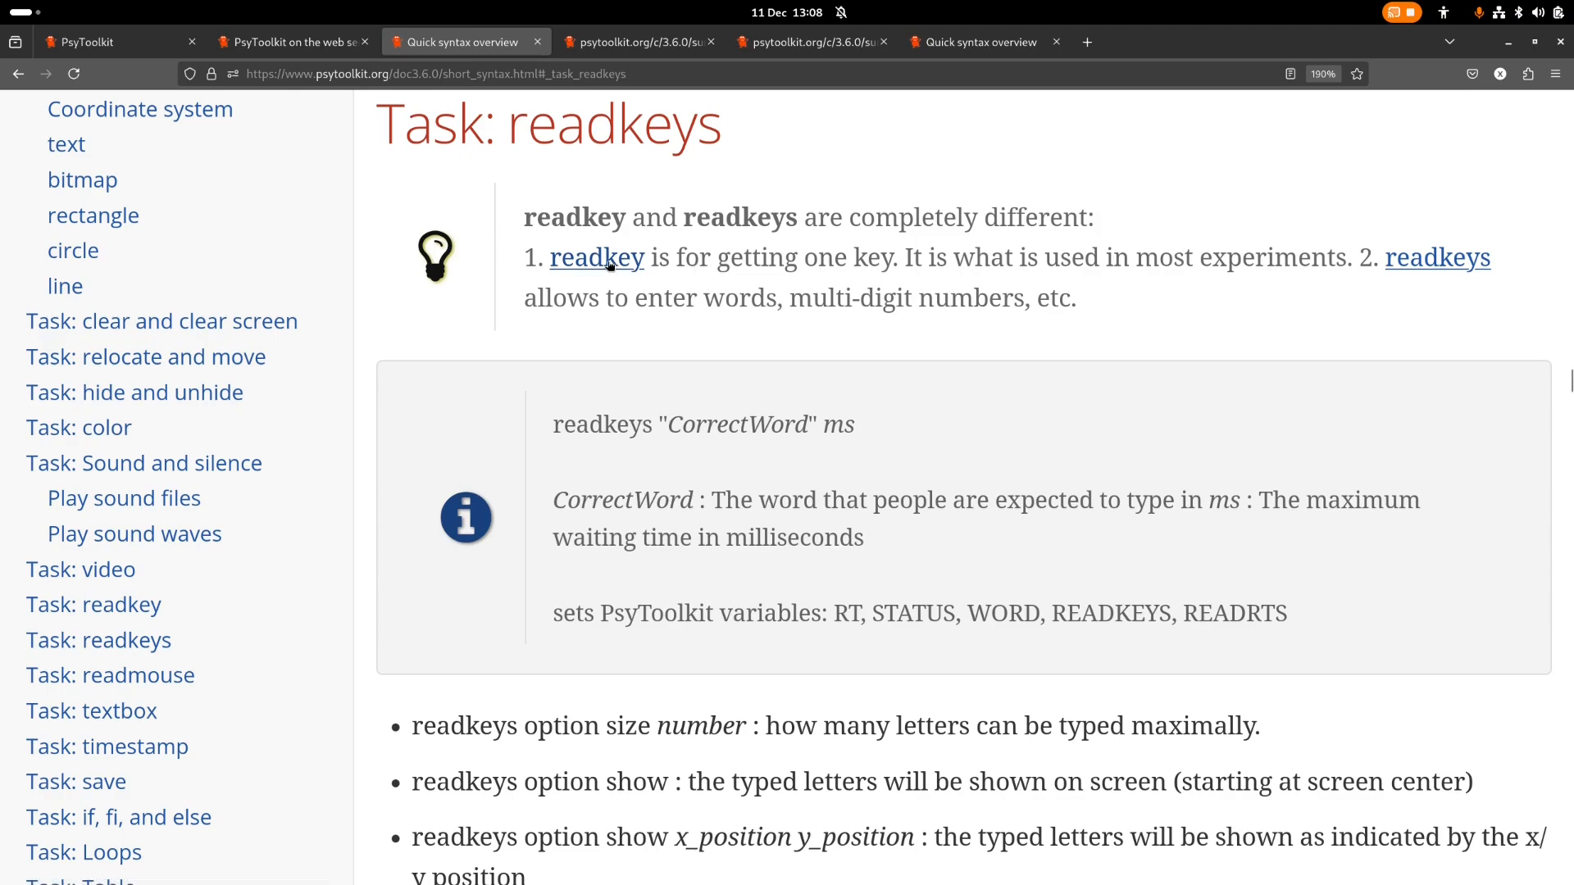
Review the readkeys options and code example, highlighting the READKEYS and READRTS variables in its save lines
{"action": "scroll", "coordinate": [467, 327], "scroll_direction": "down", "scroll_amount": 4}
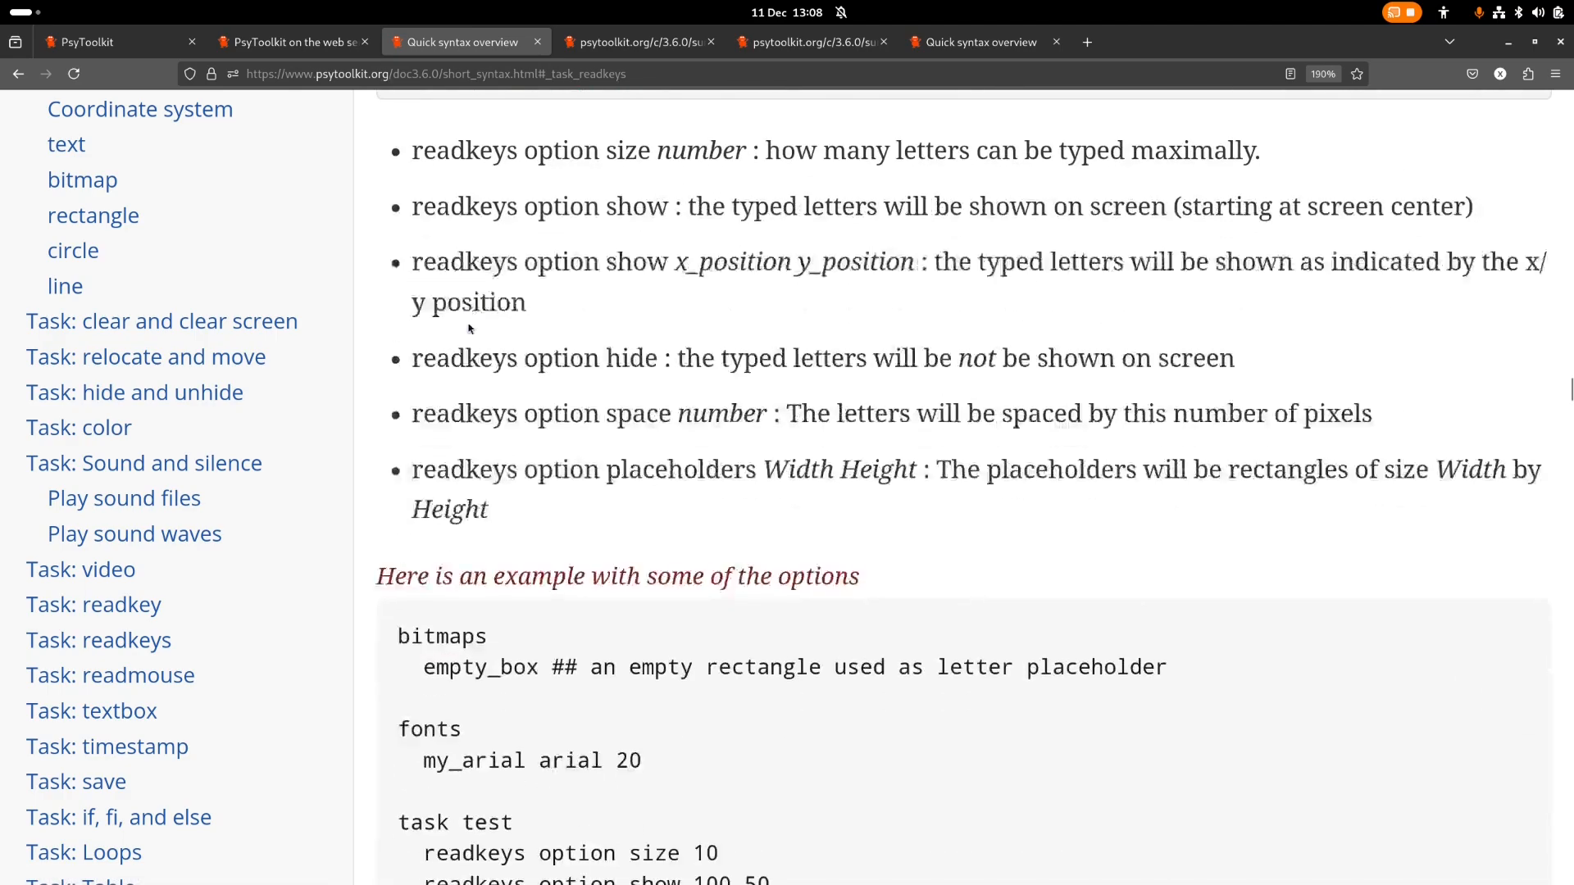
{"action": "scroll", "coordinate": [470, 327], "scroll_direction": "down", "scroll_amount": 1}
{"action": "scroll", "coordinate": [468, 326], "scroll_direction": "down", "scroll_amount": 2}
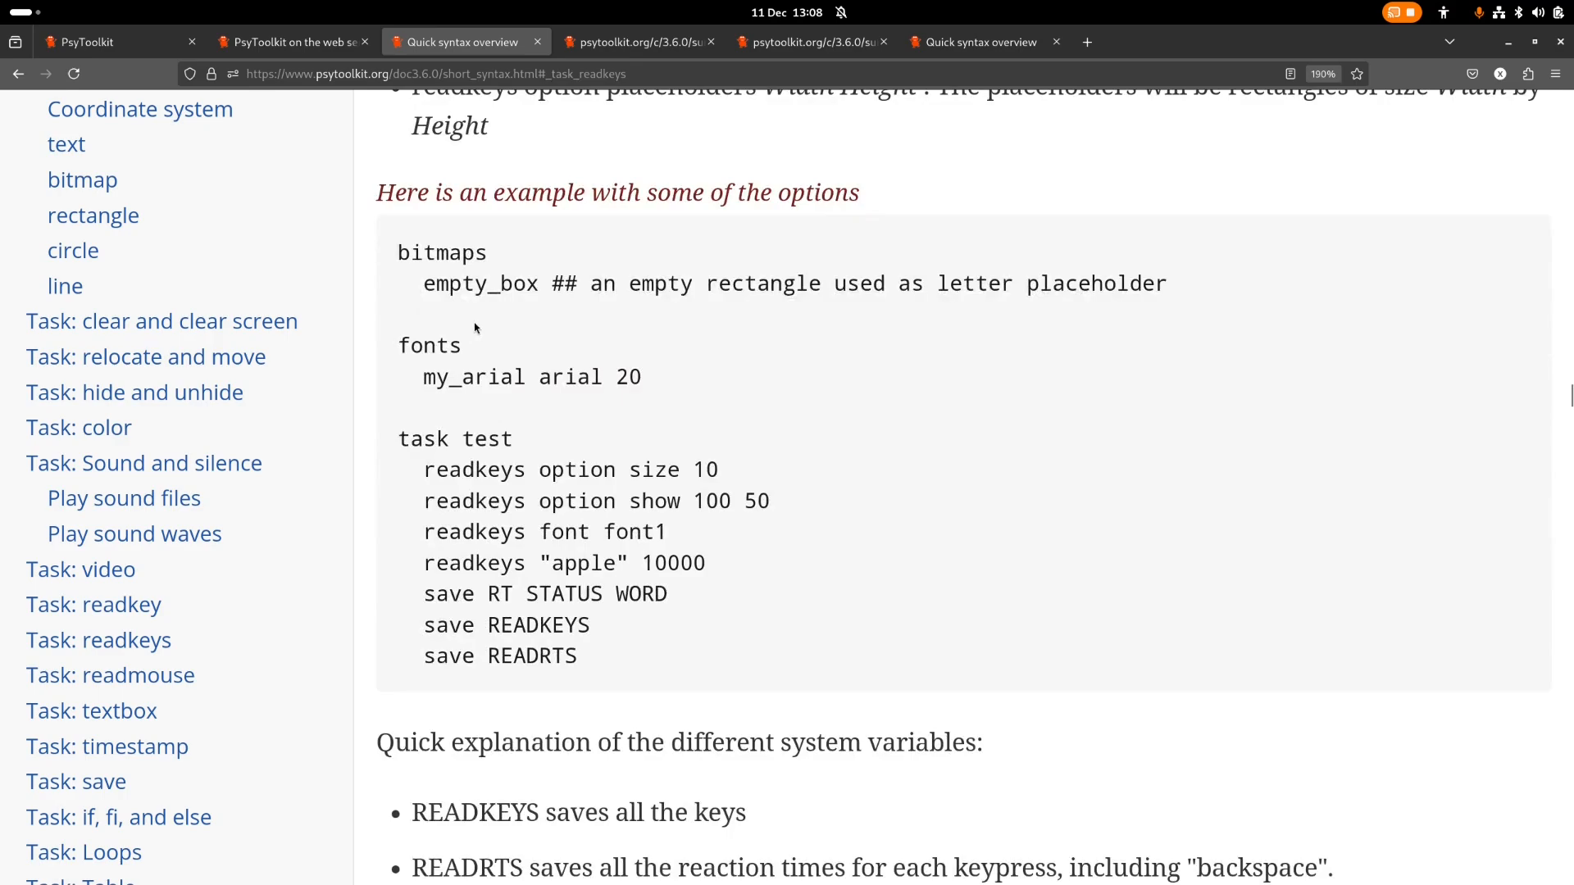
{"action": "left_click_drag", "start_coordinate": [486, 626], "coordinate": [599, 626]}
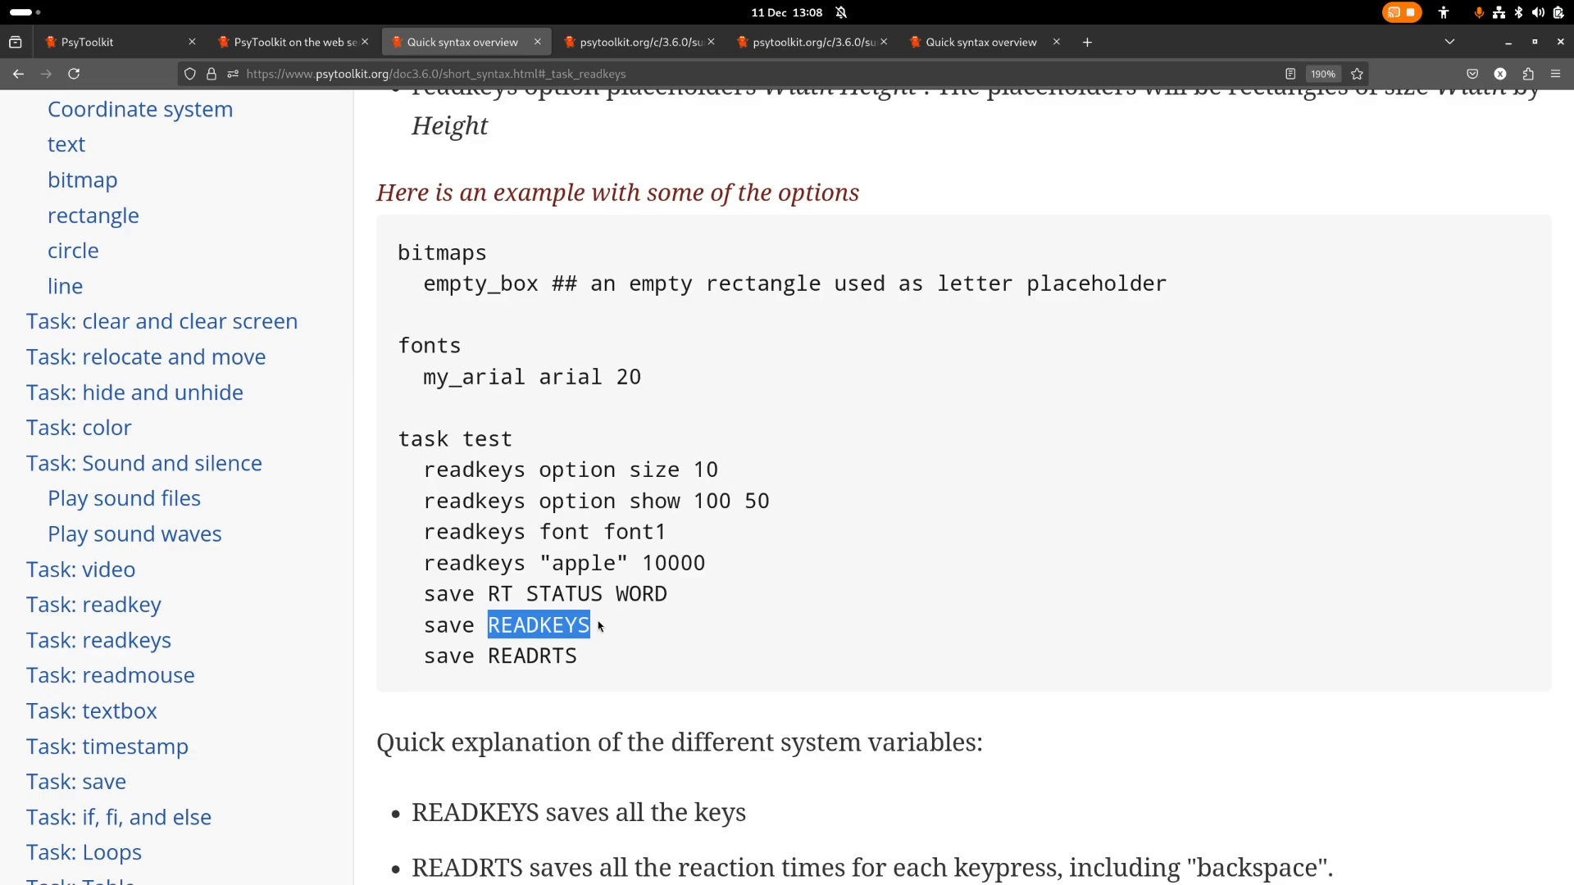
{"action": "left_click", "coordinate": [507, 650]}
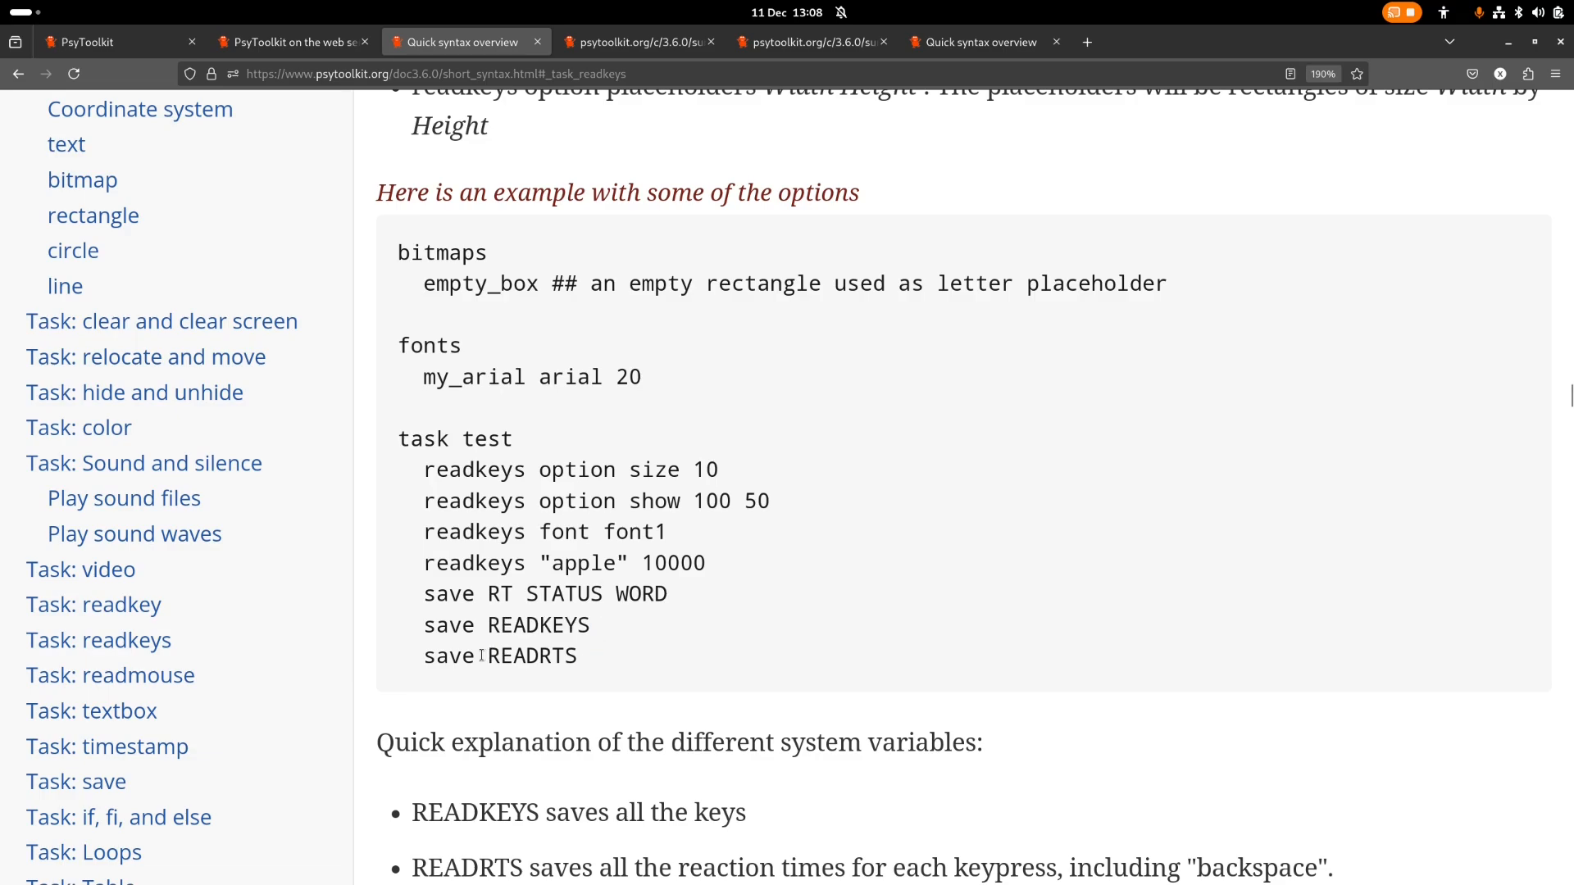
{"action": "left_click_drag", "start_coordinate": [482, 656], "coordinate": [576, 652]}
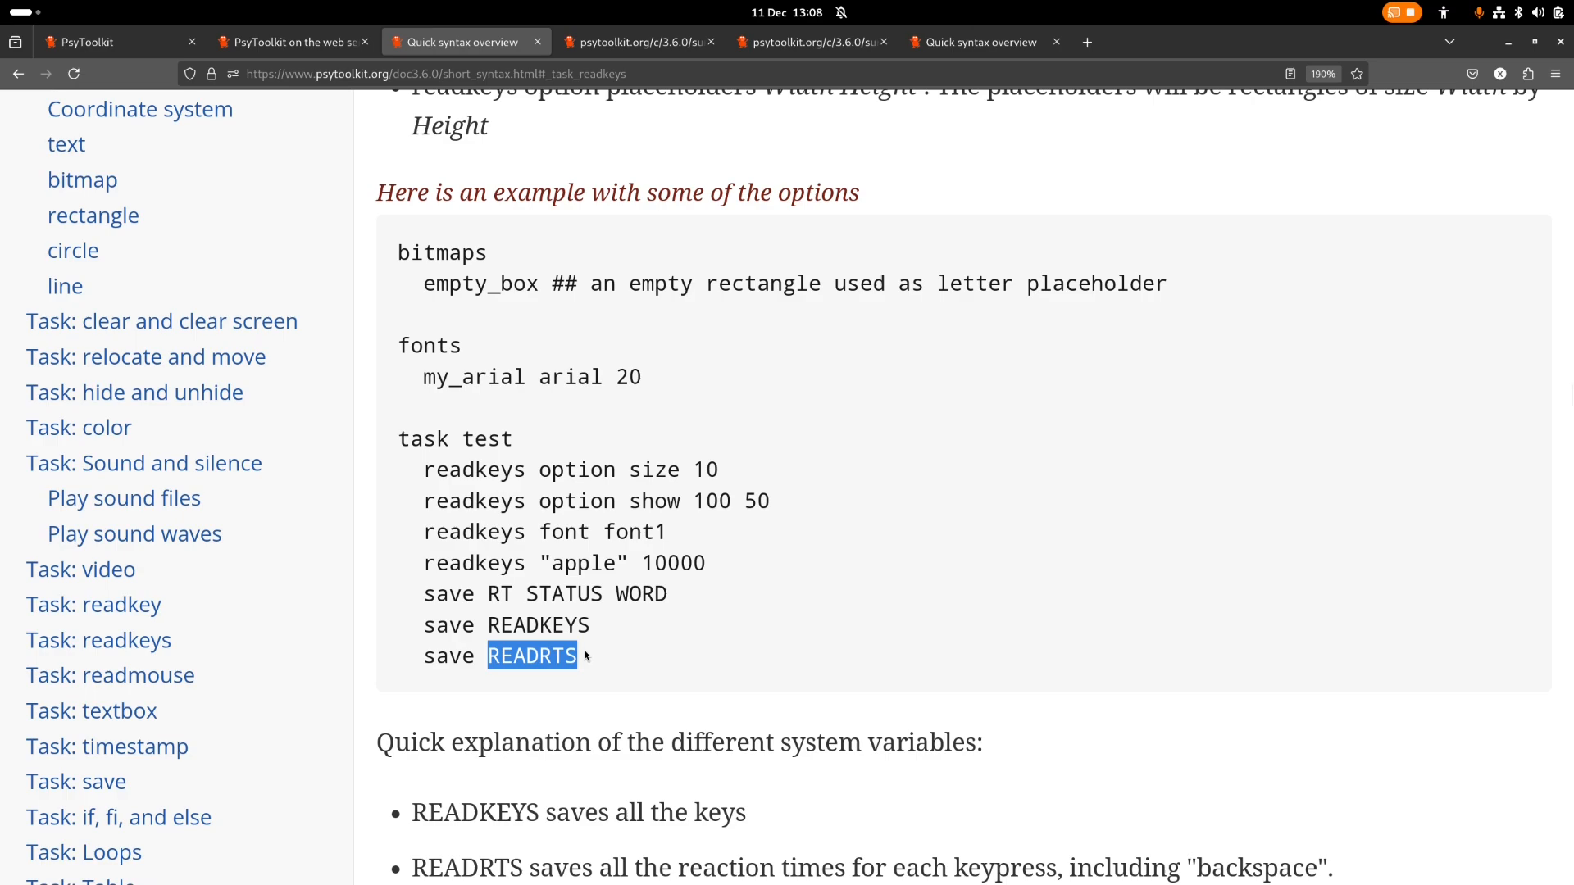
{"action": "left_click_drag", "start_coordinate": [485, 660], "coordinate": [598, 656]}
Read the explanation of the readkeys system variables below the example, clear the highlight and revisit the example code
{"action": "scroll", "coordinate": [391, 566], "scroll_direction": "down", "scroll_amount": 4}
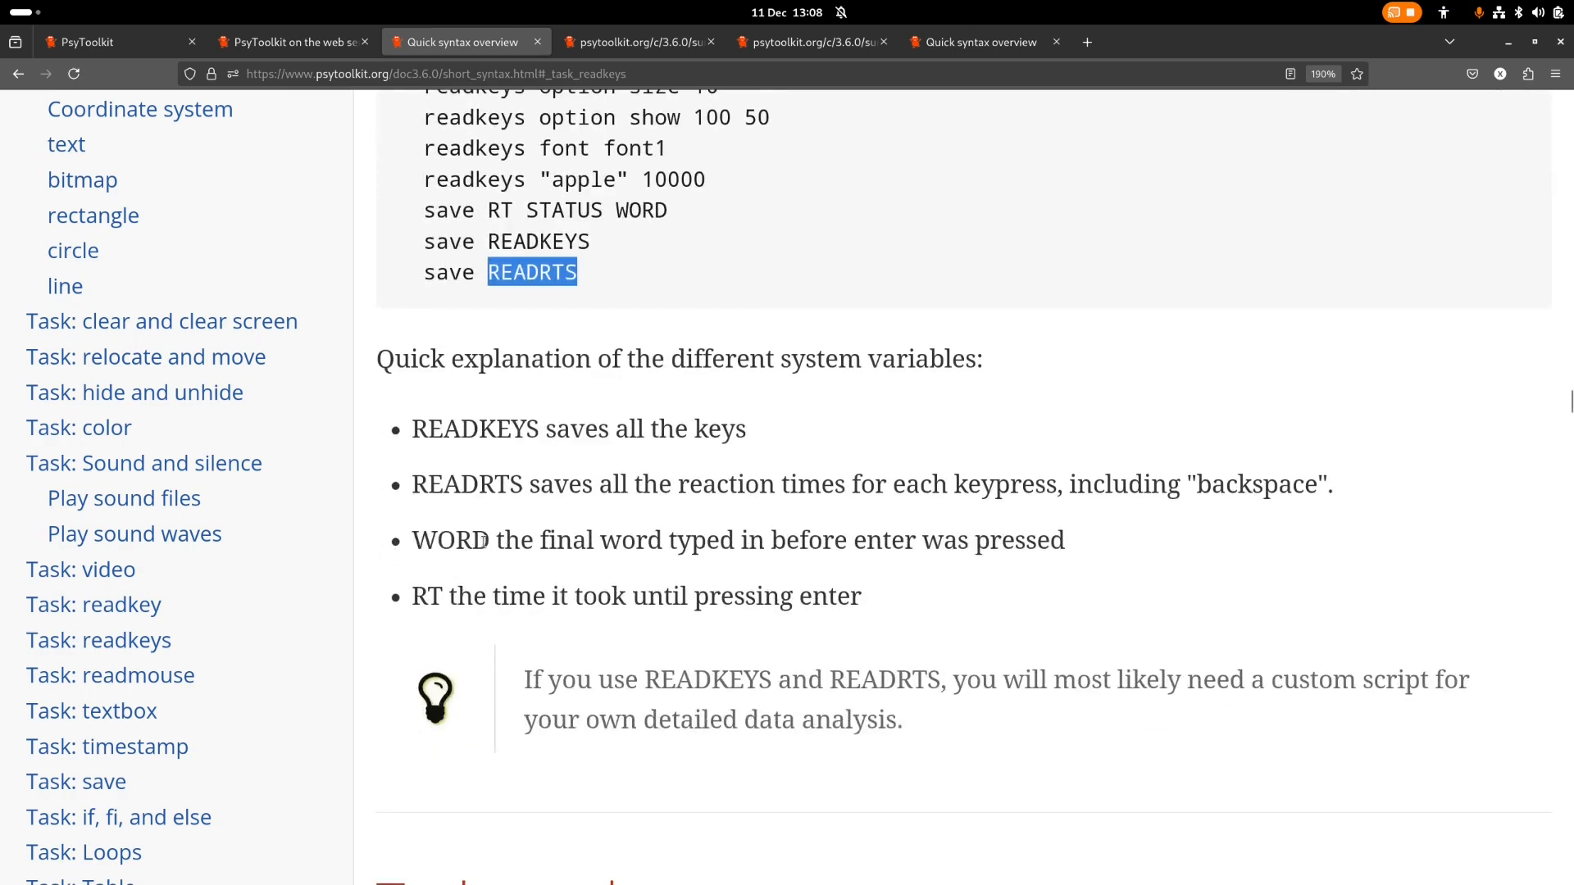
{"action": "scroll", "coordinate": [549, 566], "scroll_direction": "down", "scroll_amount": 4}
{"action": "scroll", "coordinate": [566, 566], "scroll_direction": "up", "scroll_amount": 8}
{"action": "left_click", "coordinate": [633, 655]}
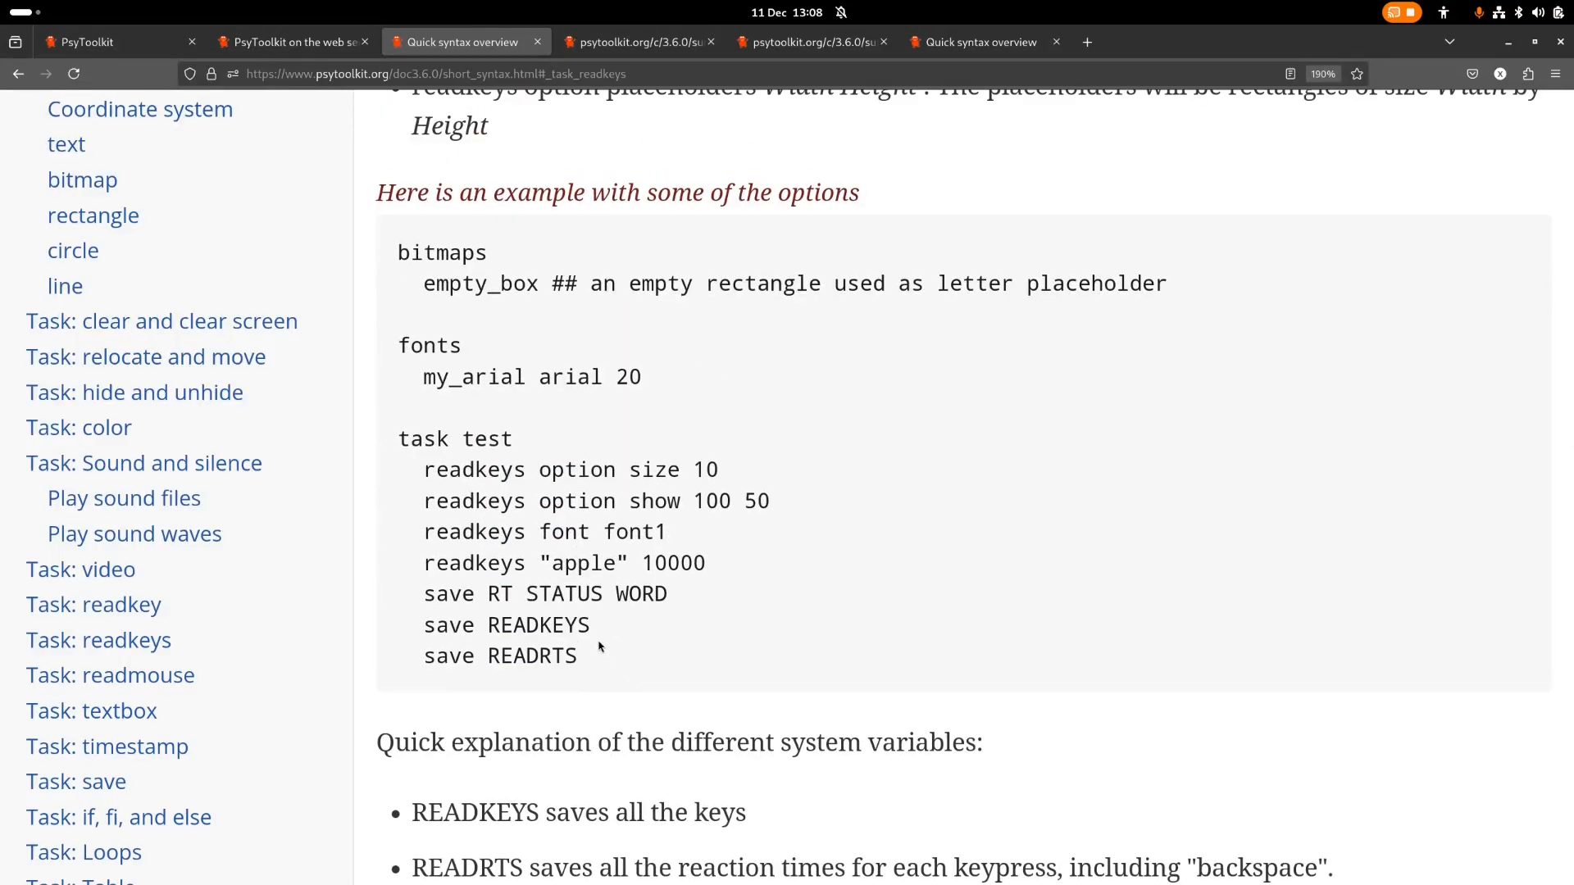
{"action": "scroll", "coordinate": [513, 551], "scroll_direction": "up", "scroll_amount": 2}
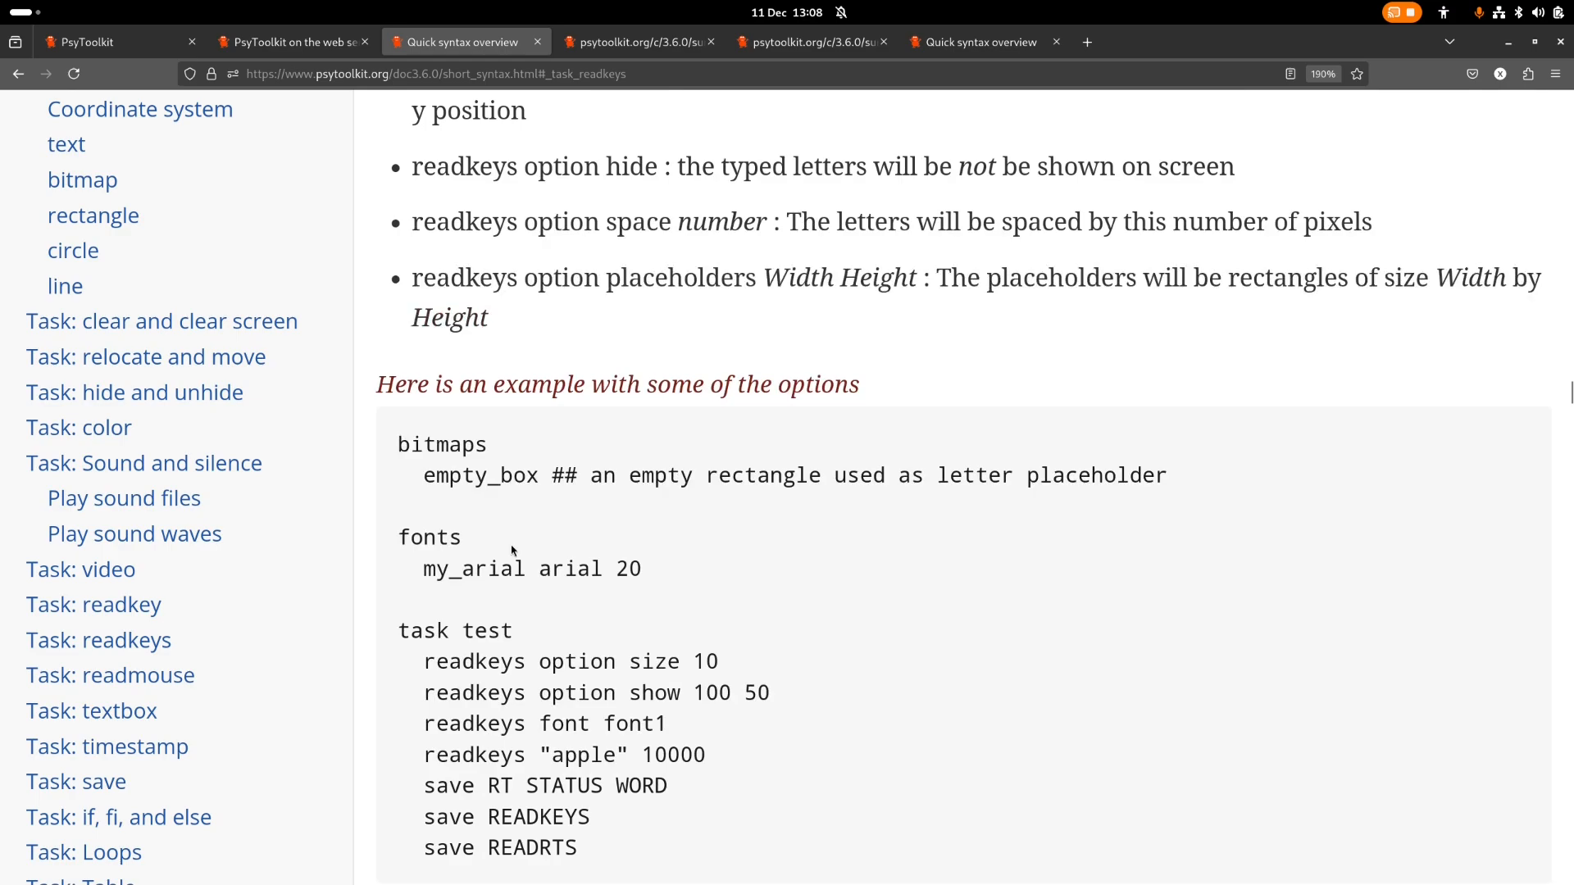
{"action": "scroll", "coordinate": [513, 551], "scroll_direction": "down", "scroll_amount": 2}
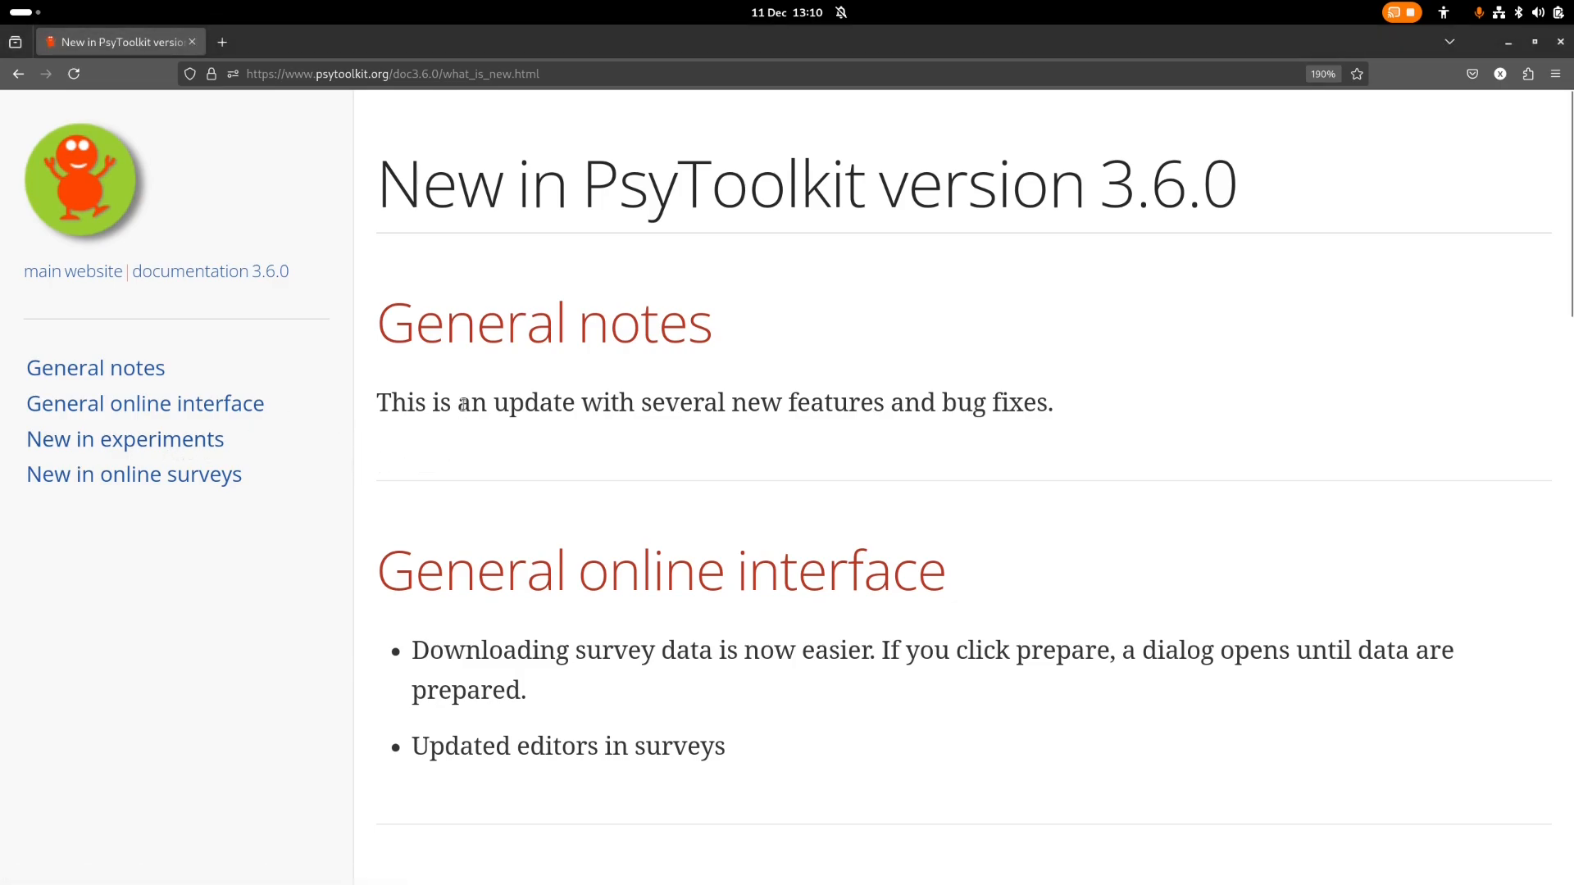
Look over the version 3.6.0 release notes, from the general notes to the online survey scale layout examples and back
{"action": "scroll", "coordinate": [427, 423], "scroll_direction": "down", "scroll_amount": 4}
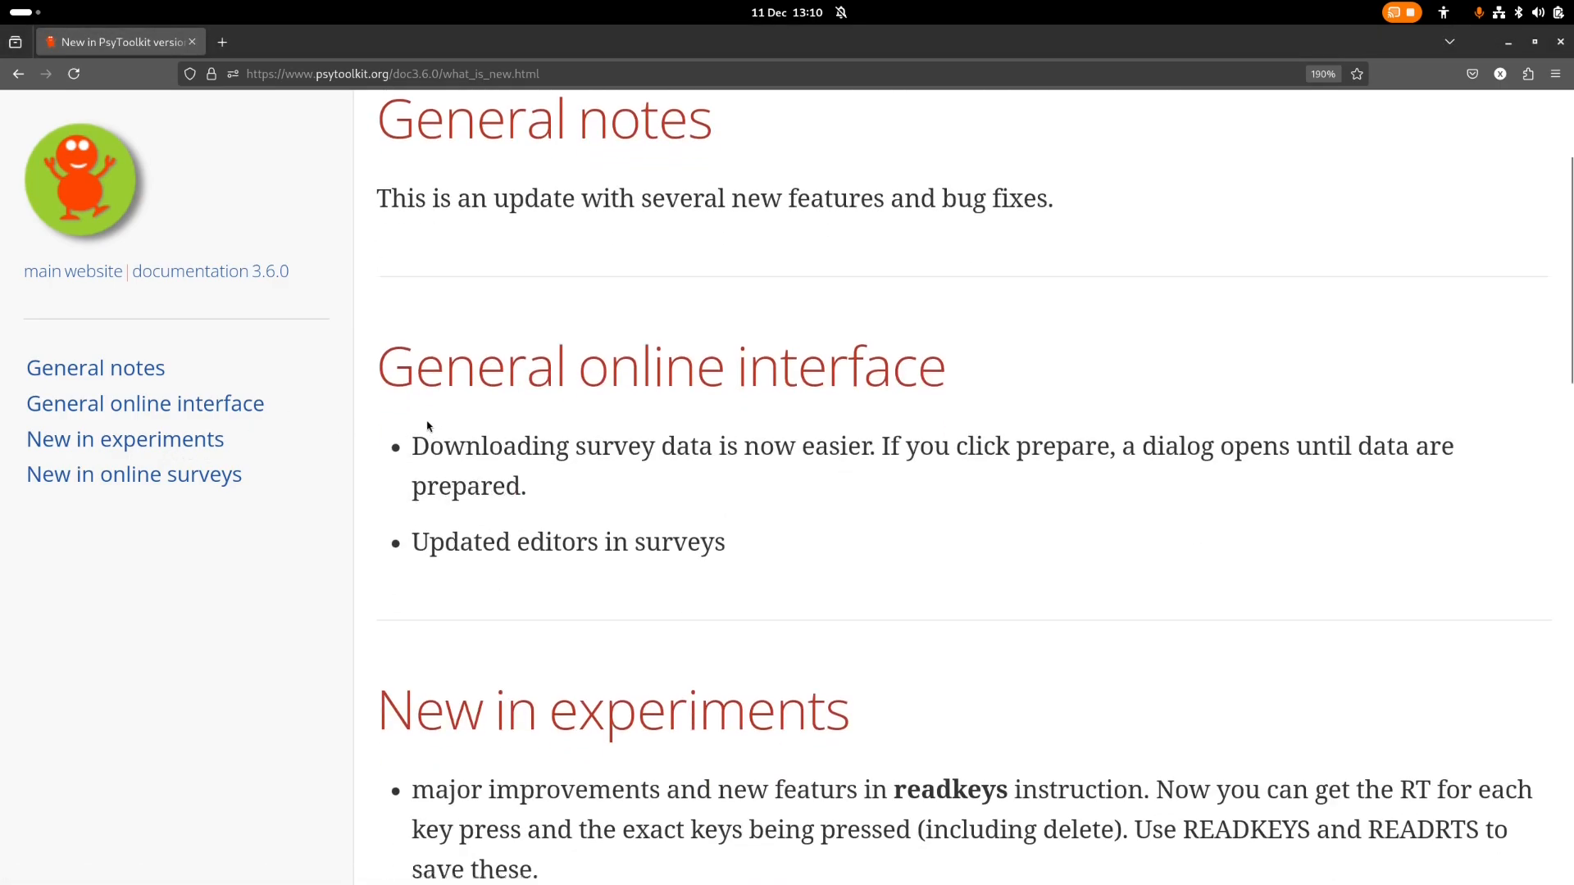
{"action": "scroll", "coordinate": [428, 420], "scroll_direction": "up", "scroll_amount": 4}
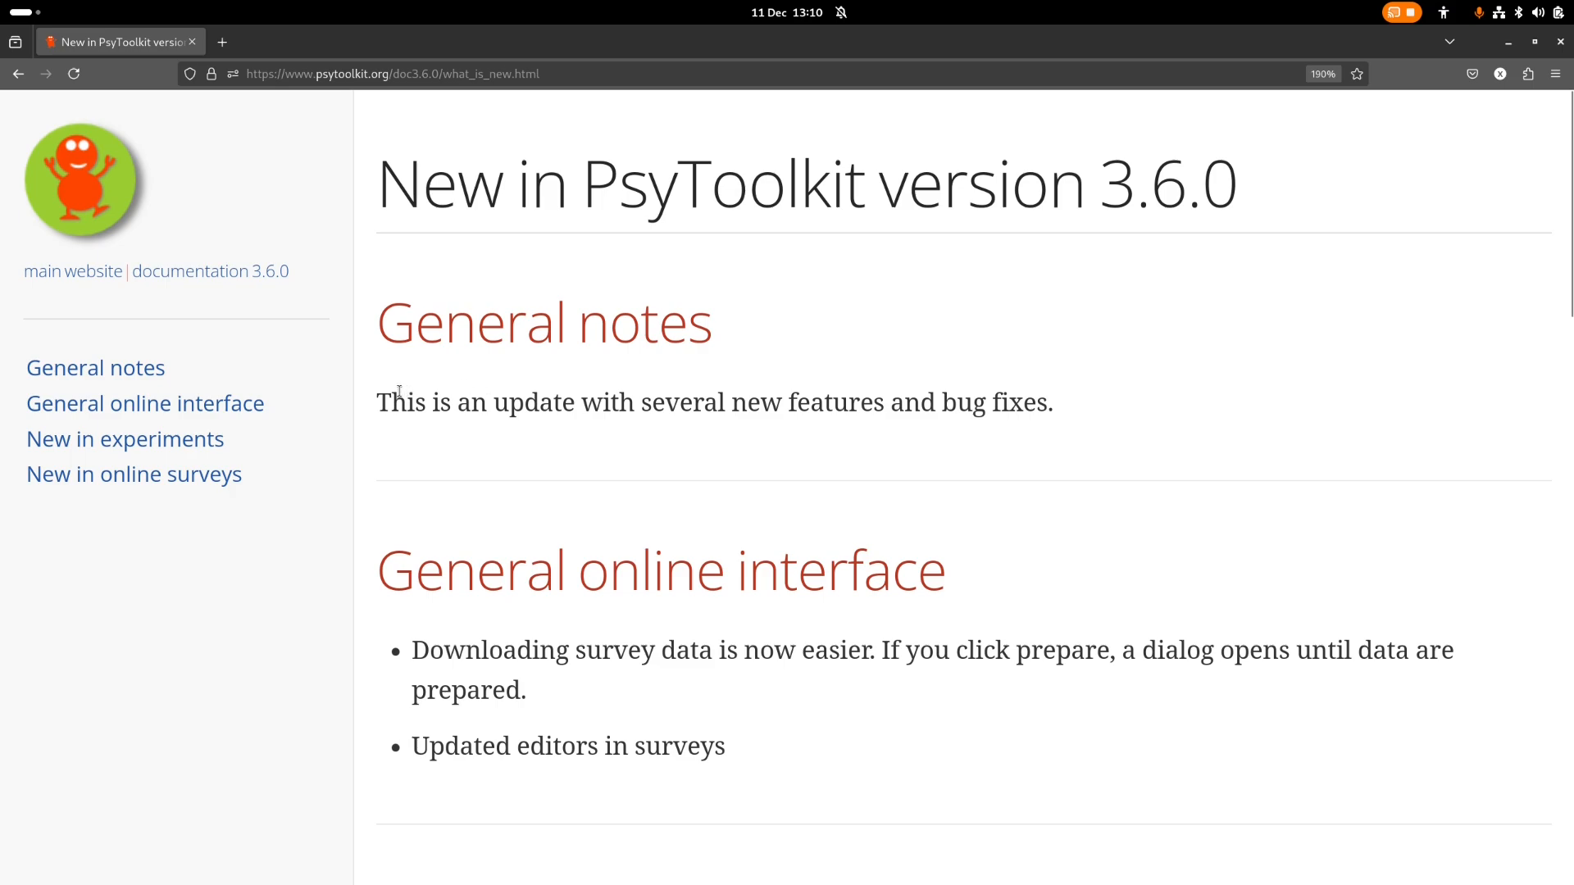
{"action": "scroll", "coordinate": [496, 416], "scroll_direction": "down", "scroll_amount": 3}
{"action": "scroll", "coordinate": [496, 416], "scroll_direction": "down", "scroll_amount": 12}
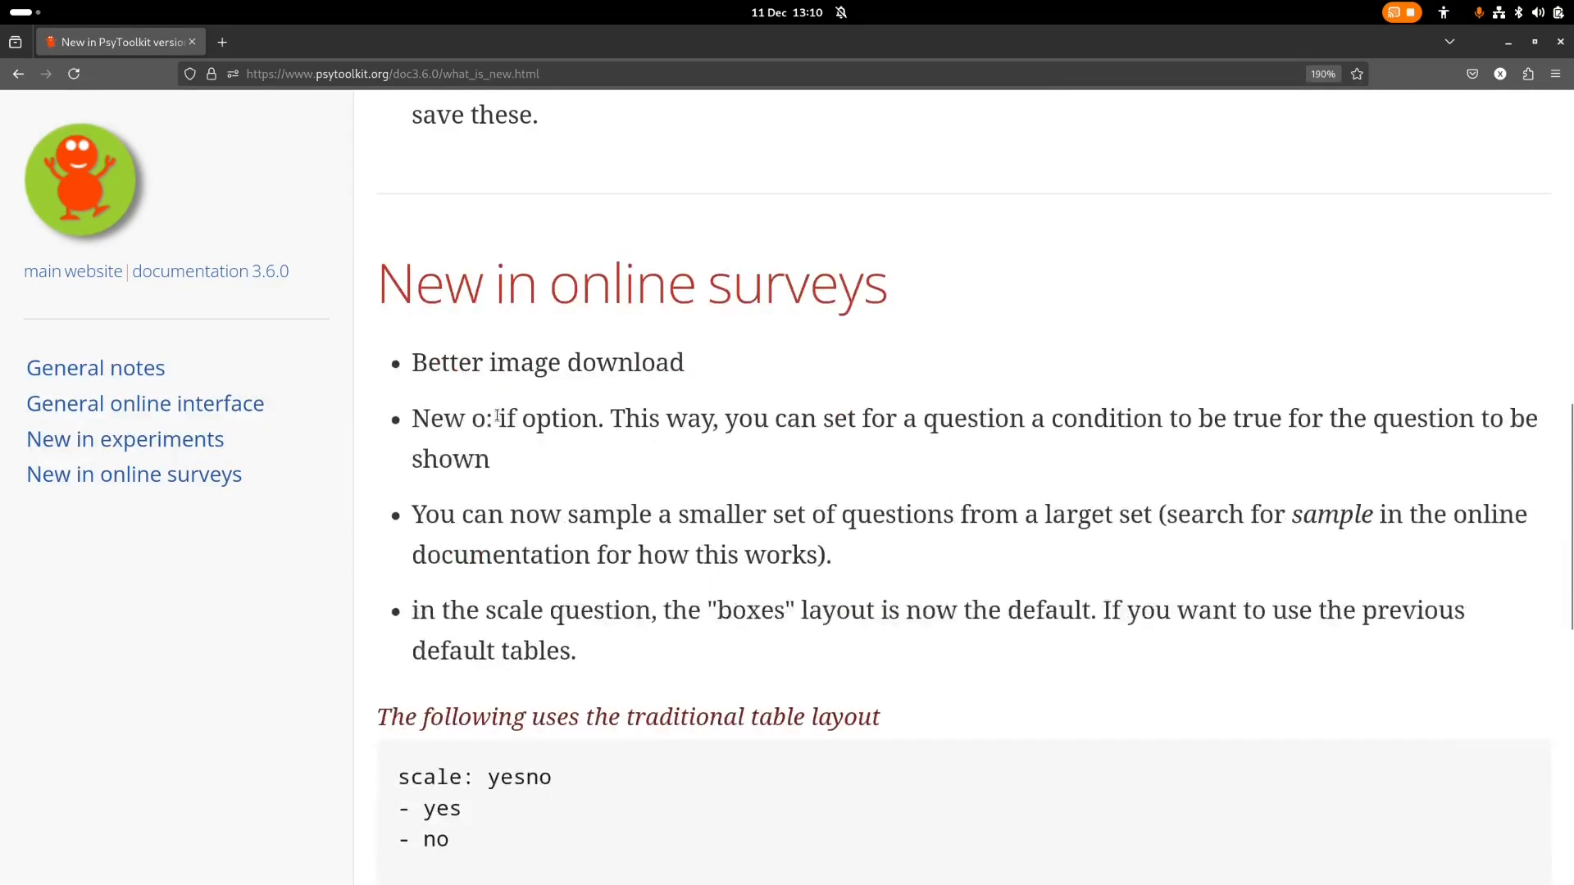
{"action": "scroll", "coordinate": [497, 421], "scroll_direction": "down", "scroll_amount": 5}
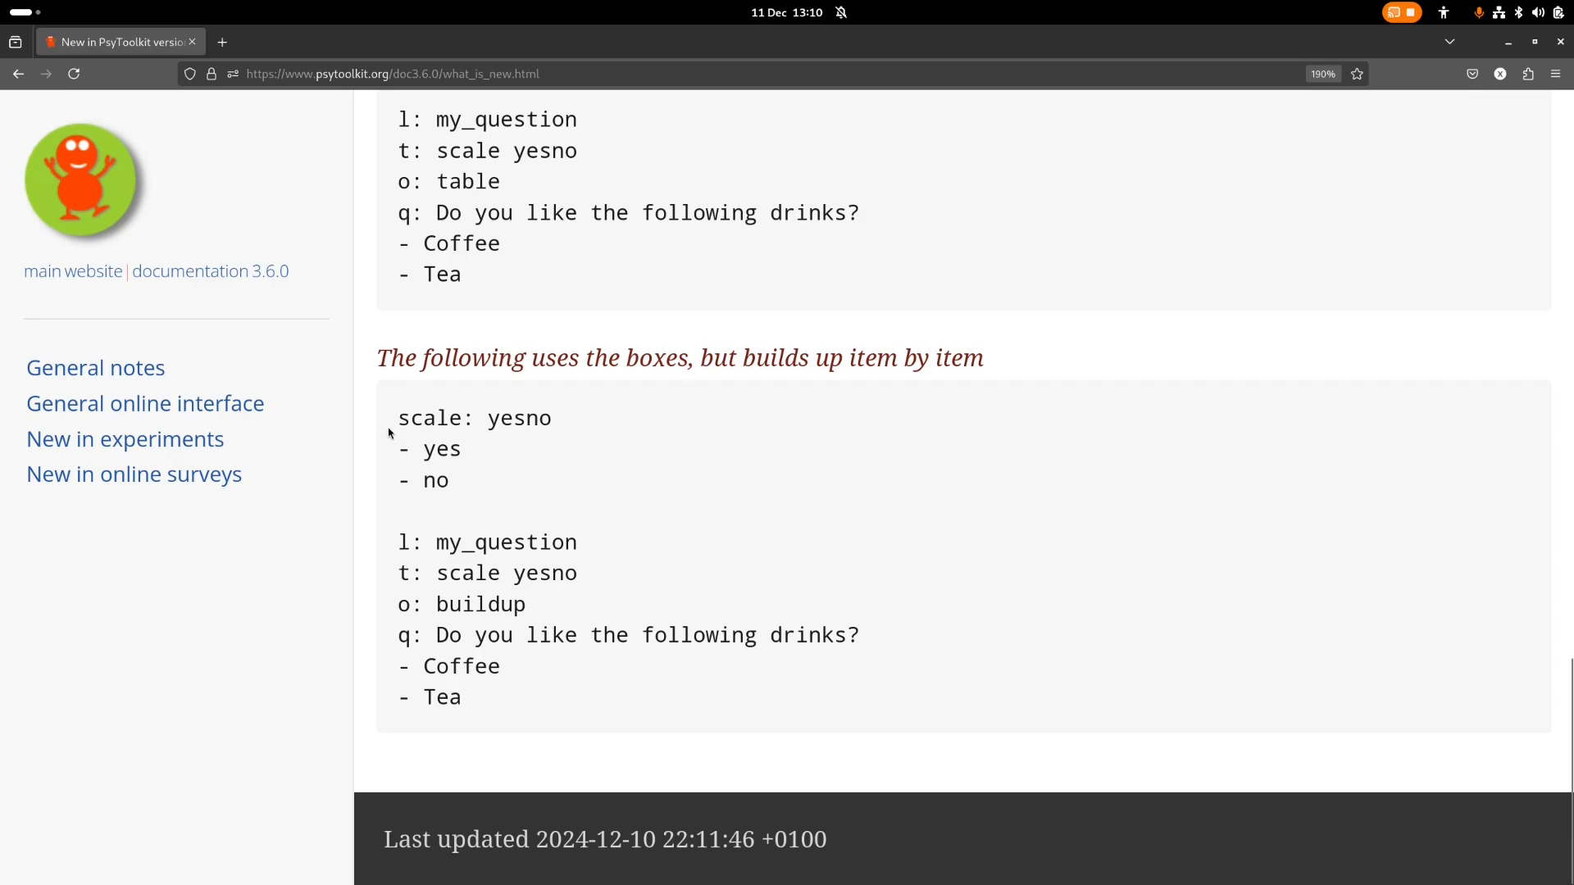
{"action": "scroll", "coordinate": [392, 426], "scroll_direction": "up", "scroll_amount": 6}
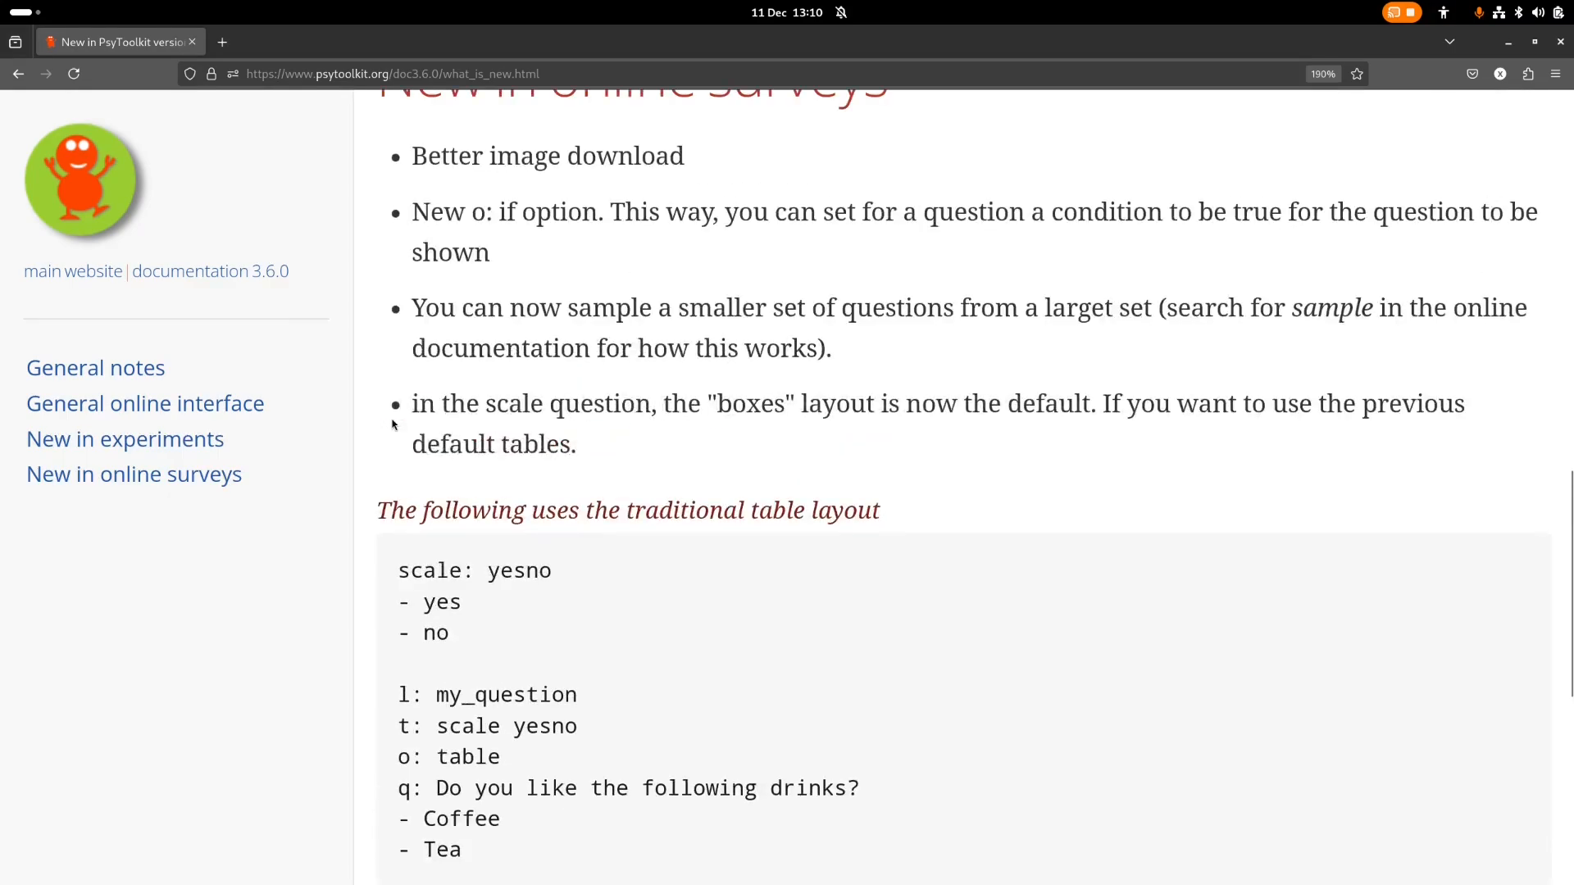
{"action": "scroll", "coordinate": [392, 424], "scroll_direction": "up", "scroll_amount": 10}
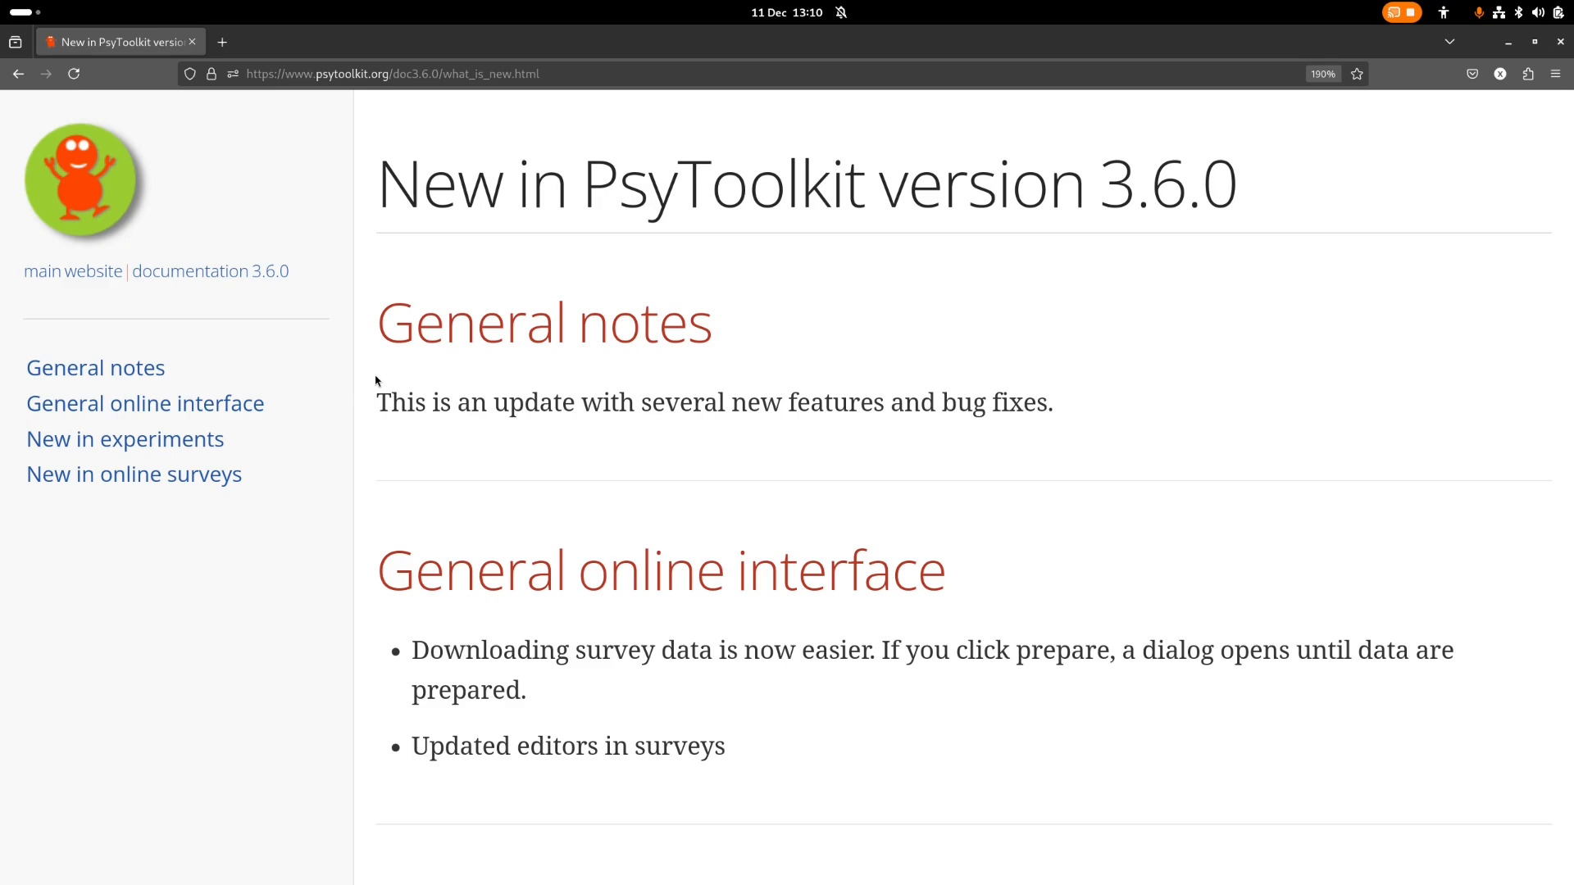
Go to the PsyToolkit main website and view its news about the January 2025 online course
{"action": "left_click", "coordinate": [72, 273]}
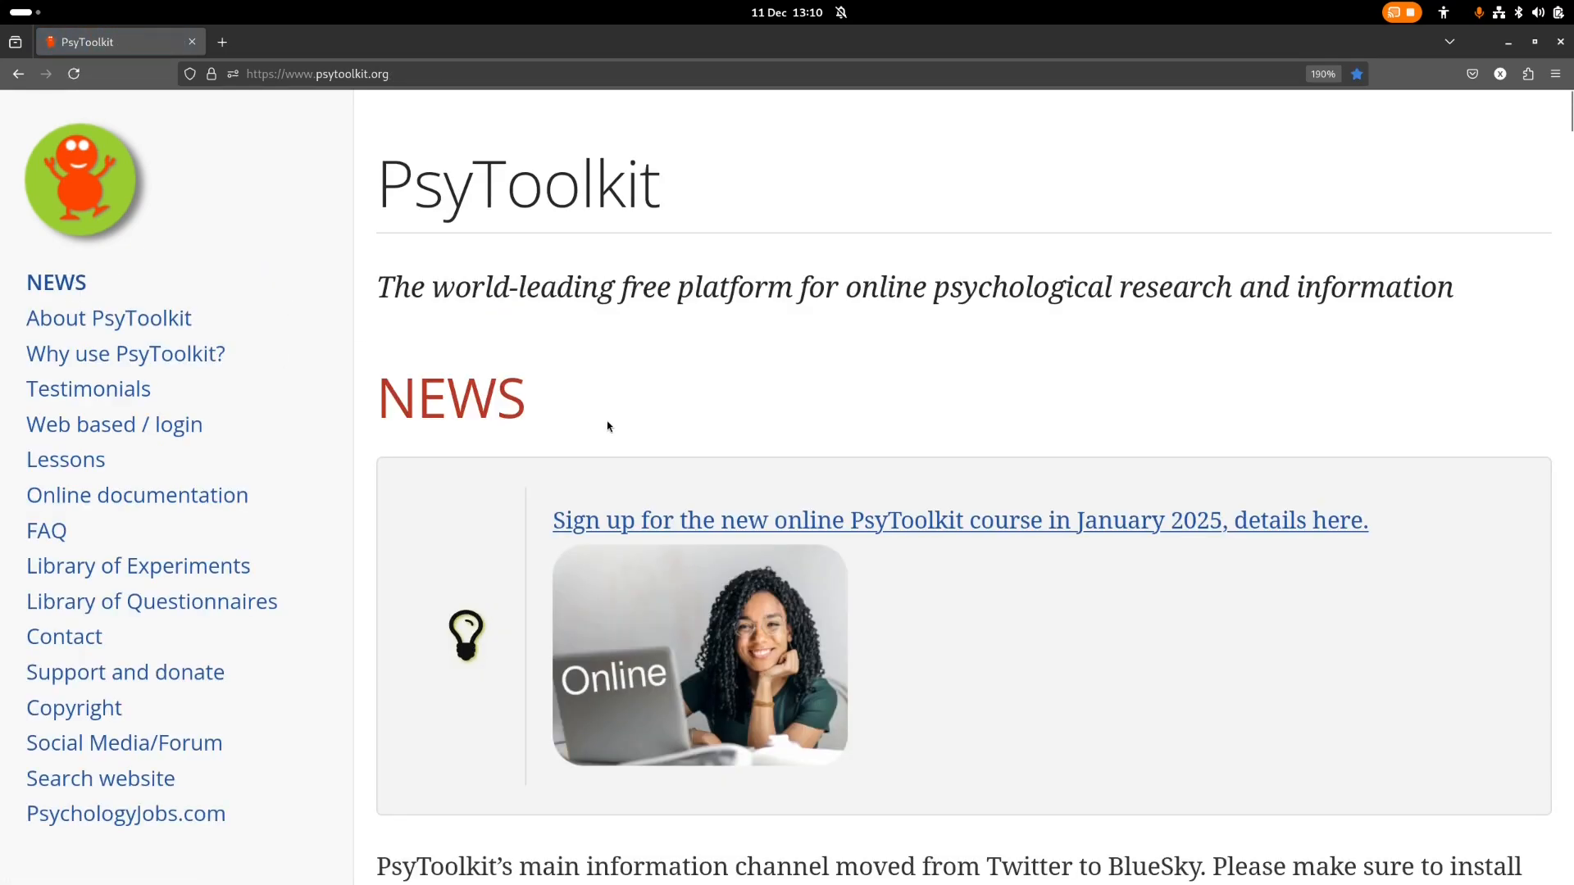
{"action": "scroll", "coordinate": [623, 410], "scroll_direction": "down", "scroll_amount": 2}
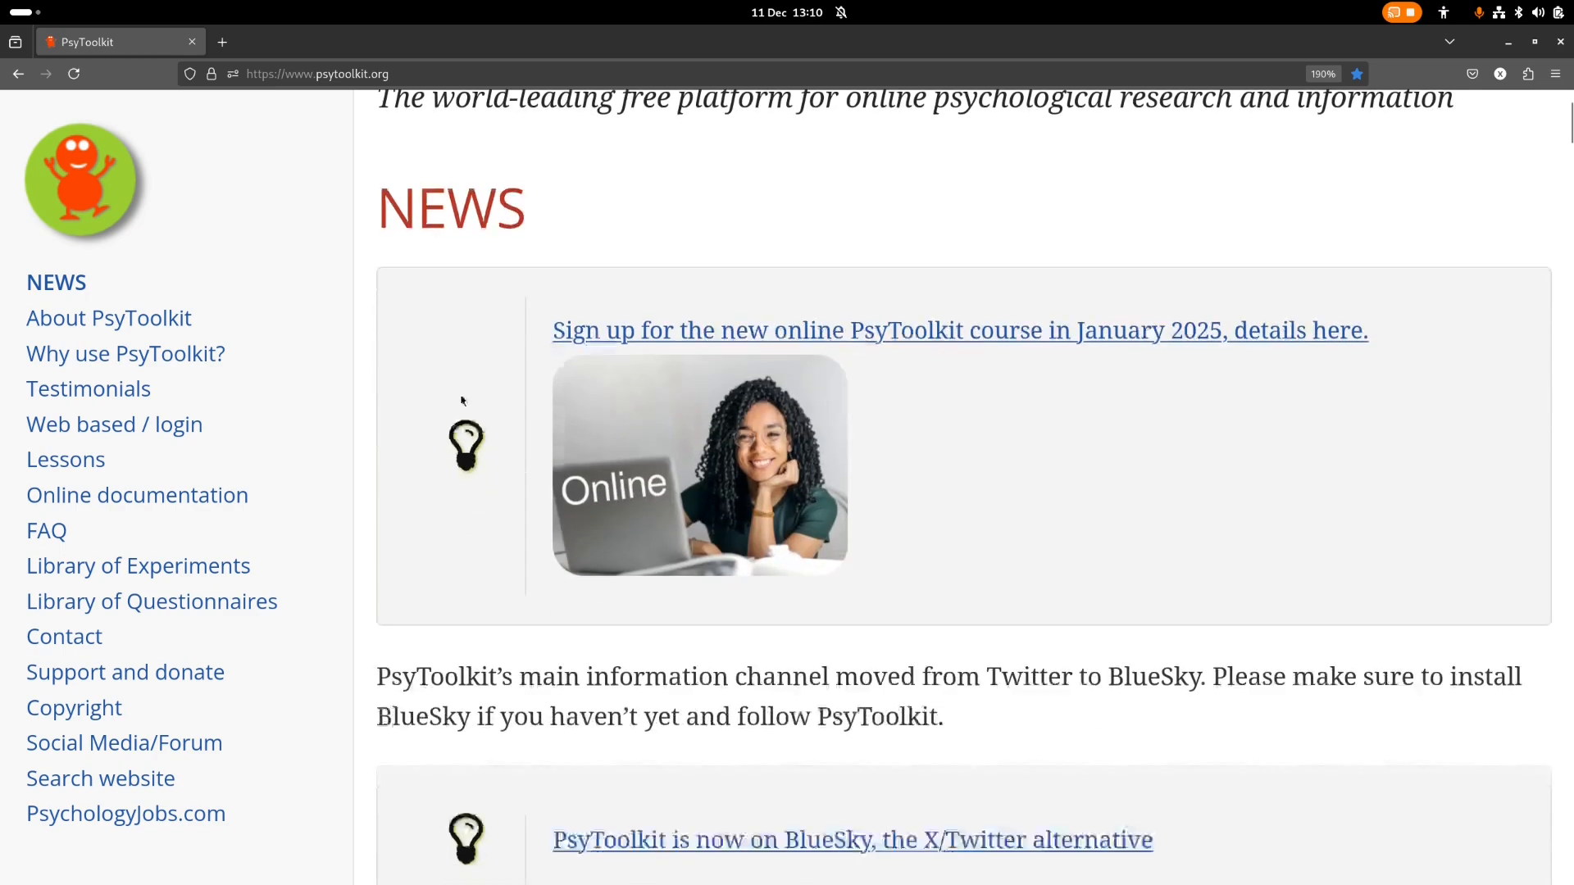